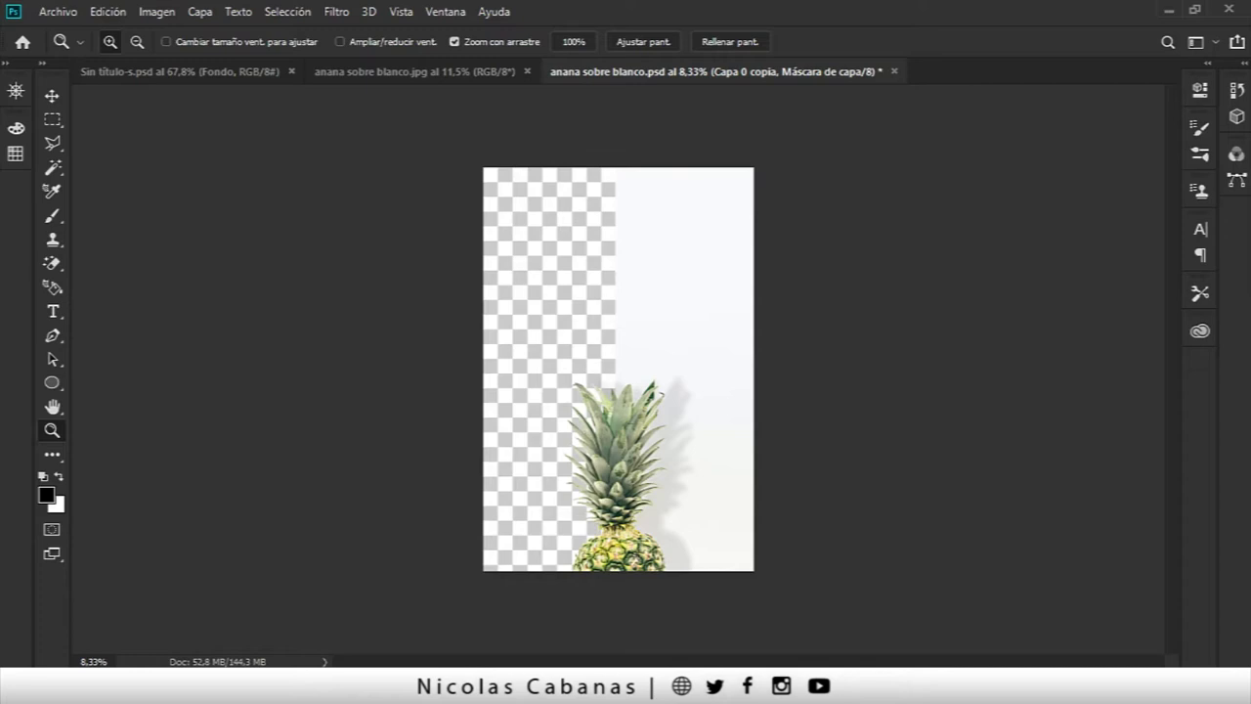
Step: Zoom around the finished green-backed cutout, then switch to the 'anana sobre blanco.jpg' document
{"action": "left_click_drag", "start_coordinate": [564, 494], "coordinate": [720, 498]}
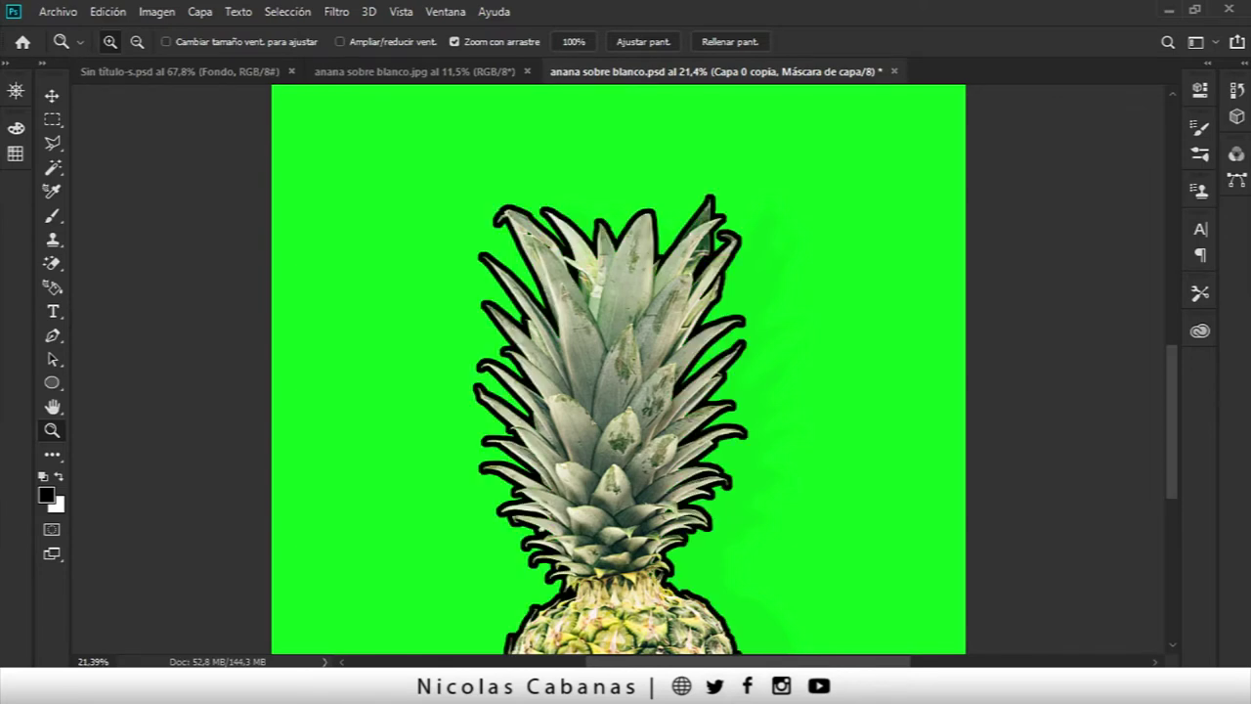
{"action": "mouse_move", "coordinate": [635, 553]}
{"action": "left_mouse_down"}
{"action": "mouse_move", "coordinate": [709, 550]}
{"action": "mouse_move", "coordinate": [646, 547]}
{"action": "mouse_move", "coordinate": [661, 546]}
{"action": "left_mouse_up"}
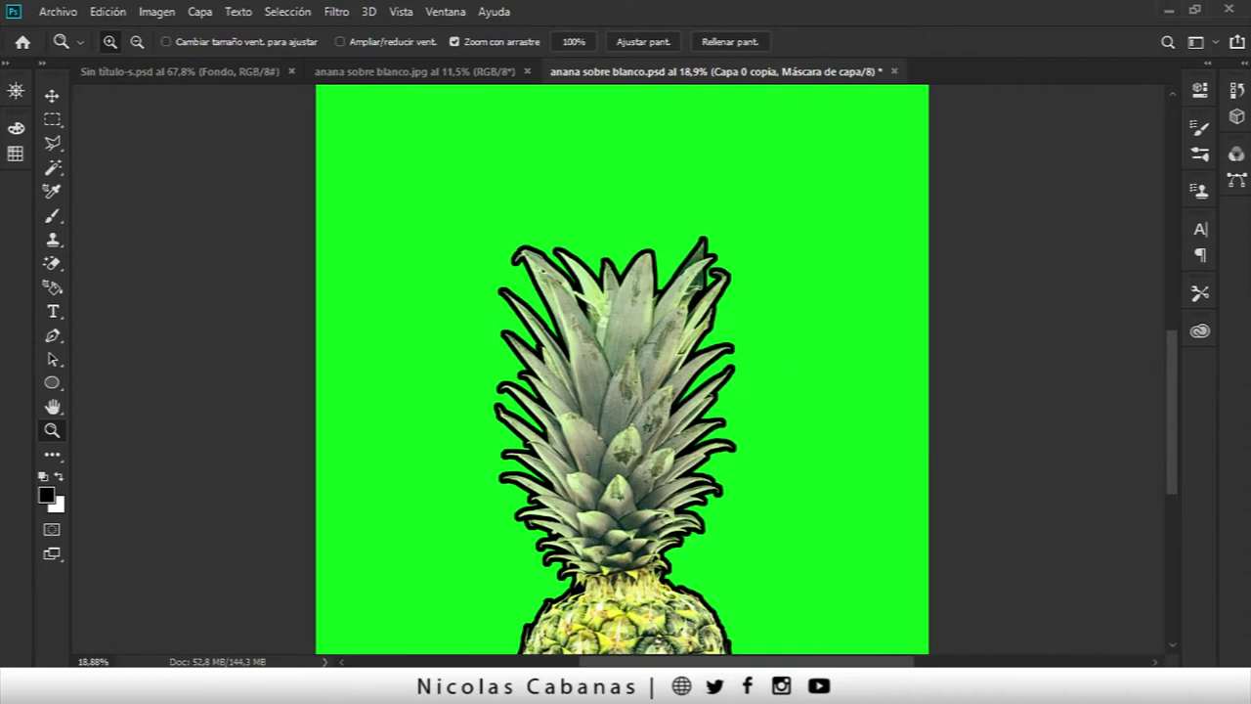
{"action": "left_click_drag", "start_coordinate": [888, 334], "coordinate": [690, 415]}
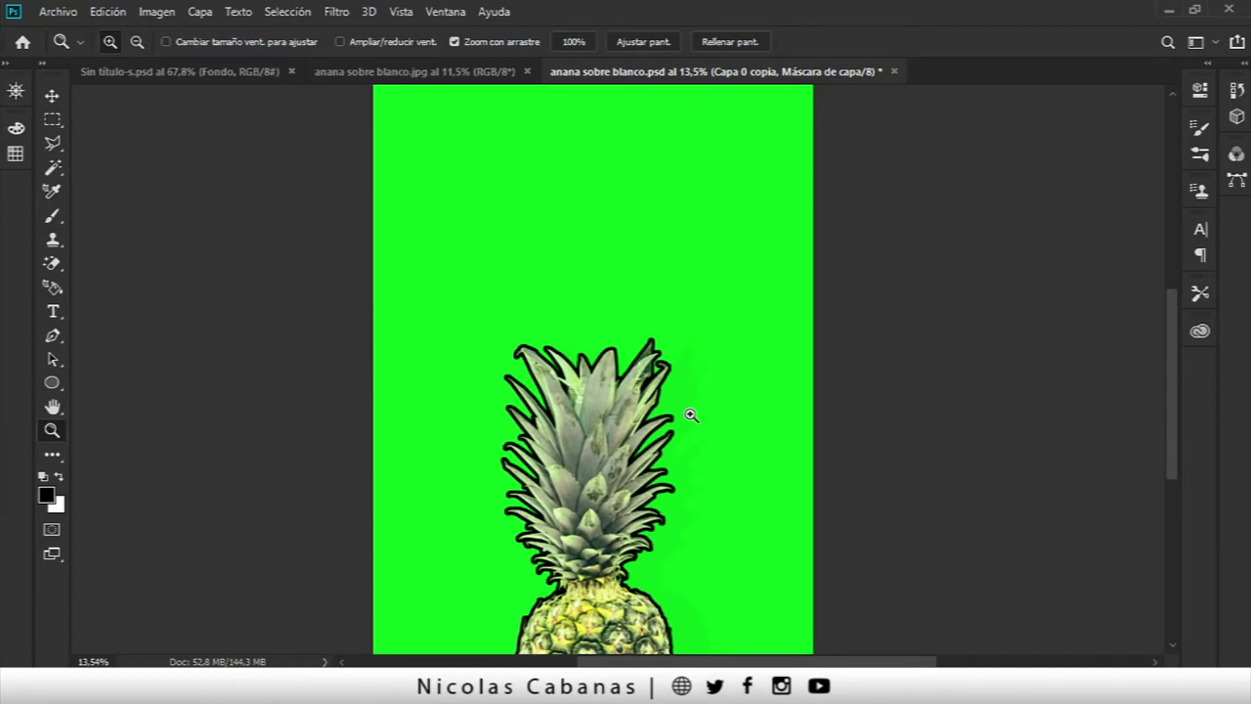
{"action": "left_click", "coordinate": [405, 74]}
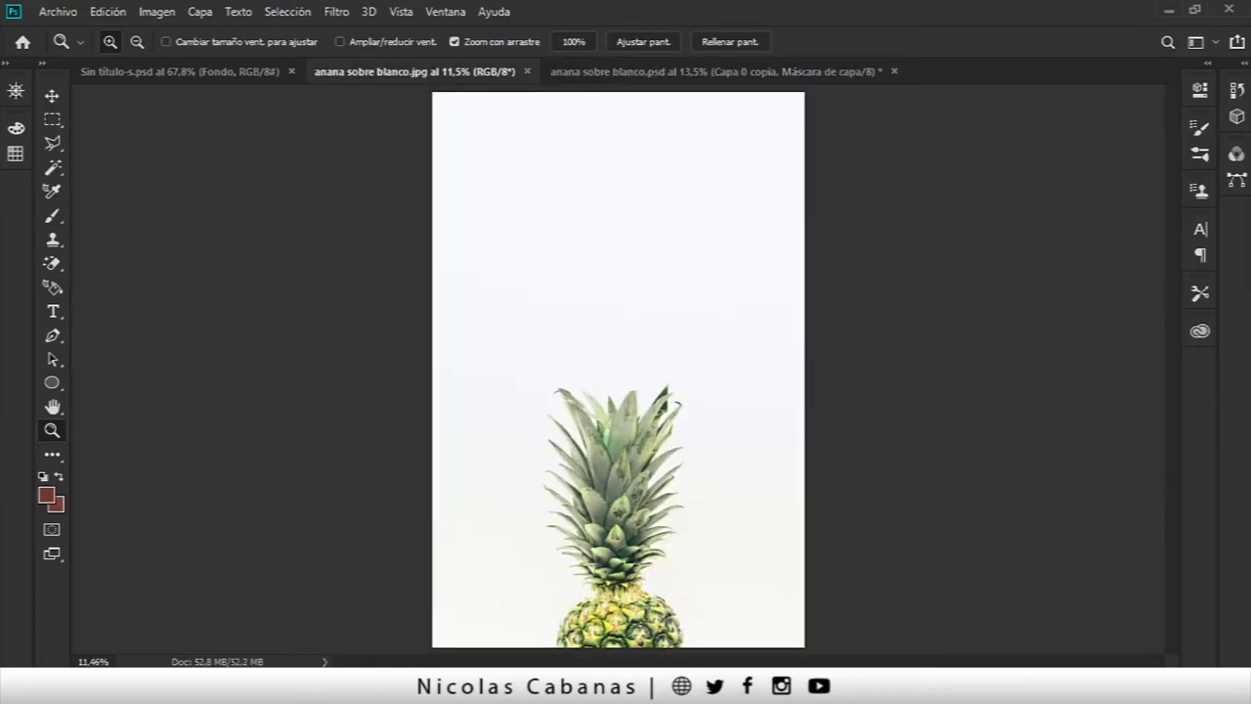
Step: Expand the docked Layers, Canales and Paths panels and show the photo's colour channels
{"action": "left_click", "coordinate": [1236, 153]}
{"action": "left_click", "coordinate": [1237, 180]}
{"action": "left_click_drag", "start_coordinate": [1237, 179], "coordinate": [1239, 78]}
{"action": "left_click_drag", "start_coordinate": [503, 418], "coordinate": [511, 420]}
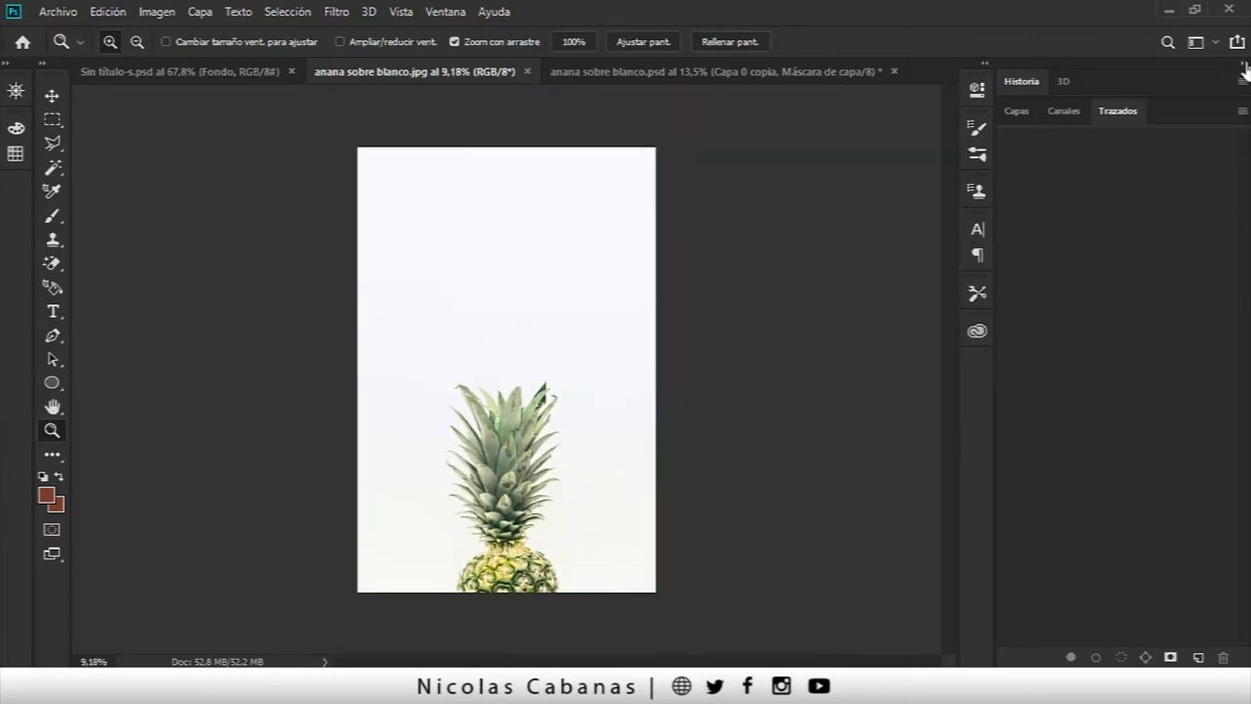
{"action": "left_click", "coordinate": [1025, 112]}
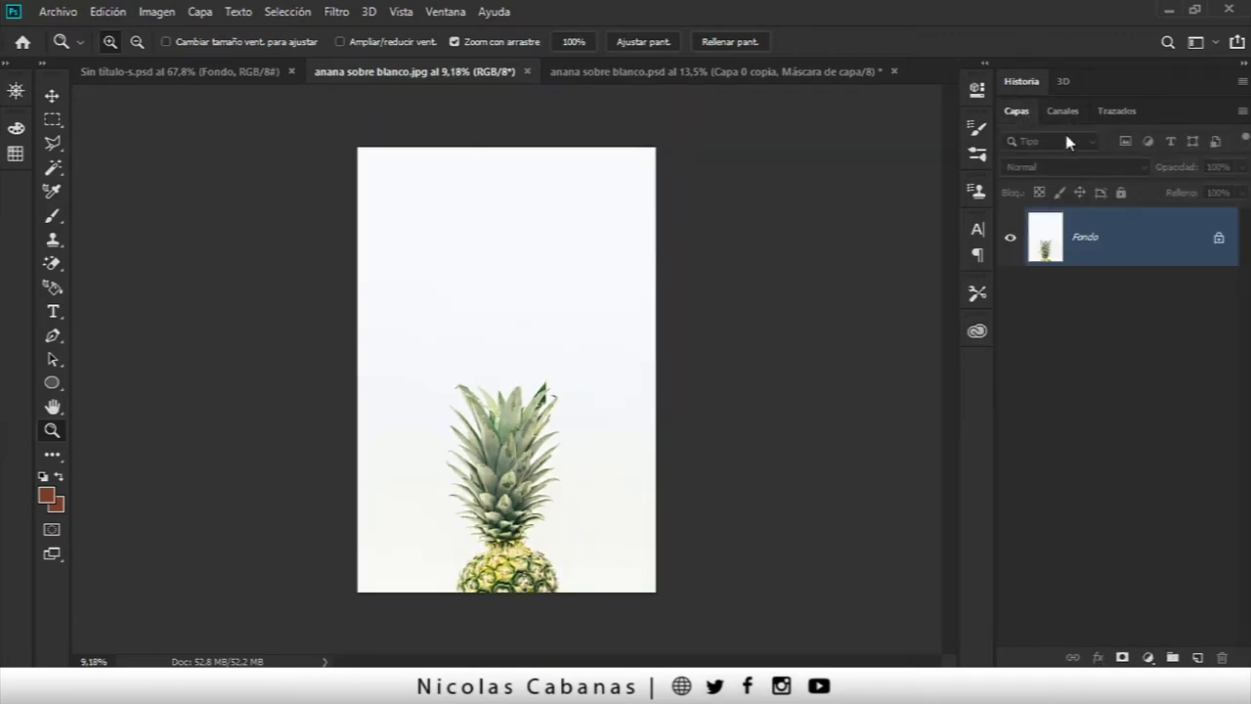
{"action": "left_click", "coordinate": [1060, 114]}
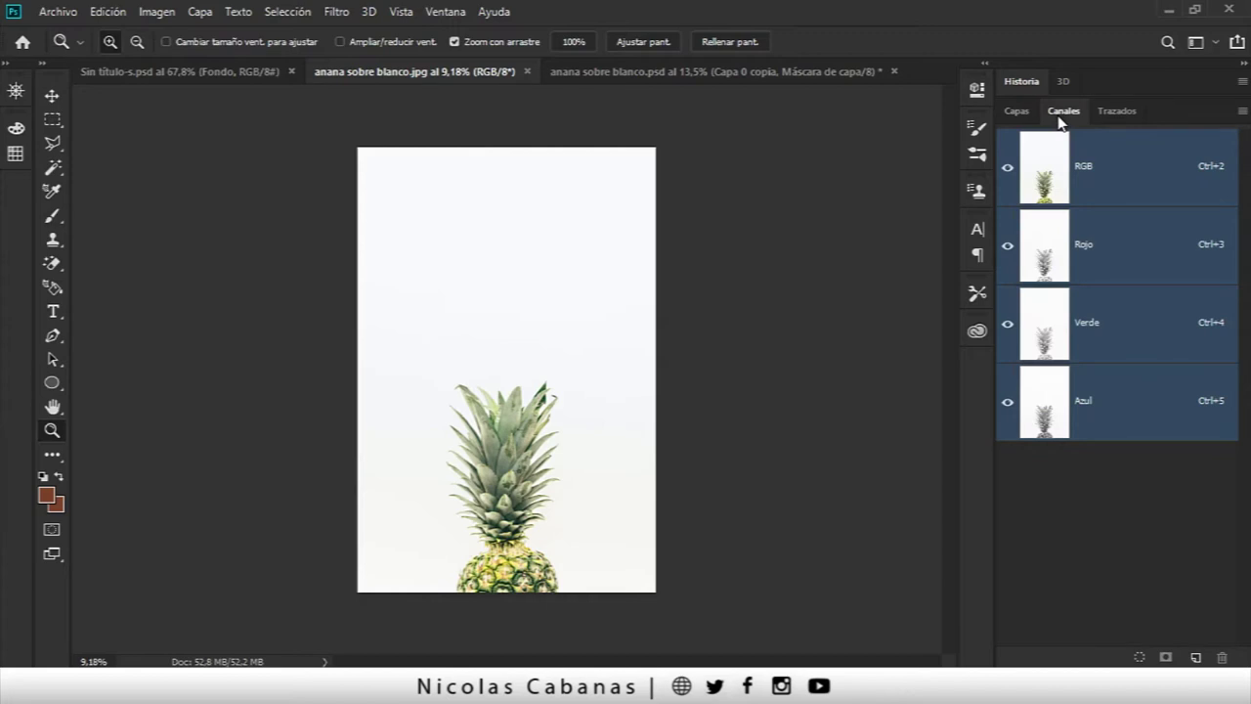
{"action": "left_click", "coordinate": [439, 13]}
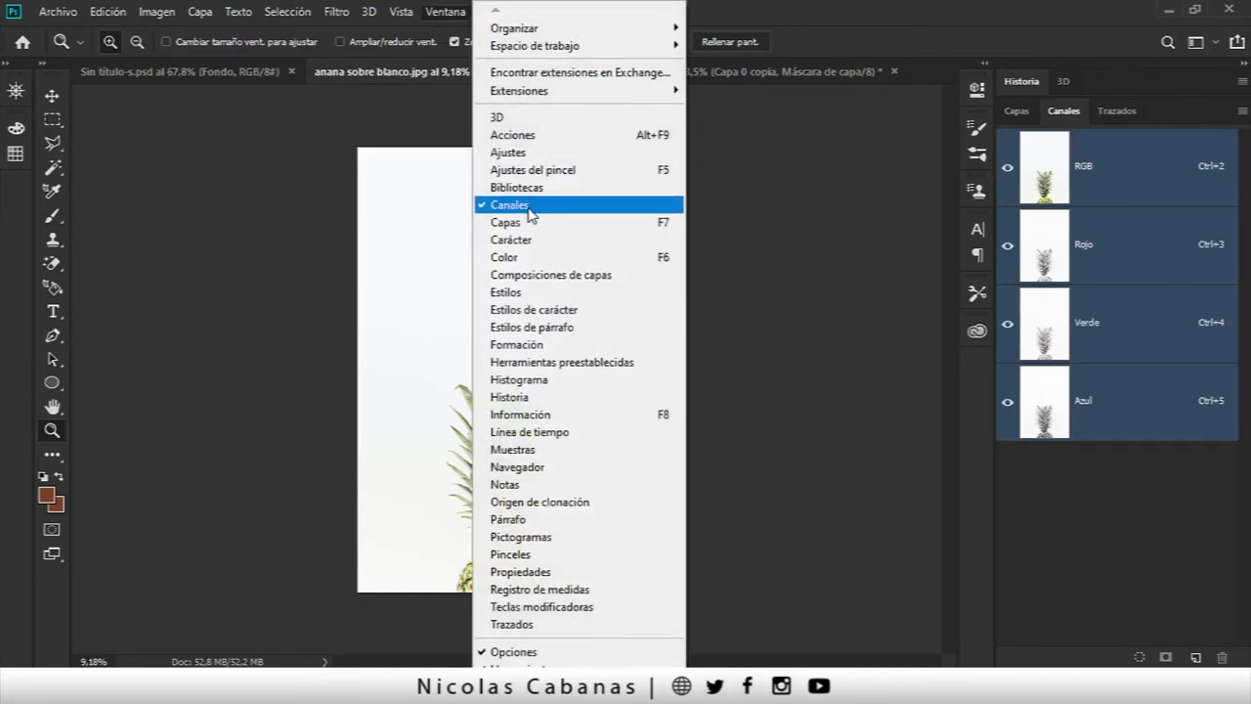
{"action": "left_click", "coordinate": [1081, 489]}
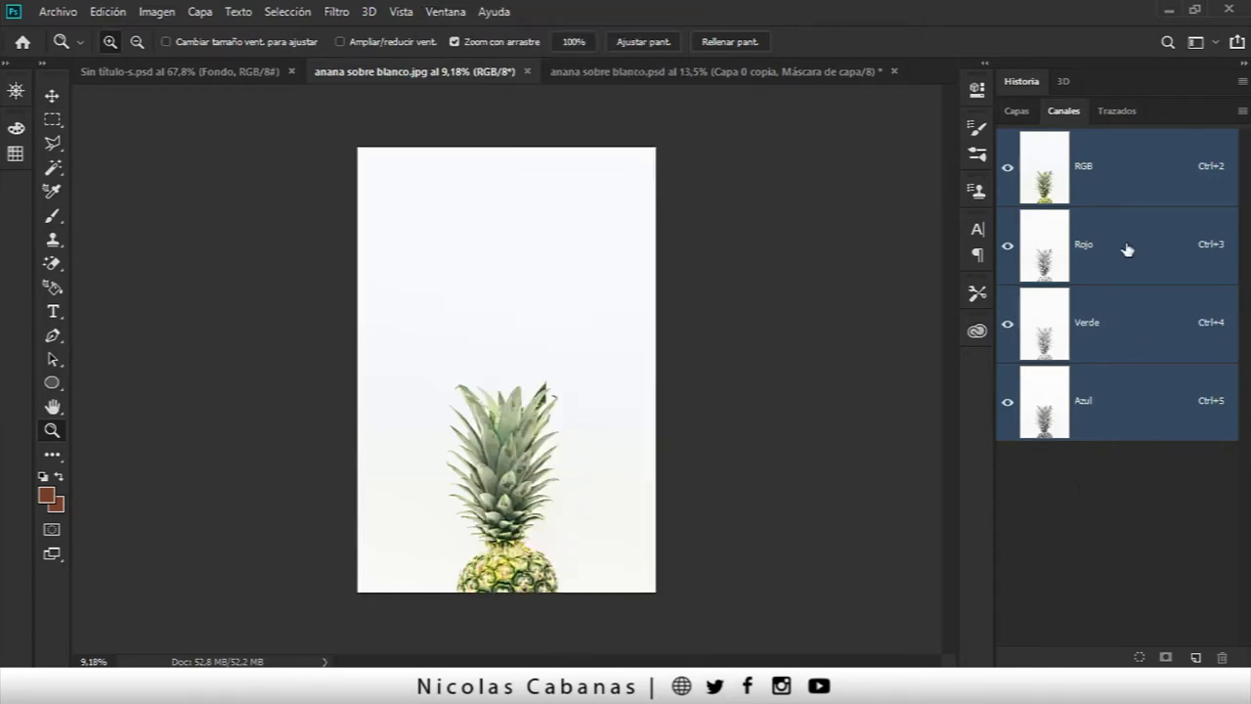
Step: Preview the Rojo and Verde channels individually, then return to the composite RGB channel list
{"action": "left_click", "coordinate": [1125, 251]}
{"action": "left_click", "coordinate": [1119, 342]}
{"action": "left_click", "coordinate": [1109, 176]}
{"action": "mouse_move", "coordinate": [510, 567]}
{"action": "left_mouse_down"}
{"action": "mouse_move", "coordinate": [598, 575]}
{"action": "mouse_move", "coordinate": [579, 582]}
{"action": "left_mouse_up"}
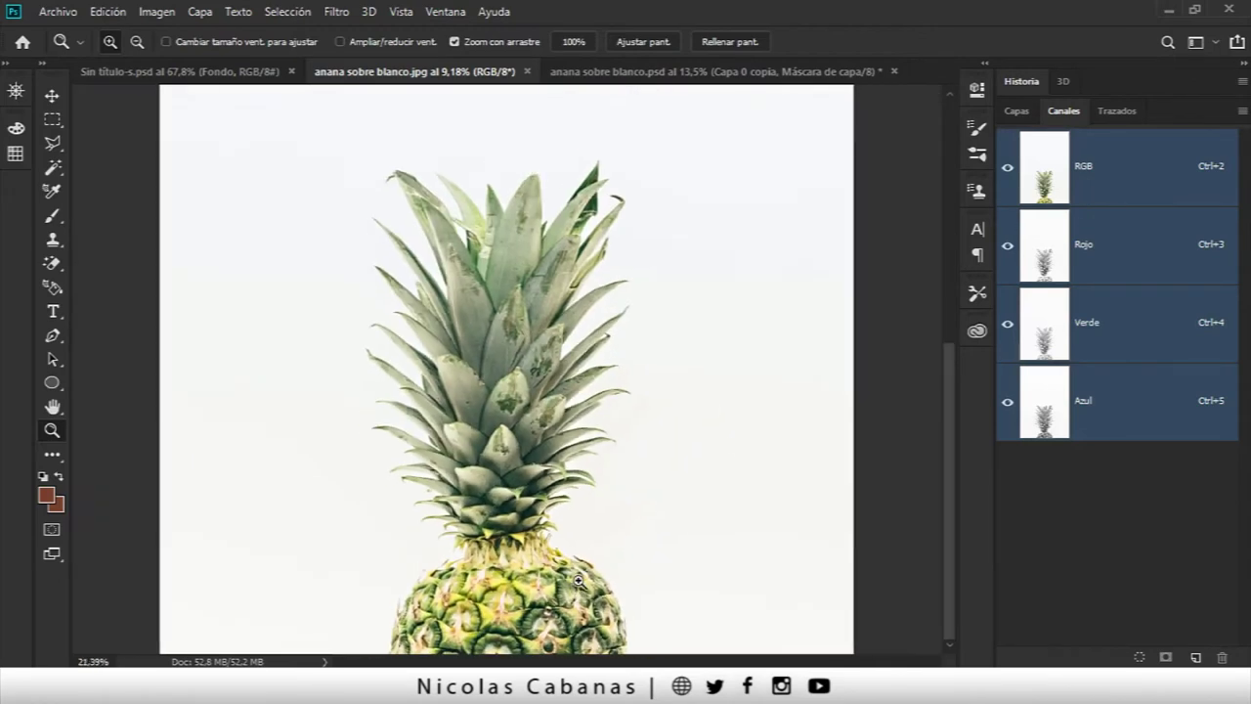
{"action": "left_click", "coordinate": [1016, 114]}
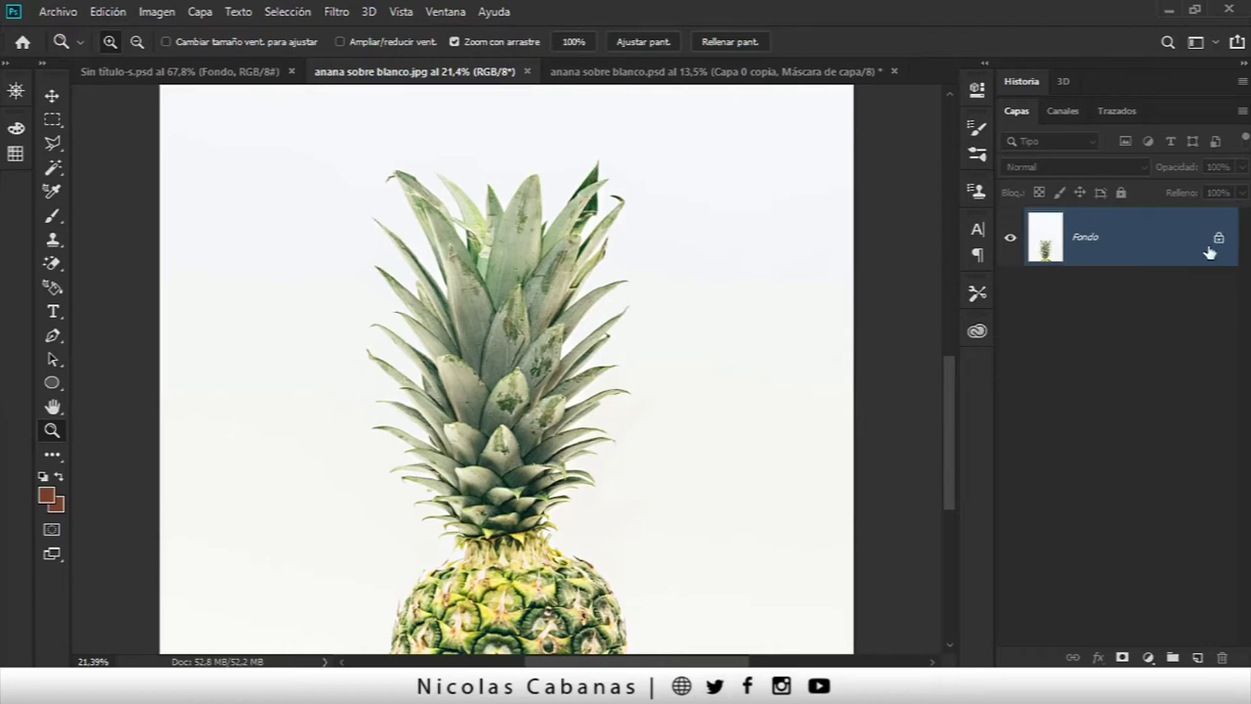
{"action": "left_click", "coordinate": [1059, 113]}
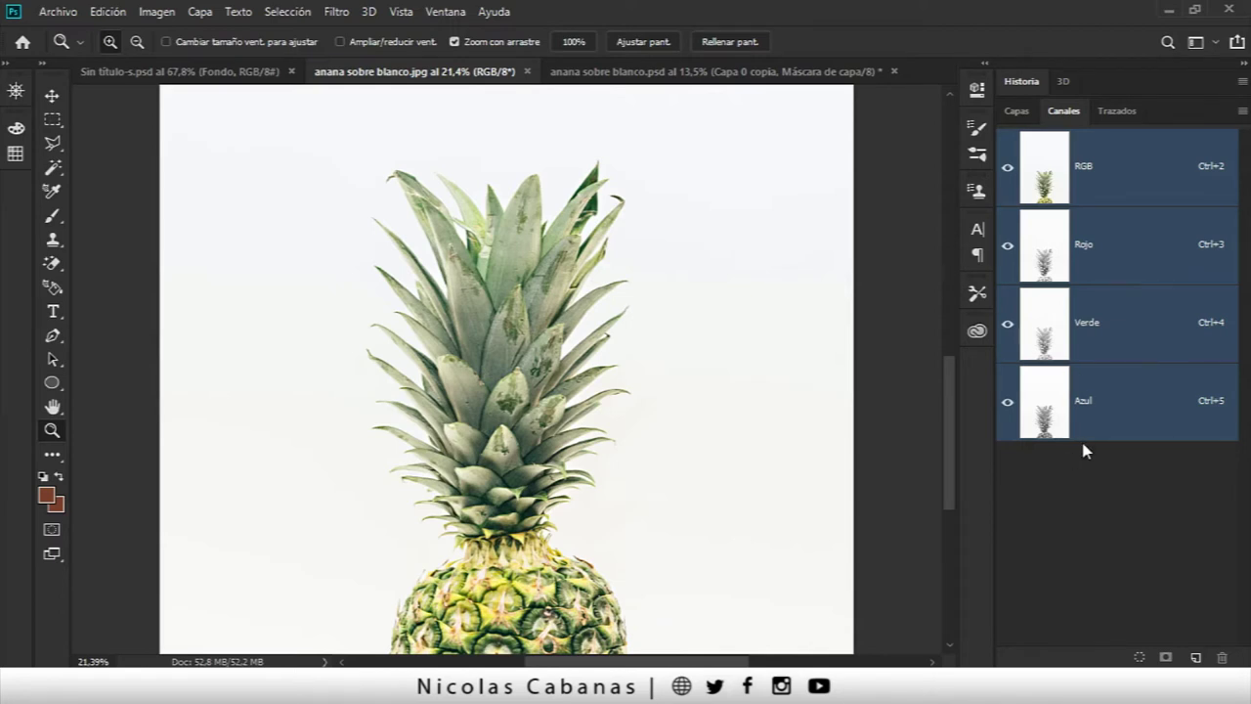
{"action": "left_click", "coordinate": [1089, 411]}
{"action": "left_click", "coordinate": [1097, 323]}
{"action": "left_click", "coordinate": [1114, 254]}
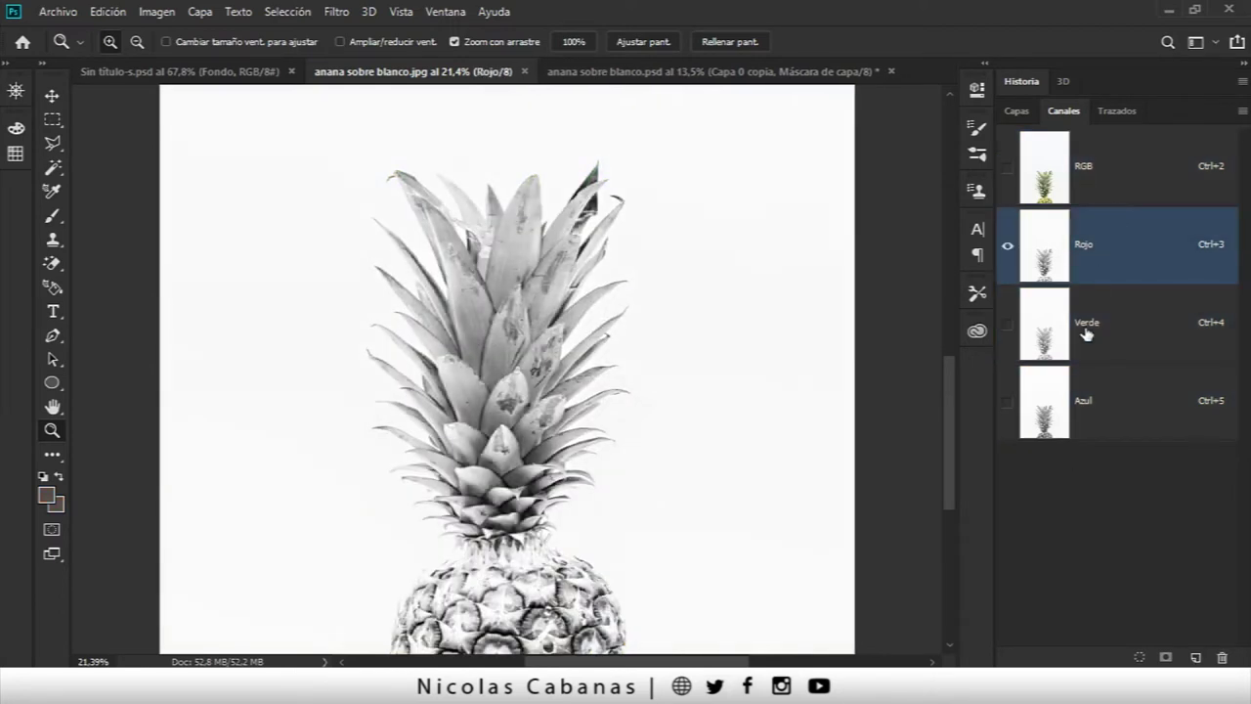
{"action": "left_click", "coordinate": [1084, 336]}
{"action": "left_click", "coordinate": [1075, 414]}
{"action": "left_click", "coordinate": [1093, 315]}
{"action": "left_click", "coordinate": [1105, 254]}
{"action": "left_click", "coordinate": [1108, 185]}
{"action": "left_click", "coordinate": [1098, 276]}
{"action": "left_click", "coordinate": [1087, 329]}
{"action": "left_click", "coordinate": [1083, 395]}
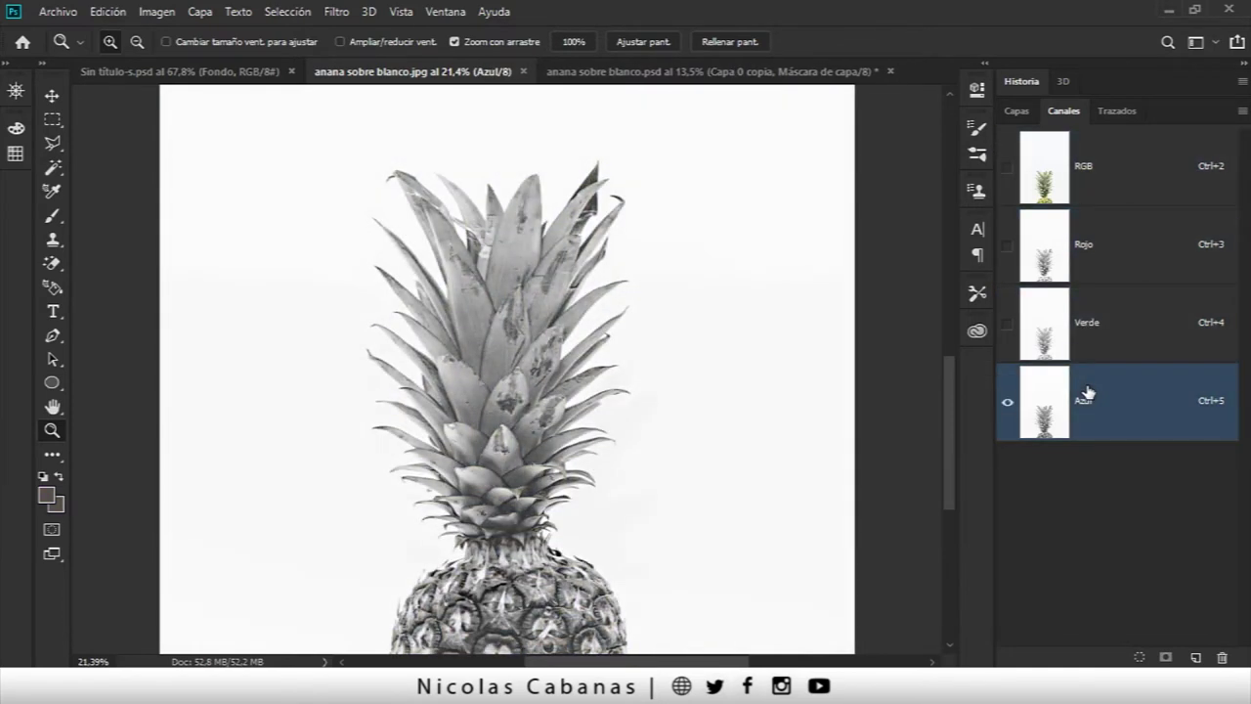
{"action": "left_click", "coordinate": [1114, 318]}
{"action": "left_click", "coordinate": [1120, 262]}
{"action": "left_click", "coordinate": [1113, 352]}
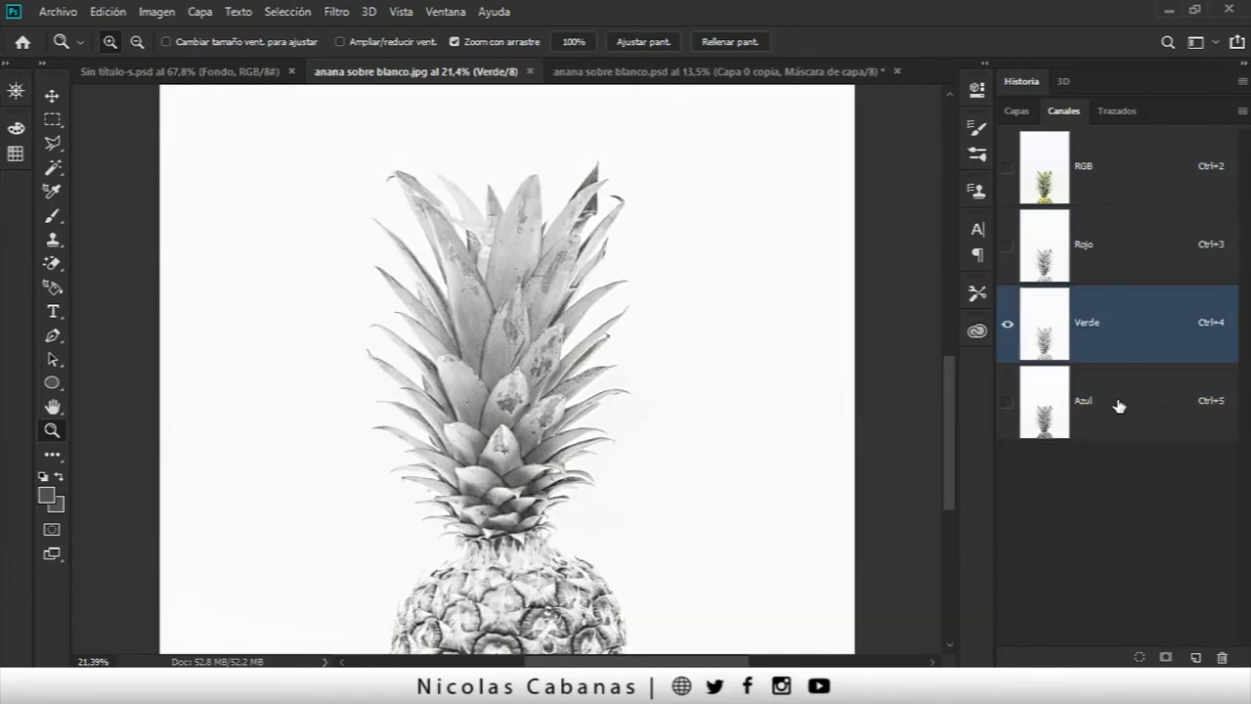
{"action": "left_click", "coordinate": [1120, 405]}
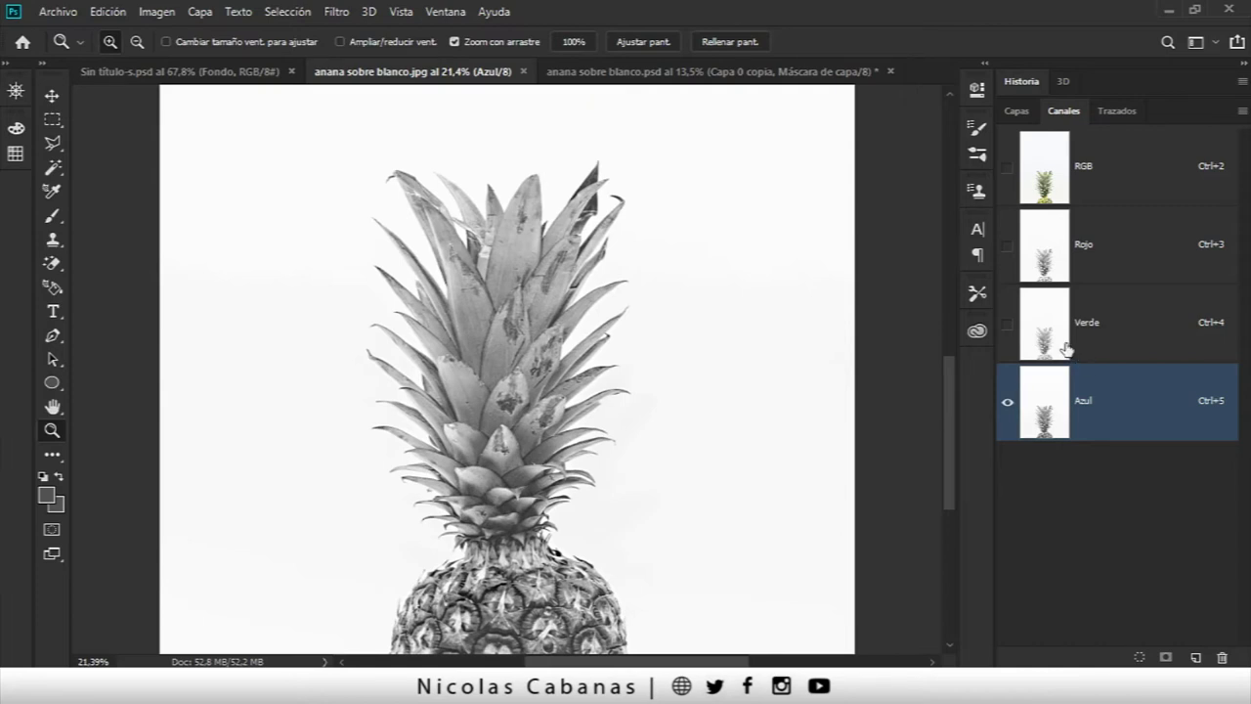
{"action": "left_click", "coordinate": [1095, 323]}
{"action": "key", "text": "ctrl+3"}
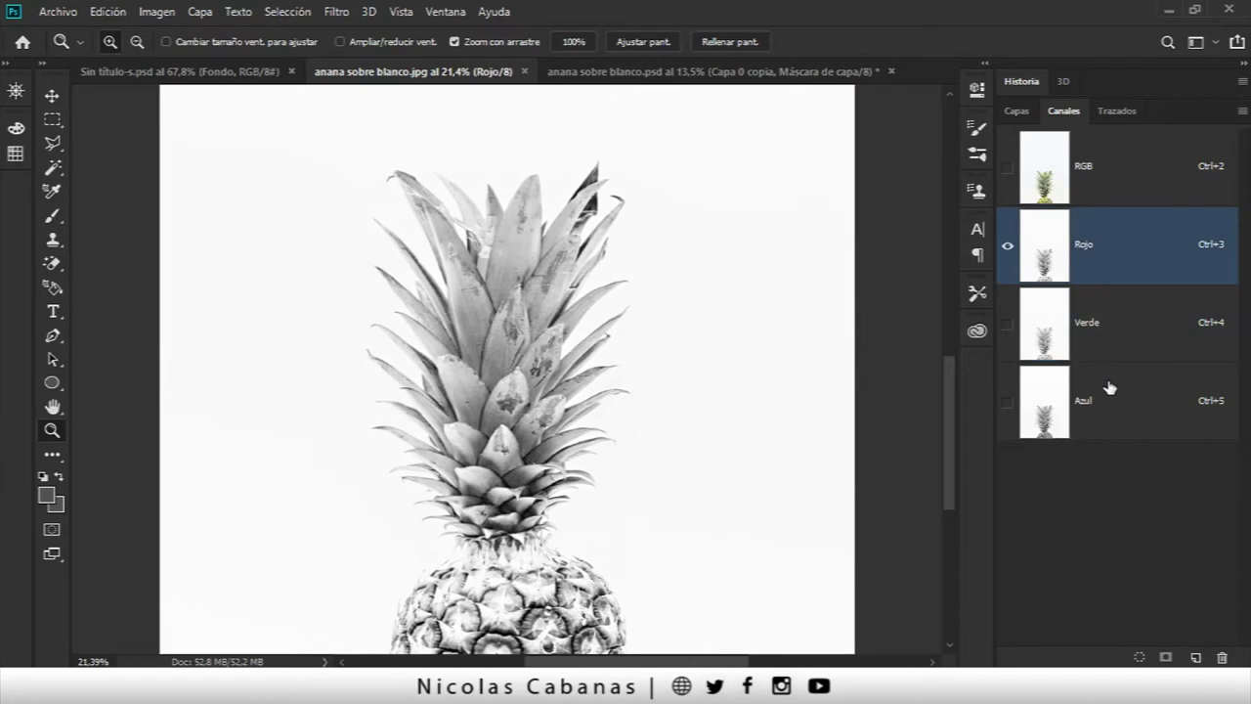
{"action": "left_click", "coordinate": [1108, 395]}
{"action": "left_click", "coordinate": [1107, 186]}
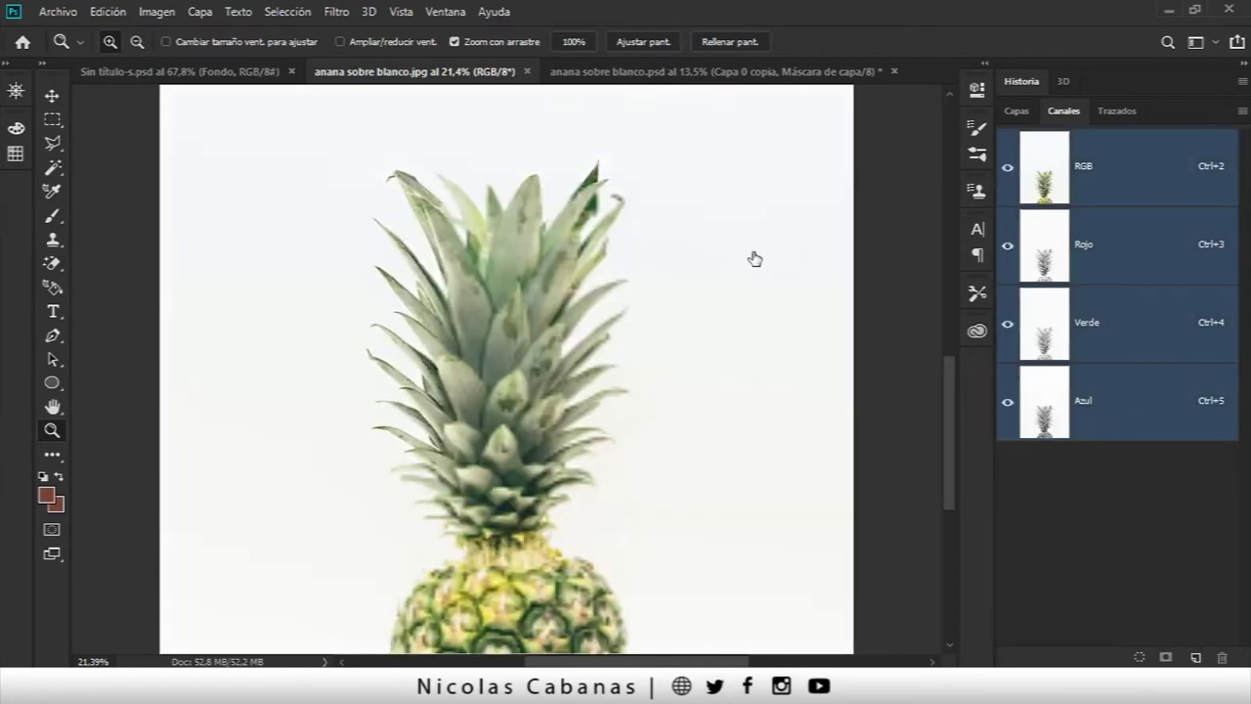
Step: In Imagen > Calcular, set both source channels to Azul
{"action": "left_click", "coordinate": [147, 18]}
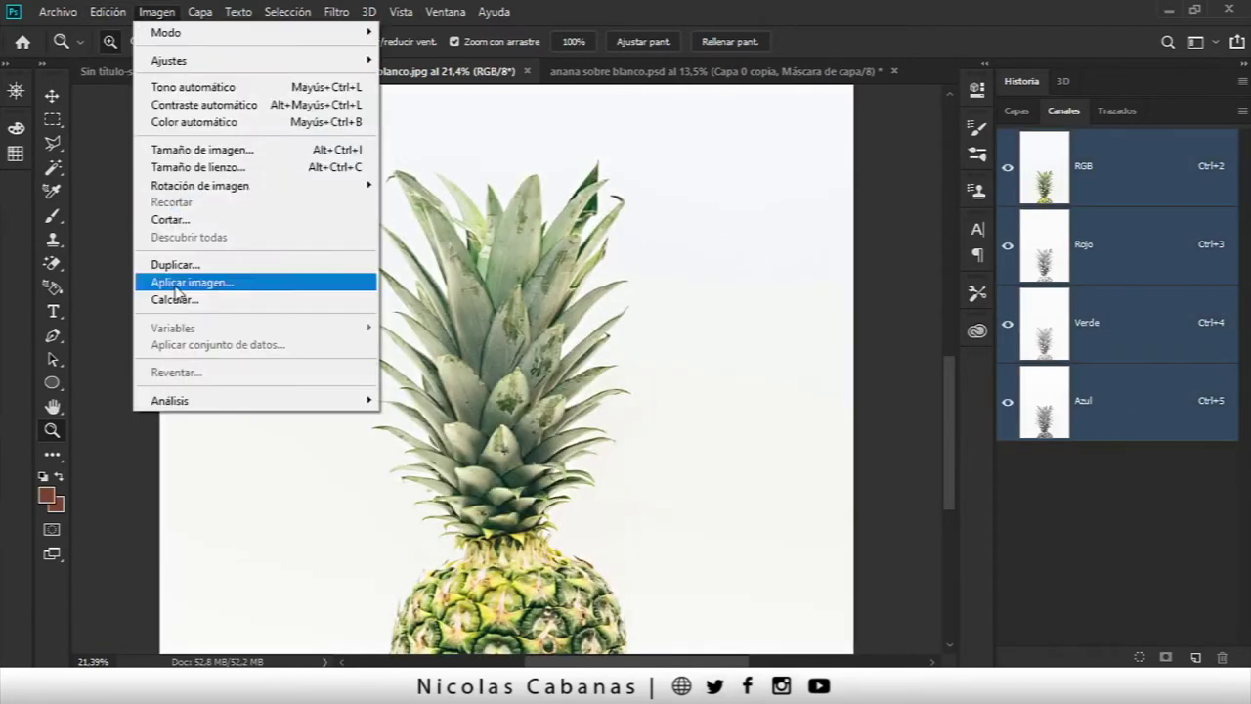
{"action": "left_click", "coordinate": [229, 299]}
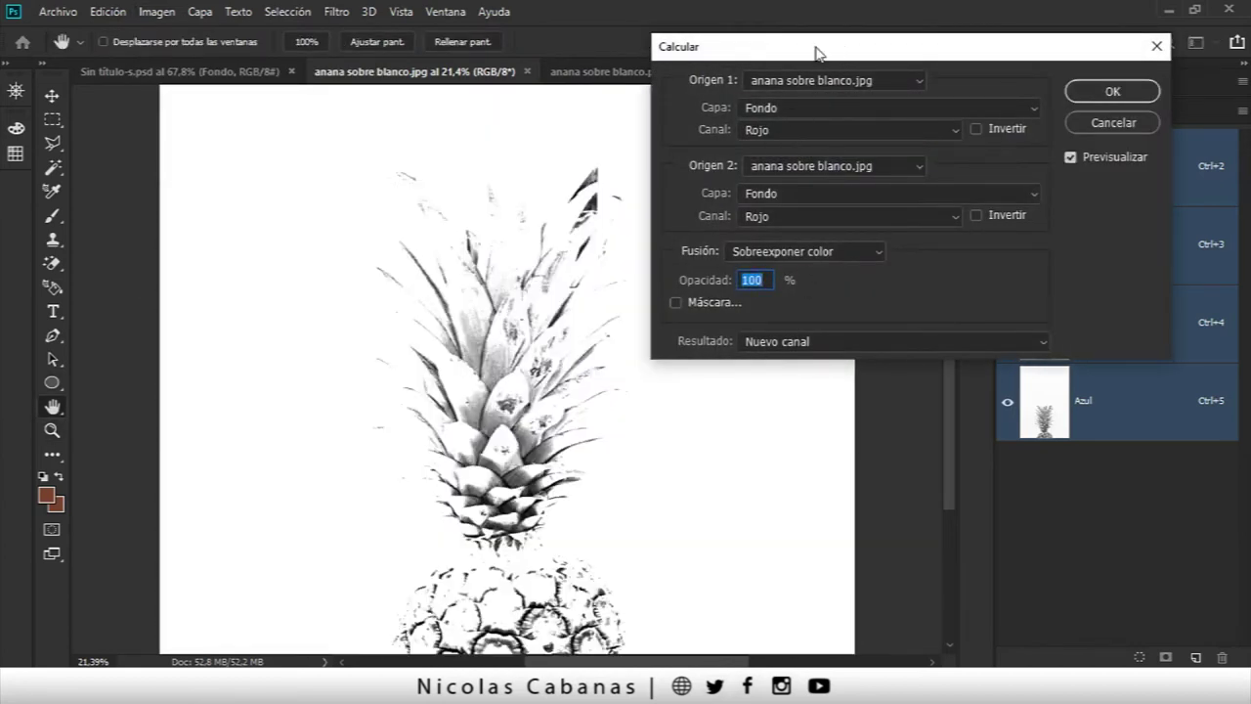
{"action": "left_click_drag", "start_coordinate": [816, 50], "coordinate": [468, 160]}
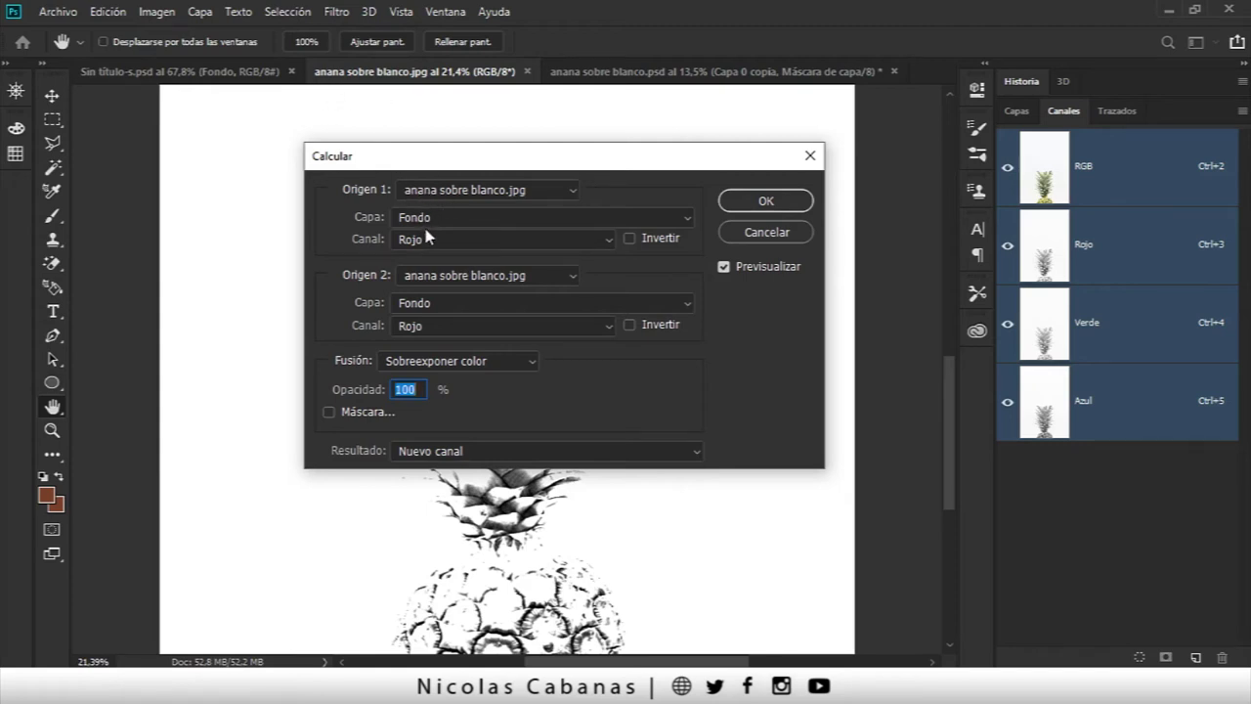
{"action": "left_click", "coordinate": [485, 242]}
{"action": "left_click", "coordinate": [454, 306]}
{"action": "left_click", "coordinate": [451, 326]}
{"action": "left_click", "coordinate": [455, 382]}
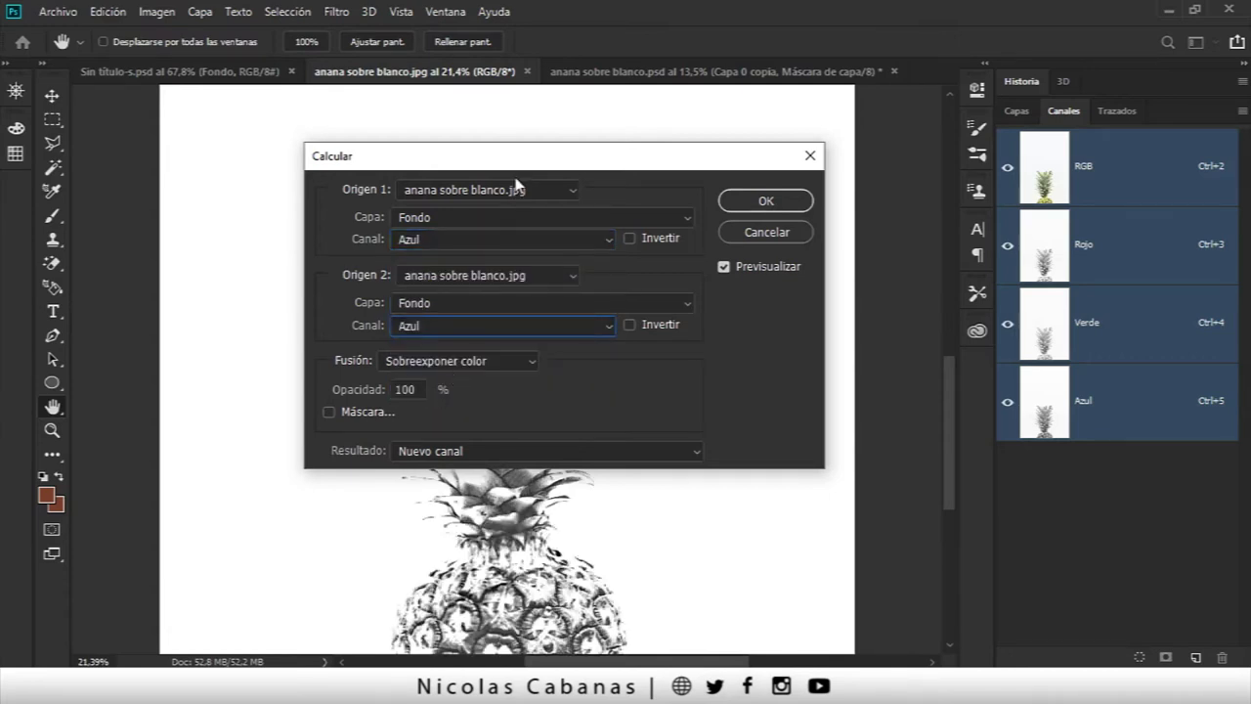
Step: Use Multiplicar blending and output the result as a new channel, Alfa 1
{"action": "left_click_drag", "start_coordinate": [514, 157], "coordinate": [523, 24]}
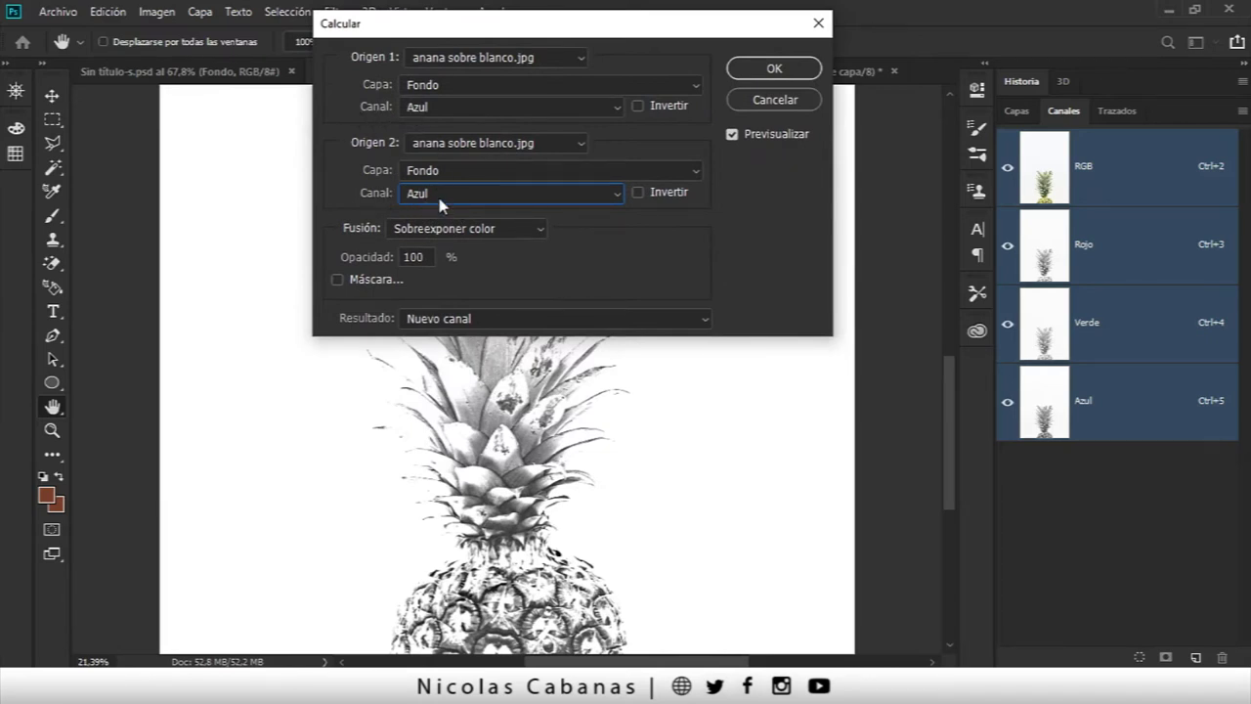
{"action": "left_click", "coordinate": [405, 228]}
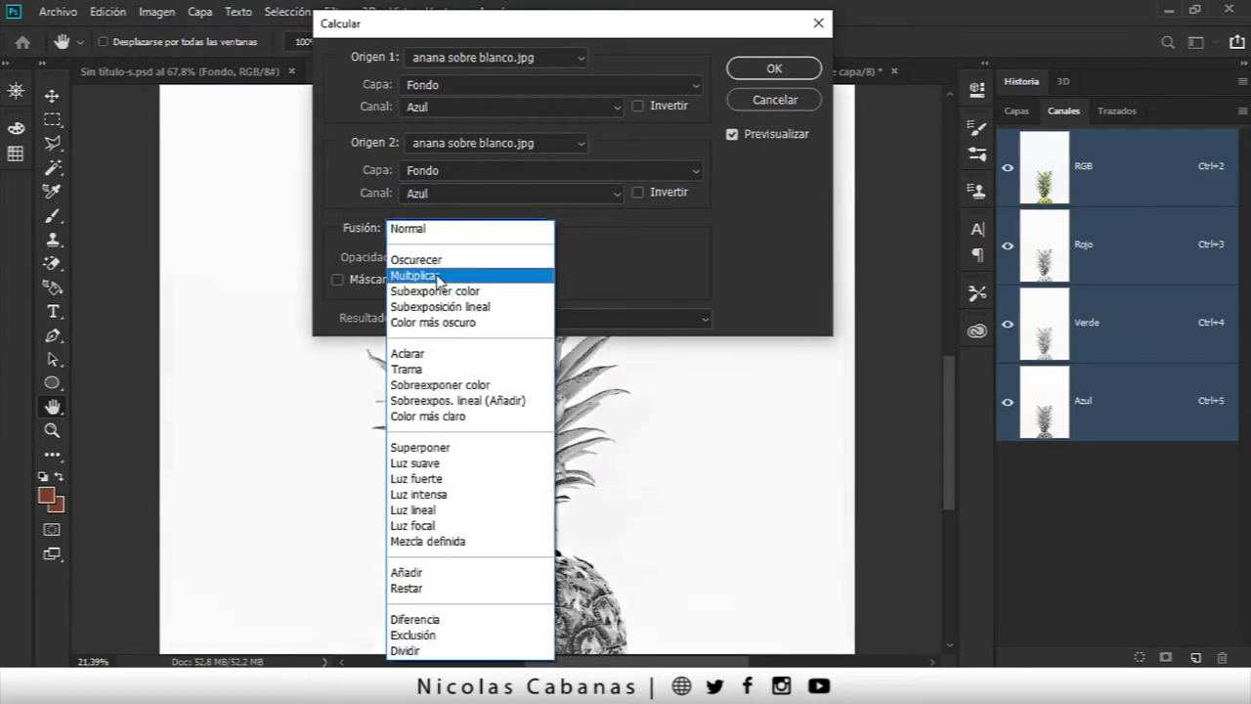
{"action": "left_click", "coordinate": [448, 273]}
{"action": "mouse_move", "coordinate": [515, 27]}
{"action": "left_mouse_down"}
{"action": "mouse_move", "coordinate": [734, 233]}
{"action": "mouse_move", "coordinate": [735, 80]}
{"action": "left_mouse_up"}
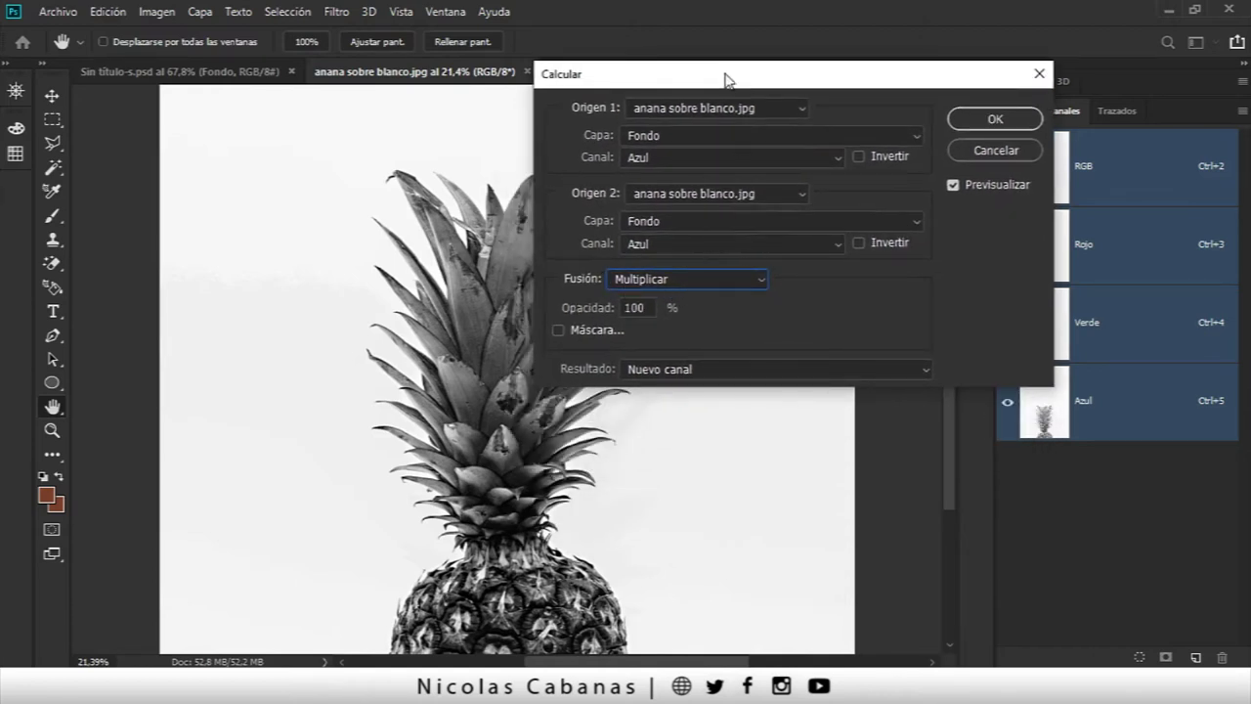
{"action": "left_click_drag", "start_coordinate": [728, 74], "coordinate": [692, 69]}
{"action": "left_click", "coordinate": [678, 284]}
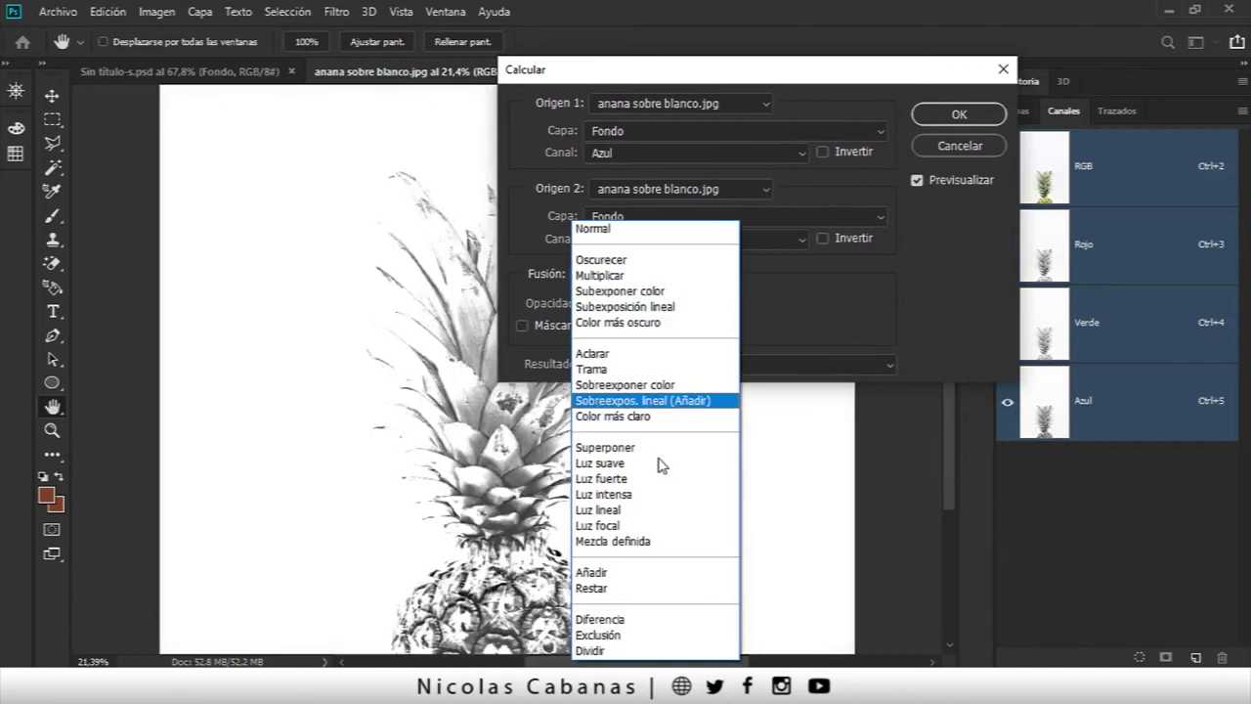
{"action": "left_click", "coordinate": [656, 274]}
{"action": "left_click", "coordinate": [968, 121]}
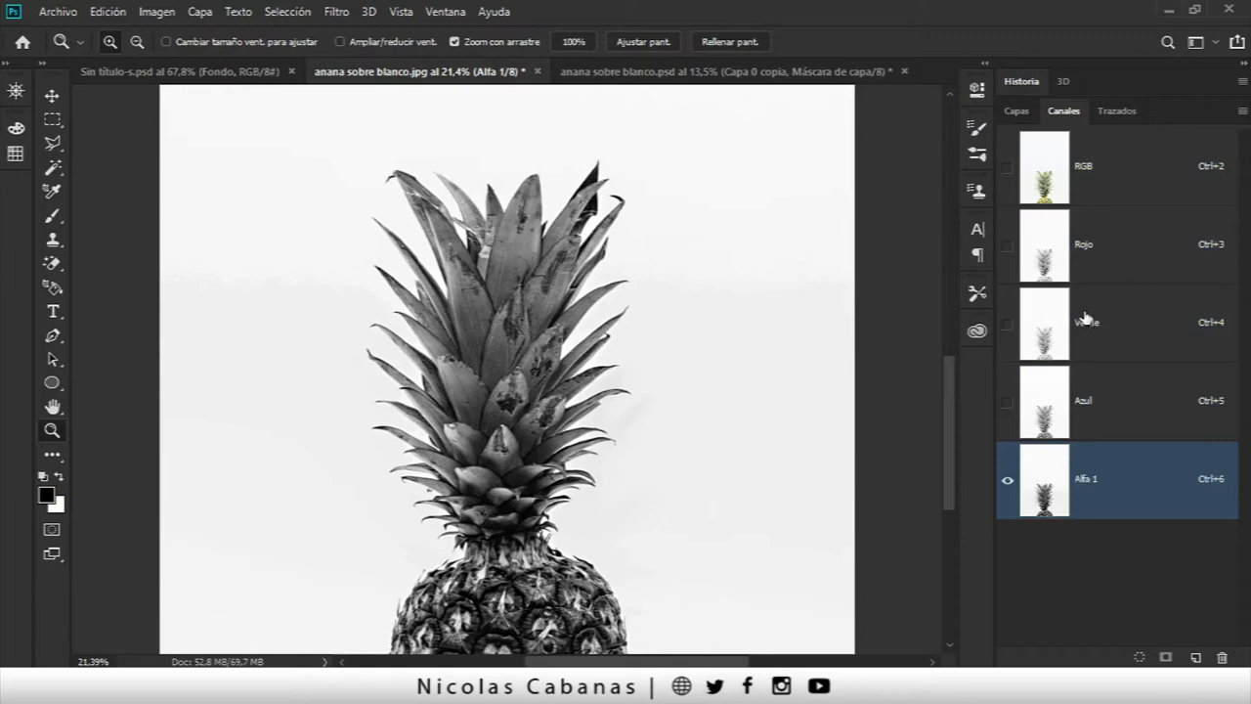
Step: Zoom into the darkened pineapple in Alfa 1 and bring up the Imagen > Ajustes menu
{"action": "left_click", "coordinate": [1115, 201]}
{"action": "left_click", "coordinate": [1103, 479]}
{"action": "mouse_move", "coordinate": [528, 582]}
{"action": "left_mouse_down"}
{"action": "mouse_move", "coordinate": [608, 588]}
{"action": "mouse_move", "coordinate": [555, 577]}
{"action": "mouse_move", "coordinate": [627, 555]}
{"action": "mouse_move", "coordinate": [531, 550]}
{"action": "left_mouse_up"}
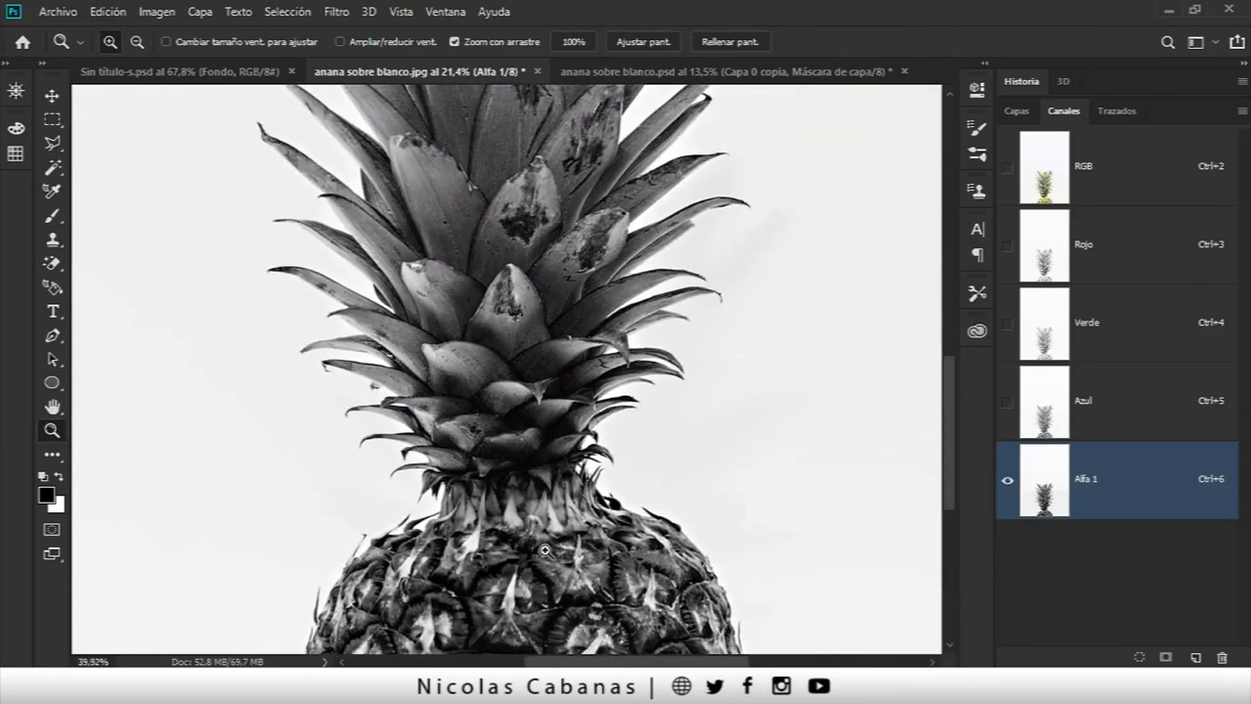
{"action": "left_click_drag", "start_coordinate": [531, 551], "coordinate": [549, 439]}
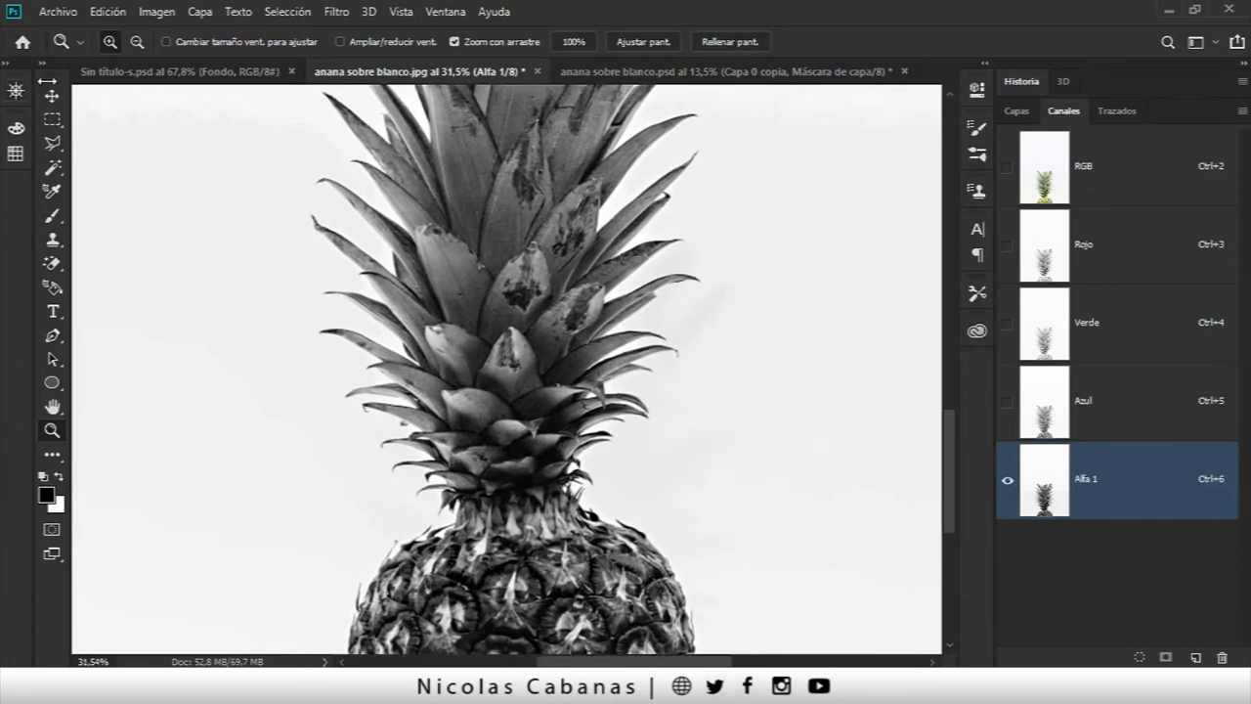
{"action": "left_click", "coordinate": [157, 10]}
{"action": "mouse_move", "coordinate": [252, 59]}
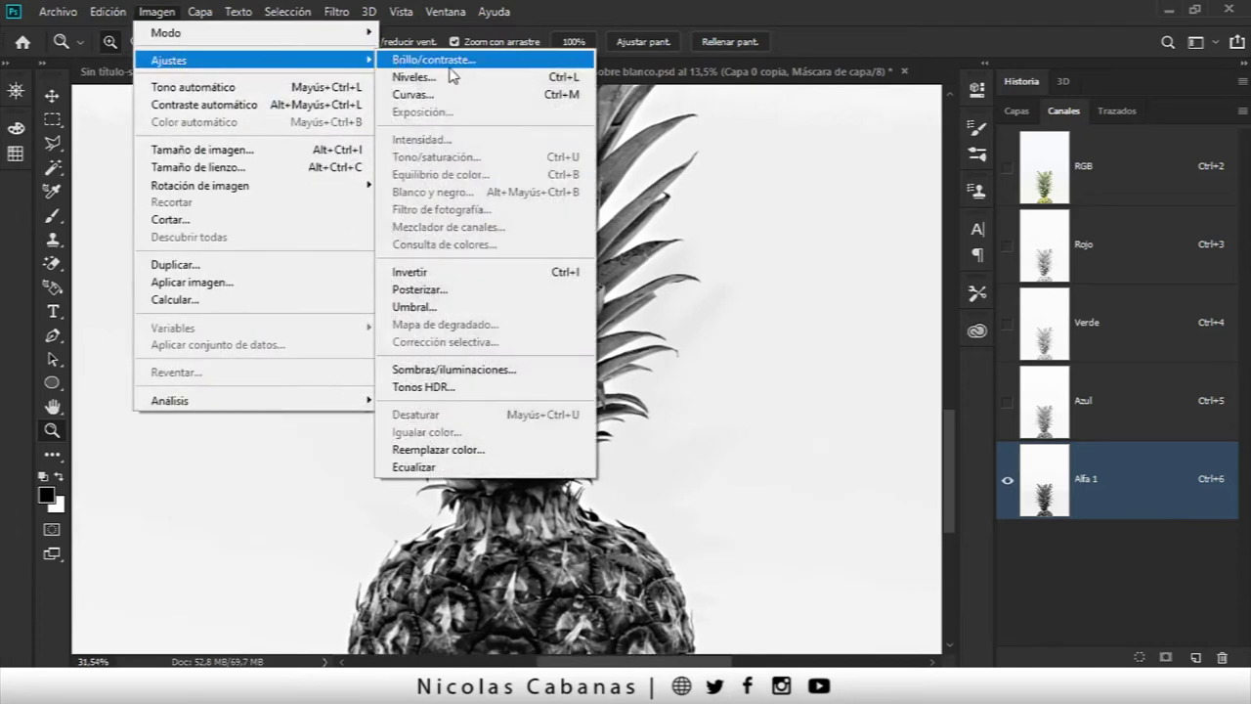
Step: Set the Niveles input levels on Alfa 1 to 180, 0,68 and 212
{"action": "left_click", "coordinate": [553, 84]}
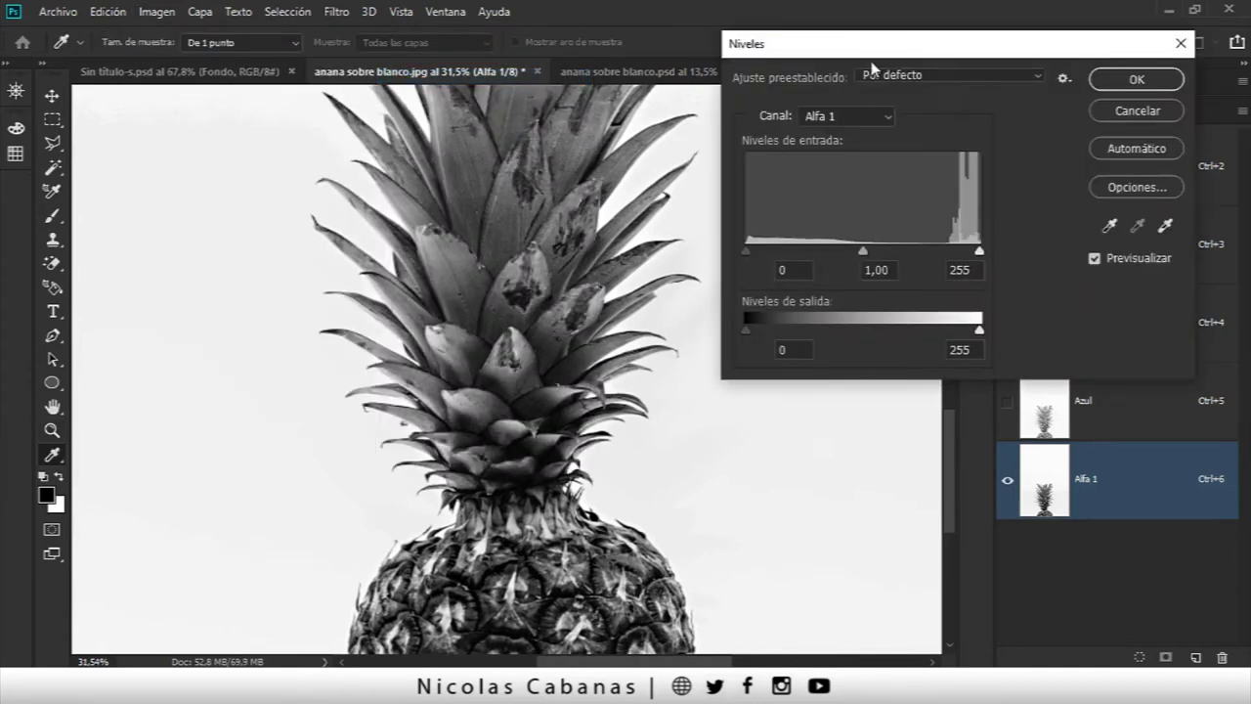
{"action": "left_click_drag", "start_coordinate": [870, 45], "coordinate": [814, 109]}
{"action": "left_click_drag", "start_coordinate": [692, 316], "coordinate": [797, 316]}
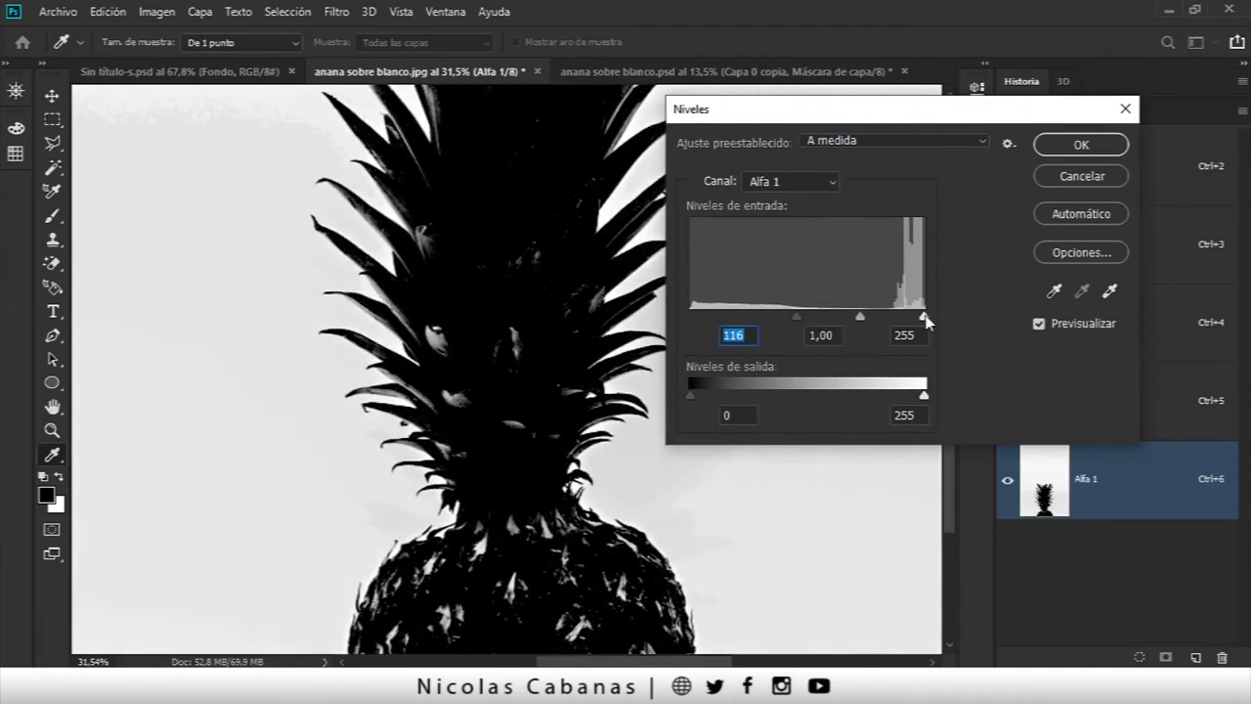
{"action": "mouse_move", "coordinate": [924, 316]}
{"action": "left_mouse_down"}
{"action": "mouse_move", "coordinate": [804, 322]}
{"action": "mouse_move", "coordinate": [850, 321]}
{"action": "left_mouse_up"}
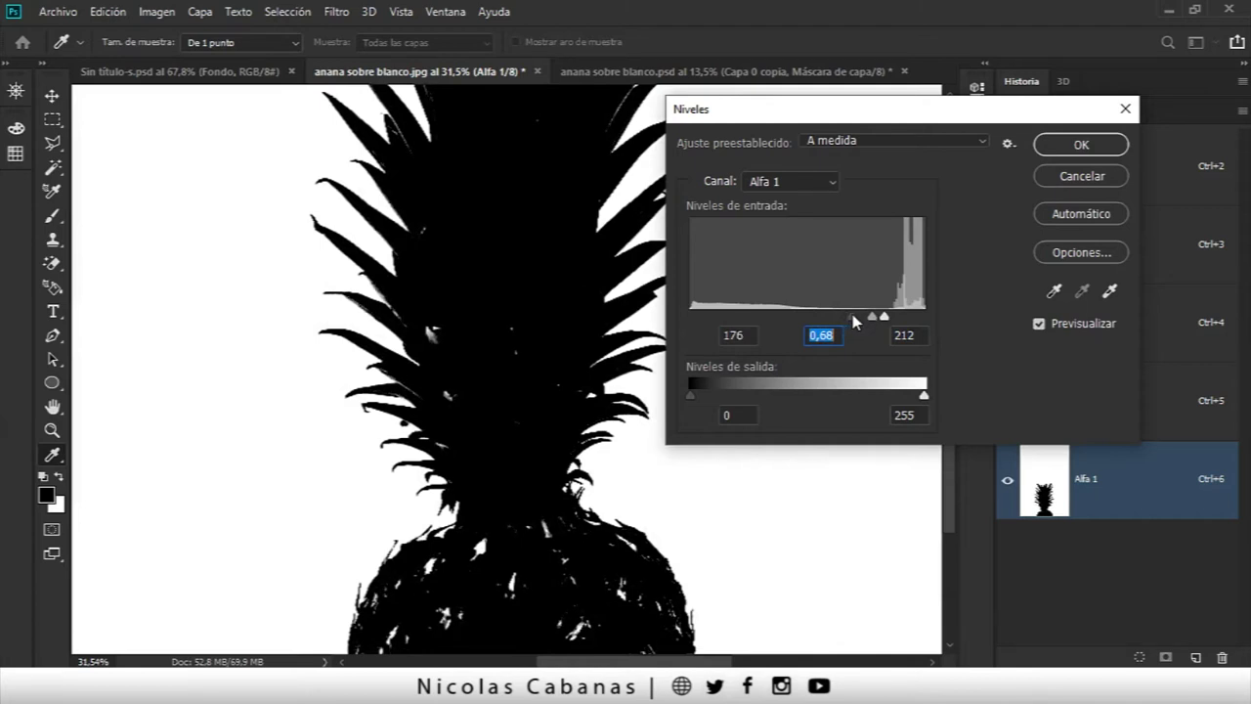
{"action": "left_click", "coordinate": [859, 323]}
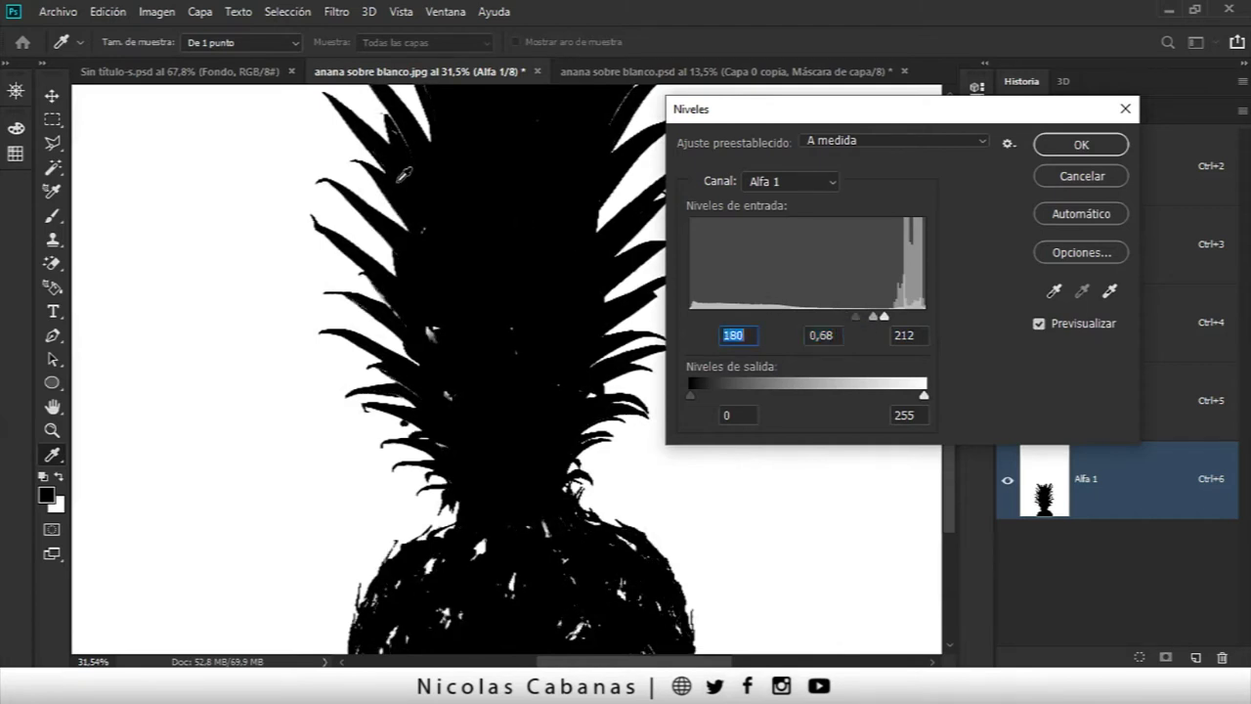
{"action": "key", "text": "ctrl+plus"}
{"action": "key", "text": "ctrl+plus"}
{"action": "key", "text": "ctrl+plus"}
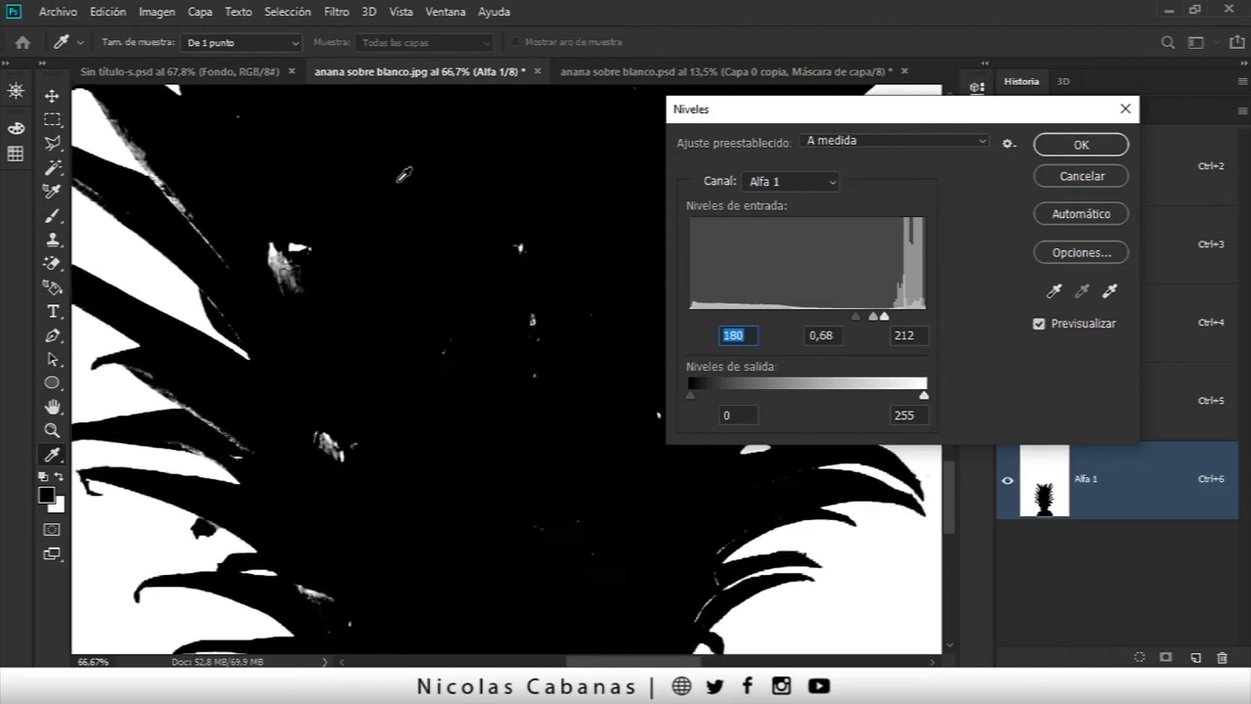
{"action": "key", "text": "ctrl+plus"}
{"action": "left_click_drag", "start_coordinate": [403, 174], "coordinate": [486, 410]}
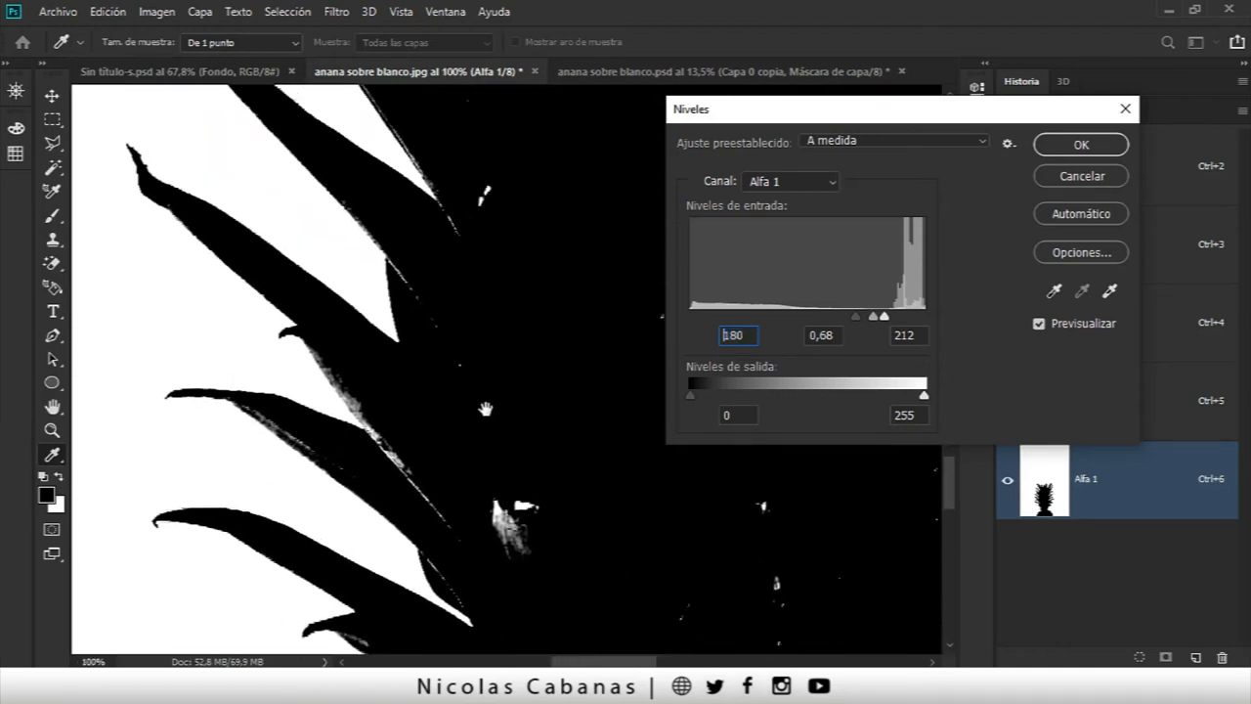
{"action": "key", "text": "ctrl+plus"}
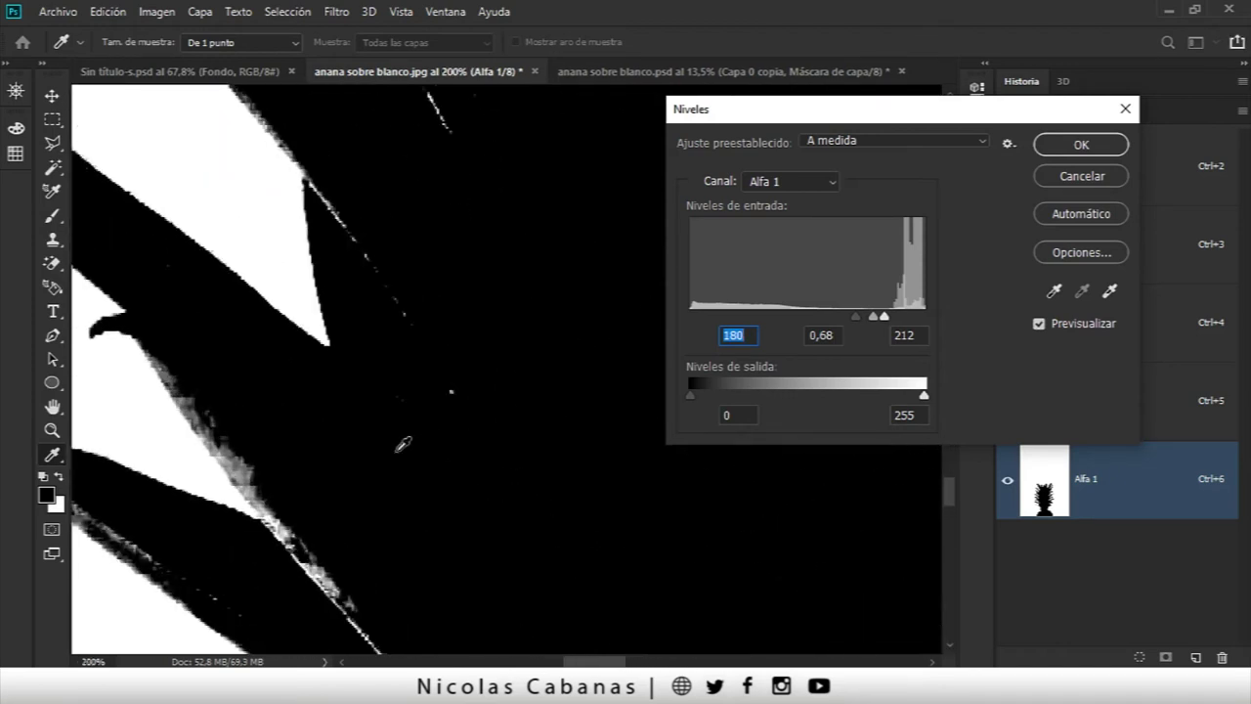
{"action": "left_click_drag", "start_coordinate": [387, 445], "coordinate": [568, 361]}
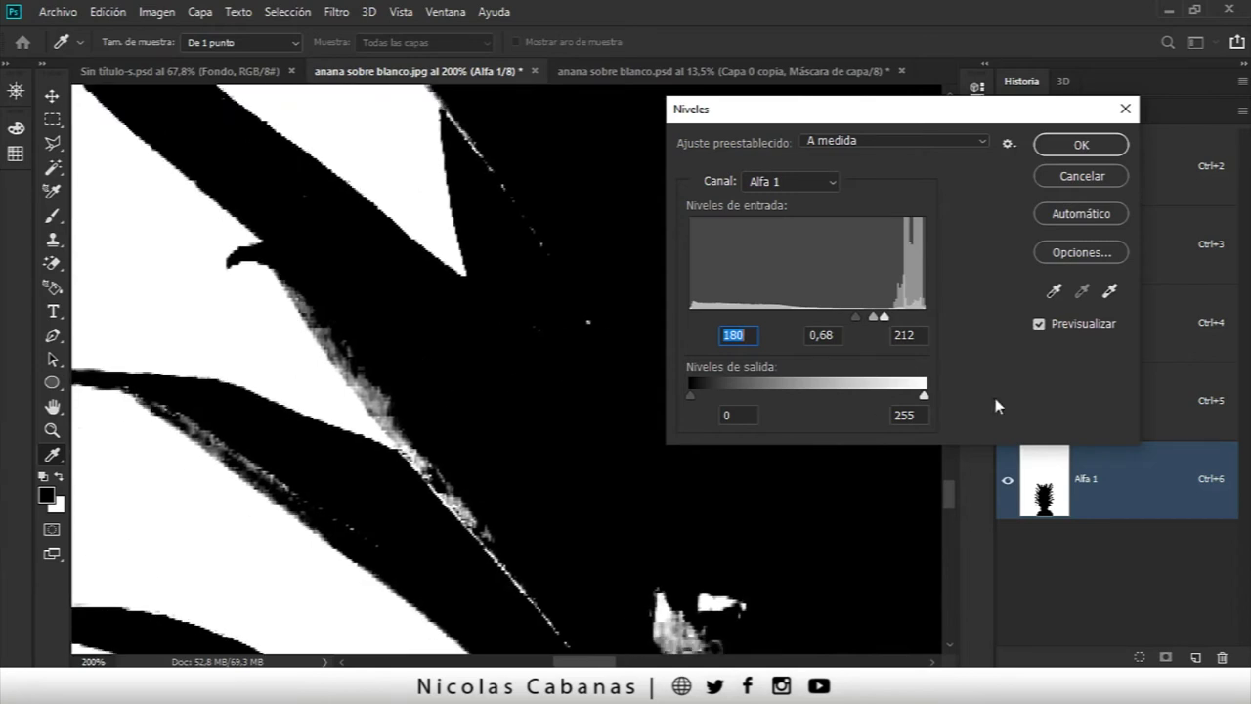
Step: Toggle the Levels preview to compare the silhouette against the original grayscale channel
{"action": "left_click", "coordinate": [1039, 325]}
{"action": "left_click", "coordinate": [1040, 323]}
{"action": "left_click", "coordinate": [1040, 323]}
{"action": "left_click", "coordinate": [1040, 324]}
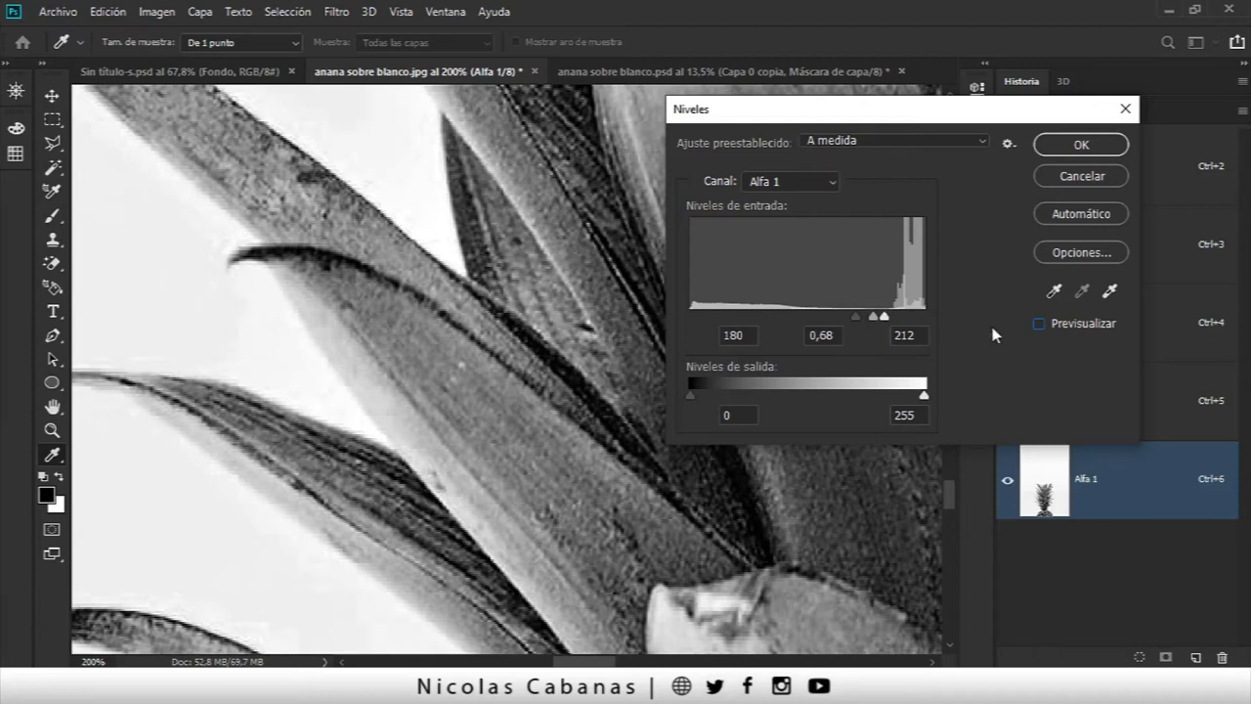
{"action": "left_click", "coordinate": [1039, 323]}
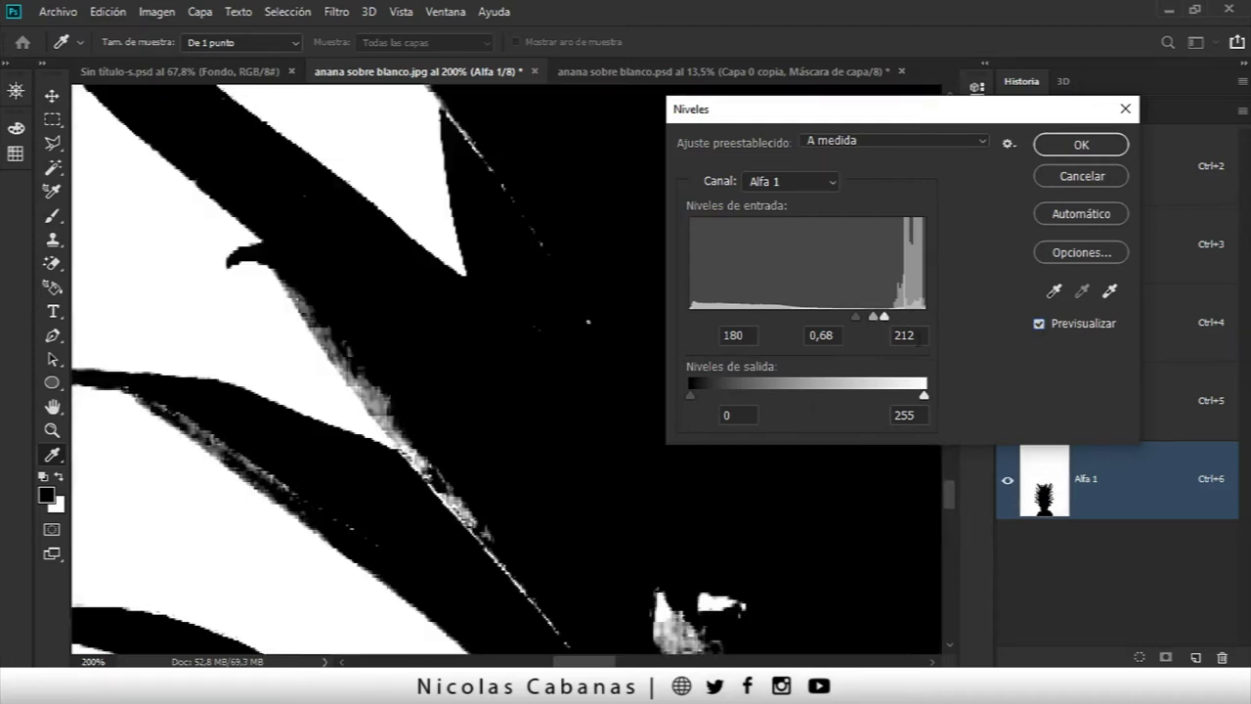
{"action": "left_click", "coordinate": [1042, 325]}
{"action": "left_click", "coordinate": [1039, 323]}
{"action": "scroll", "coordinate": [564, 363], "scroll_direction": "down", "scroll_amount": 2}
{"action": "scroll", "coordinate": [564, 362], "scroll_direction": "down", "scroll_amount": 1}
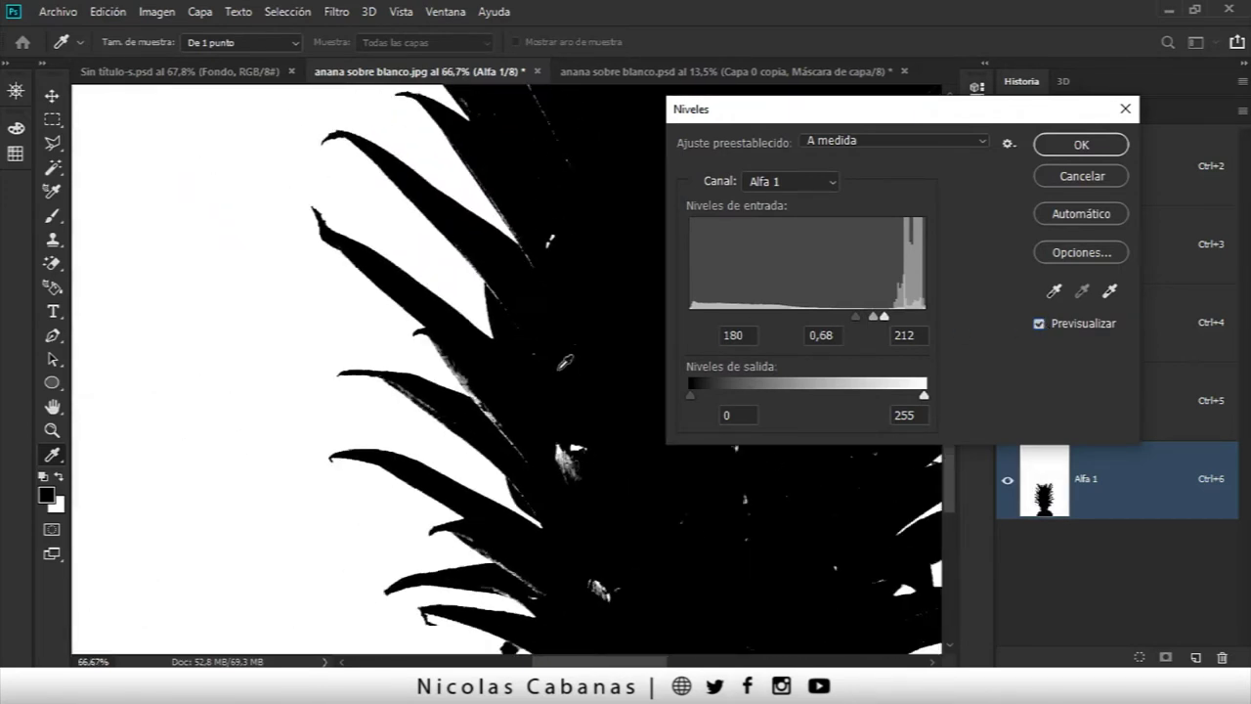
{"action": "scroll", "coordinate": [564, 362], "scroll_direction": "down", "scroll_amount": 1}
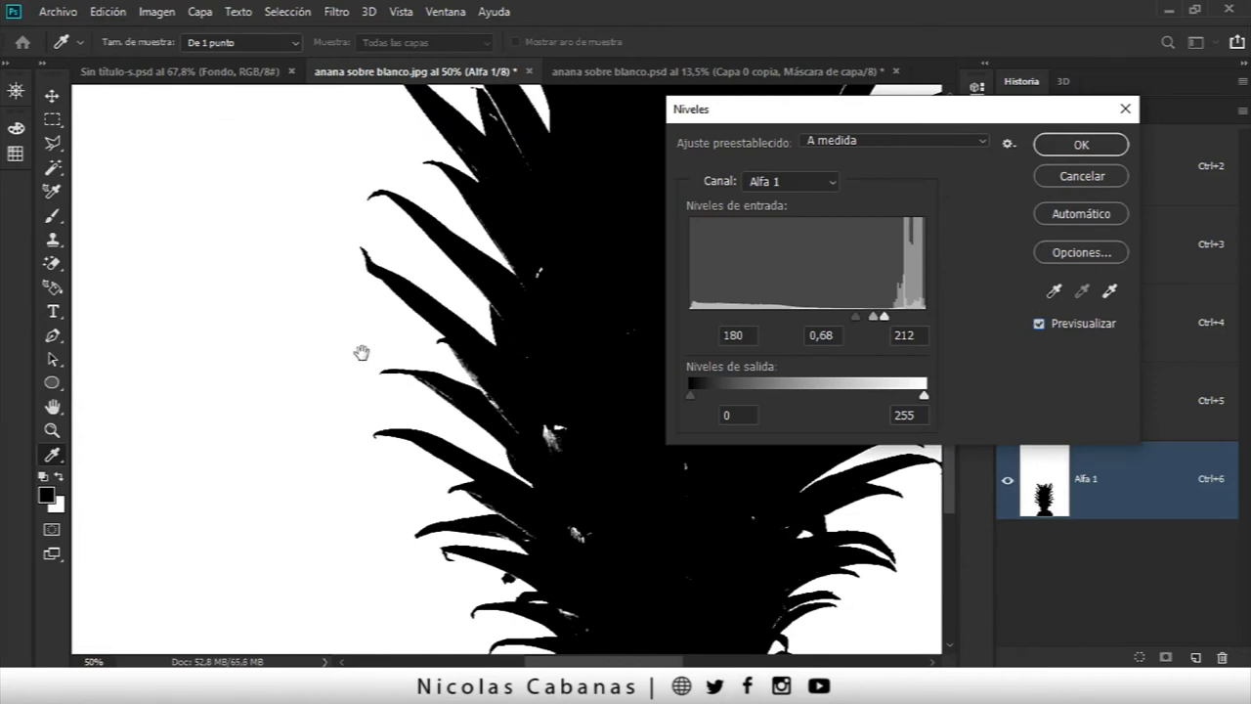
{"action": "key", "text": "p"}
{"action": "key", "text": "p"}
{"action": "left_click_drag", "start_coordinate": [675, 661], "coordinate": [728, 315]}
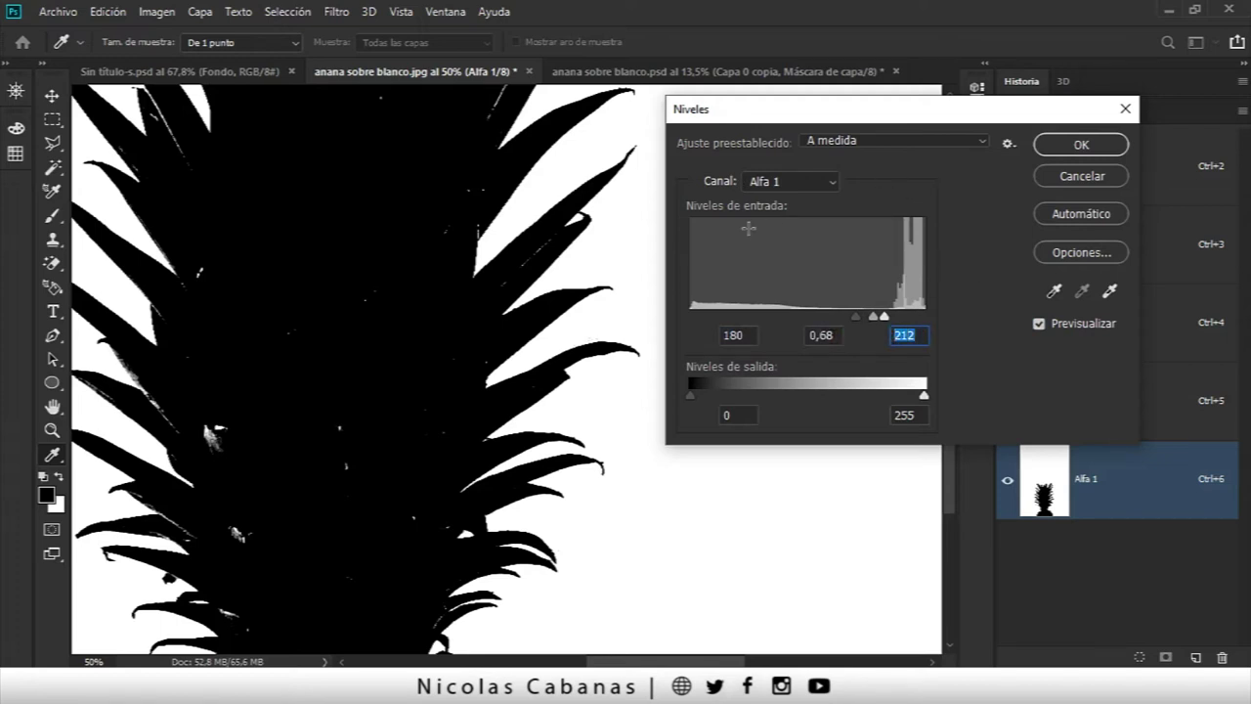
Step: Apply the levels, load Alfa 1 as a selection, and show the RGB composite beneath
{"action": "left_click", "coordinate": [1079, 144]}
{"action": "key", "text": "z"}
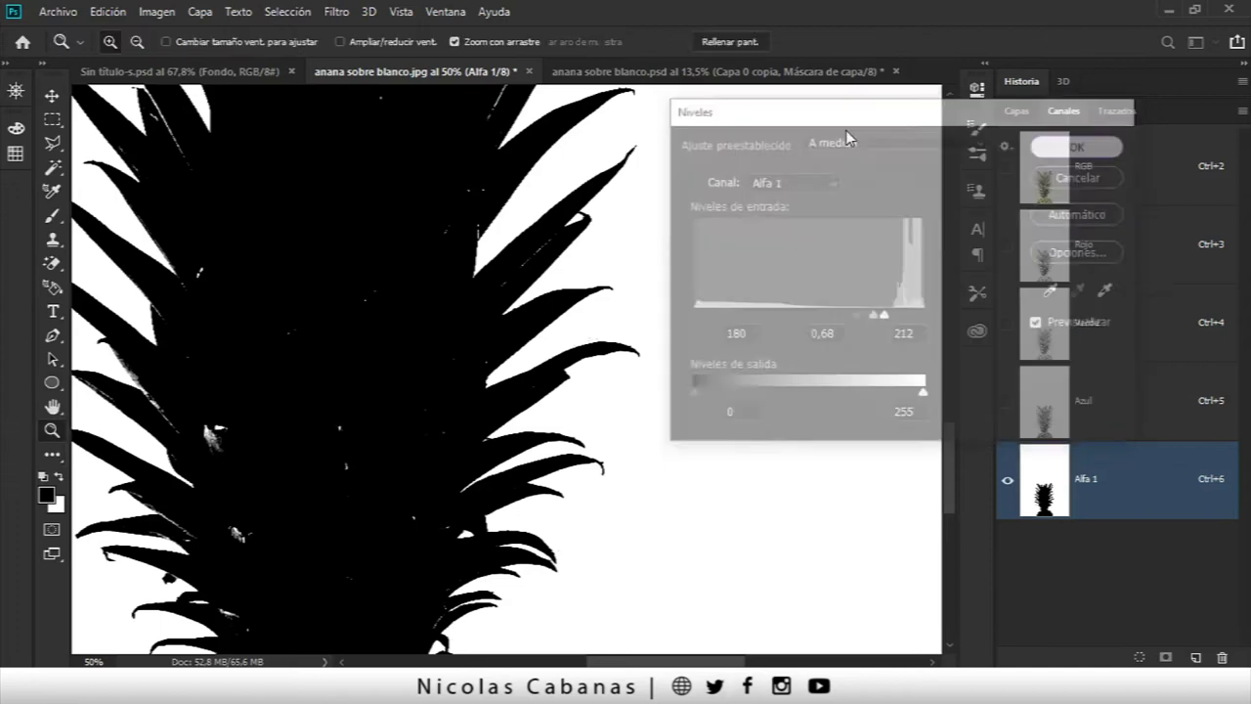
{"action": "mouse_move", "coordinate": [662, 274]}
{"action": "left_mouse_down"}
{"action": "mouse_move", "coordinate": [532, 577]}
{"action": "mouse_move", "coordinate": [586, 557]}
{"action": "mouse_move", "coordinate": [495, 557]}
{"action": "left_mouse_up"}
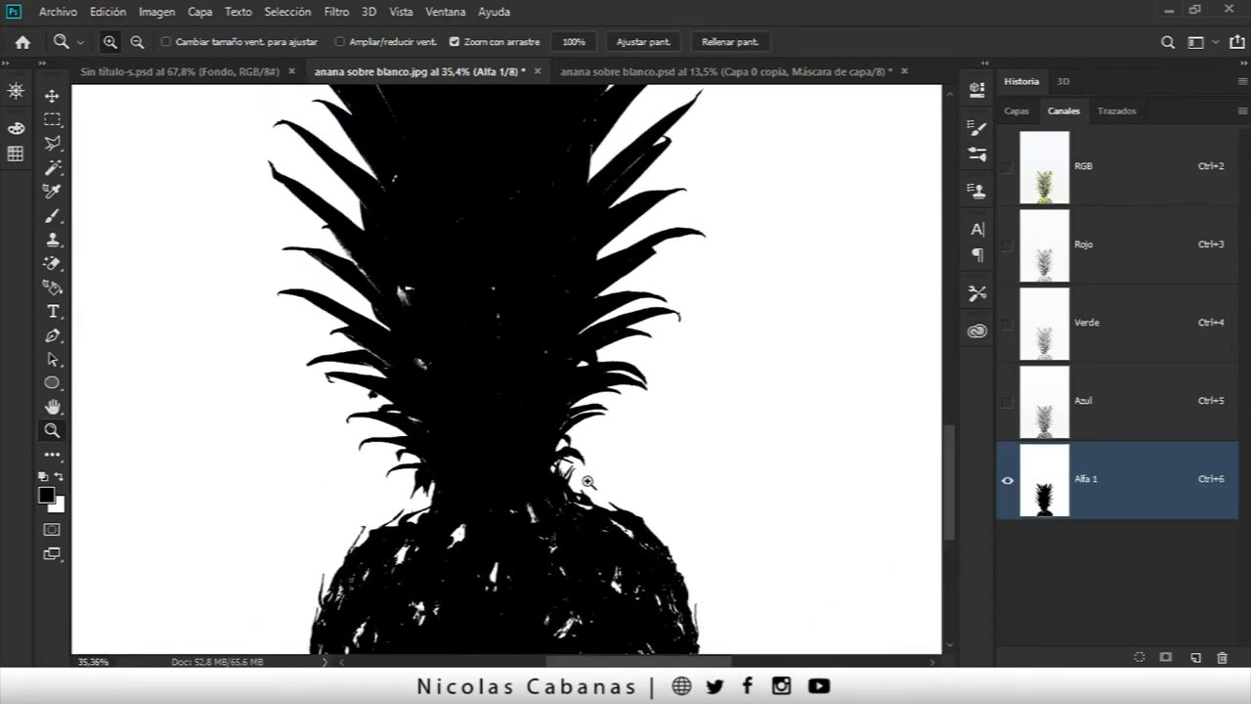
{"action": "left_click", "coordinate": [1051, 496], "text": "ctrl"}
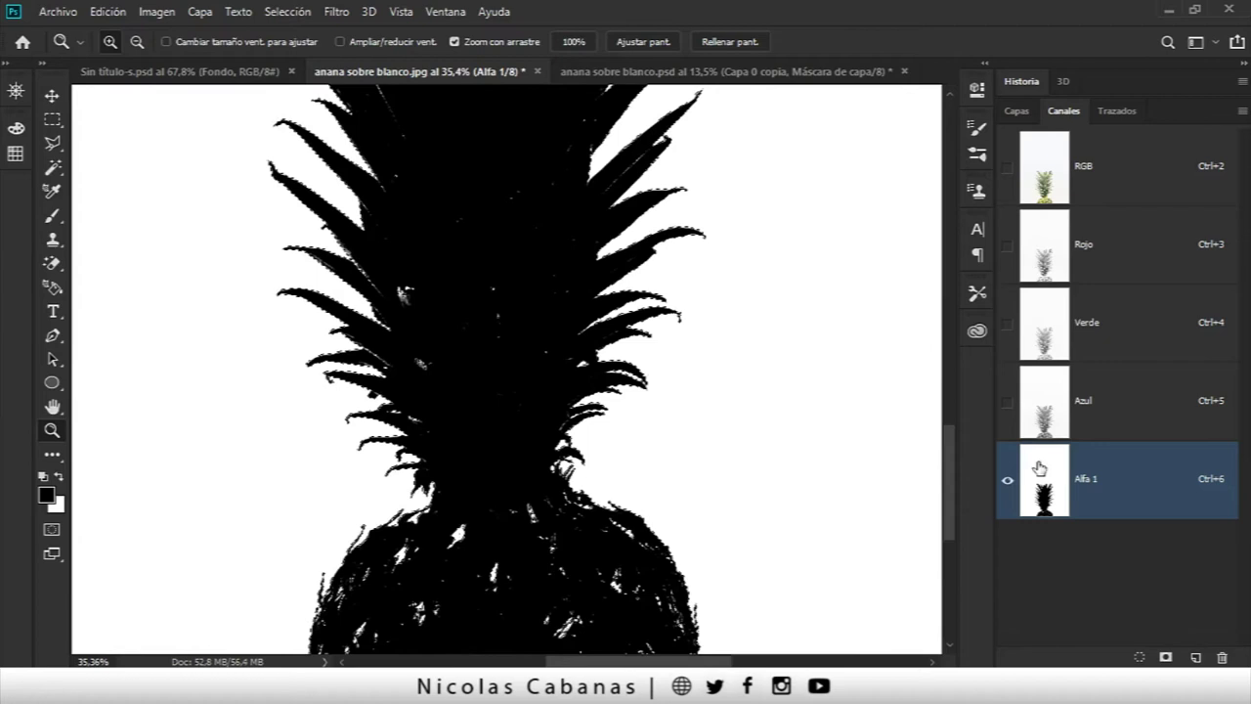
{"action": "left_click", "coordinate": [1008, 166]}
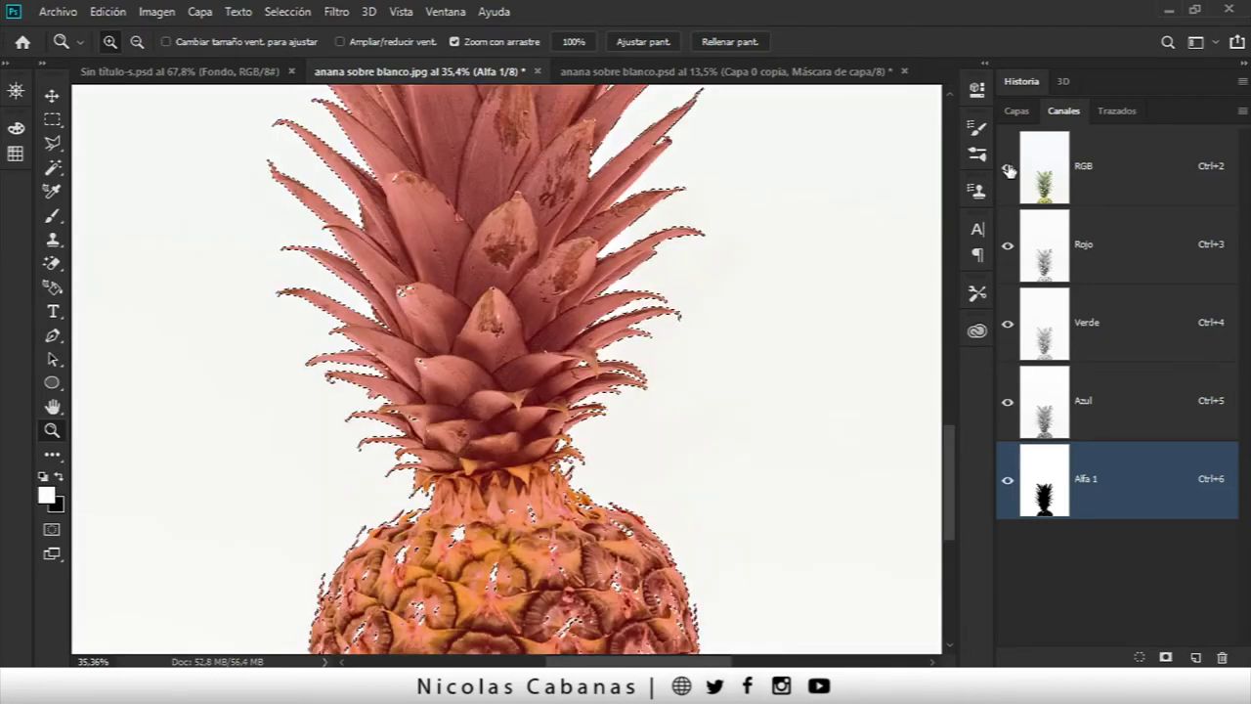
Step: View Alfa 1 alone with RGB hidden, inspect the speckled body, and take the Brush tool
{"action": "mouse_move", "coordinate": [639, 480]}
{"action": "left_mouse_down"}
{"action": "mouse_move", "coordinate": [612, 494]}
{"action": "mouse_move", "coordinate": [576, 408]}
{"action": "mouse_move", "coordinate": [612, 407]}
{"action": "left_mouse_up"}
{"action": "left_click", "coordinate": [1061, 172]}
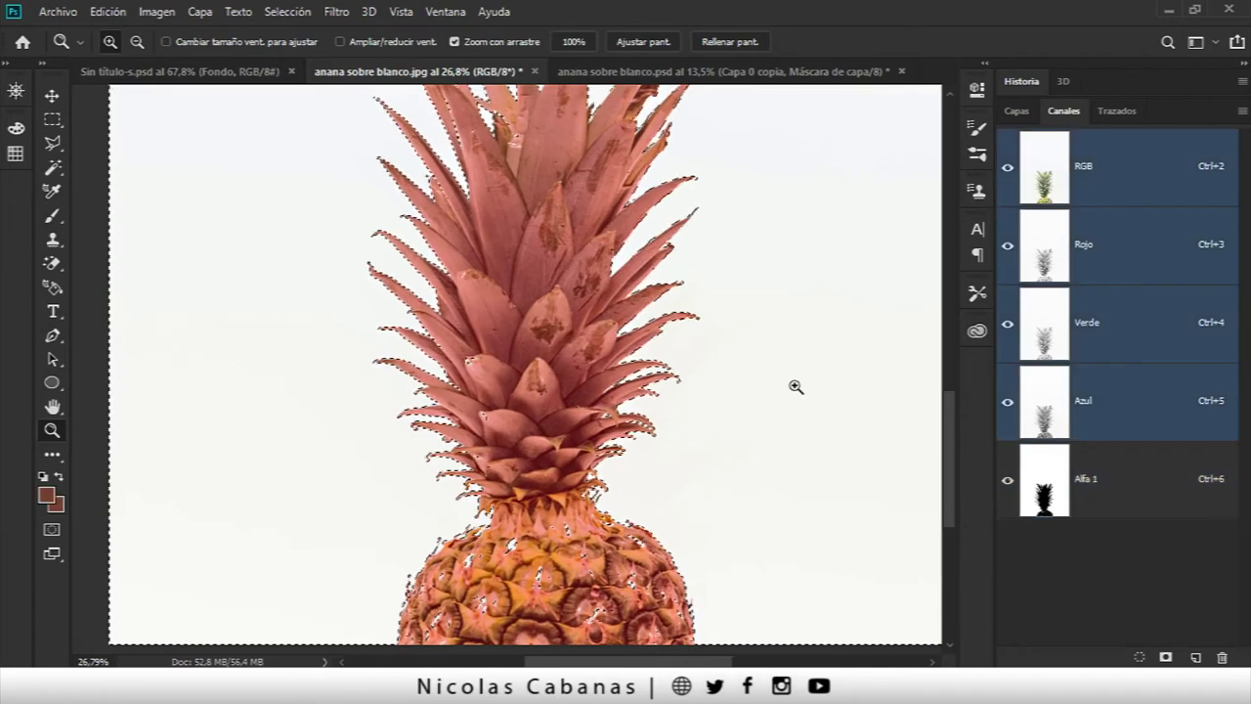
{"action": "left_click", "coordinate": [1105, 500]}
{"action": "left_click", "coordinate": [1008, 167]}
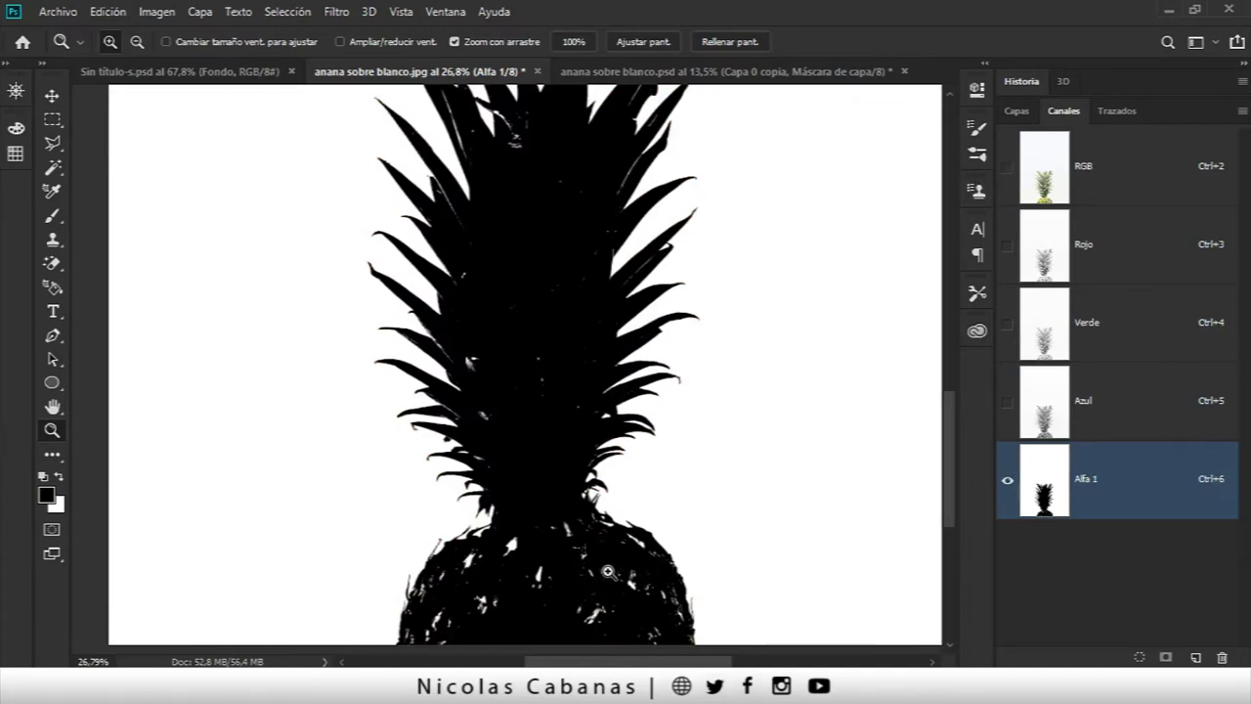
{"action": "left_click_drag", "start_coordinate": [607, 572], "coordinate": [674, 577]}
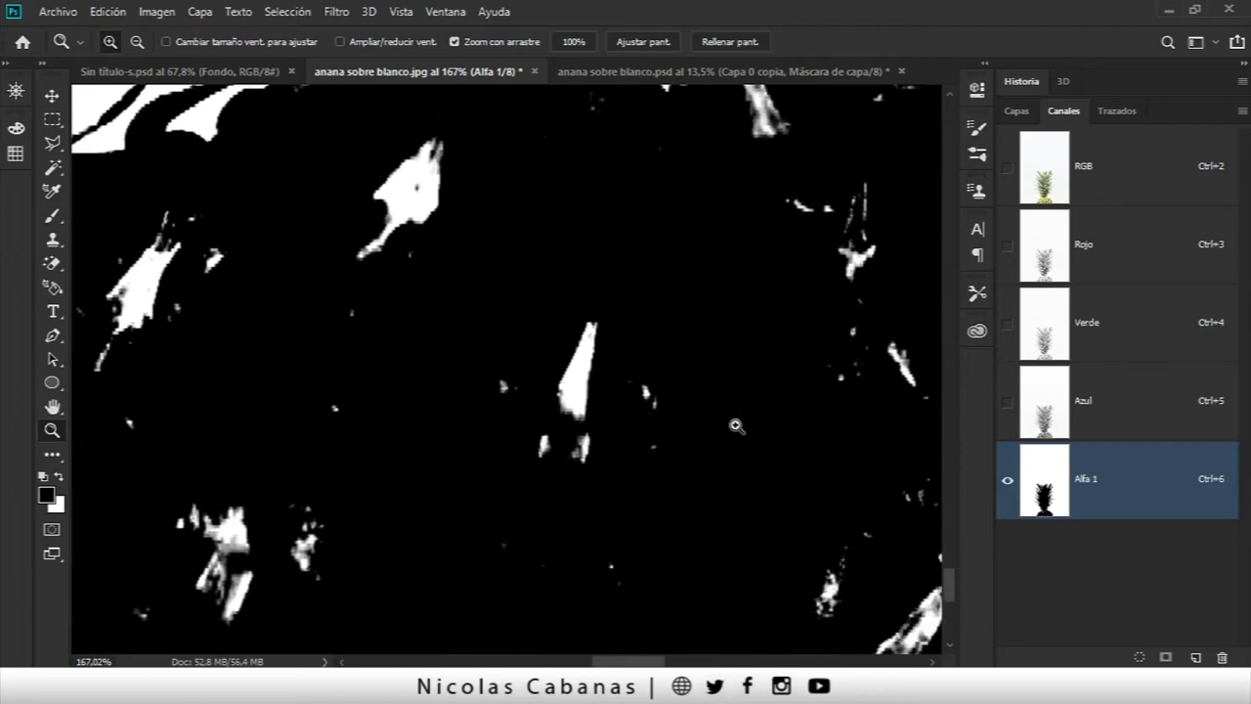
{"action": "left_click_drag", "start_coordinate": [736, 426], "coordinate": [606, 455]}
{"action": "left_click", "coordinate": [53, 216]}
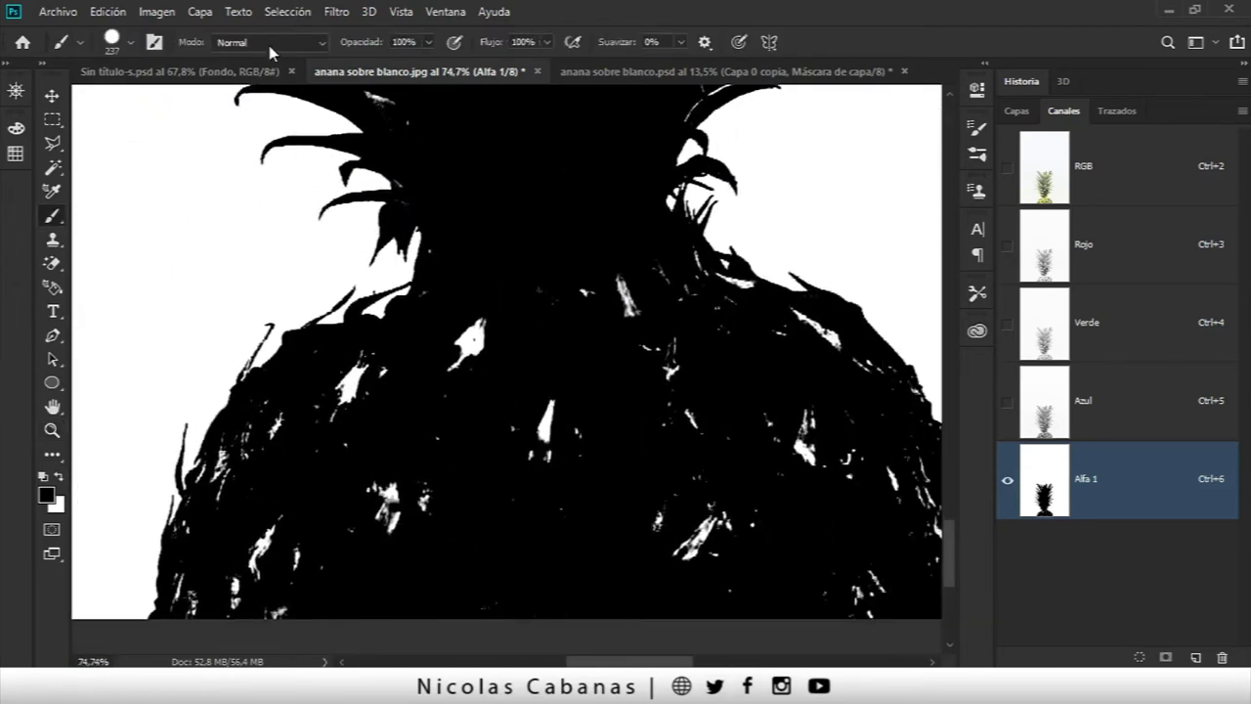
Step: With a Normal-mode black brush, paint out the white speckles across the pineapple body
{"action": "left_click", "coordinate": [271, 49]}
{"action": "left_click", "coordinate": [265, 56]}
{"action": "mouse_move", "coordinate": [502, 446]}
{"action": "left_mouse_down"}
{"action": "mouse_move", "coordinate": [325, 436]}
{"action": "mouse_move", "coordinate": [251, 600]}
{"action": "left_mouse_up"}
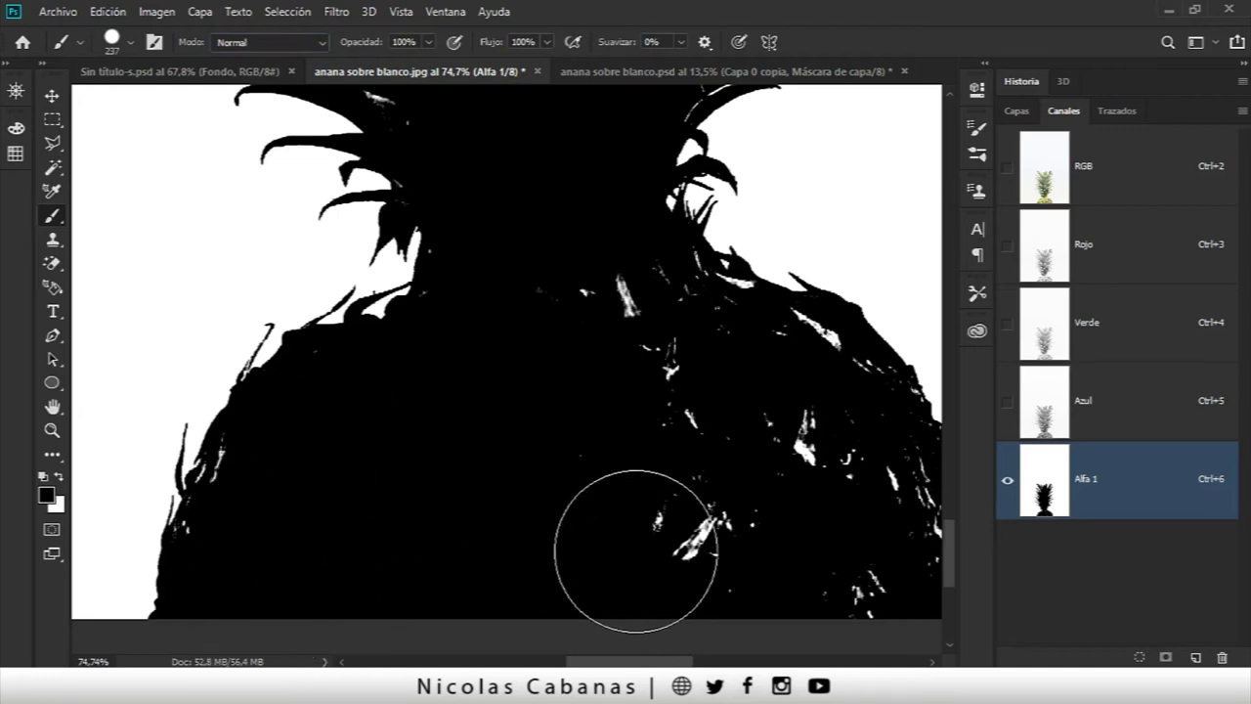
{"action": "left_click_drag", "start_coordinate": [636, 551], "coordinate": [824, 573]}
{"action": "left_click_drag", "start_coordinate": [617, 507], "coordinate": [447, 447]}
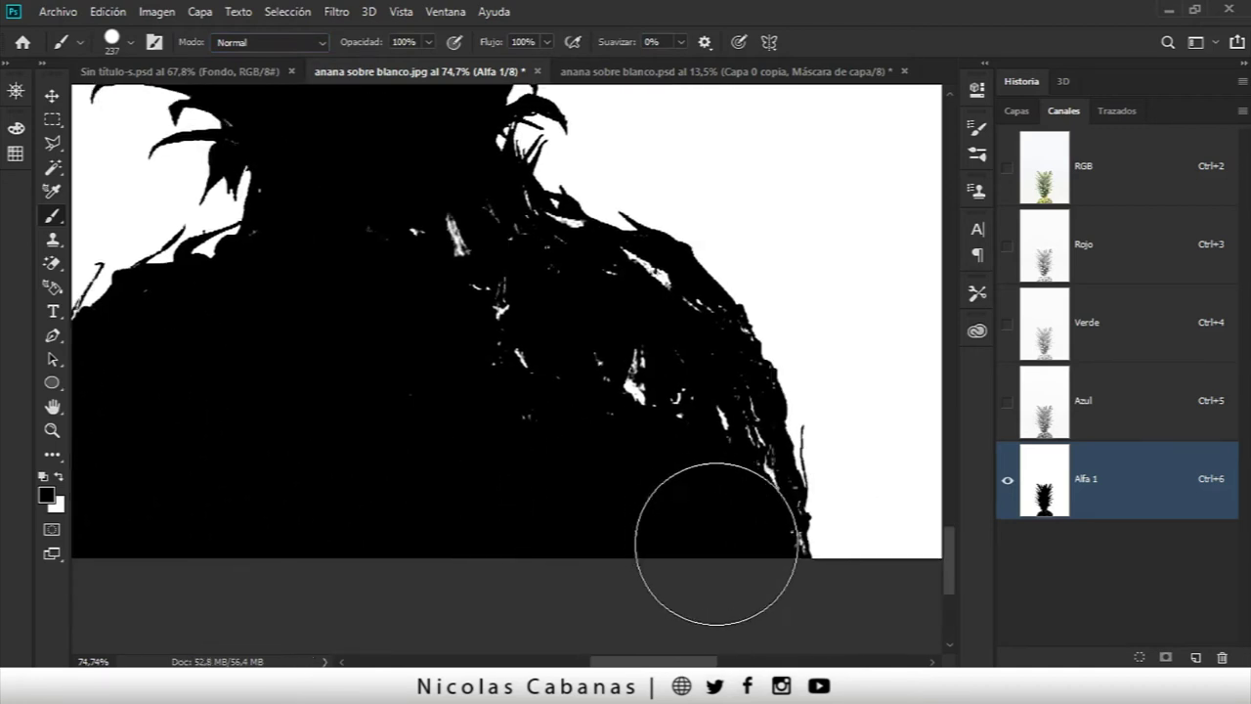
{"action": "mouse_move", "coordinate": [706, 499]}
{"action": "left_mouse_down"}
{"action": "mouse_move", "coordinate": [687, 456]}
{"action": "mouse_move", "coordinate": [639, 410]}
{"action": "mouse_move", "coordinate": [486, 302]}
{"action": "mouse_move", "coordinate": [412, 368]}
{"action": "mouse_move", "coordinate": [517, 316]}
{"action": "mouse_move", "coordinate": [609, 327]}
{"action": "mouse_move", "coordinate": [684, 385]}
{"action": "mouse_move", "coordinate": [681, 375]}
{"action": "left_mouse_up"}
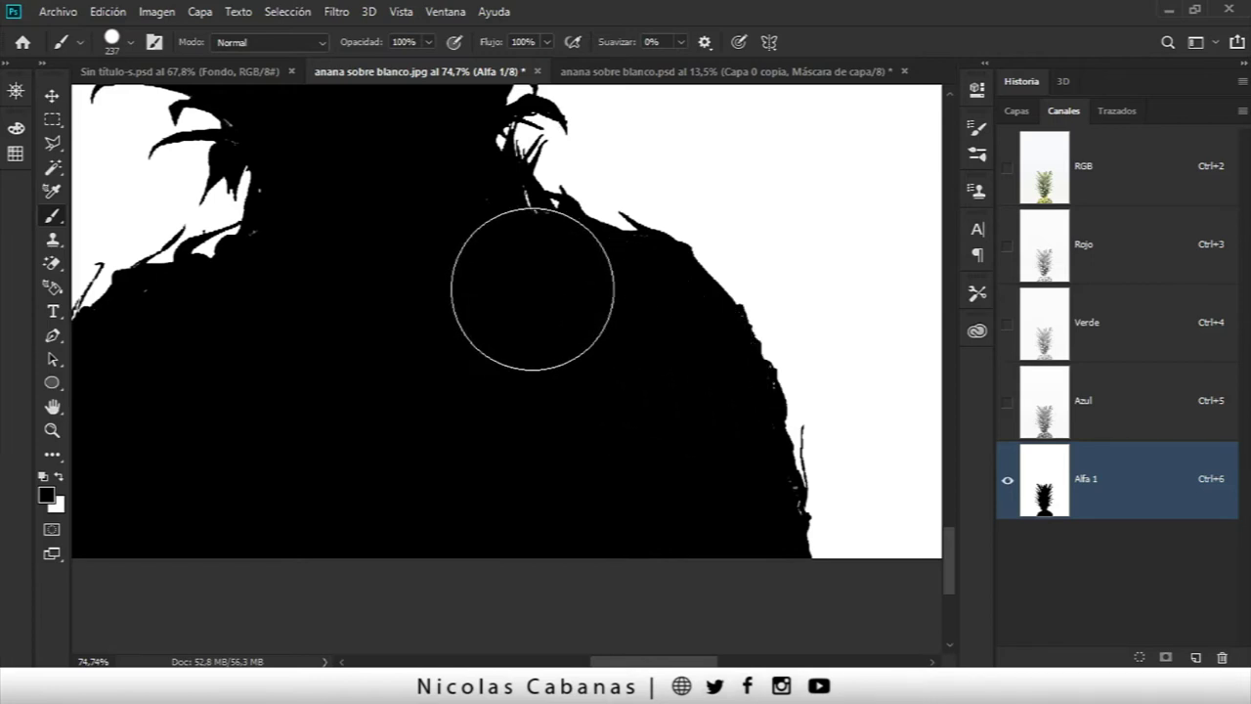
Step: Shrink the brush, move to the crown, show the colour image underneath, and swap to white
{"action": "mouse_move", "coordinate": [436, 267]}
{"action": "left_mouse_down"}
{"action": "mouse_move", "coordinate": [502, 357]}
{"action": "mouse_move", "coordinate": [513, 334]}
{"action": "left_mouse_up"}
{"action": "right_click", "coordinate": [513, 334]}
{"action": "key", "text": "Escape"}
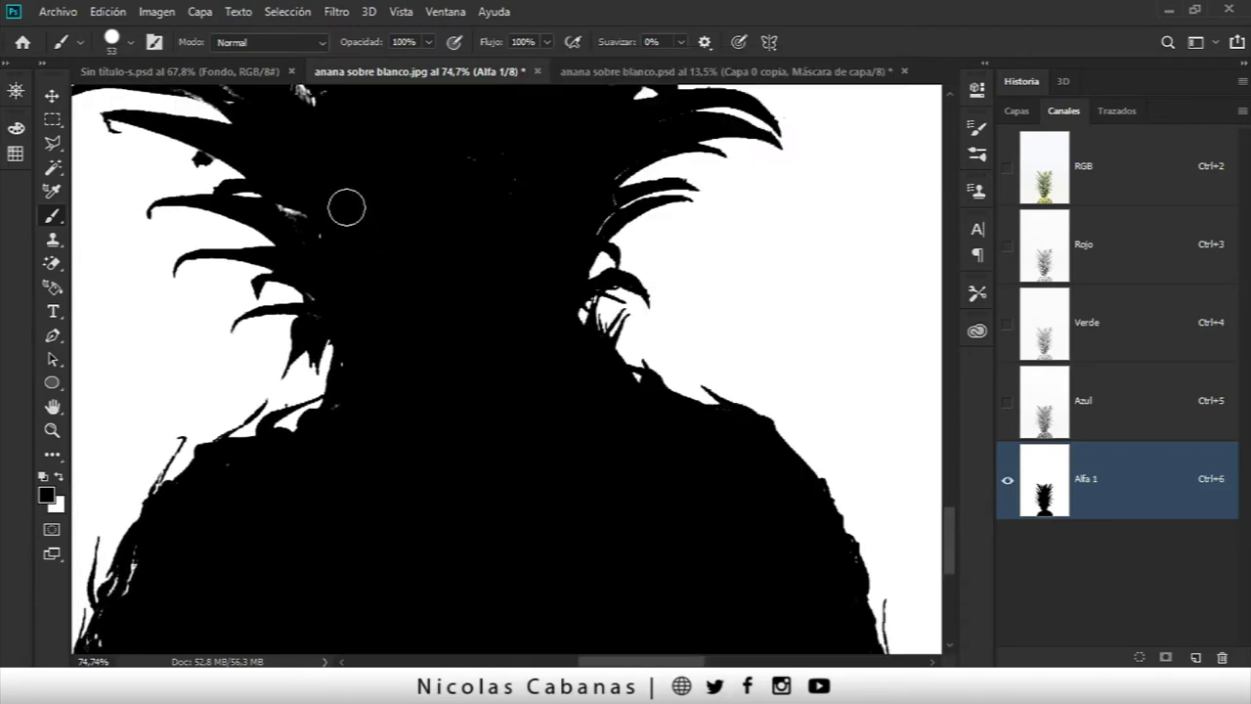
{"action": "left_click_drag", "start_coordinate": [433, 189], "coordinate": [408, 414]}
{"action": "scroll", "coordinate": [497, 413], "scroll_direction": "up", "scroll_amount": 2}
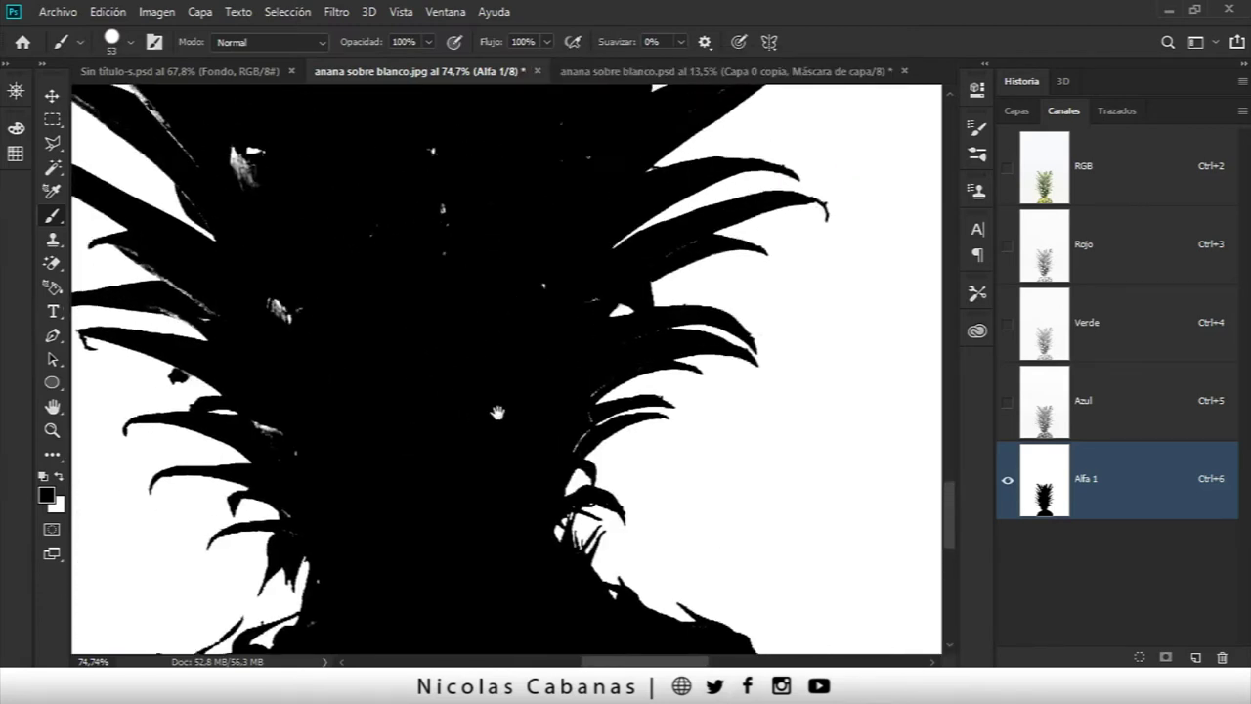
{"action": "scroll", "coordinate": [535, 358], "scroll_direction": "up", "scroll_amount": 3}
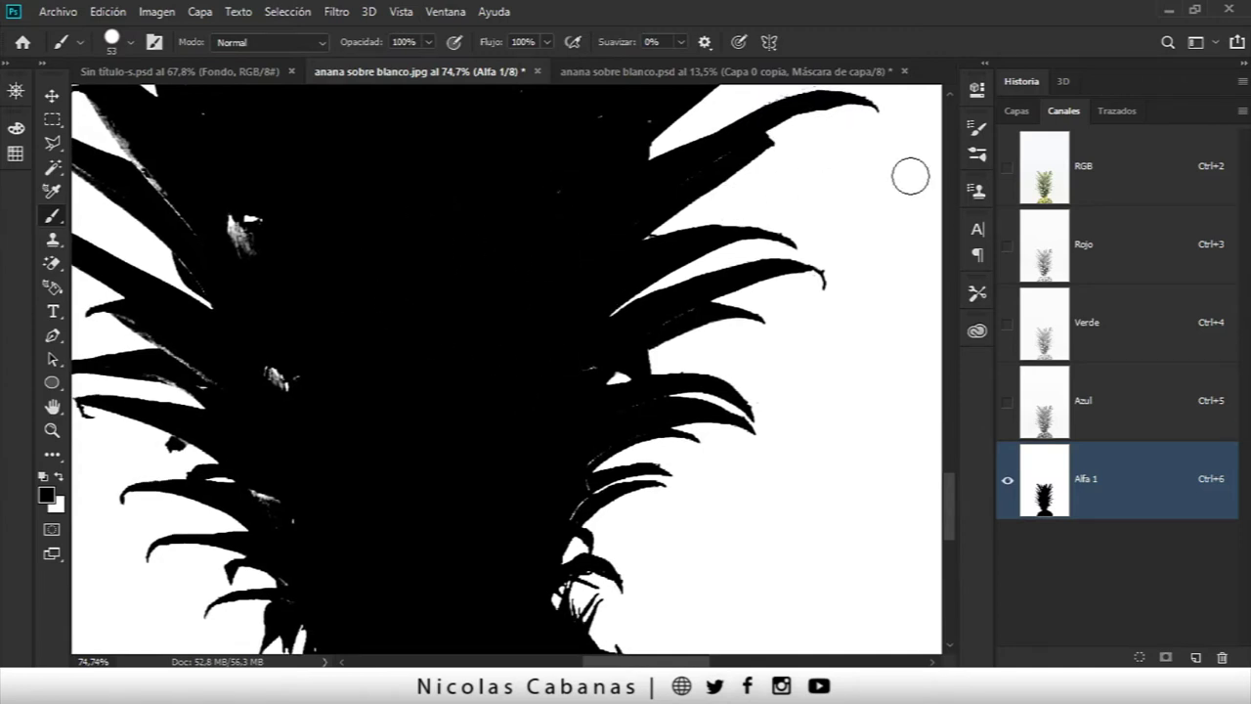
{"action": "left_click", "coordinate": [1007, 167]}
{"action": "key", "text": "x"}
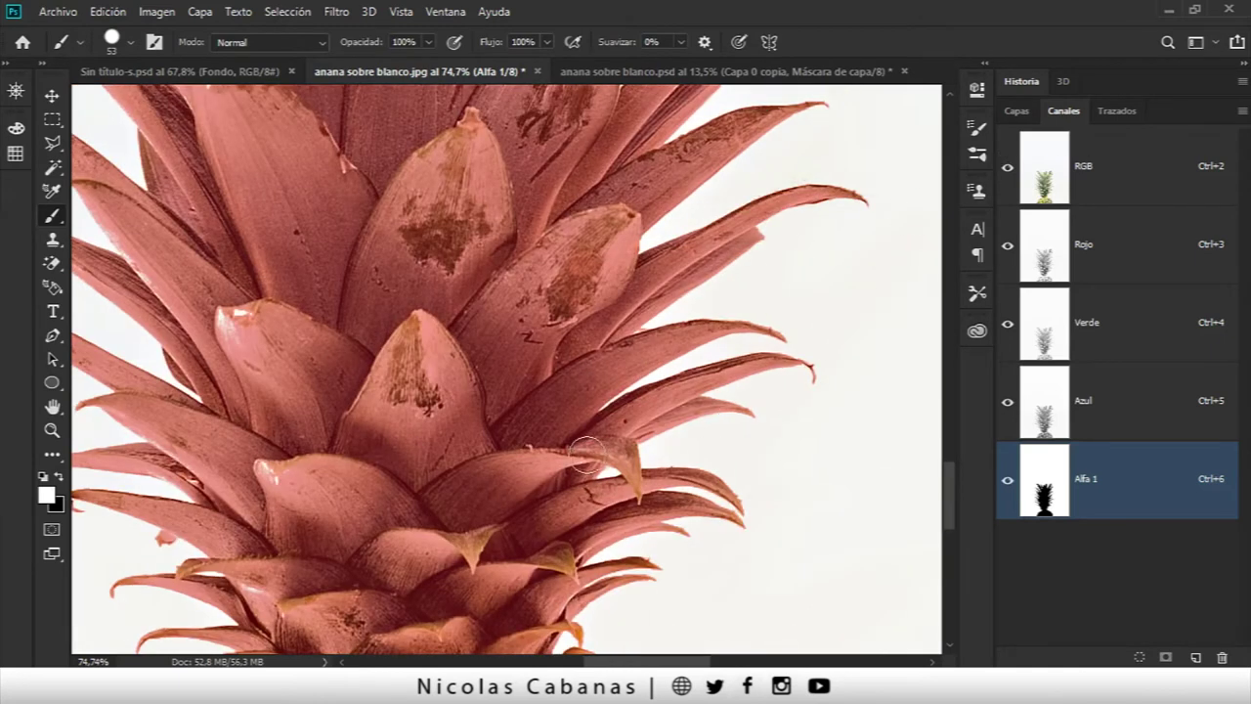
Step: Try a white stroke on a leaf, undo it, and move to the upper crown leaves
{"action": "left_click_drag", "start_coordinate": [587, 453], "coordinate": [494, 480]}
{"action": "key", "text": "ctrl+z"}
{"action": "scroll", "coordinate": [279, 488], "scroll_direction": "down", "scroll_amount": 2}
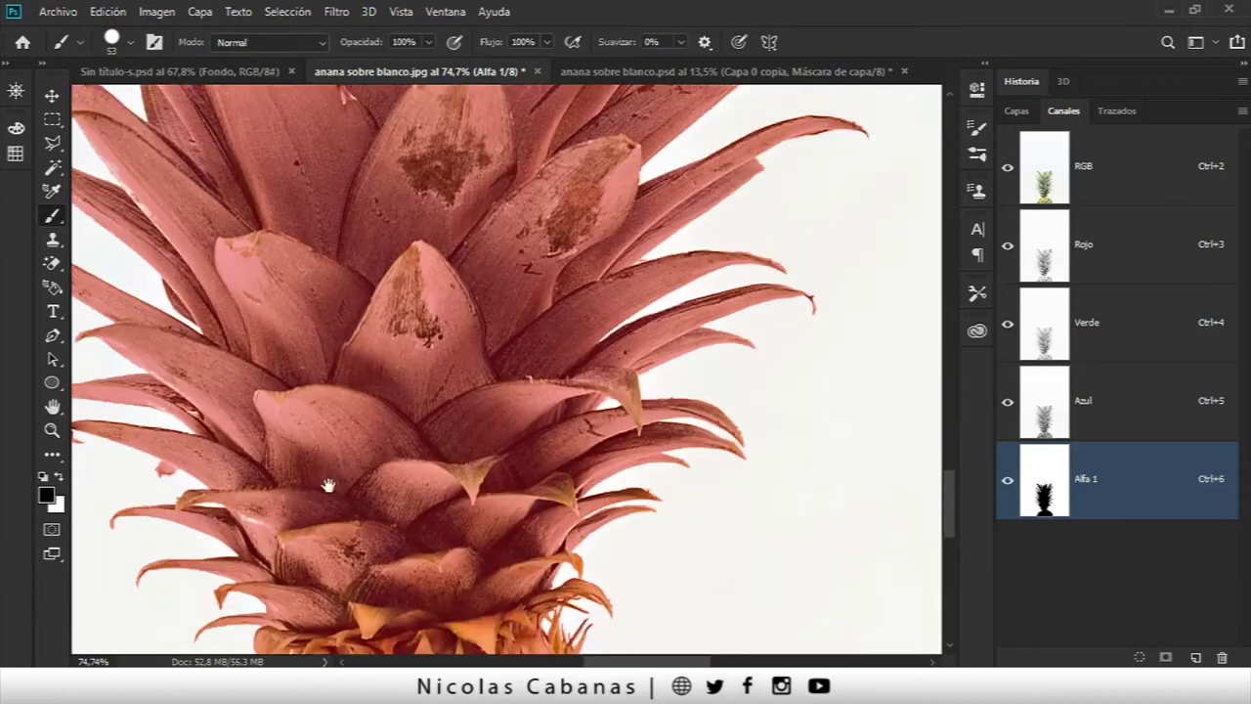
{"action": "scroll", "coordinate": [327, 483], "scroll_direction": "down", "scroll_amount": 3}
{"action": "left_click_drag", "start_coordinate": [515, 227], "coordinate": [547, 447]}
{"action": "left_click_drag", "start_coordinate": [359, 344], "coordinate": [413, 439]}
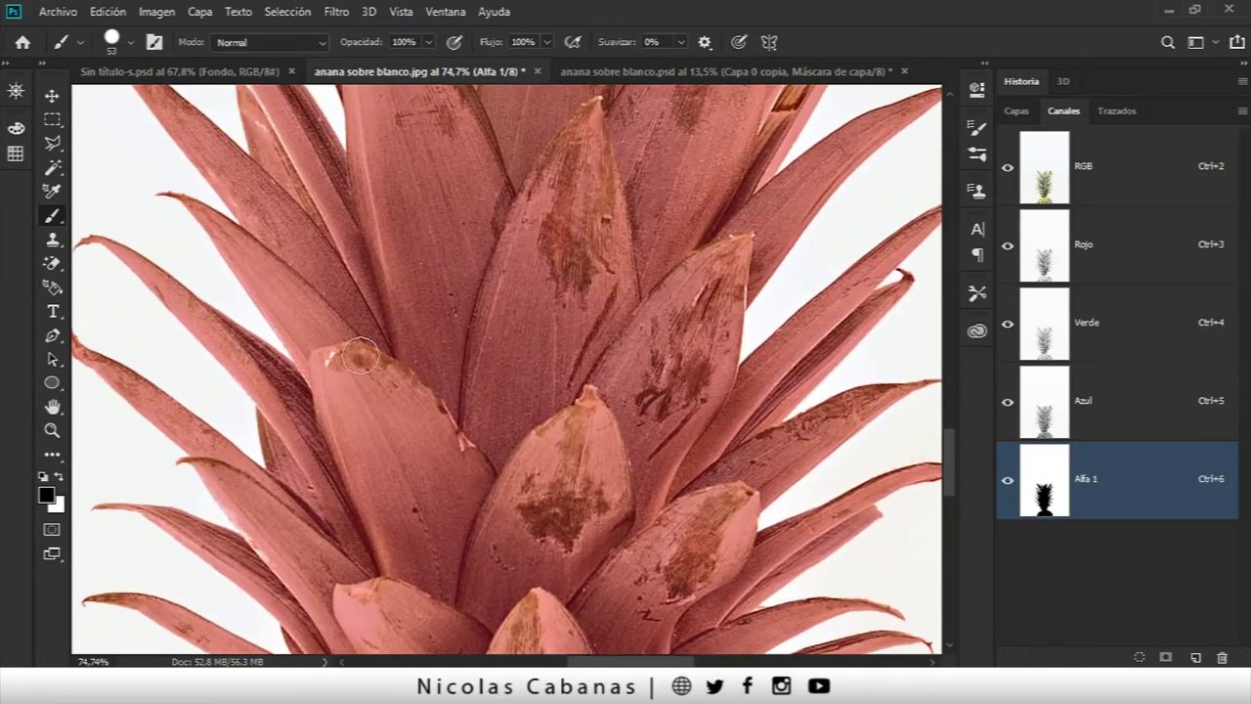
{"action": "left_click_drag", "start_coordinate": [337, 379], "coordinate": [491, 404]}
{"action": "left_click_drag", "start_coordinate": [492, 229], "coordinate": [491, 354]}
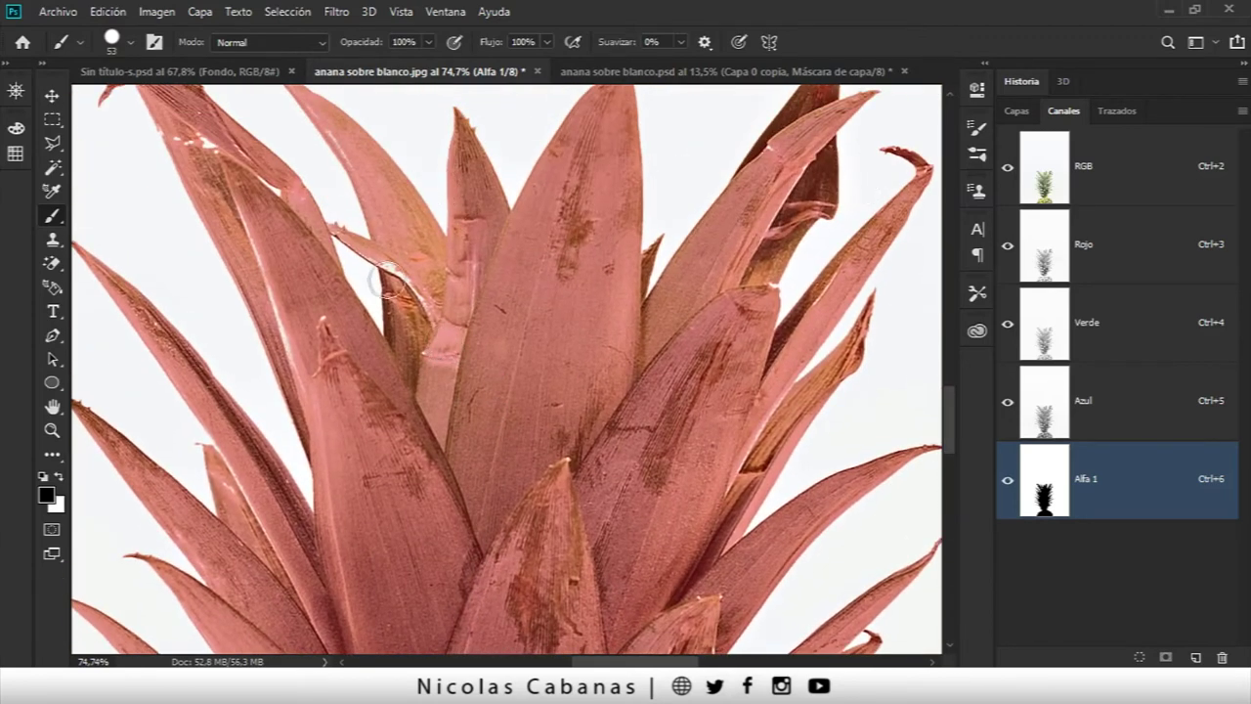
{"action": "scroll", "coordinate": [391, 269], "scroll_direction": "up", "scroll_amount": 5}
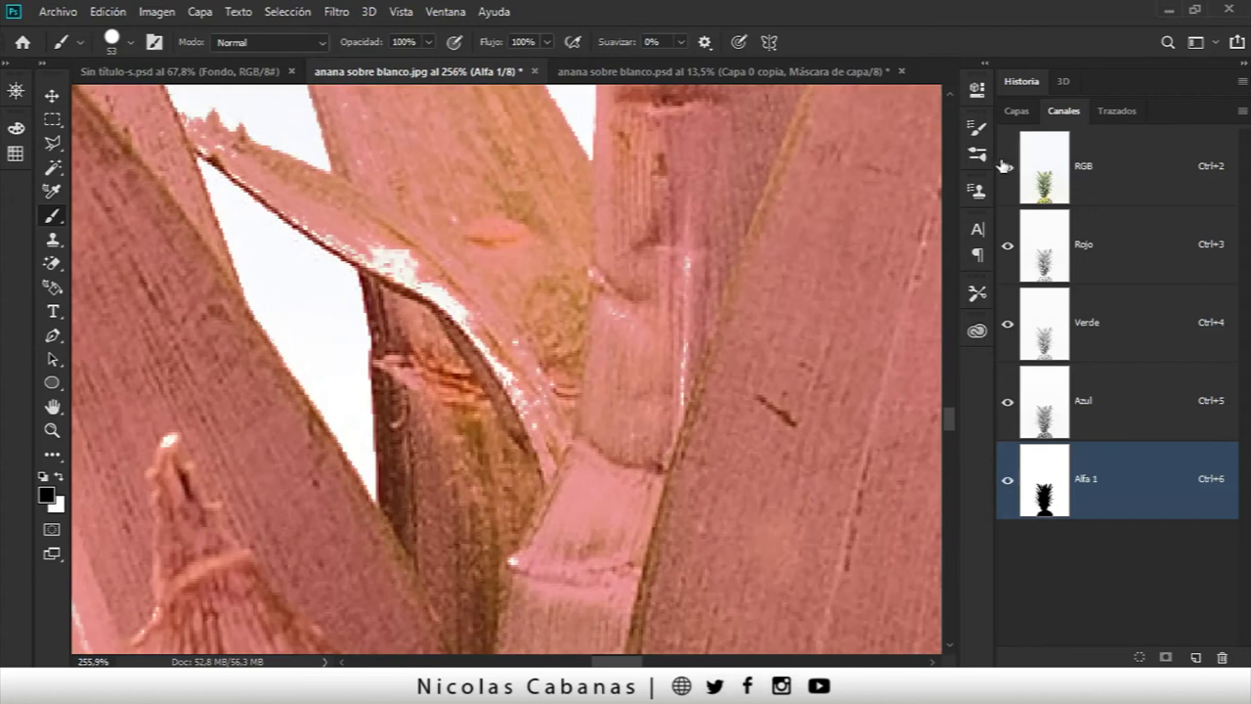
Step: Paint black over the white streak and specks in a crown leaf, checking against the colour image
{"action": "left_click", "coordinate": [1006, 166]}
{"action": "mouse_move", "coordinate": [548, 399]}
{"action": "left_mouse_down"}
{"action": "mouse_move", "coordinate": [655, 386]}
{"action": "mouse_move", "coordinate": [586, 322]}
{"action": "left_mouse_up"}
{"action": "mouse_move", "coordinate": [442, 326]}
{"action": "left_mouse_down"}
{"action": "mouse_move", "coordinate": [480, 486]}
{"action": "mouse_move", "coordinate": [439, 537]}
{"action": "left_mouse_up"}
{"action": "left_click_drag", "start_coordinate": [294, 508], "coordinate": [456, 316]}
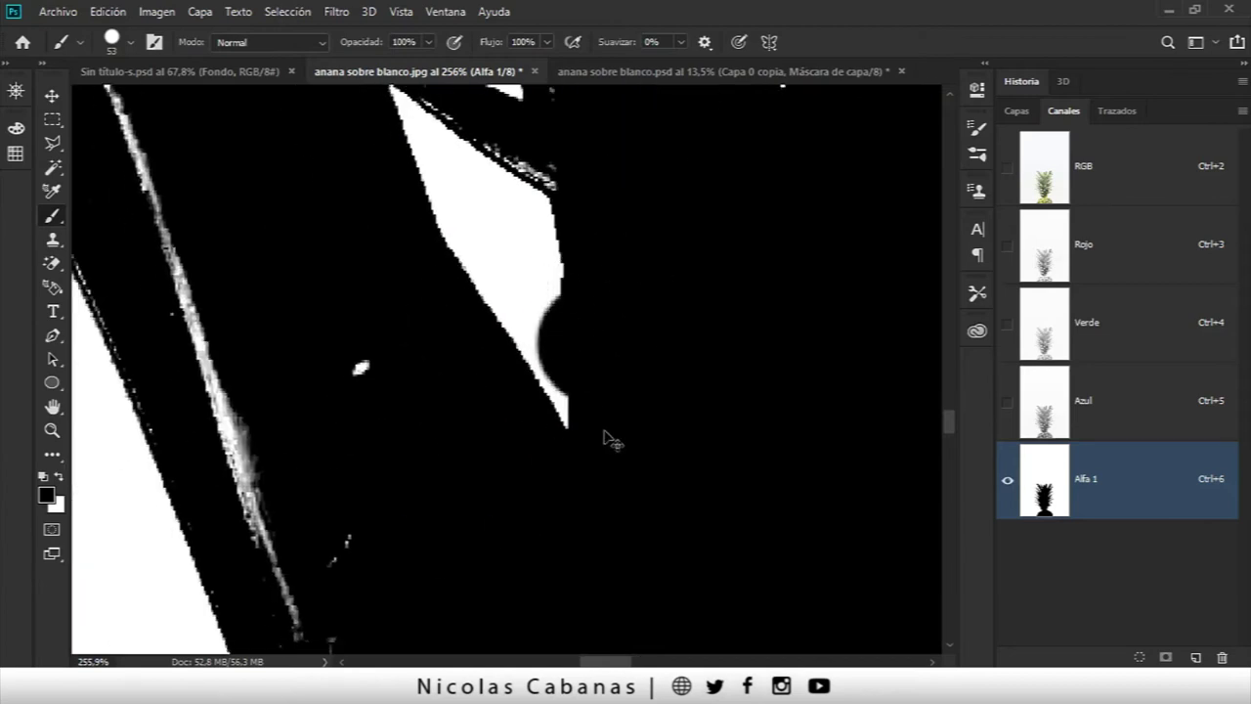
{"action": "key", "text": "ctrl+alt+z"}
{"action": "key", "text": "ctrl+alt+z"}
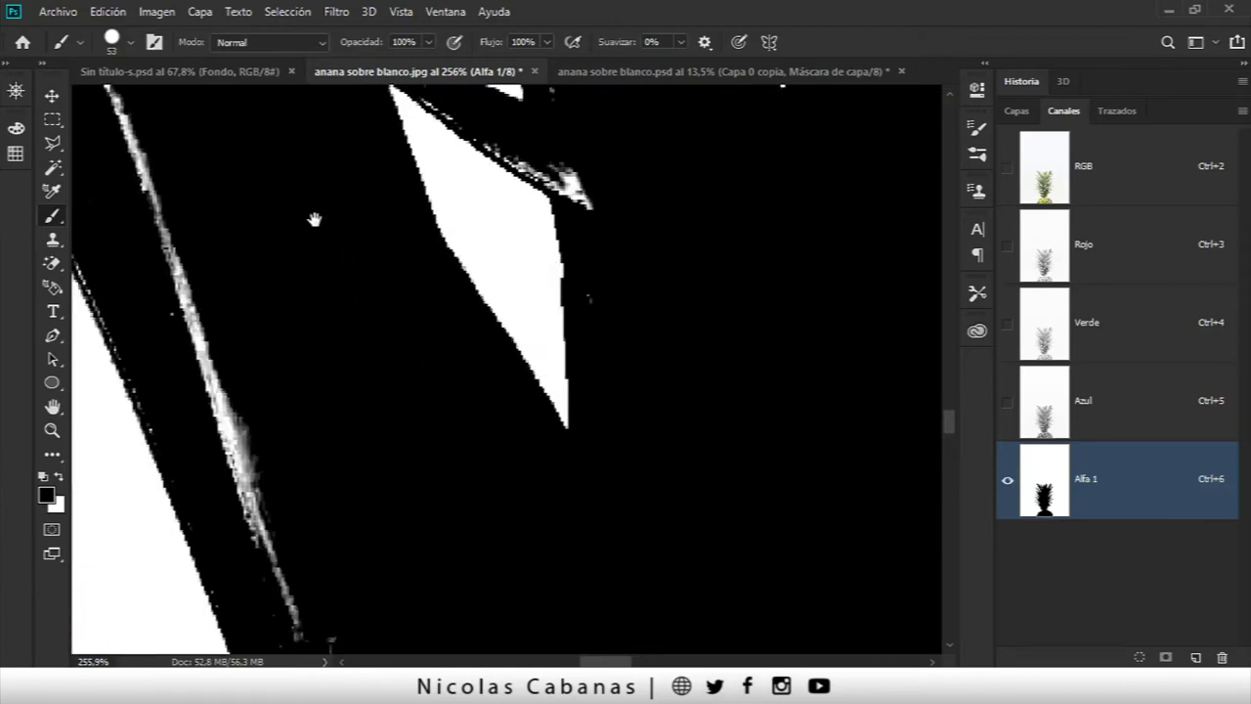
{"action": "left_click_drag", "start_coordinate": [313, 219], "coordinate": [457, 385]}
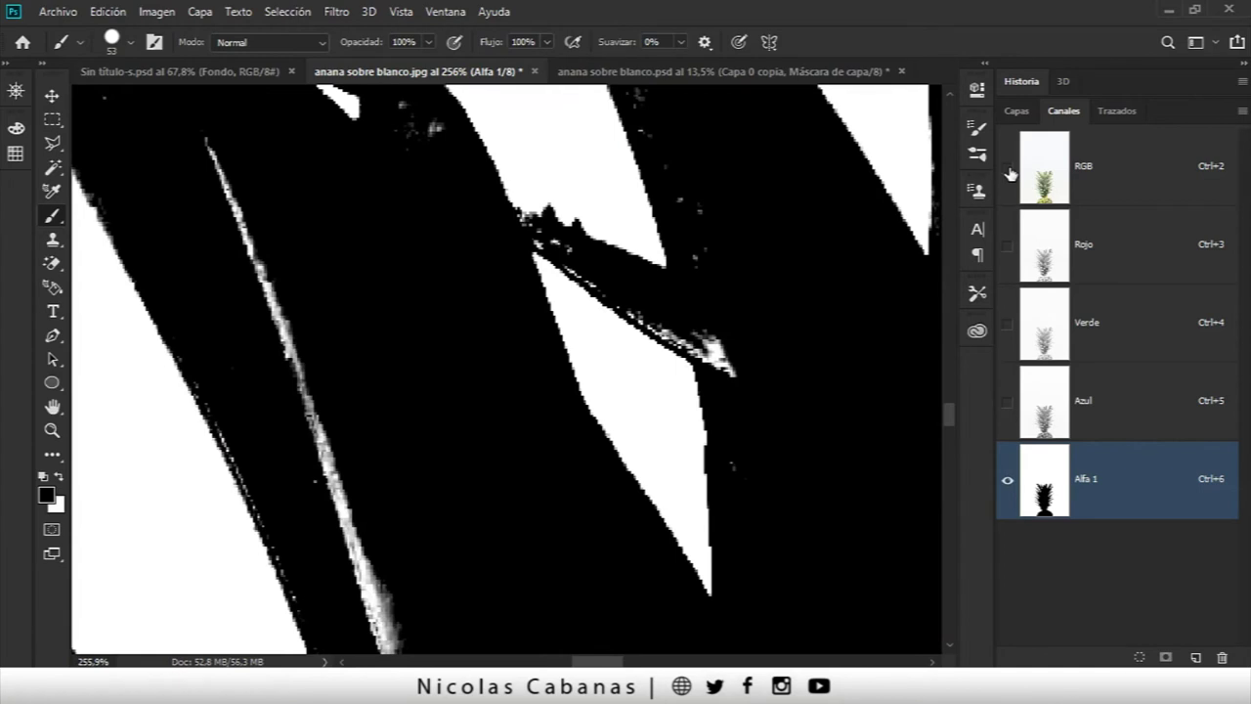
{"action": "left_click", "coordinate": [1009, 170]}
{"action": "left_click", "coordinate": [1009, 170]}
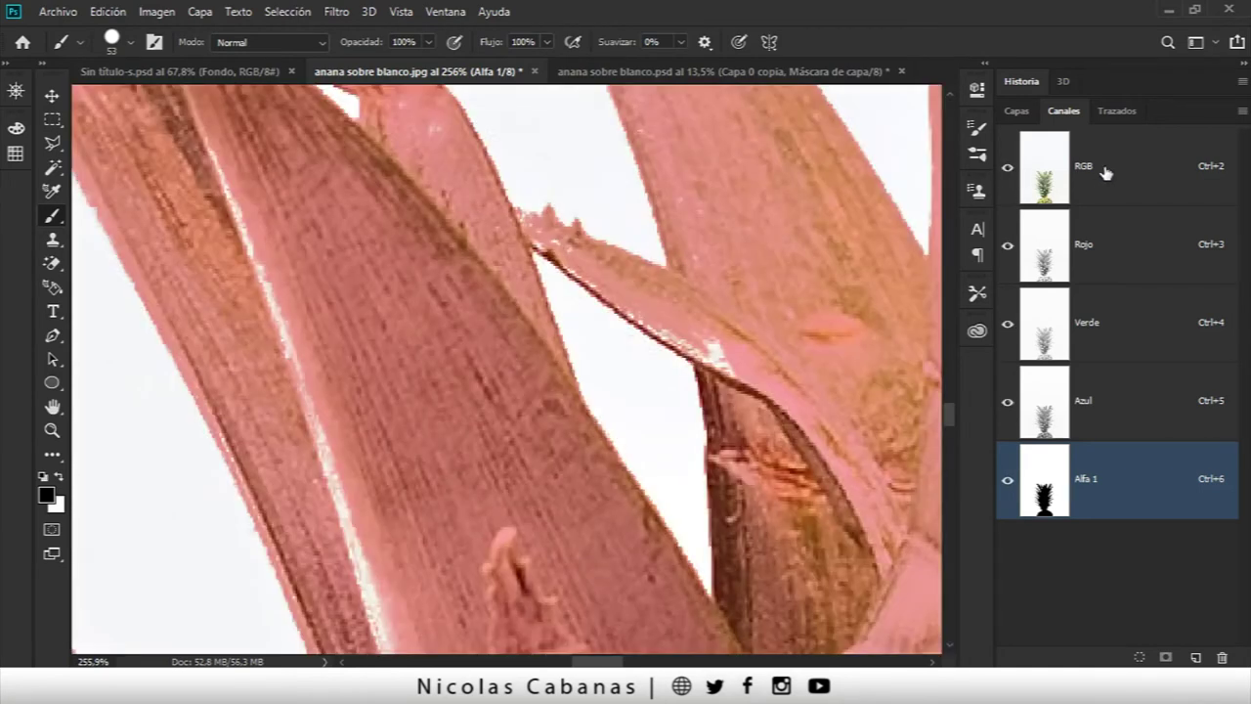
{"action": "left_click", "coordinate": [1007, 170]}
Step: Fill the upper leaf specks and the gap where two crown leaves meet with black
{"action": "scroll", "coordinate": [428, 203], "scroll_direction": "down", "scroll_amount": 4}
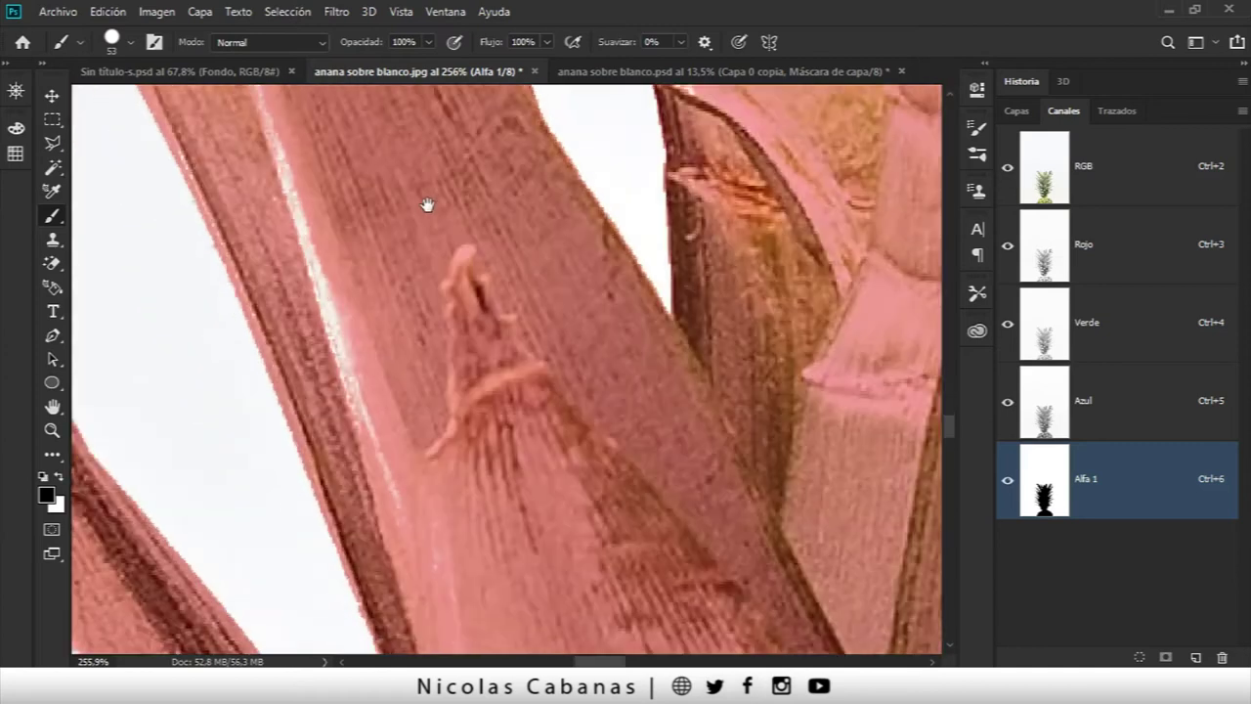
{"action": "scroll", "coordinate": [421, 421], "scroll_direction": "down", "scroll_amount": 2}
{"action": "left_click_drag", "start_coordinate": [435, 380], "coordinate": [489, 522]}
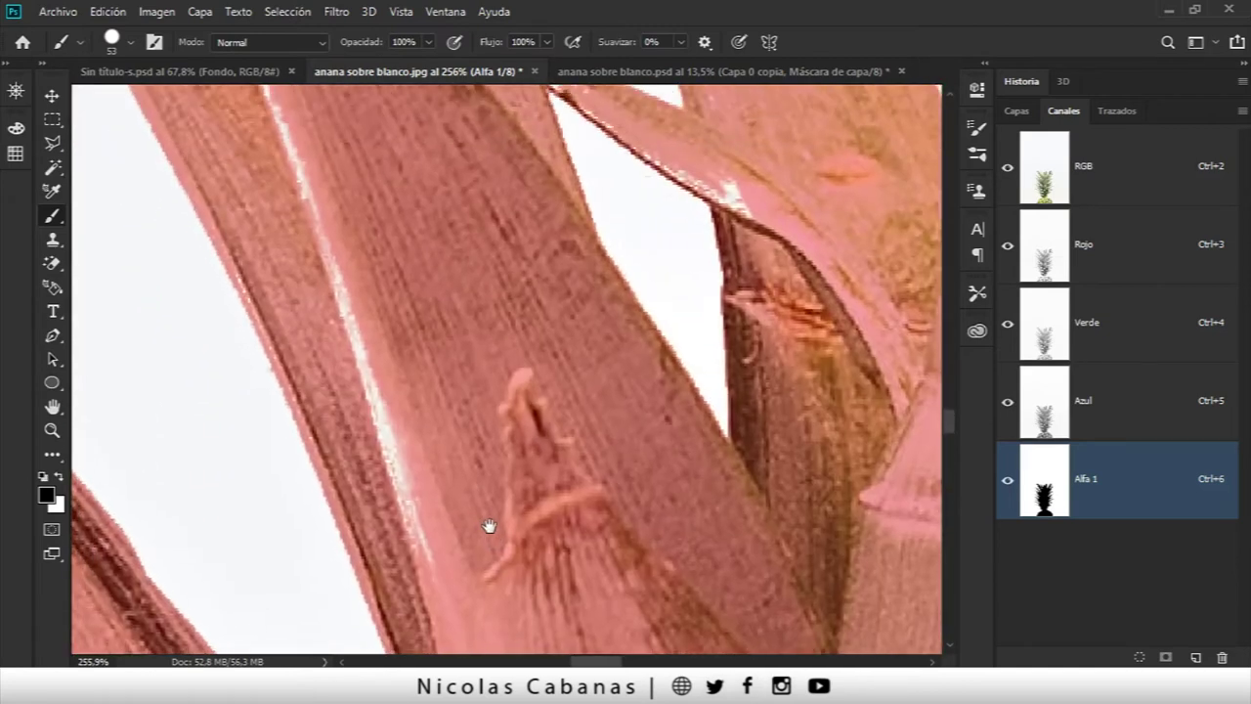
{"action": "left_click_drag", "start_coordinate": [382, 338], "coordinate": [509, 651]}
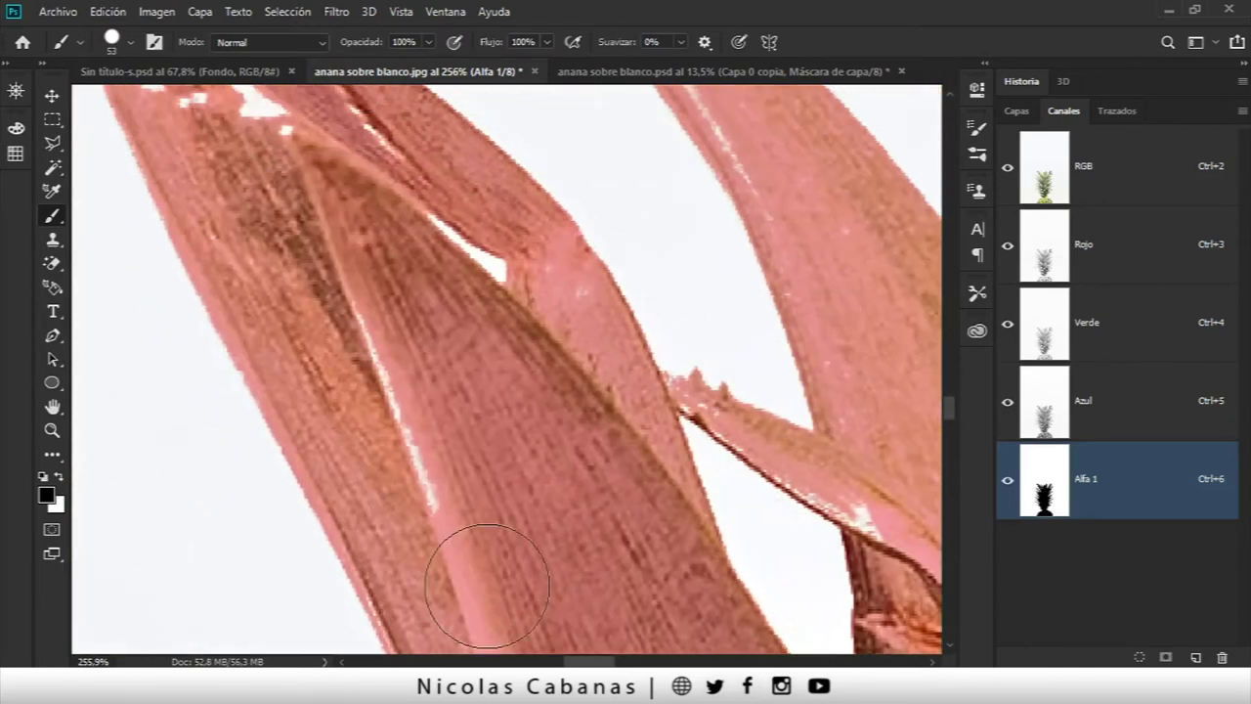
{"action": "scroll", "coordinate": [427, 420], "scroll_direction": "up", "scroll_amount": 3}
{"action": "scroll", "coordinate": [428, 421], "scroll_direction": "left", "scroll_amount": 2}
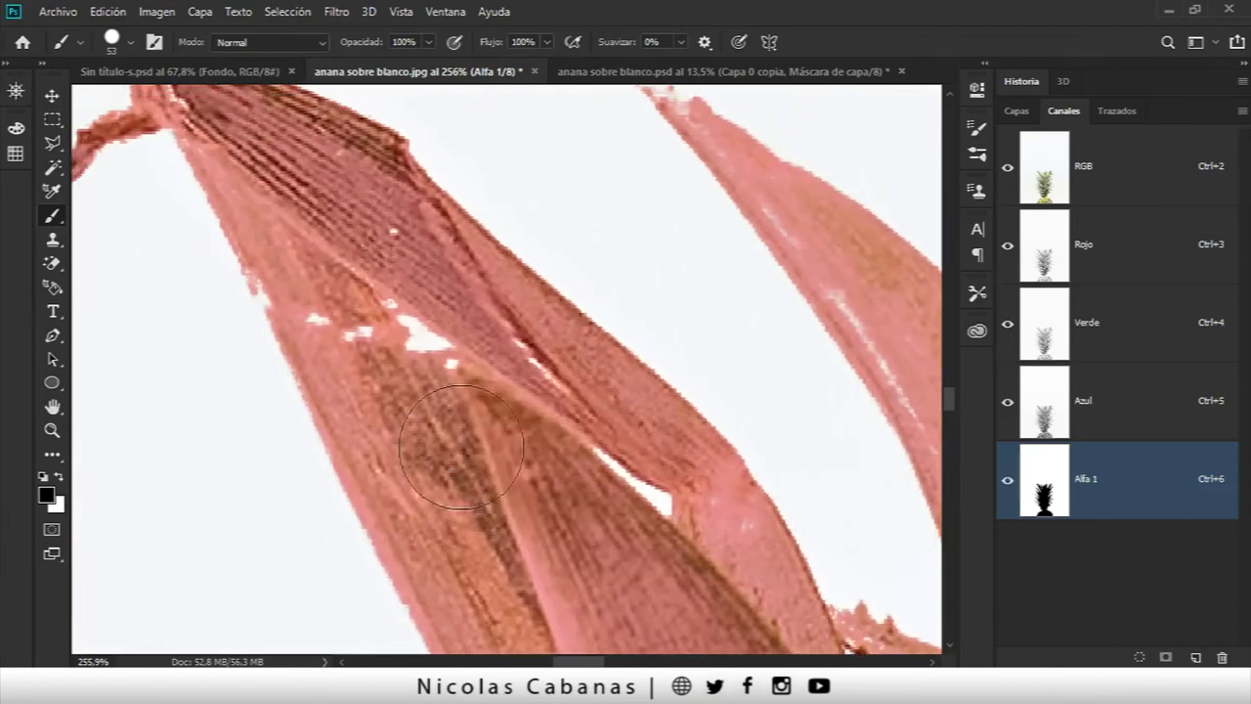
{"action": "mouse_move", "coordinate": [412, 337]}
{"action": "left_mouse_down"}
{"action": "mouse_move", "coordinate": [307, 279]}
{"action": "mouse_move", "coordinate": [425, 379]}
{"action": "mouse_move", "coordinate": [513, 496]}
{"action": "left_mouse_up"}
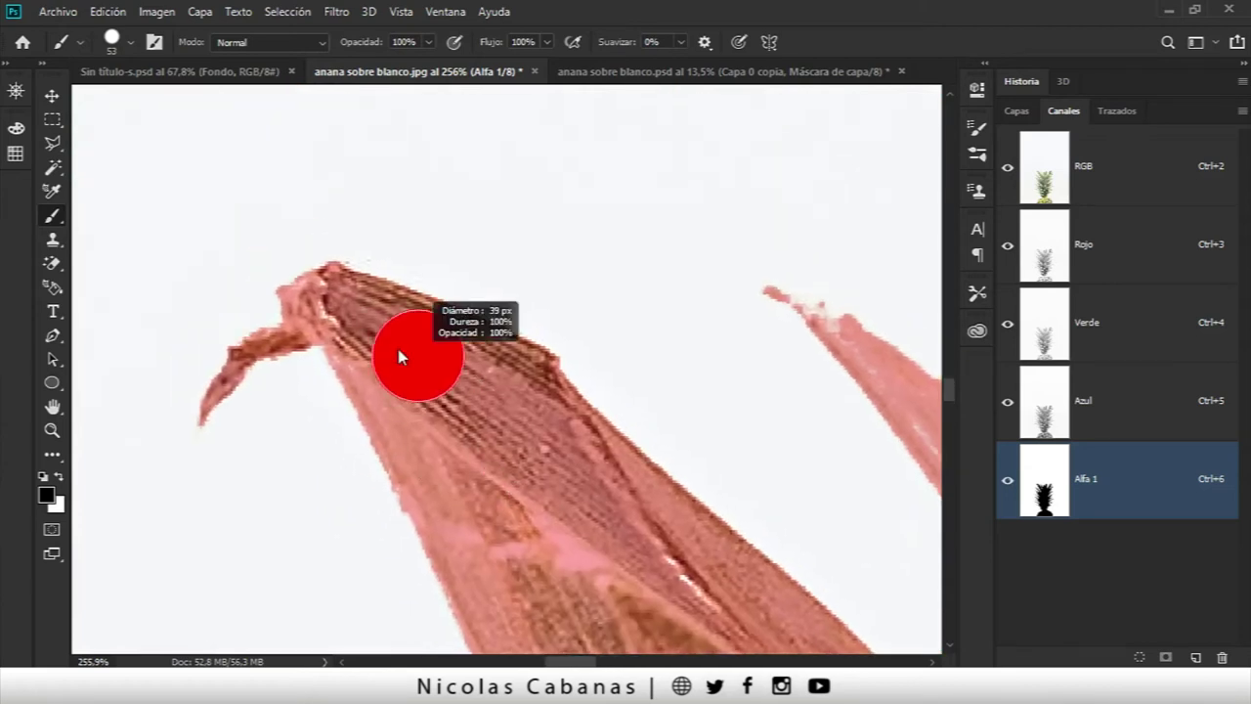
{"action": "left_click_drag", "start_coordinate": [644, 532], "coordinate": [431, 256]}
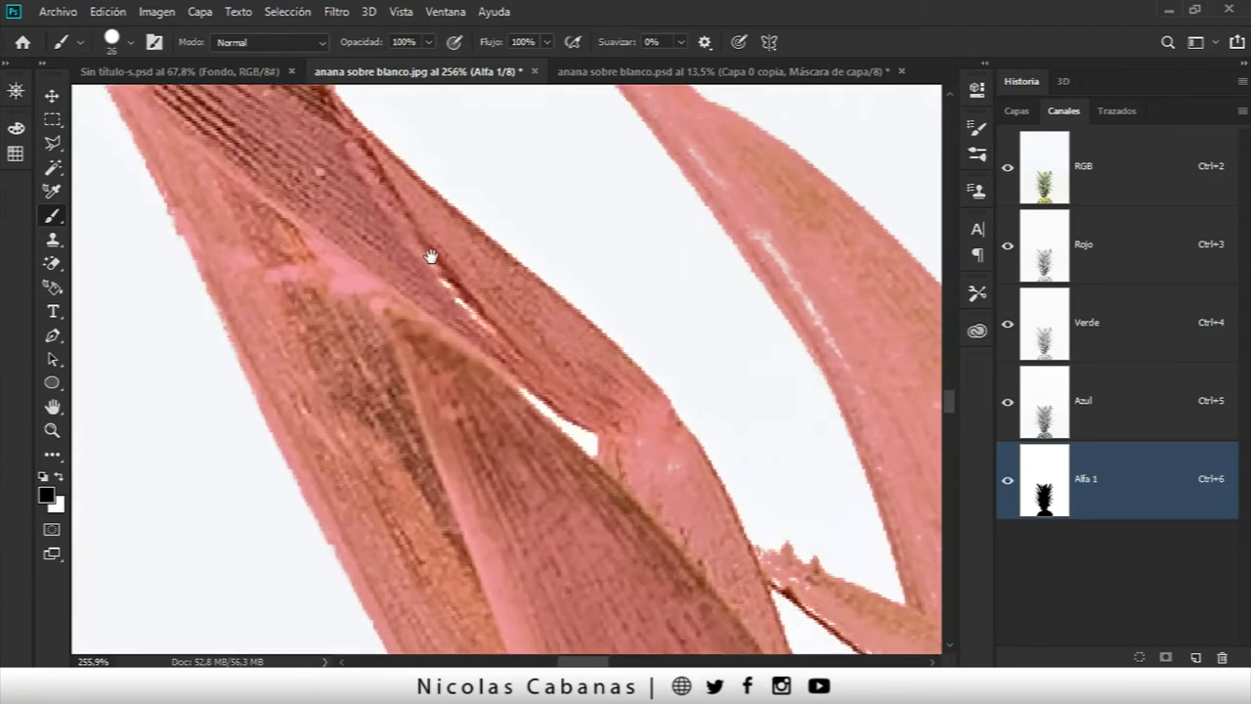
{"action": "left_click_drag", "start_coordinate": [622, 488], "coordinate": [499, 356]}
{"action": "left_click_drag", "start_coordinate": [635, 401], "coordinate": [673, 399]}
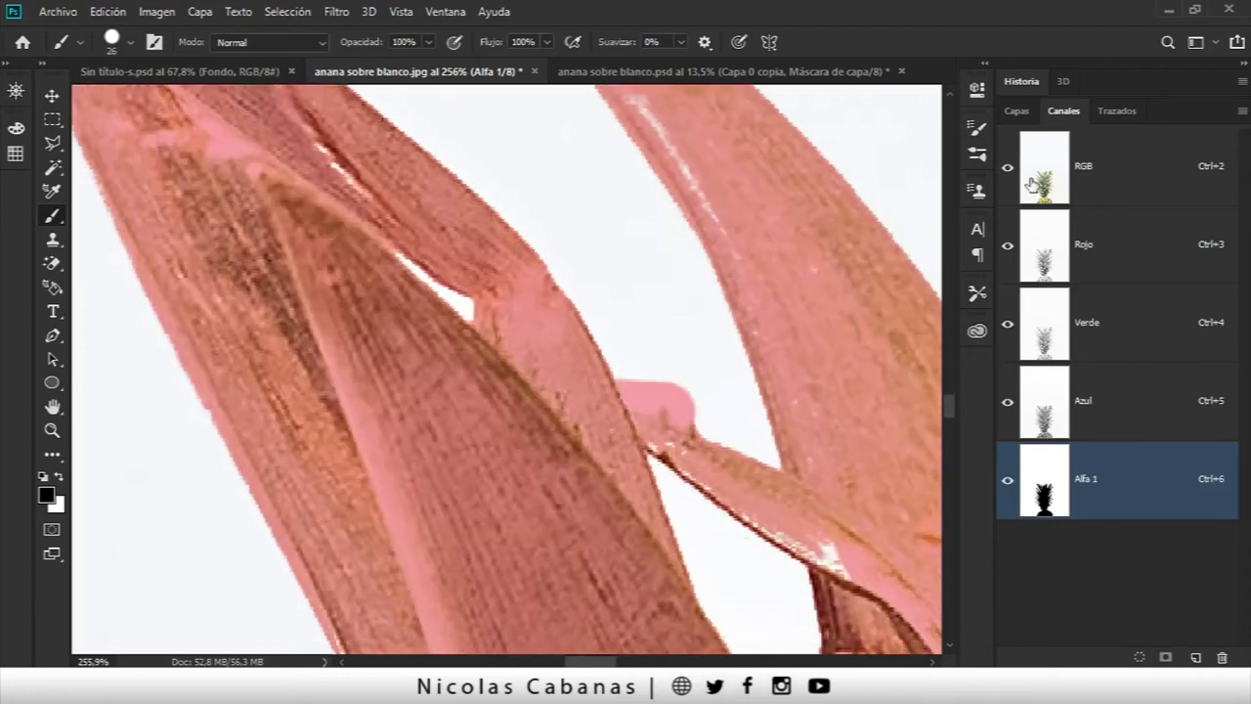
{"action": "left_click", "coordinate": [1007, 166]}
Step: Paint black over the white speckles along the crown leaf edge
{"action": "scroll", "coordinate": [753, 322], "scroll_direction": "down", "scroll_amount": 2}
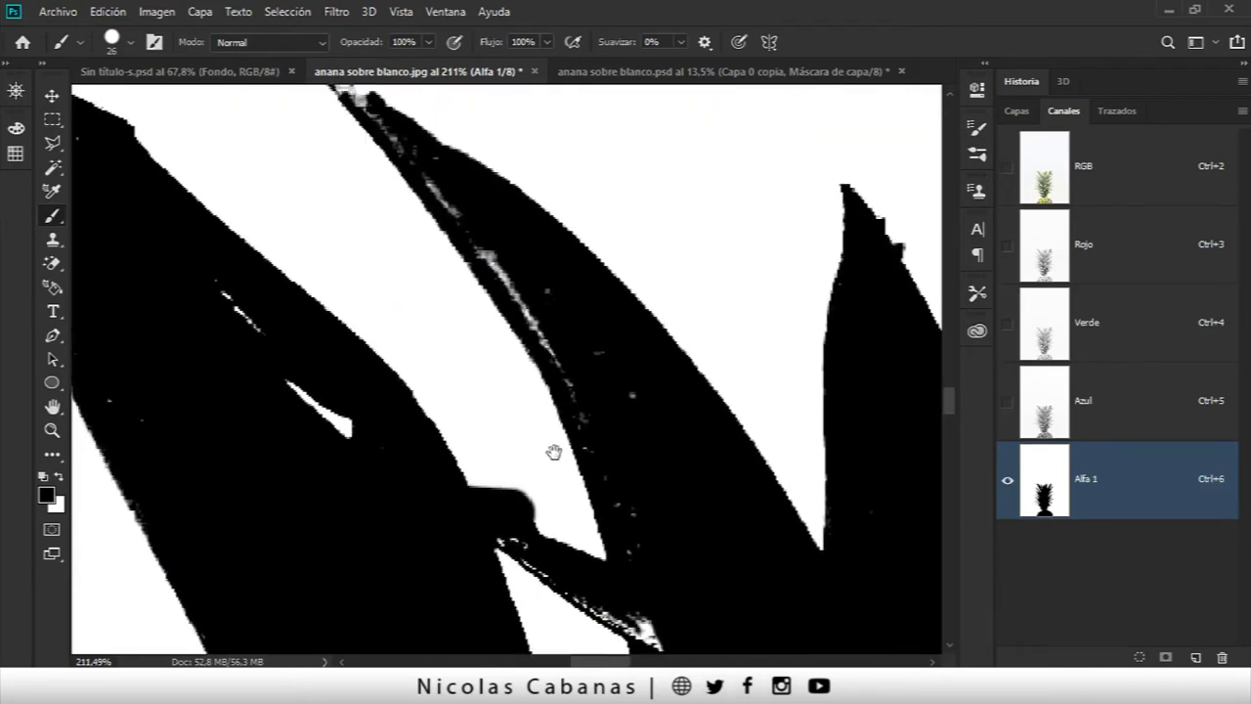
{"action": "scroll", "coordinate": [581, 394], "scroll_direction": "up", "scroll_amount": 1}
{"action": "scroll", "coordinate": [581, 394], "scroll_direction": "down", "scroll_amount": 1}
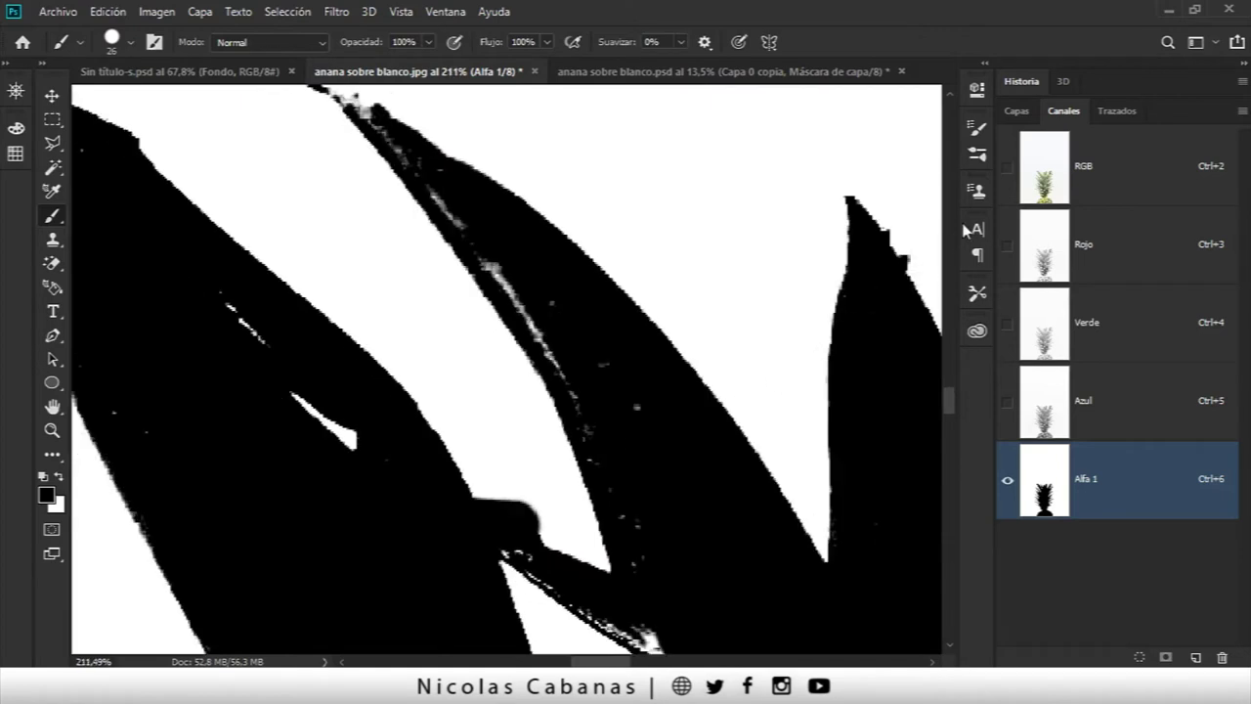
{"action": "left_click", "coordinate": [1008, 167]}
{"action": "mouse_move", "coordinate": [663, 582]}
{"action": "left_mouse_down"}
{"action": "mouse_move", "coordinate": [609, 417]}
{"action": "mouse_move", "coordinate": [620, 495]}
{"action": "mouse_move", "coordinate": [553, 313]}
{"action": "mouse_move", "coordinate": [581, 371]}
{"action": "mouse_move", "coordinate": [507, 258]}
{"action": "left_mouse_up"}
{"action": "left_click_drag", "start_coordinate": [561, 354], "coordinate": [606, 433]}
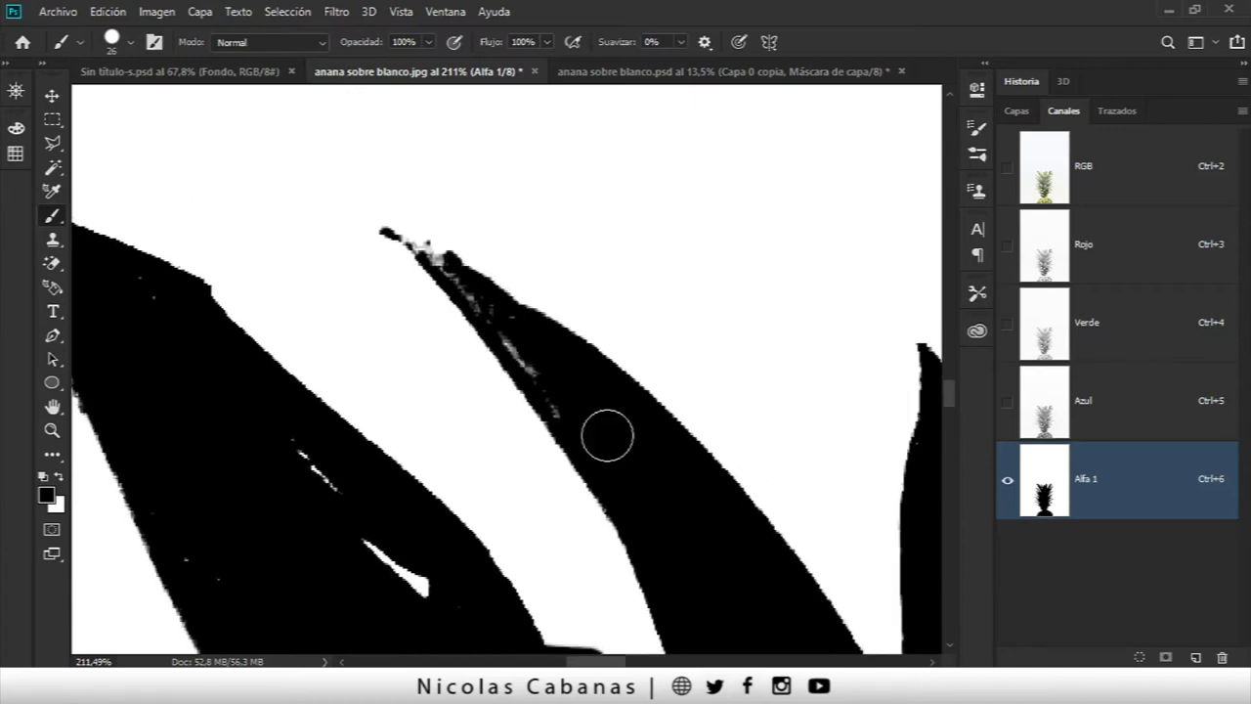
{"action": "scroll", "coordinate": [550, 371], "scroll_direction": "down", "scroll_amount": 5}
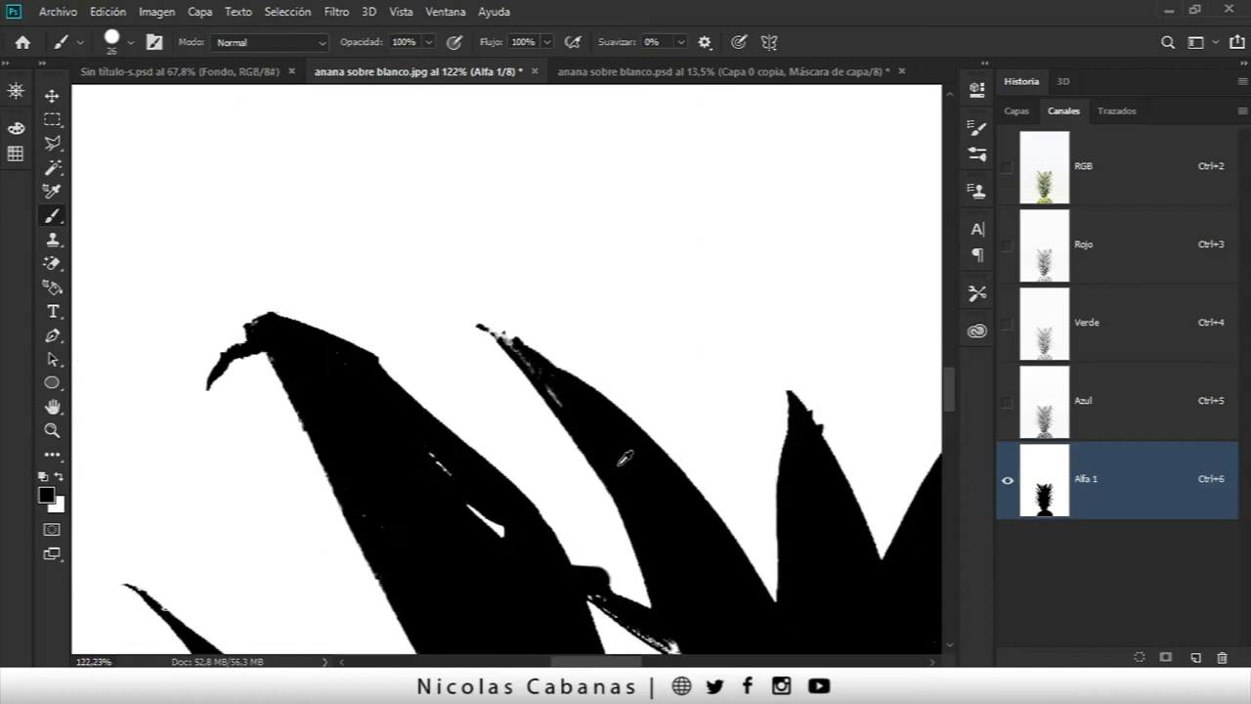
{"action": "scroll", "coordinate": [785, 439], "scroll_direction": "down", "scroll_amount": 2}
Step: Centre the whole crown and toggle the colour image on and off to check the mask
{"action": "left_click_drag", "start_coordinate": [678, 489], "coordinate": [564, 430]}
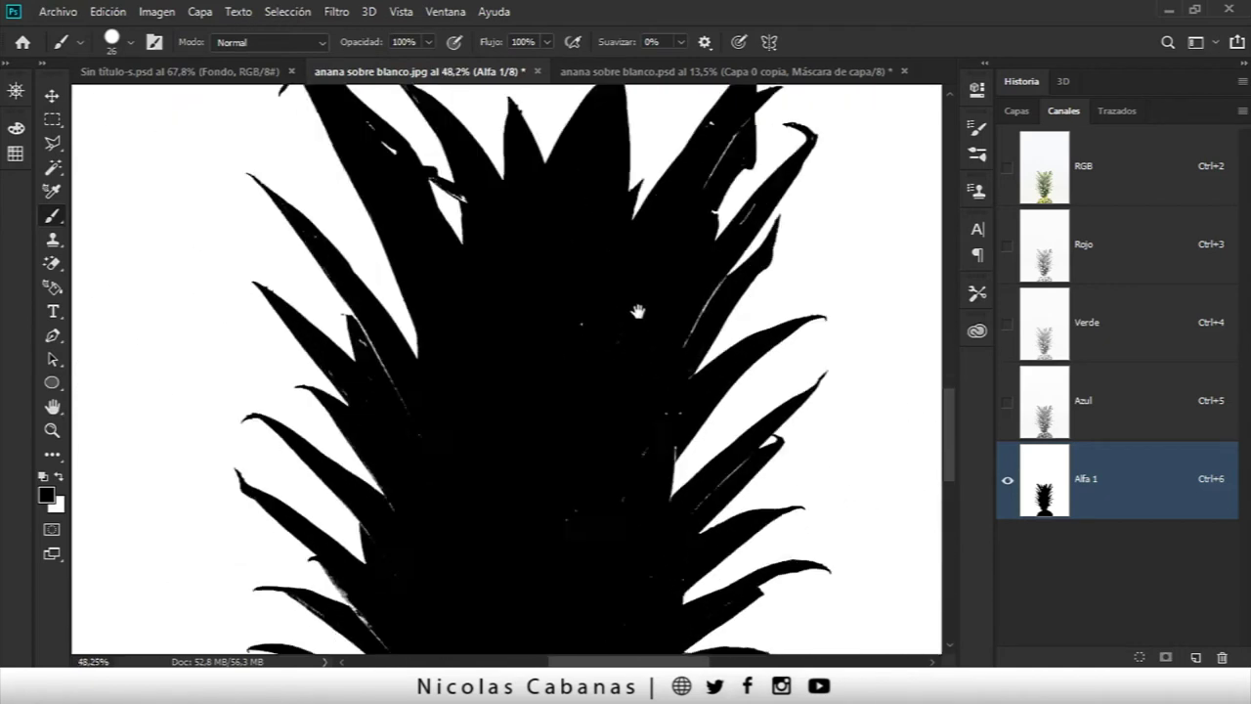
{"action": "scroll", "coordinate": [564, 430], "scroll_direction": "down", "scroll_amount": 2}
{"action": "scroll", "coordinate": [573, 362], "scroll_direction": "down", "scroll_amount": 2}
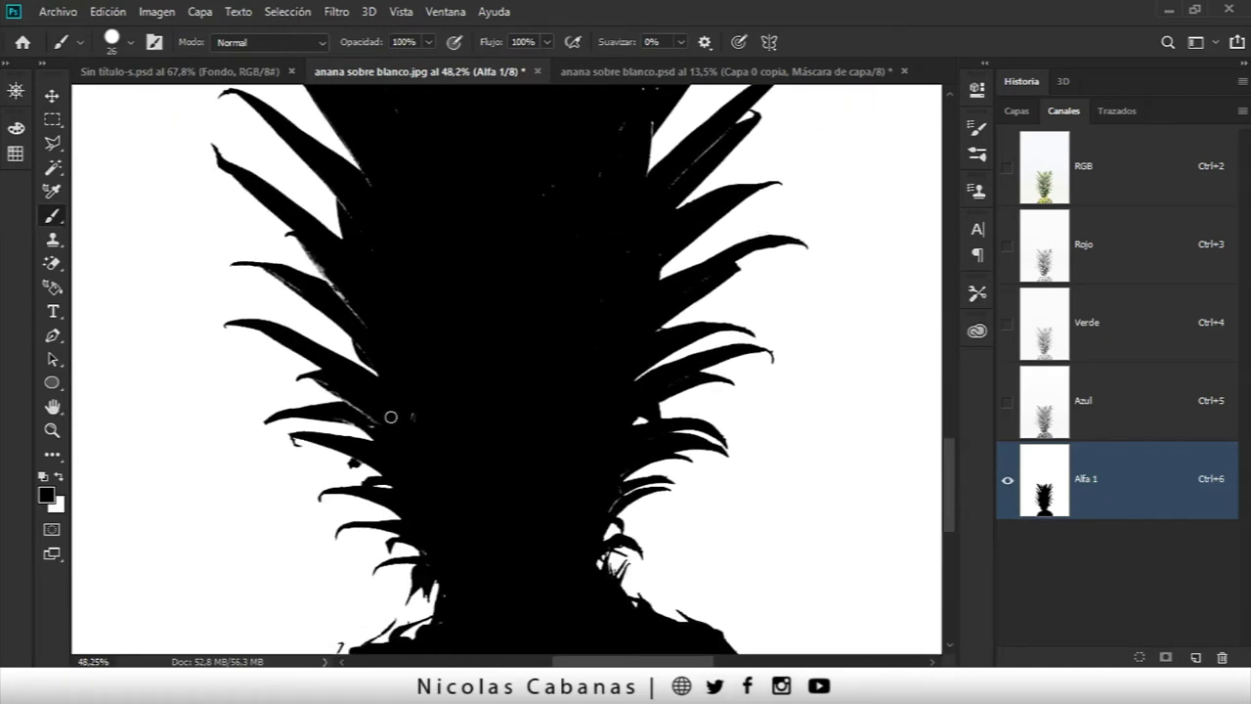
{"action": "scroll", "coordinate": [463, 316], "scroll_direction": "up", "scroll_amount": 2}
{"action": "scroll", "coordinate": [550, 275], "scroll_direction": "up", "scroll_amount": 2}
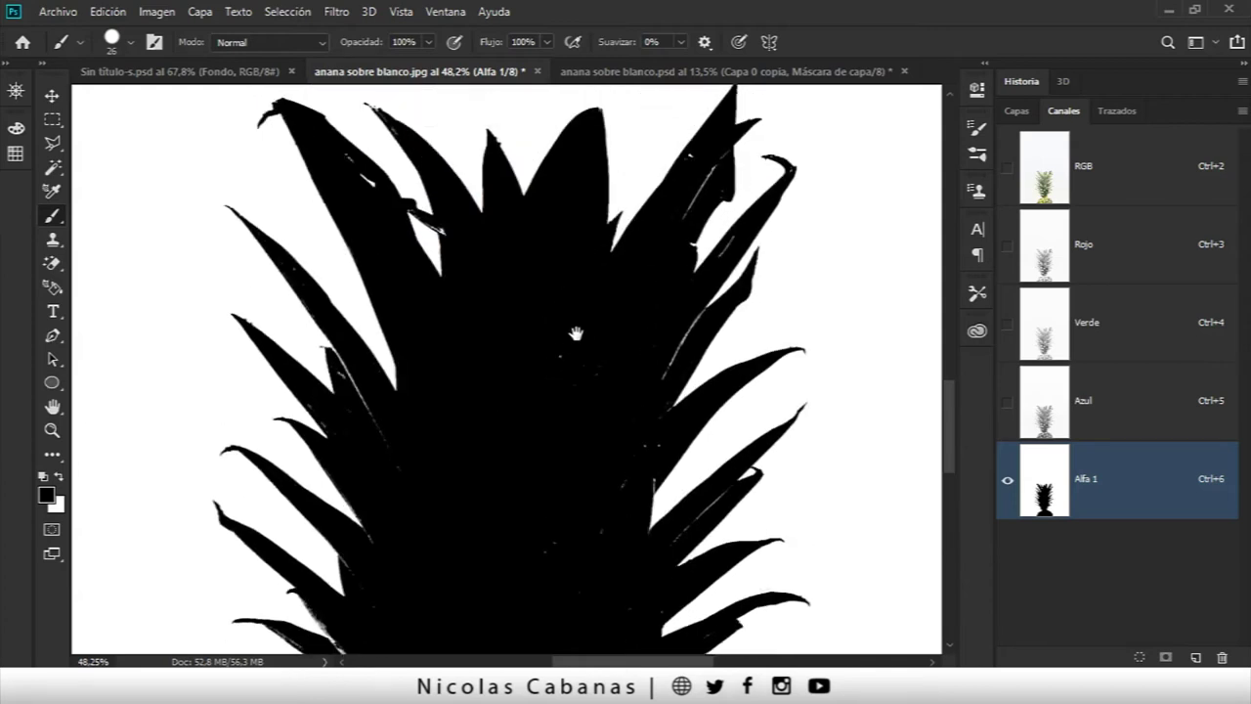
{"action": "left_click_drag", "start_coordinate": [576, 333], "coordinate": [567, 346]}
{"action": "scroll", "coordinate": [650, 183], "scroll_direction": "up", "scroll_amount": 3}
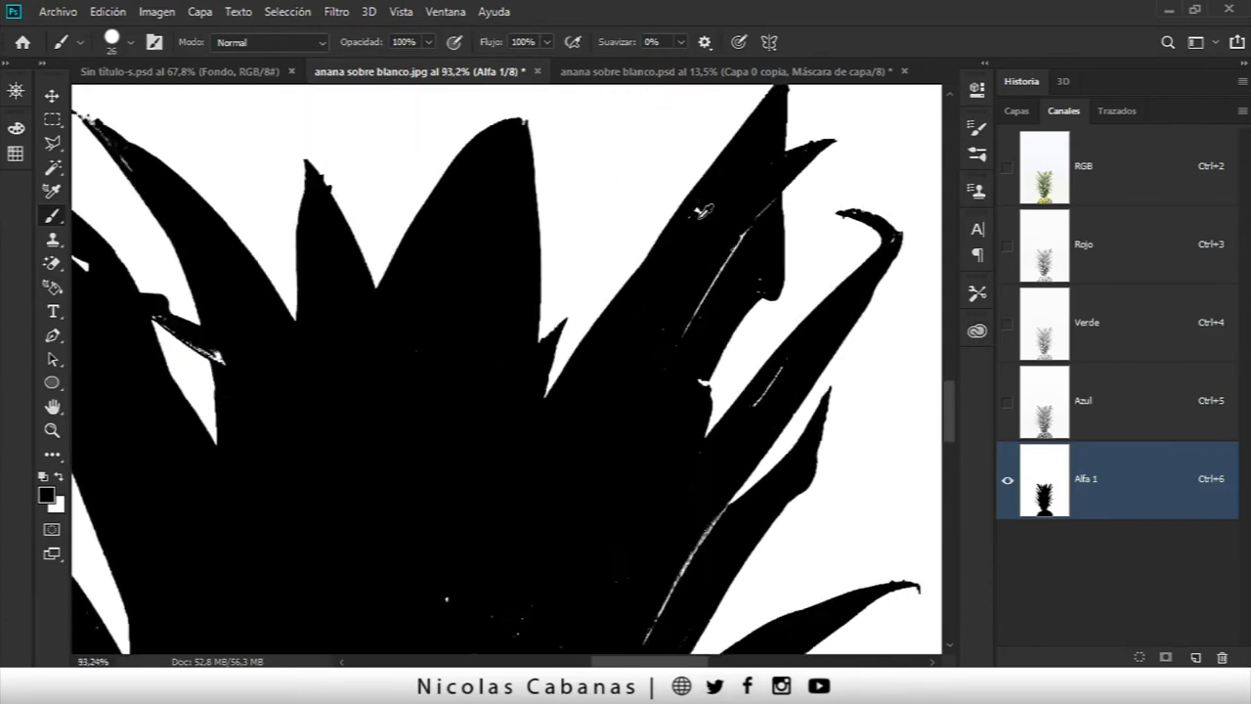
{"action": "left_click", "coordinate": [1006, 167]}
{"action": "left_click", "coordinate": [1007, 167]}
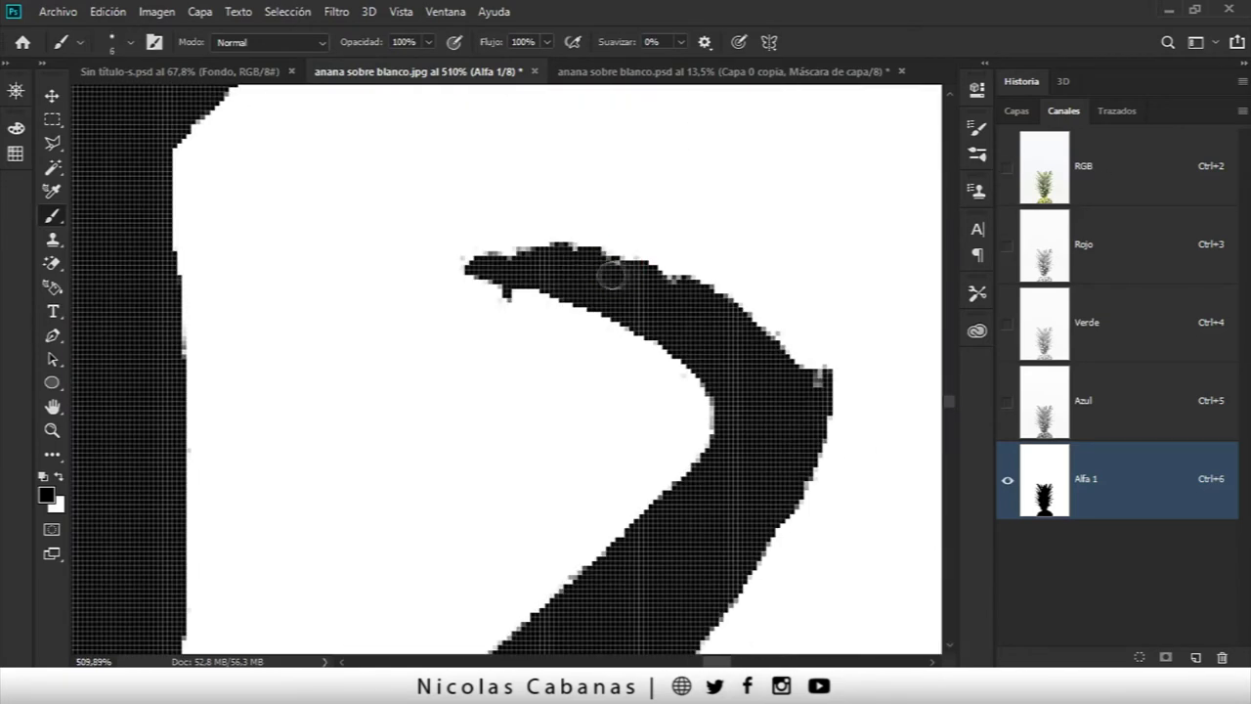
{"action": "scroll", "coordinate": [619, 306], "scroll_direction": "up", "scroll_amount": 2}
{"action": "scroll", "coordinate": [475, 545], "scroll_direction": "up", "scroll_amount": 2}
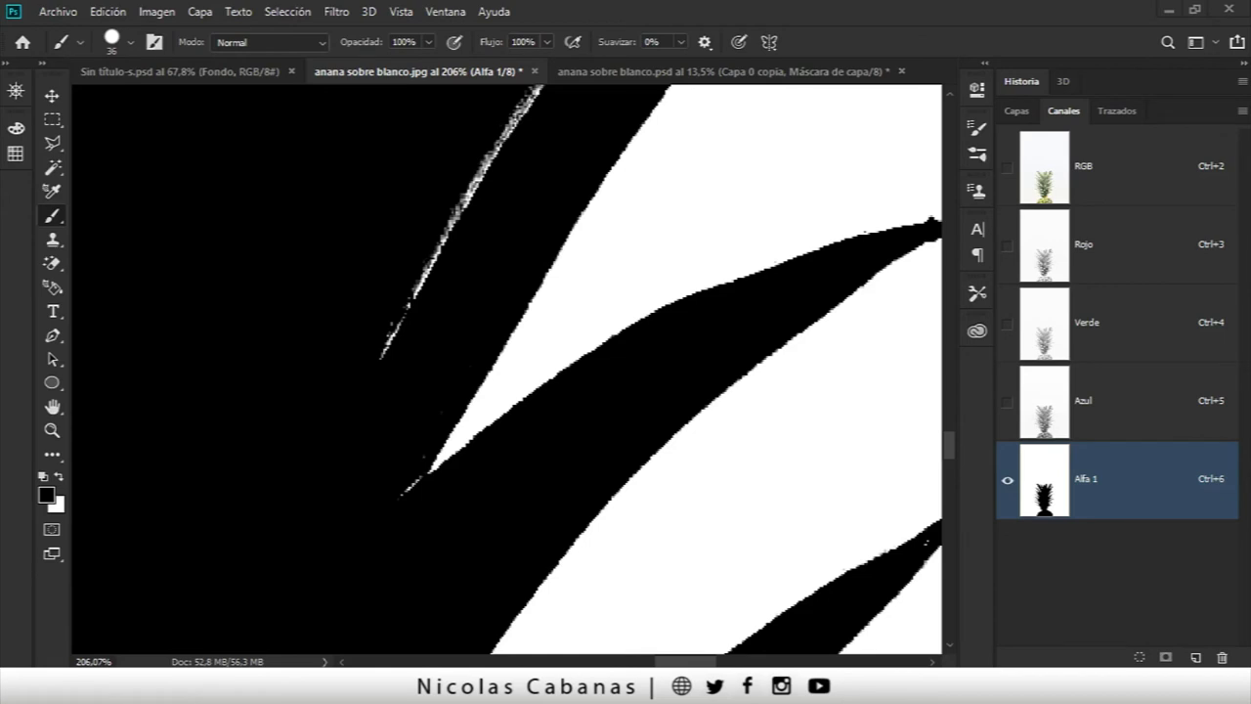
Step: Compare the mask with the colour image, then paint black along a leaf edge and over the tip speck
{"action": "left_click", "coordinate": [1007, 169]}
{"action": "left_click", "coordinate": [1006, 169]}
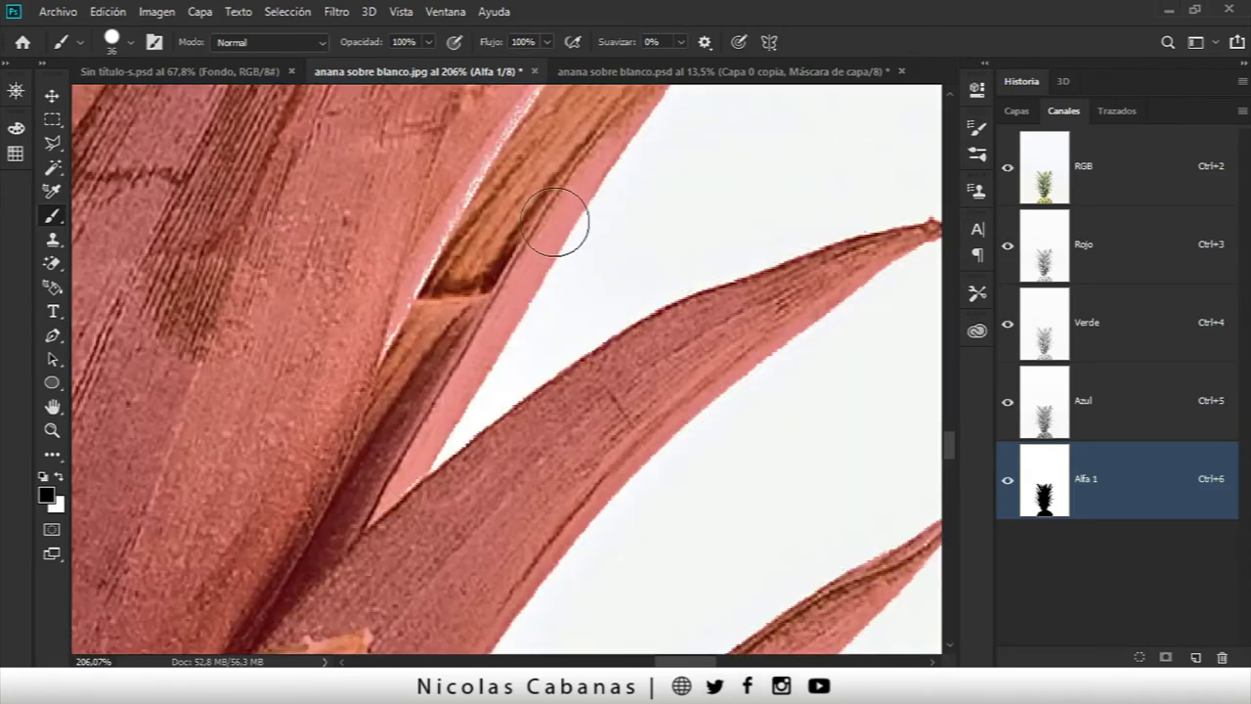
{"action": "scroll", "coordinate": [554, 222], "scroll_direction": "down", "scroll_amount": 1}
{"action": "left_click_drag", "start_coordinate": [525, 215], "coordinate": [527, 389]}
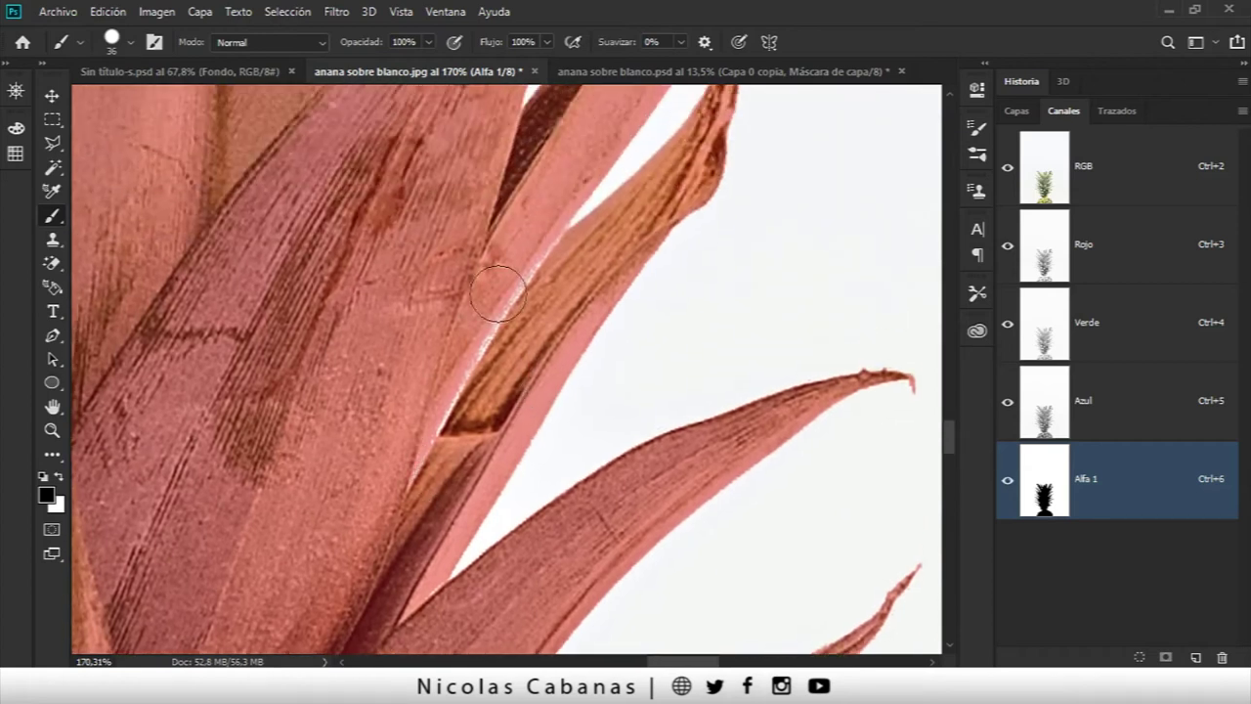
{"action": "left_click", "coordinate": [531, 252], "text": "shift"}
{"action": "mouse_move", "coordinate": [545, 247]}
{"action": "left_mouse_down"}
{"action": "mouse_move", "coordinate": [489, 433]}
{"action": "mouse_move", "coordinate": [515, 445]}
{"action": "left_mouse_up"}
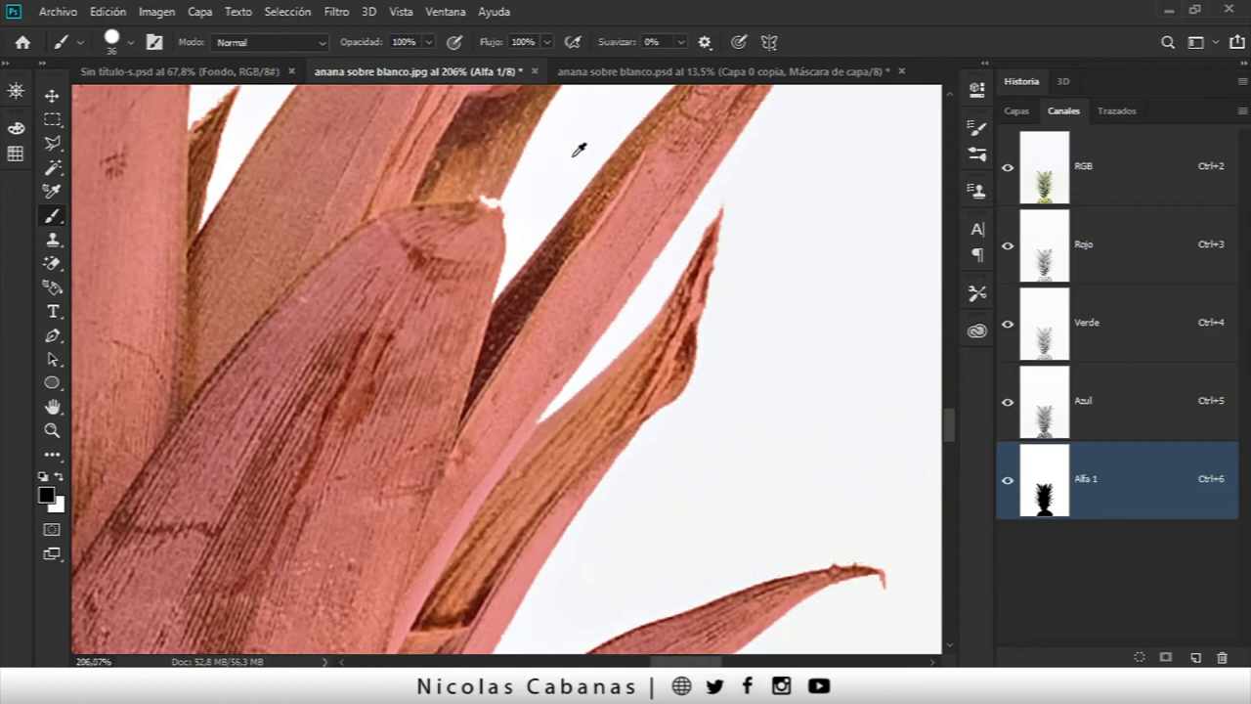
{"action": "scroll", "coordinate": [577, 150], "scroll_direction": "up", "scroll_amount": 2}
{"action": "left_click", "coordinate": [449, 227]}
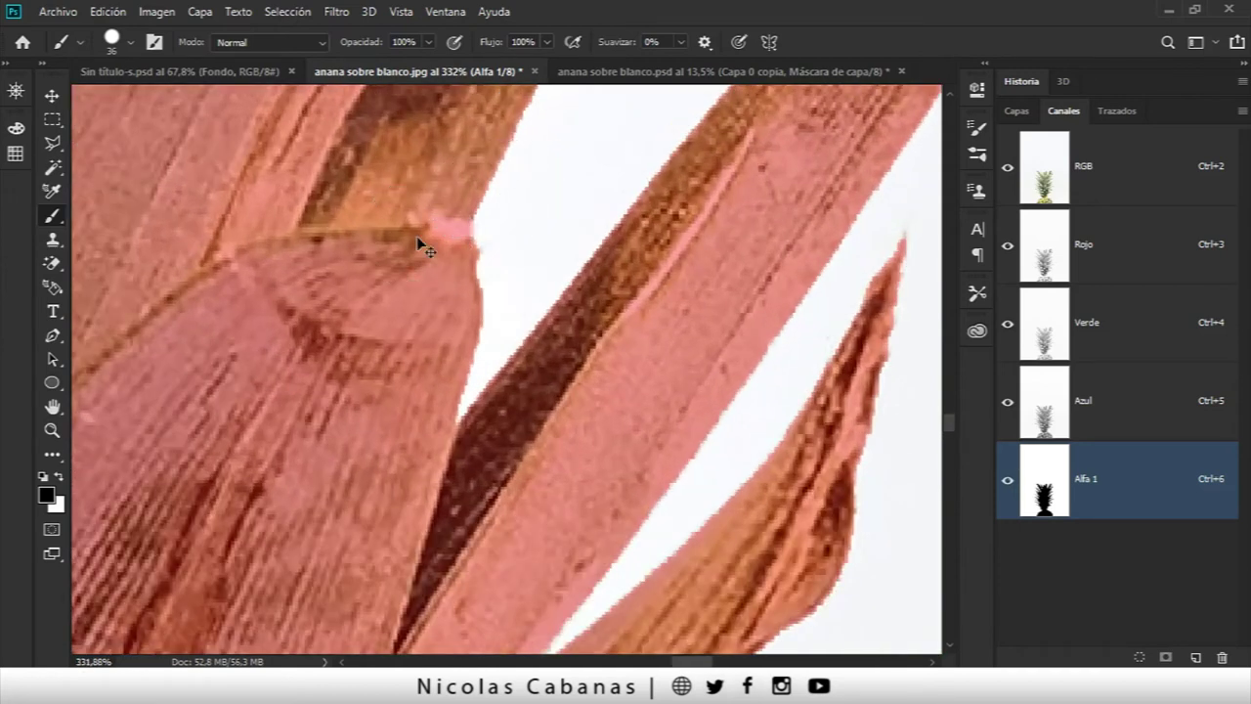
Step: Zoom across the leaves and toggle the colour channel to compare the Alfa 1 mask alone
{"action": "scroll", "coordinate": [427, 215], "scroll_direction": "down", "scroll_amount": 1}
{"action": "scroll", "coordinate": [374, 223], "scroll_direction": "down", "scroll_amount": 1}
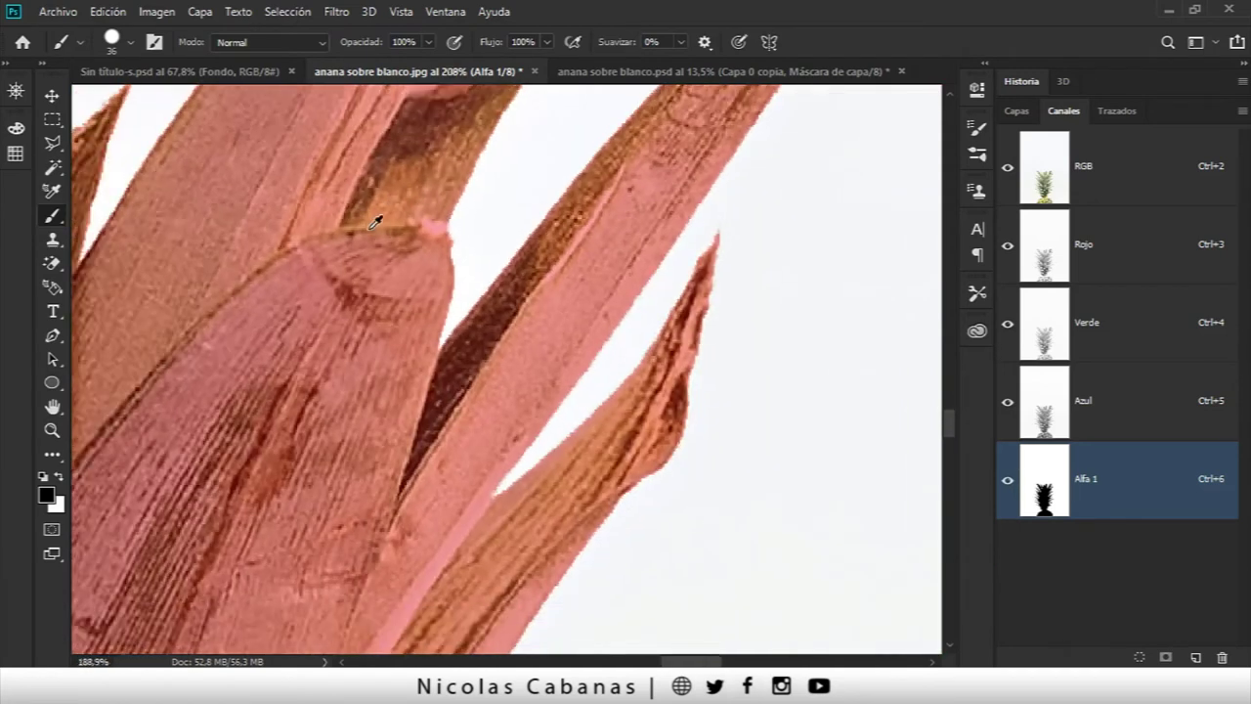
{"action": "scroll", "coordinate": [374, 223], "scroll_direction": "down", "scroll_amount": 1}
{"action": "scroll", "coordinate": [405, 200], "scroll_direction": "down", "scroll_amount": 2}
{"action": "scroll", "coordinate": [409, 209], "scroll_direction": "down", "scroll_amount": 2}
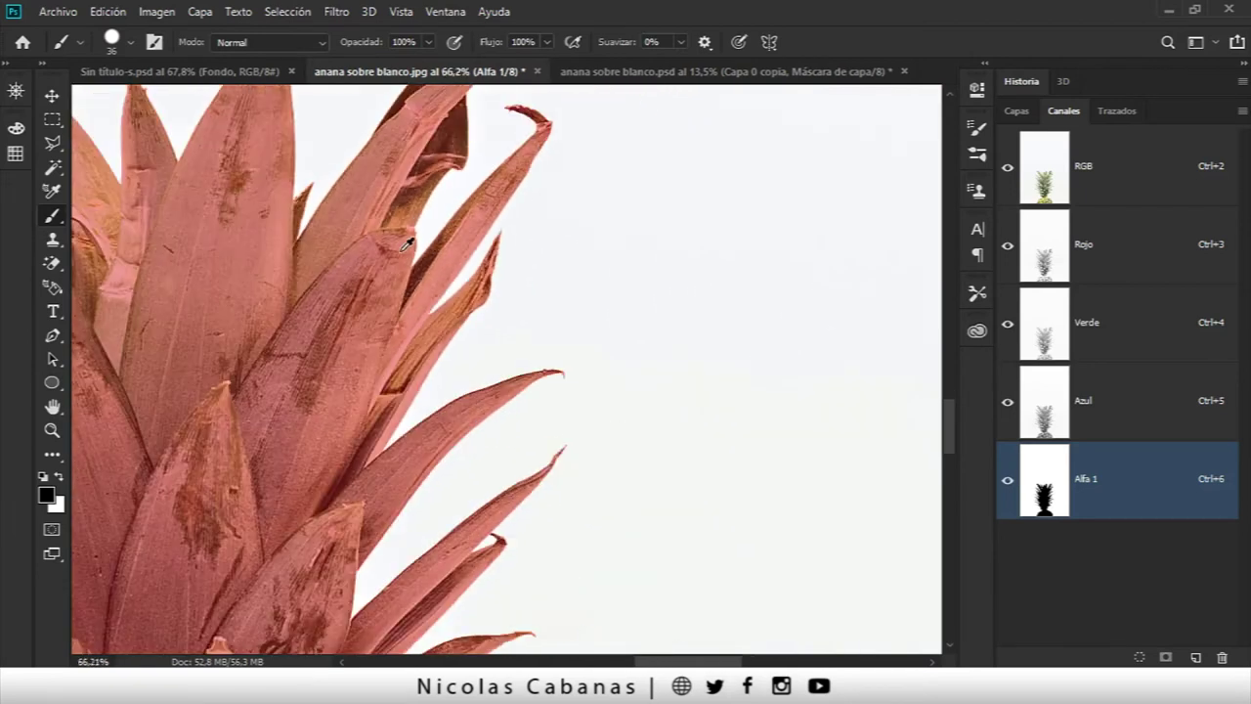
{"action": "mouse_move", "coordinate": [473, 396]}
{"action": "left_mouse_down"}
{"action": "mouse_move", "coordinate": [522, 251]}
{"action": "mouse_move", "coordinate": [516, 339]}
{"action": "left_mouse_up"}
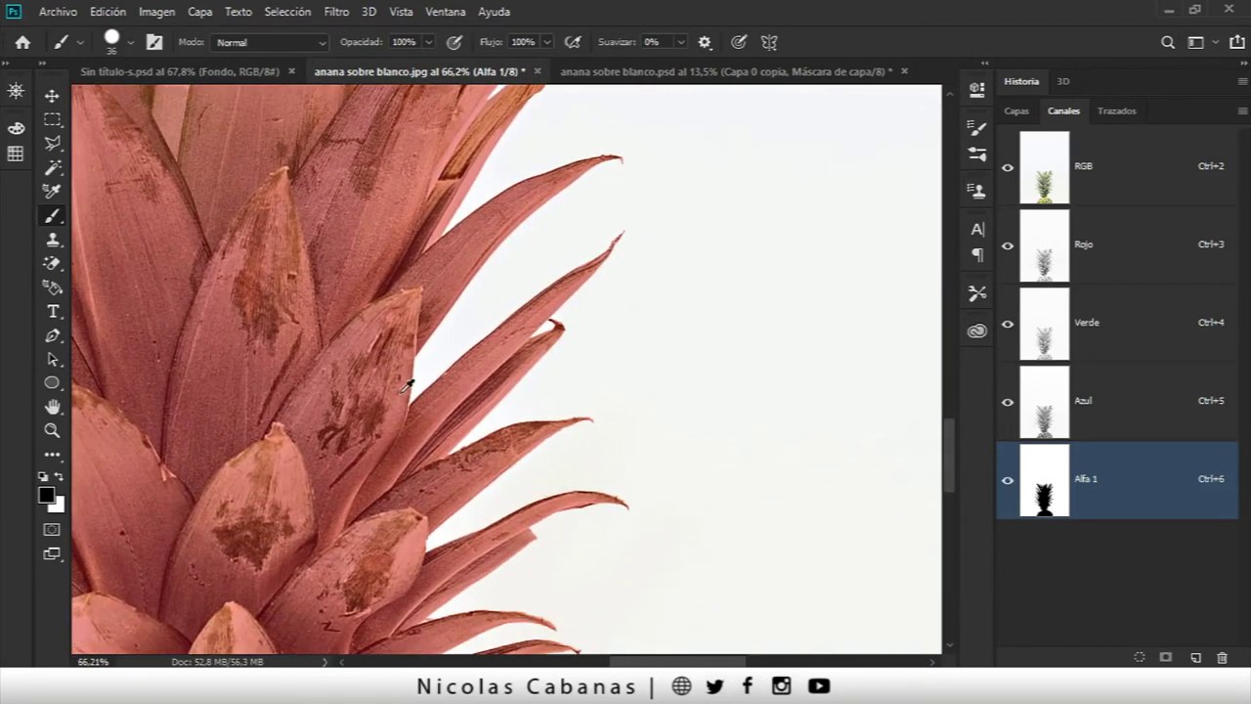
{"action": "scroll", "coordinate": [406, 385], "scroll_direction": "up", "scroll_amount": 2}
{"action": "scroll", "coordinate": [387, 445], "scroll_direction": "up", "scroll_amount": 1}
{"action": "scroll", "coordinate": [381, 447], "scroll_direction": "down", "scroll_amount": 1}
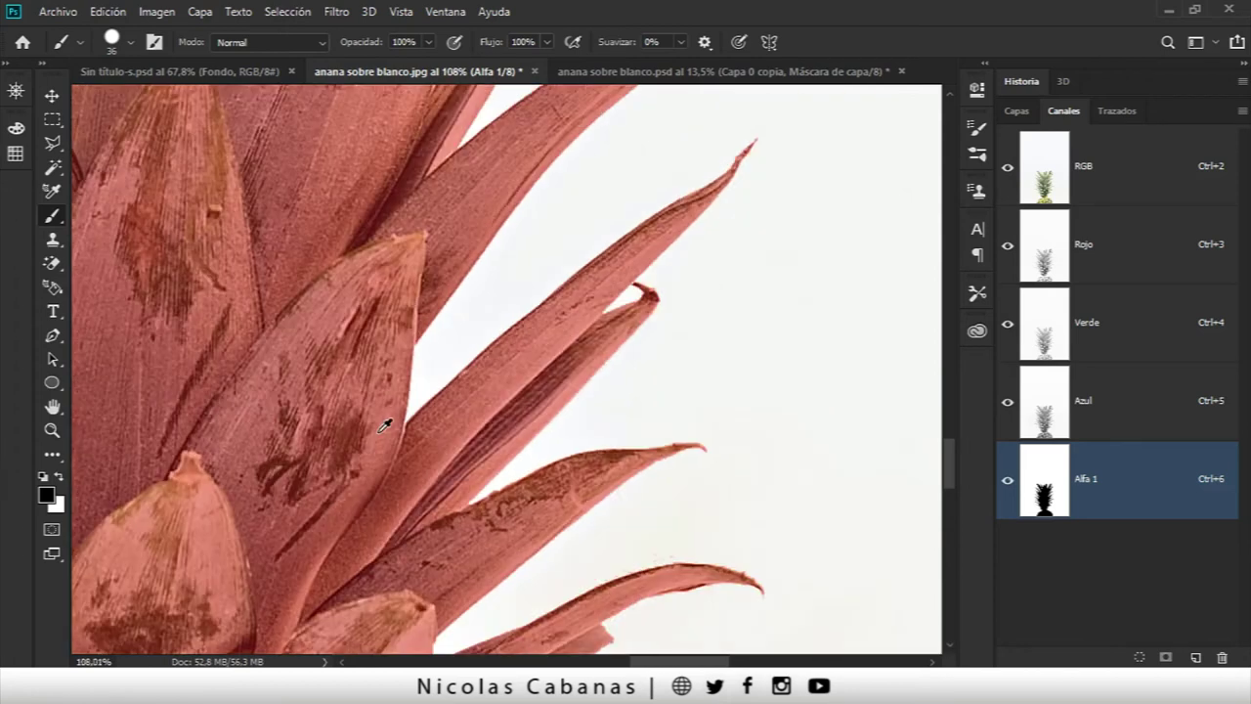
{"action": "scroll", "coordinate": [385, 410], "scroll_direction": "down", "scroll_amount": 1}
{"action": "scroll", "coordinate": [385, 411], "scroll_direction": "down", "scroll_amount": 1}
{"action": "left_click", "coordinate": [1008, 167]}
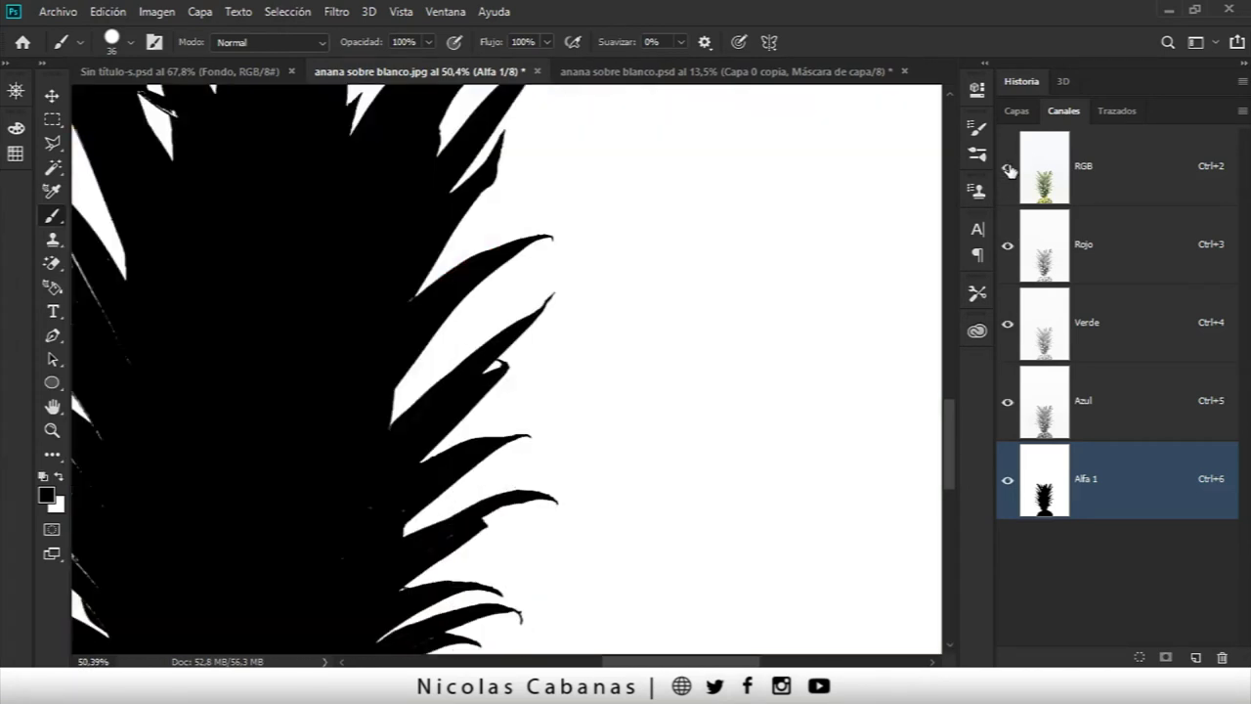
{"action": "left_click", "coordinate": [1009, 169]}
{"action": "left_click", "coordinate": [1009, 170]}
Step: Pan down to the lower pineapple body and hide, then reshow, the Alfa 1 overlay to check colours
{"action": "scroll", "coordinate": [363, 274], "scroll_direction": "down", "scroll_amount": 2}
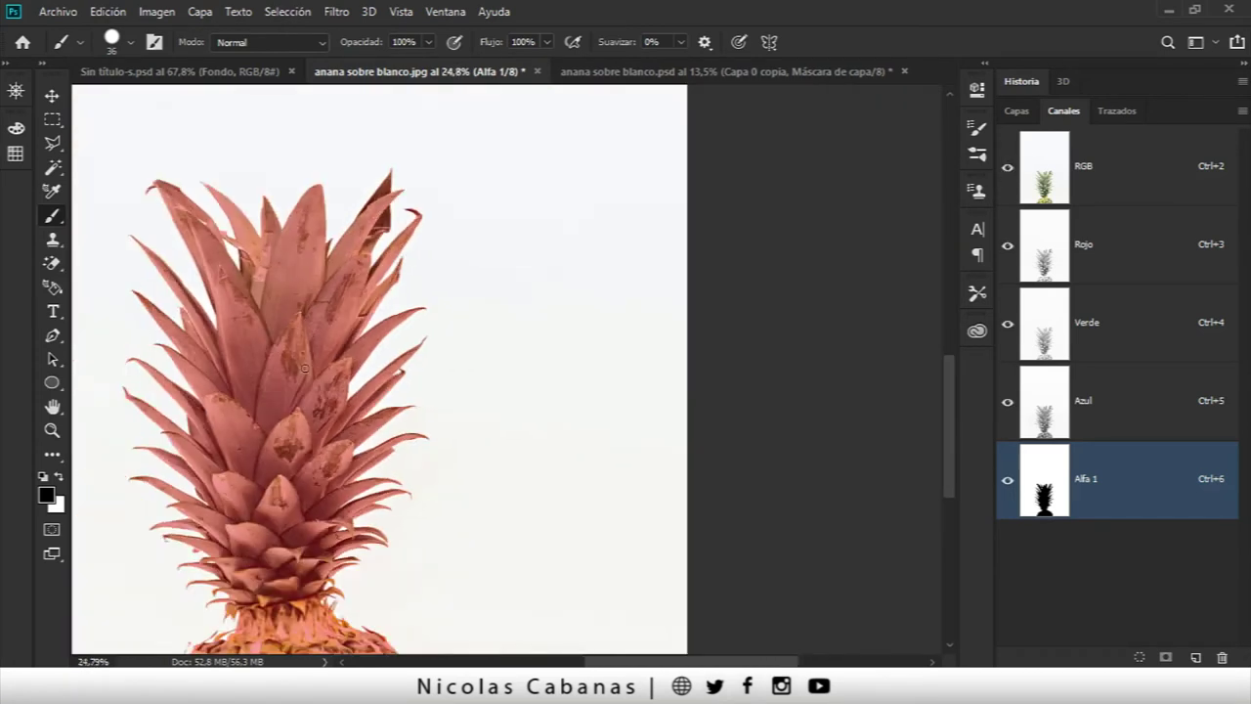
{"action": "scroll", "coordinate": [338, 362], "scroll_direction": "up", "scroll_amount": 2}
{"action": "scroll", "coordinate": [342, 377], "scroll_direction": "up", "scroll_amount": 1}
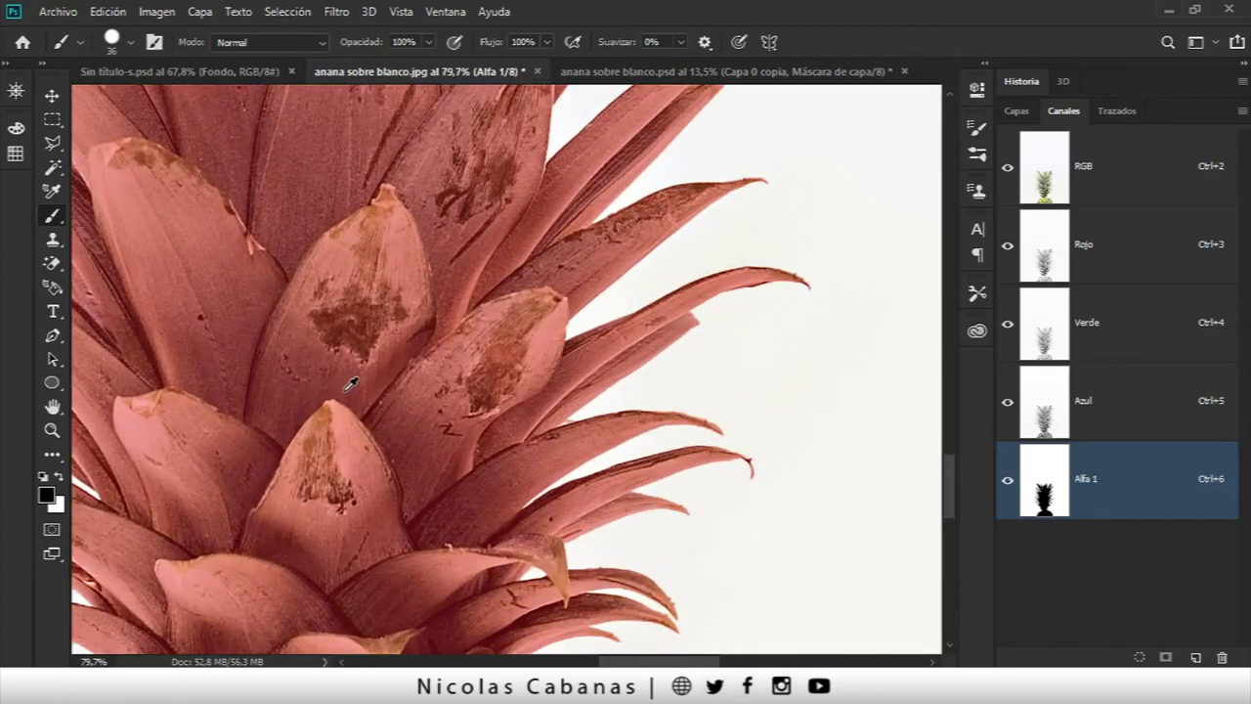
{"action": "scroll", "coordinate": [349, 382], "scroll_direction": "up", "scroll_amount": 1}
{"action": "scroll", "coordinate": [606, 276], "scroll_direction": "down", "scroll_amount": 1}
{"action": "scroll", "coordinate": [578, 391], "scroll_direction": "up", "scroll_amount": 1}
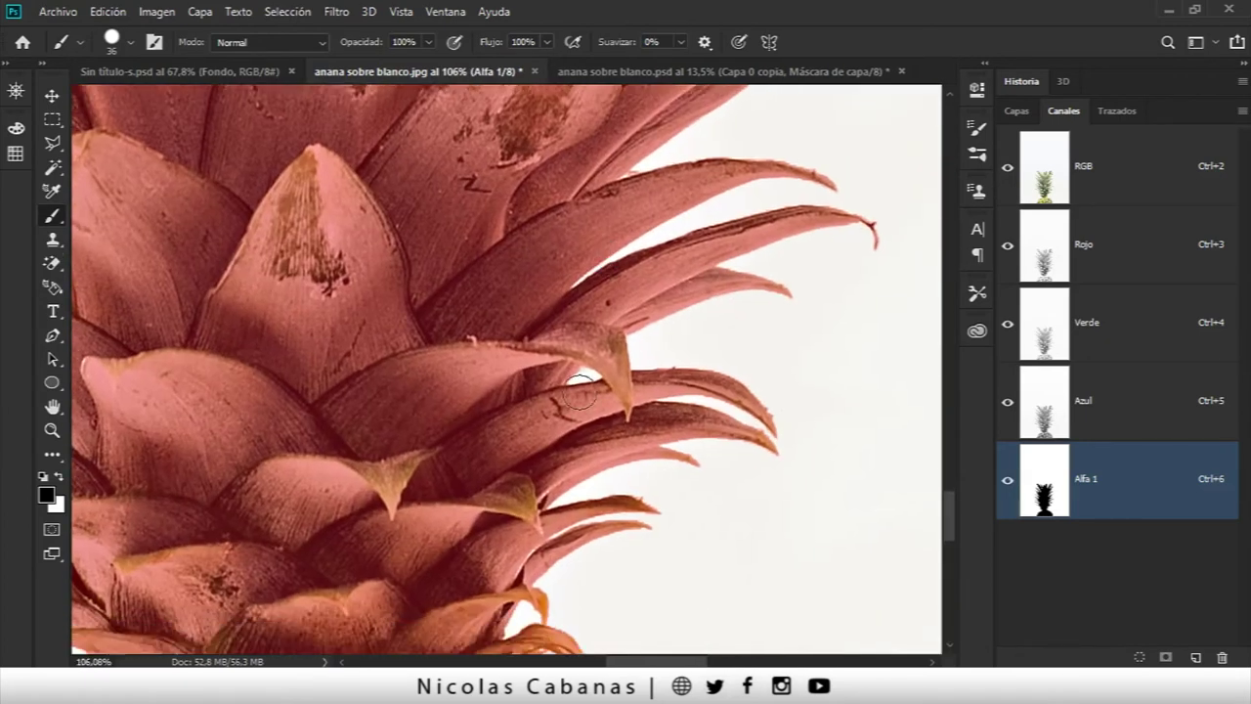
{"action": "scroll", "coordinate": [529, 483], "scroll_direction": "up", "scroll_amount": 2}
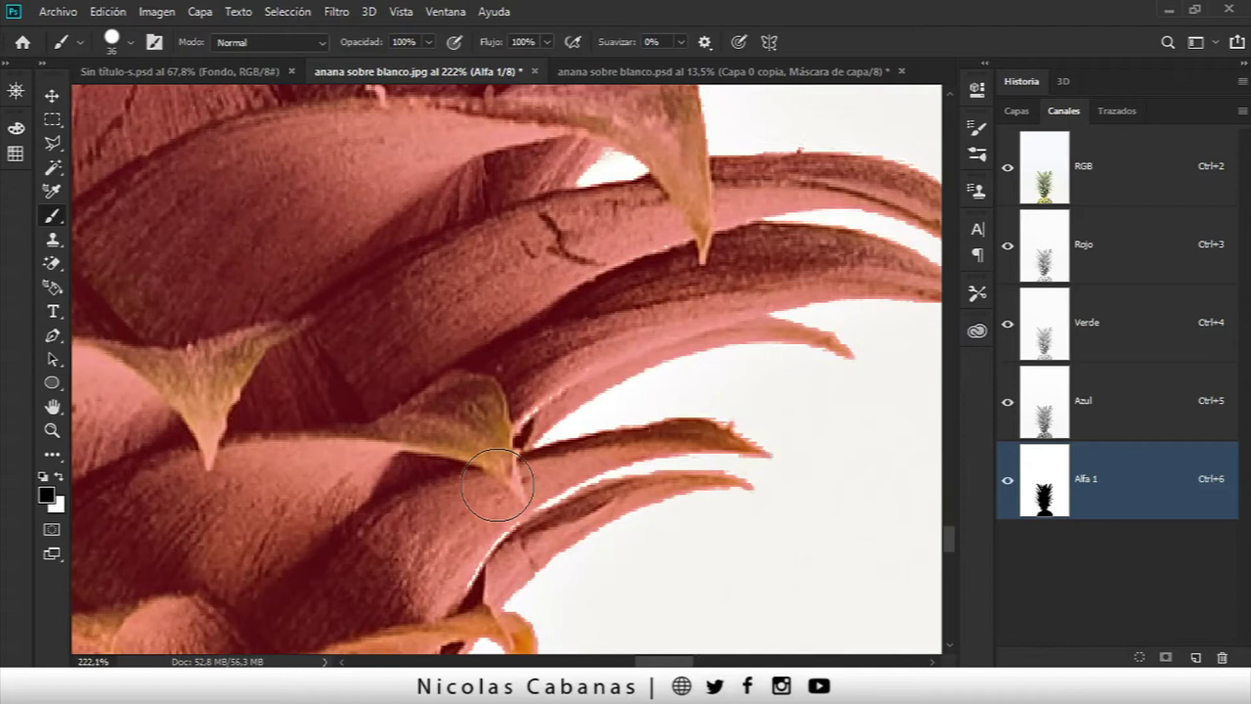
{"action": "left_click_drag", "start_coordinate": [461, 510], "coordinate": [492, 422]}
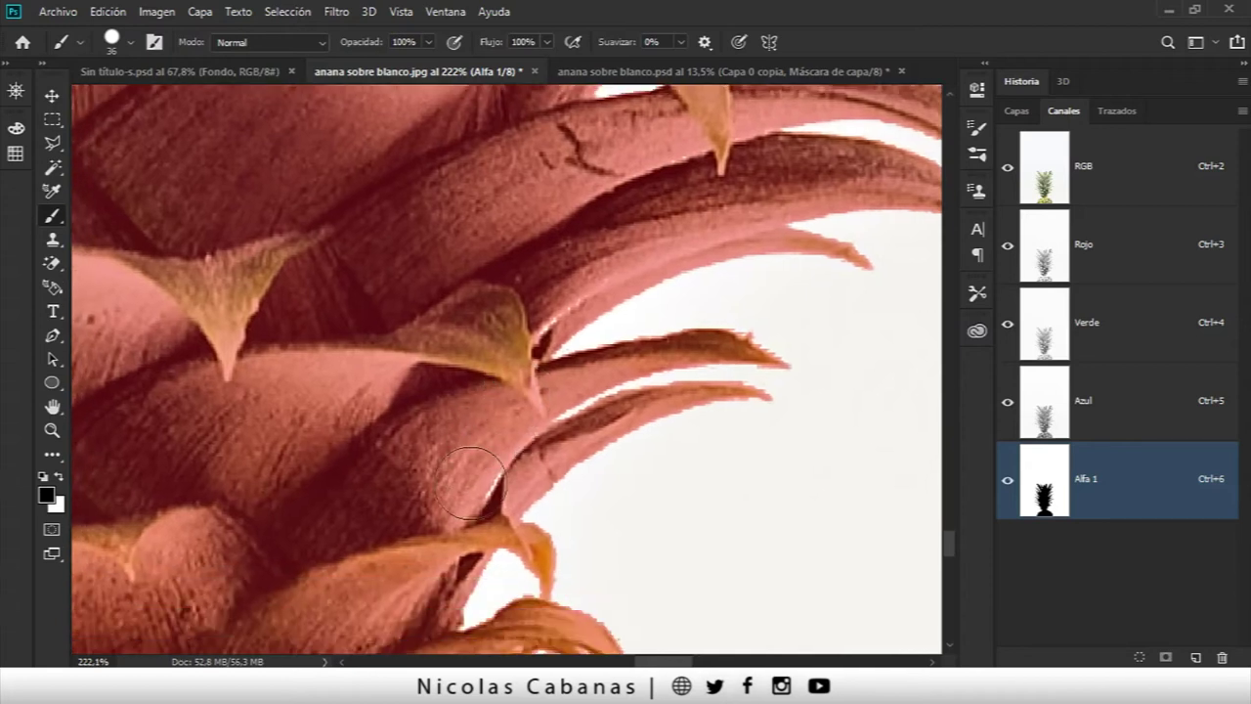
{"action": "left_click_drag", "start_coordinate": [471, 482], "coordinate": [430, 296]}
{"action": "left_click_drag", "start_coordinate": [381, 424], "coordinate": [706, 360]}
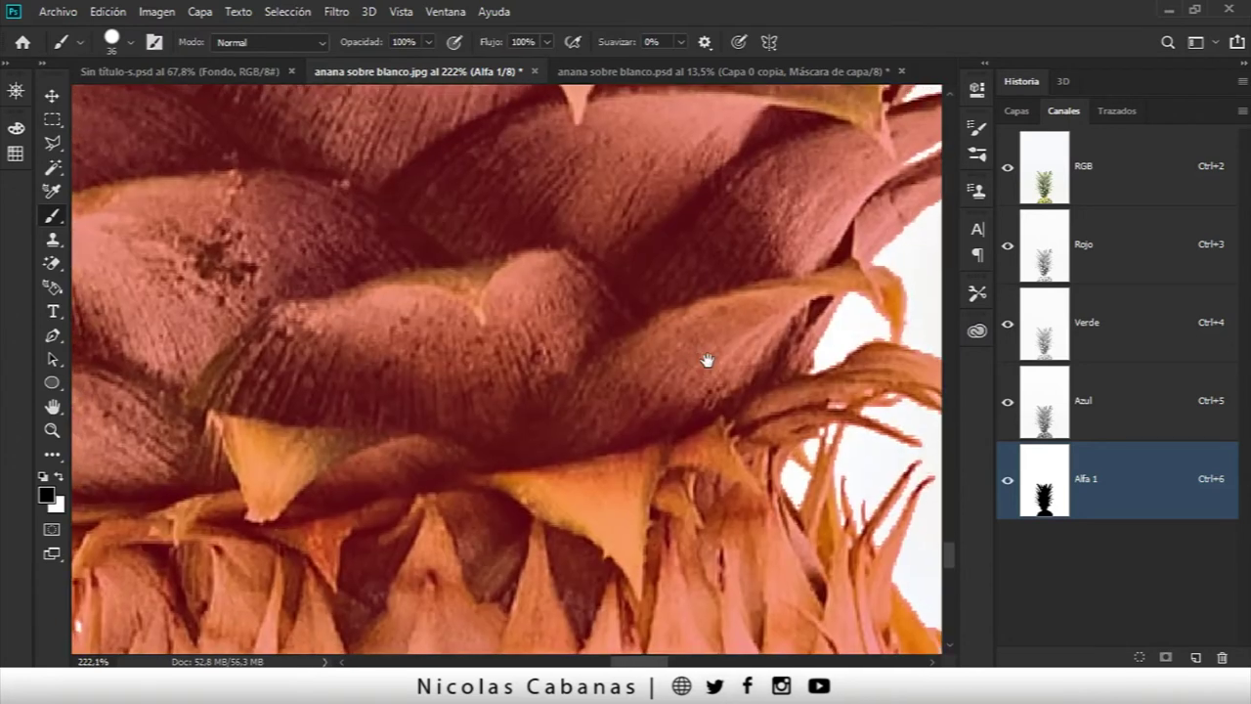
{"action": "left_click_drag", "start_coordinate": [363, 380], "coordinate": [564, 374]}
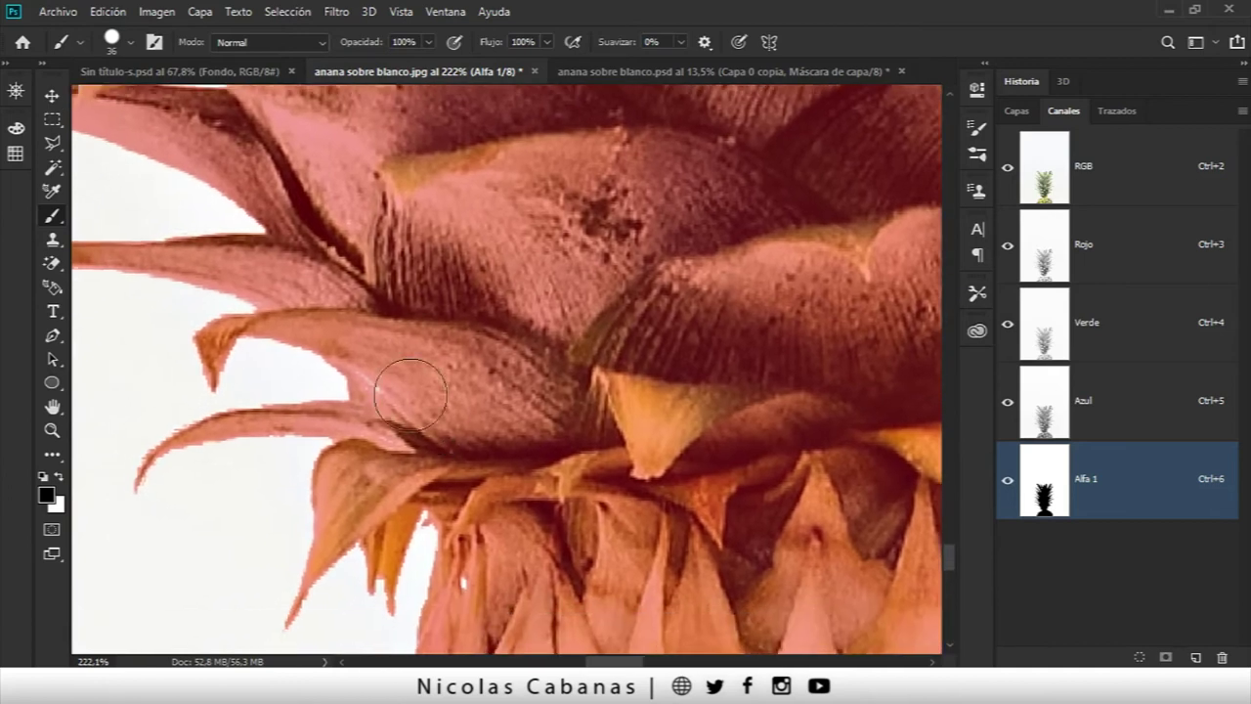
{"action": "left_click_drag", "start_coordinate": [411, 394], "coordinate": [479, 299]}
{"action": "left_click_drag", "start_coordinate": [569, 473], "coordinate": [564, 375]}
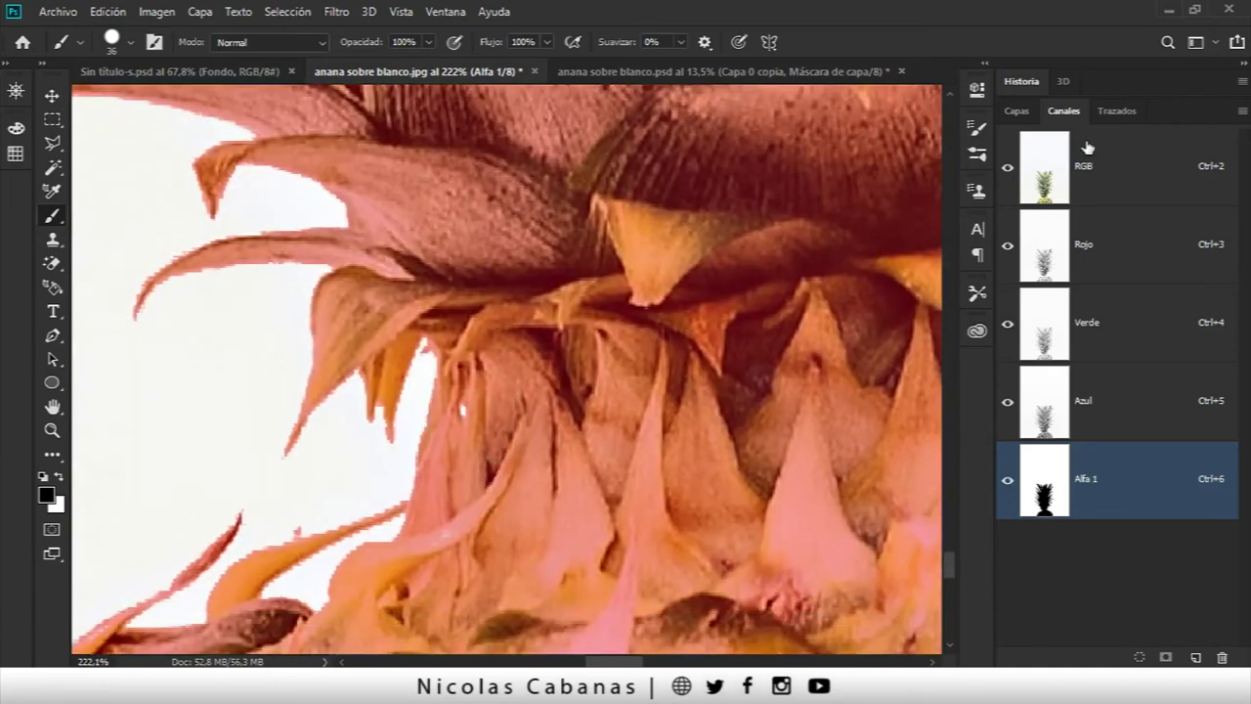
{"action": "left_click", "coordinate": [1007, 476]}
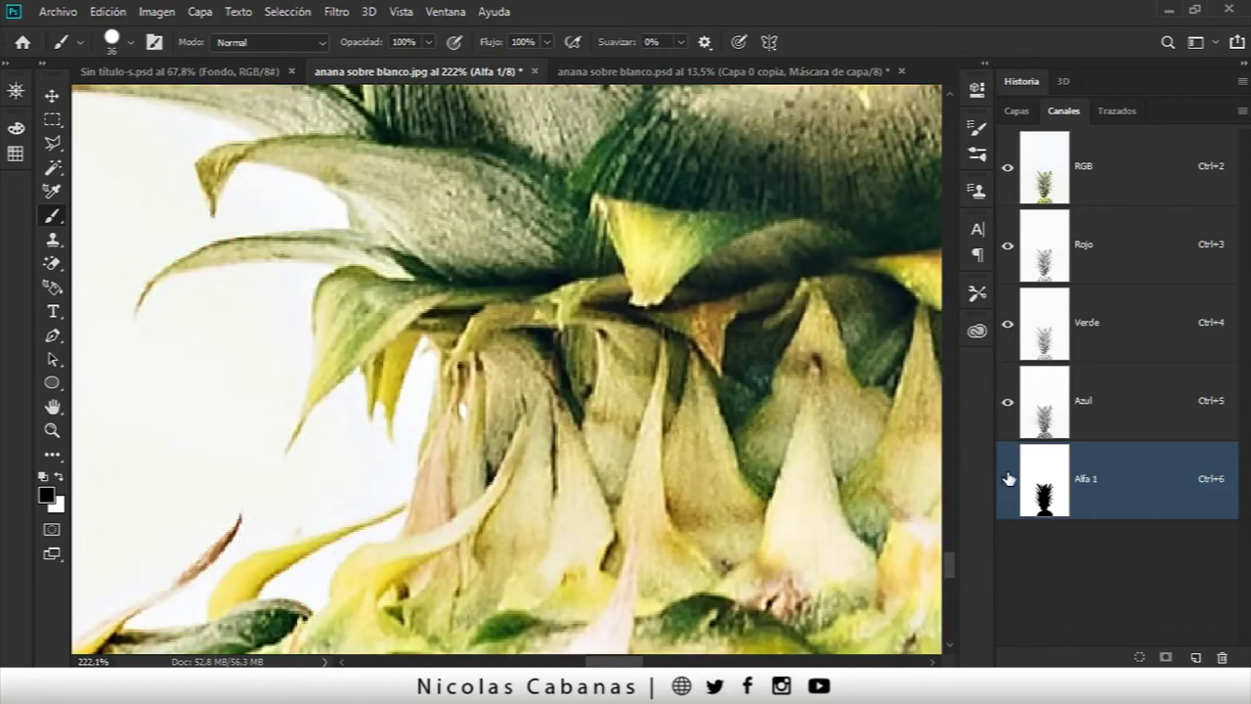
{"action": "left_click", "coordinate": [1008, 477]}
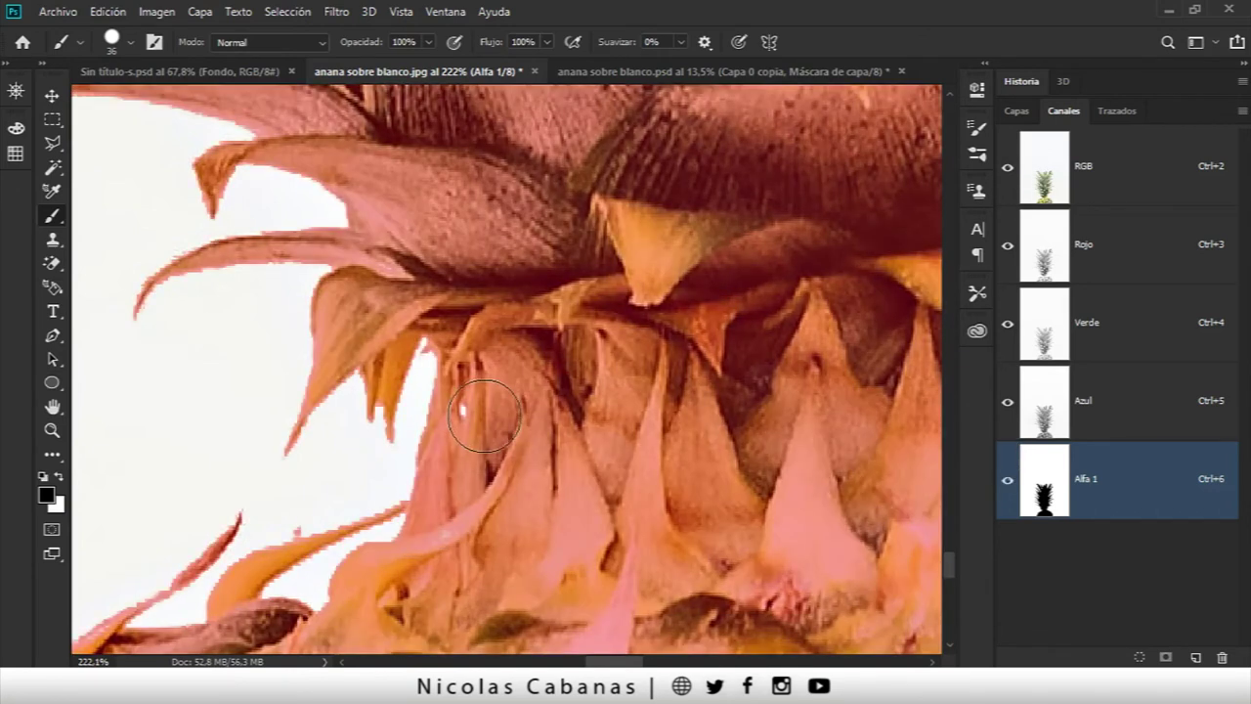
Step: Zoom and pan across the lower bulbs to the pineapple's left edge
{"action": "scroll", "coordinate": [549, 361], "scroll_direction": "down", "scroll_amount": 2}
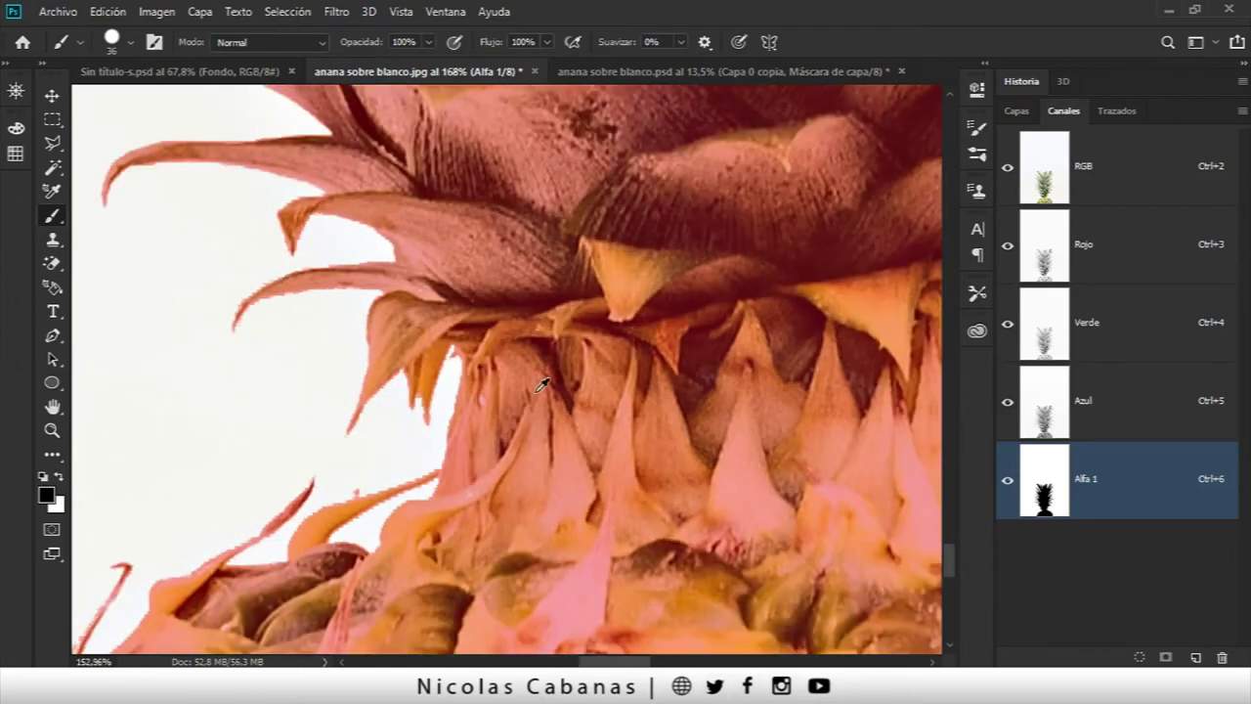
{"action": "scroll", "coordinate": [468, 523], "scroll_direction": "down", "scroll_amount": 1}
{"action": "scroll", "coordinate": [476, 506], "scroll_direction": "up", "scroll_amount": 3}
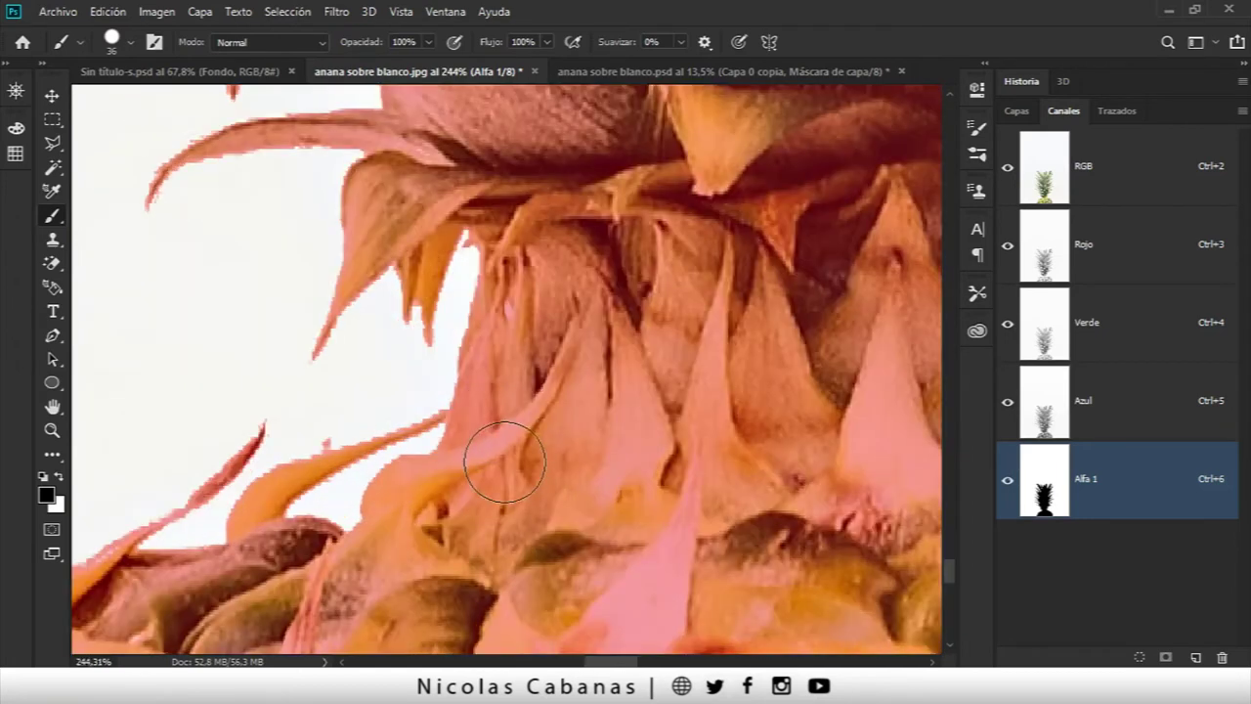
{"action": "scroll", "coordinate": [505, 461], "scroll_direction": "down", "scroll_amount": 2}
{"action": "scroll", "coordinate": [570, 251], "scroll_direction": "up", "scroll_amount": 2}
{"action": "scroll", "coordinate": [702, 320], "scroll_direction": "up", "scroll_amount": 1}
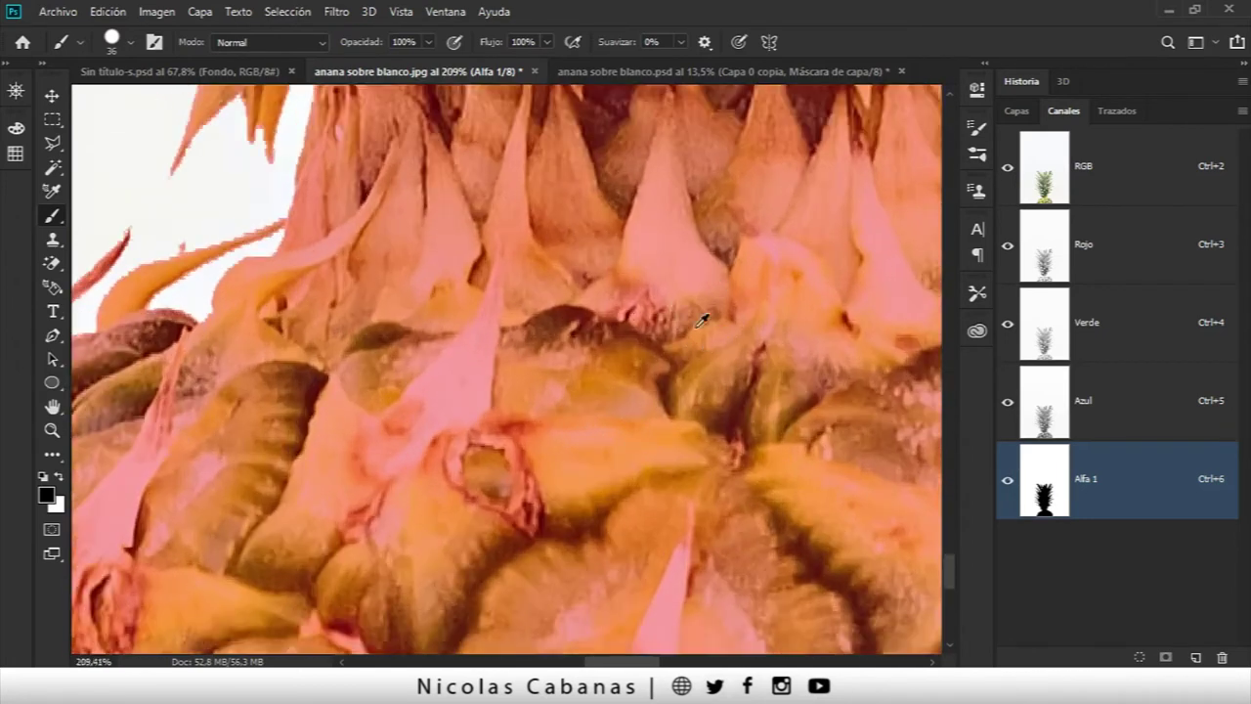
{"action": "left_click_drag", "start_coordinate": [753, 280], "coordinate": [494, 238]}
{"action": "left_click_drag", "start_coordinate": [678, 365], "coordinate": [466, 267]}
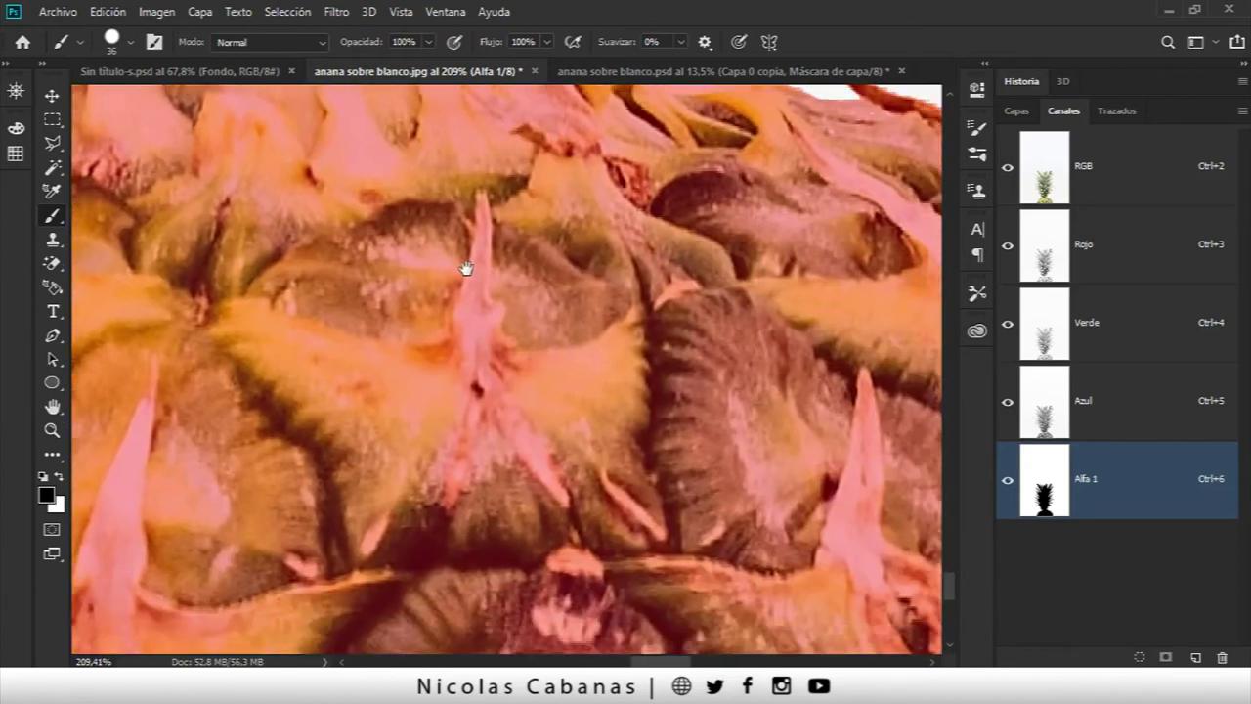
{"action": "scroll", "coordinate": [662, 421], "scroll_direction": "down", "scroll_amount": 2}
{"action": "mouse_move", "coordinate": [770, 410]}
{"action": "left_mouse_down"}
{"action": "mouse_move", "coordinate": [585, 300]}
{"action": "mouse_move", "coordinate": [531, 201]}
{"action": "left_mouse_up"}
{"action": "mouse_move", "coordinate": [558, 265]}
{"action": "left_mouse_down"}
{"action": "mouse_move", "coordinate": [712, 326]}
{"action": "mouse_move", "coordinate": [562, 335]}
{"action": "mouse_move", "coordinate": [759, 363]}
{"action": "left_mouse_up"}
{"action": "left_click_drag", "start_coordinate": [550, 371], "coordinate": [691, 362]}
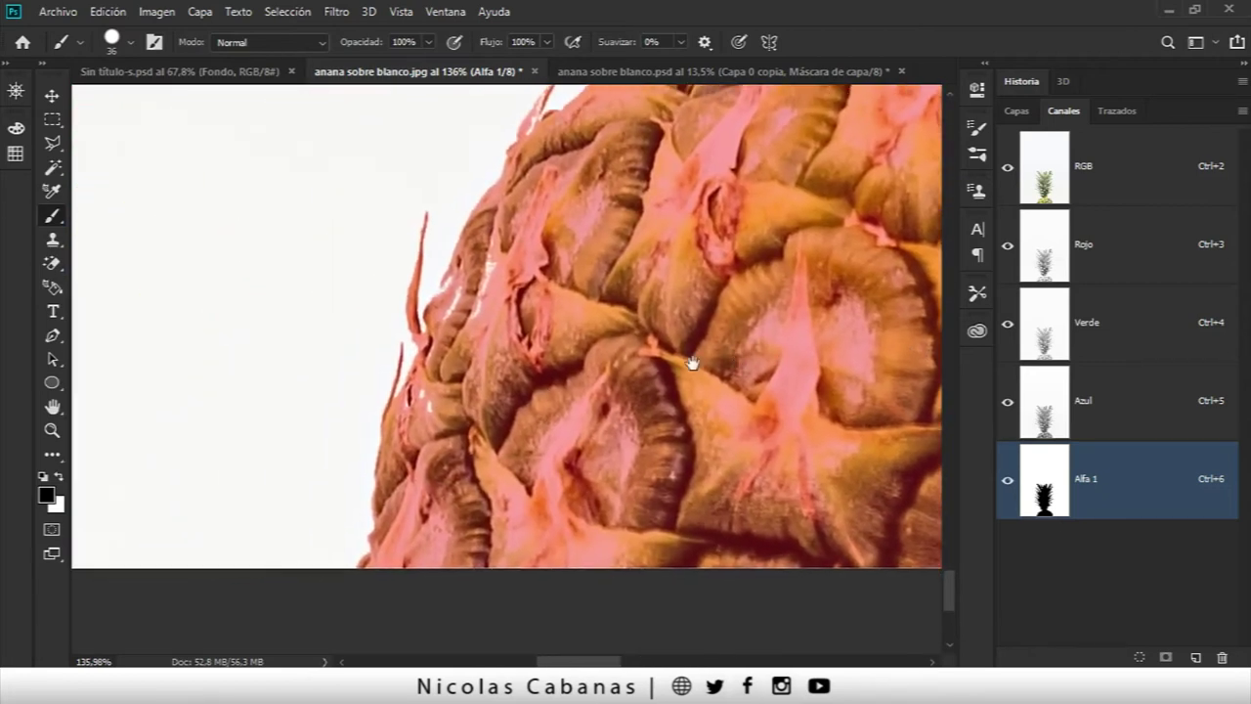
{"action": "scroll", "coordinate": [445, 415], "scroll_direction": "up", "scroll_amount": 2}
Step: Paint the mask black along the pineapple's left edge and shrink the brush near the thin tendril
{"action": "mouse_move", "coordinate": [508, 391]}
{"action": "left_mouse_down"}
{"action": "mouse_move", "coordinate": [544, 399]}
{"action": "mouse_move", "coordinate": [569, 488]}
{"action": "left_mouse_up"}
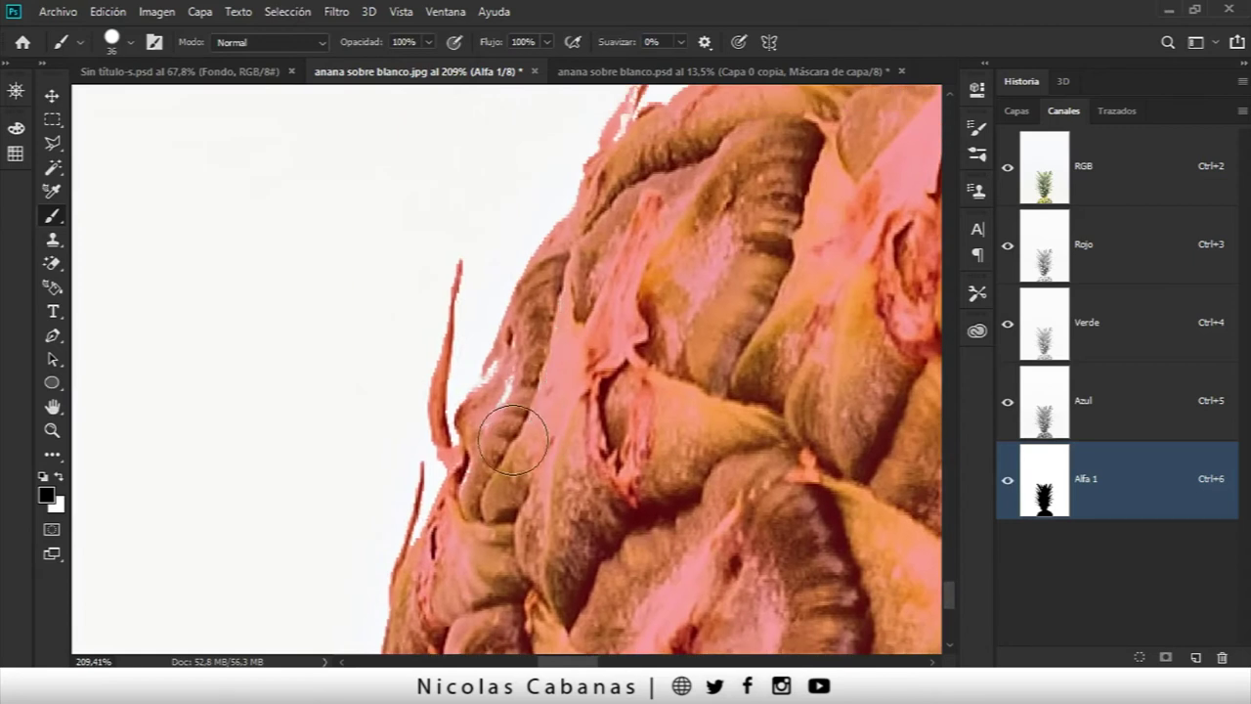
{"action": "left_click_drag", "start_coordinate": [507, 405], "coordinate": [491, 485]}
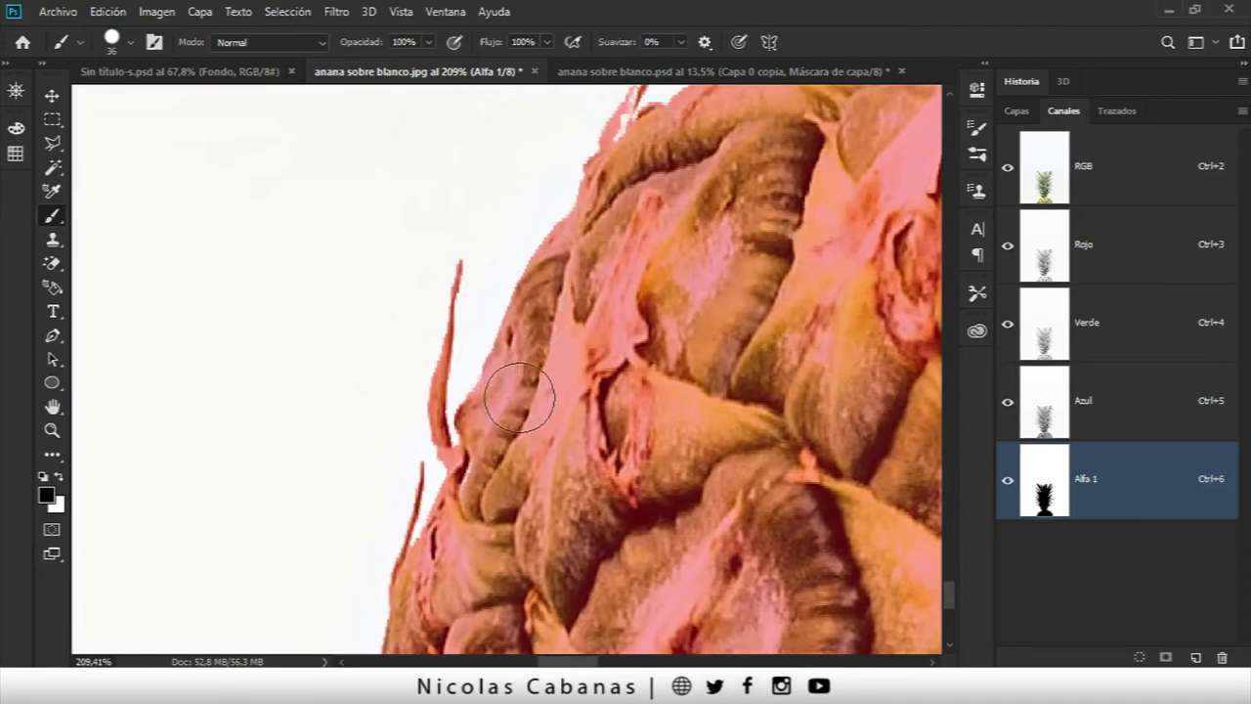
{"action": "mouse_move", "coordinate": [578, 419]}
{"action": "left_mouse_down"}
{"action": "mouse_move", "coordinate": [503, 522]}
{"action": "mouse_move", "coordinate": [561, 265]}
{"action": "left_mouse_up"}
{"action": "scroll", "coordinate": [539, 271], "scroll_direction": "up", "scroll_amount": 2}
{"action": "scroll", "coordinate": [538, 270], "scroll_direction": "up", "scroll_amount": 1}
{"action": "mouse_move", "coordinate": [480, 430]}
{"action": "left_mouse_down"}
{"action": "mouse_move", "coordinate": [445, 446]}
{"action": "mouse_move", "coordinate": [490, 412]}
{"action": "mouse_move", "coordinate": [482, 393]}
{"action": "left_mouse_up"}
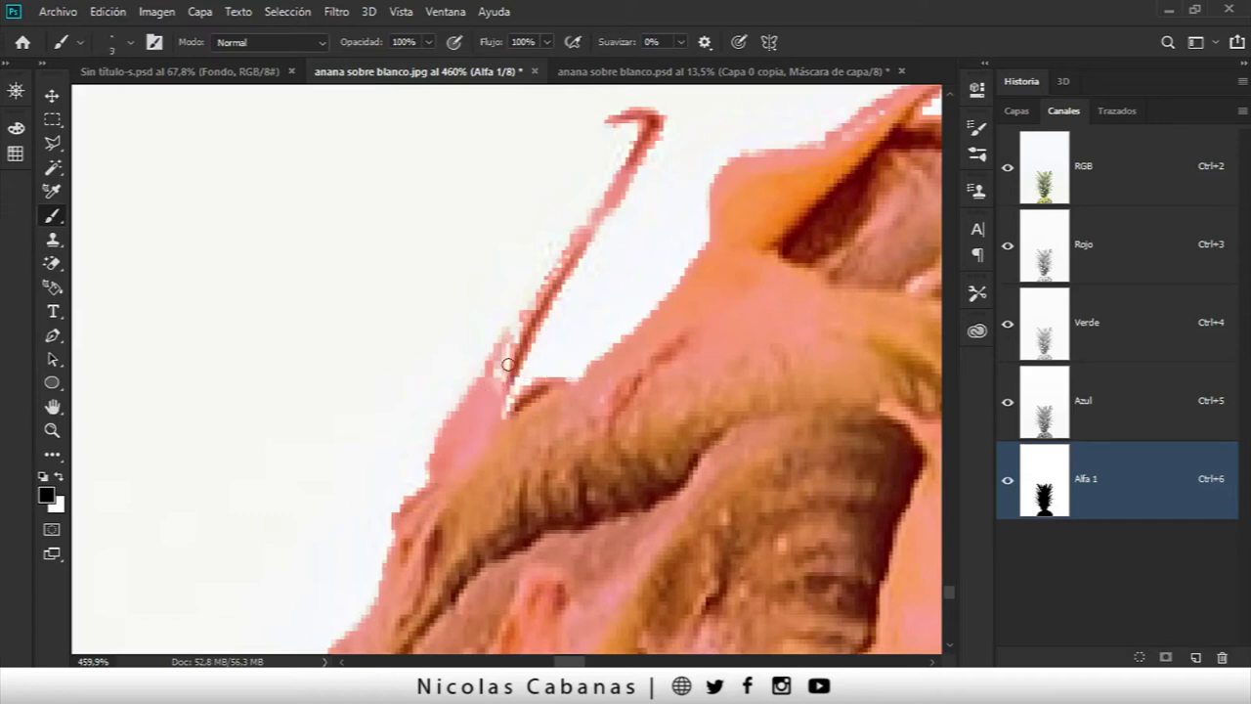
Step: Fill the white gap along the tendril, then move the view over to the pineapple's right edge
{"action": "left_click", "coordinate": [549, 296], "text": "shift"}
{"action": "scroll", "coordinate": [518, 391], "scroll_direction": "up", "scroll_amount": 1}
{"action": "scroll", "coordinate": [548, 342], "scroll_direction": "up", "scroll_amount": 1}
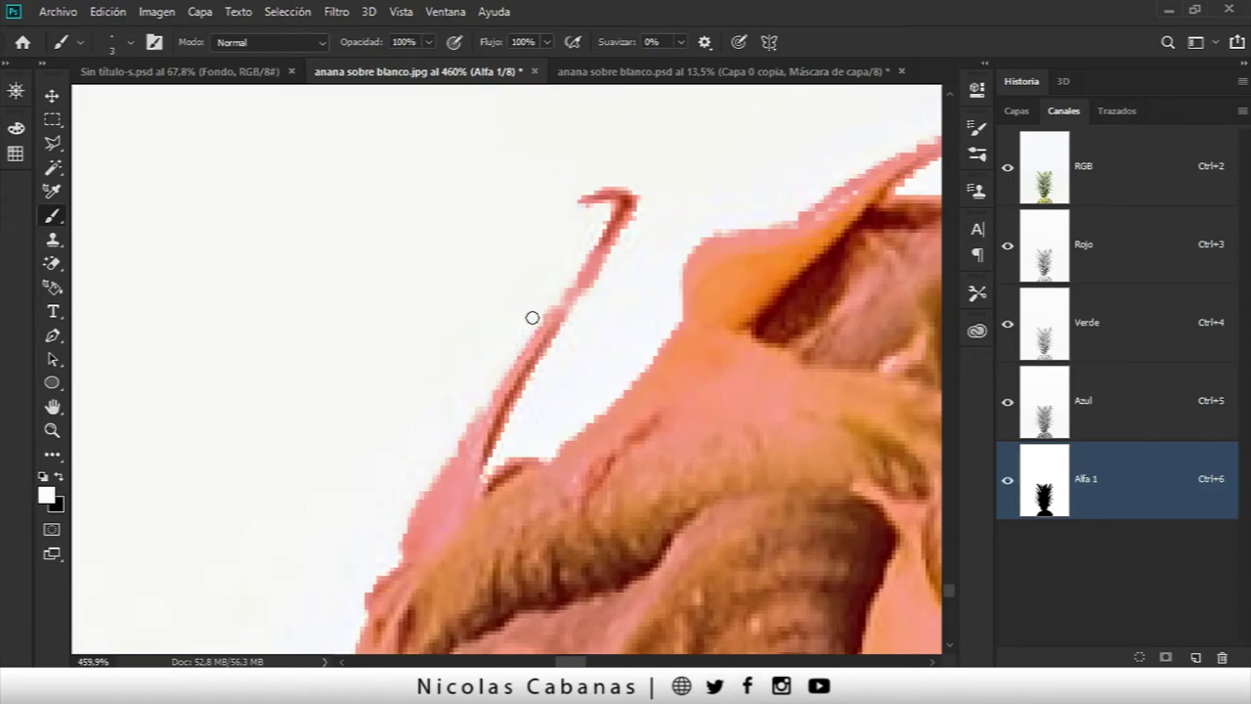
{"action": "scroll", "coordinate": [639, 296], "scroll_direction": "down", "scroll_amount": 4}
{"action": "scroll", "coordinate": [651, 302], "scroll_direction": "down", "scroll_amount": 2}
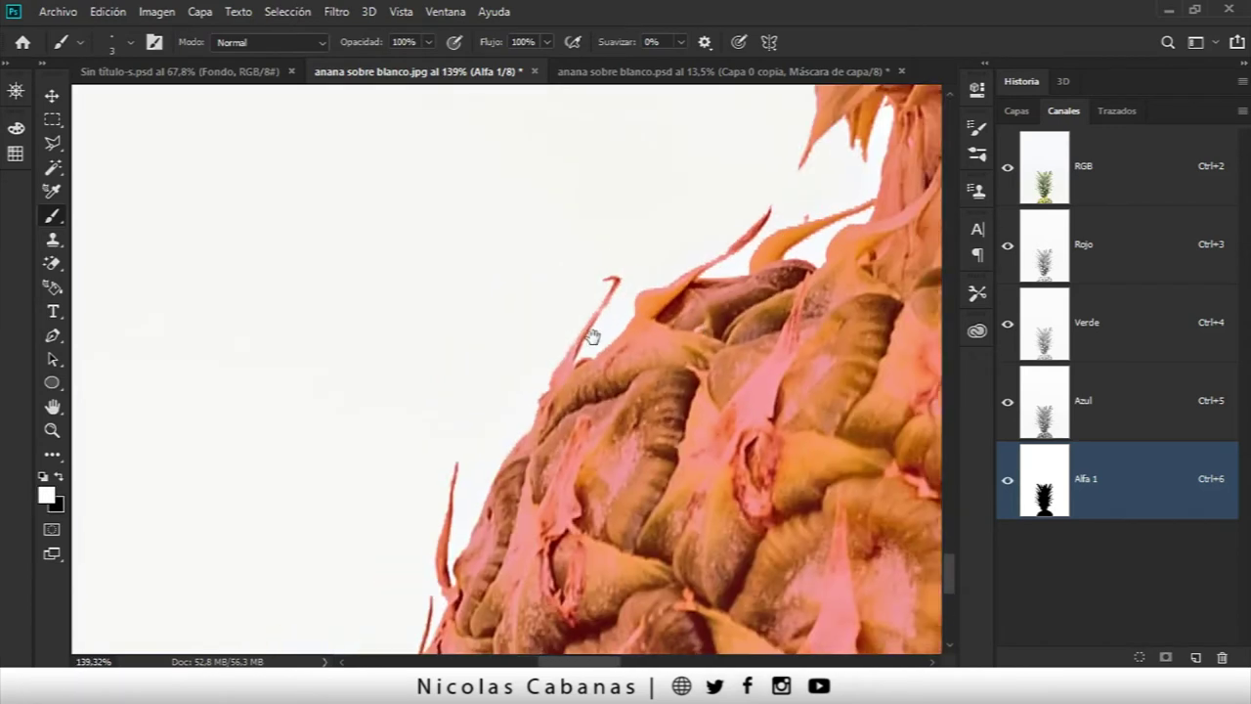
{"action": "scroll", "coordinate": [590, 335], "scroll_direction": "down", "scroll_amount": 1}
{"action": "scroll", "coordinate": [440, 283], "scroll_direction": "down", "scroll_amount": 2}
{"action": "scroll", "coordinate": [606, 255], "scroll_direction": "down", "scroll_amount": 2}
{"action": "scroll", "coordinate": [489, 343], "scroll_direction": "up", "scroll_amount": 2}
{"action": "scroll", "coordinate": [439, 238], "scroll_direction": "up", "scroll_amount": 2}
{"action": "mouse_move", "coordinate": [439, 239]}
{"action": "left_mouse_down"}
{"action": "mouse_move", "coordinate": [460, 419]}
{"action": "mouse_move", "coordinate": [447, 159]}
{"action": "left_mouse_up"}
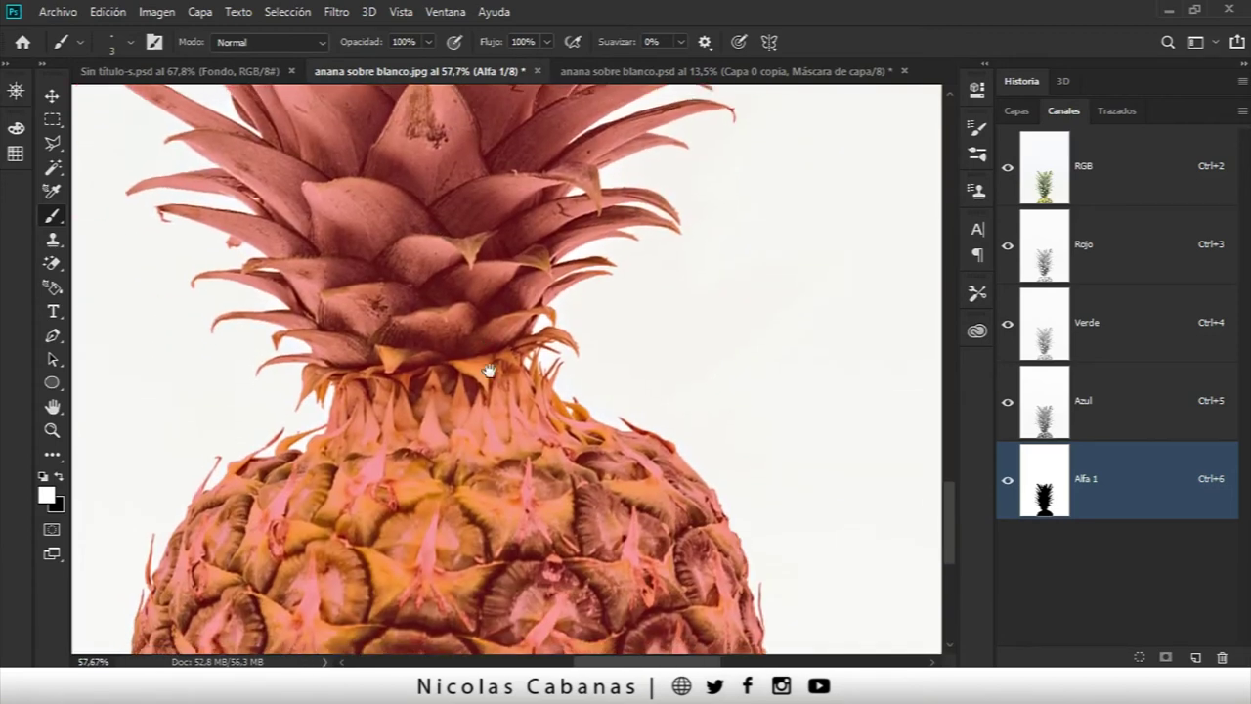
{"action": "left_click_drag", "start_coordinate": [491, 371], "coordinate": [469, 294]}
{"action": "scroll", "coordinate": [471, 300], "scroll_direction": "down", "scroll_amount": 3}
{"action": "scroll", "coordinate": [729, 542], "scroll_direction": "up", "scroll_amount": 4}
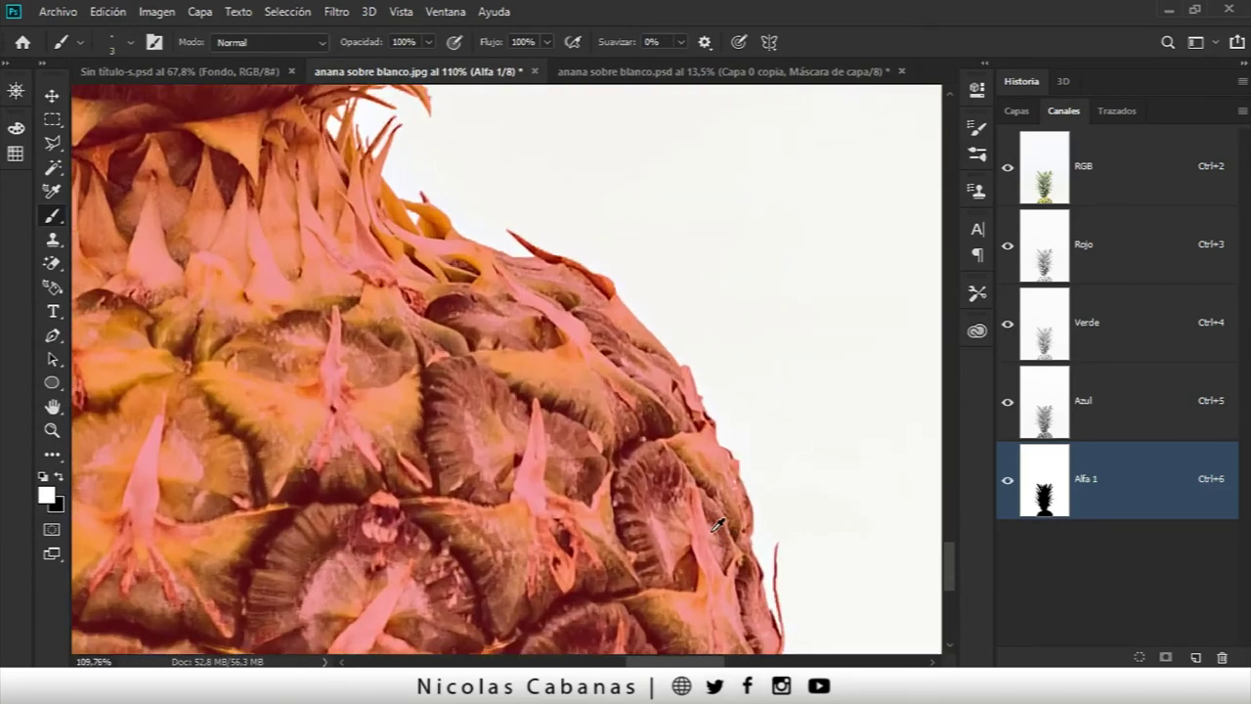
{"action": "scroll", "coordinate": [596, 432], "scroll_direction": "down", "scroll_amount": 1}
Step: Enlarge the brush, switch back to black, pan to the crown and view Alfa 1 alone with Ctrl+6
{"action": "left_click_drag", "start_coordinate": [598, 431], "coordinate": [593, 431]}
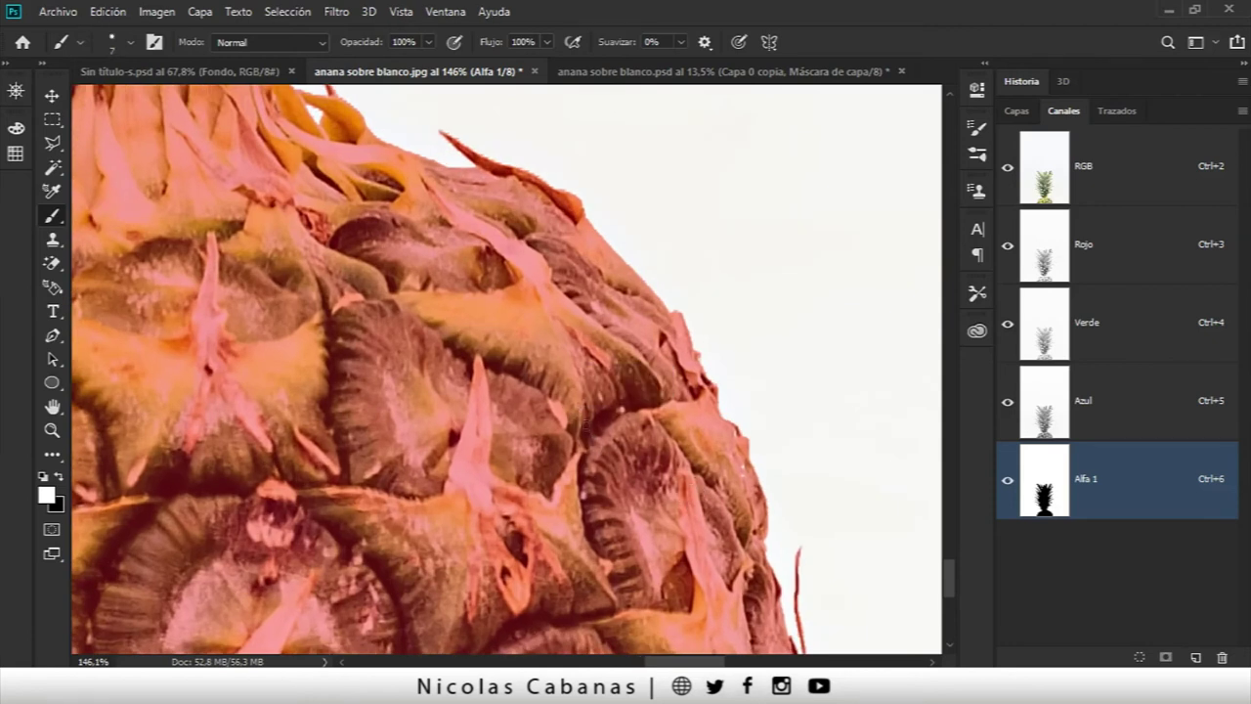
{"action": "left_click_drag", "start_coordinate": [567, 504], "coordinate": [586, 508]}
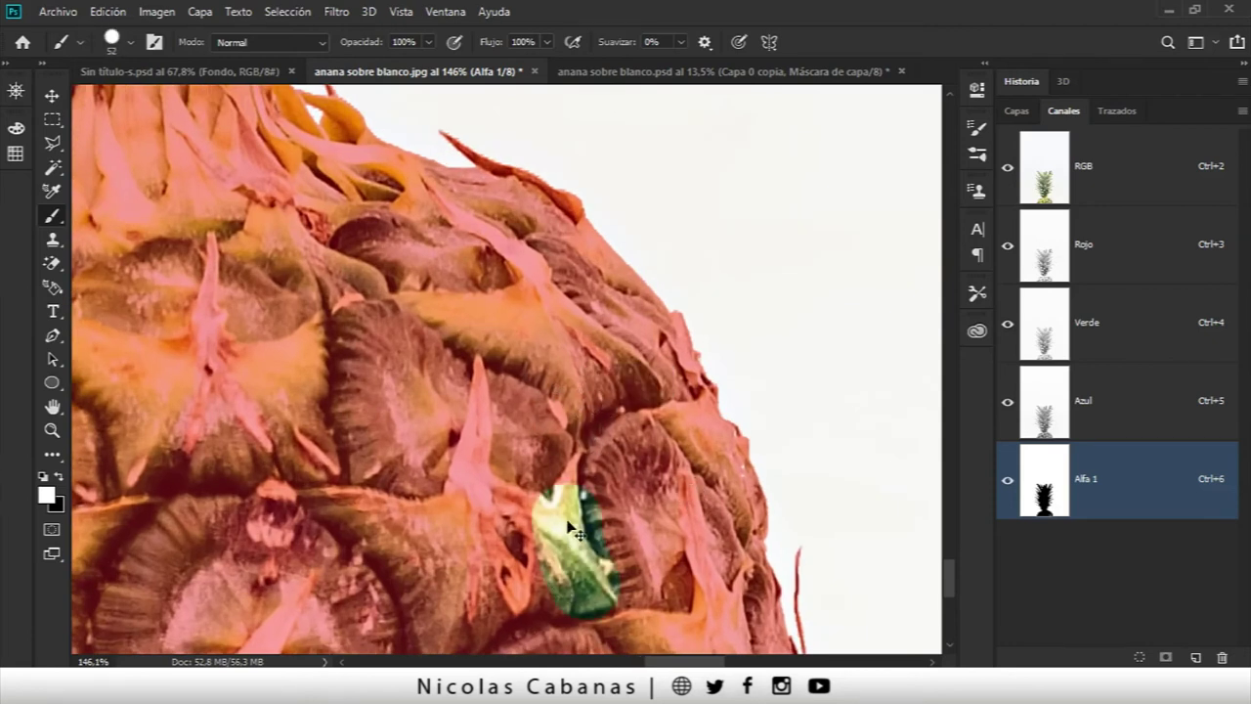
{"action": "key", "text": "x"}
{"action": "left_click_drag", "start_coordinate": [475, 354], "coordinate": [720, 522]}
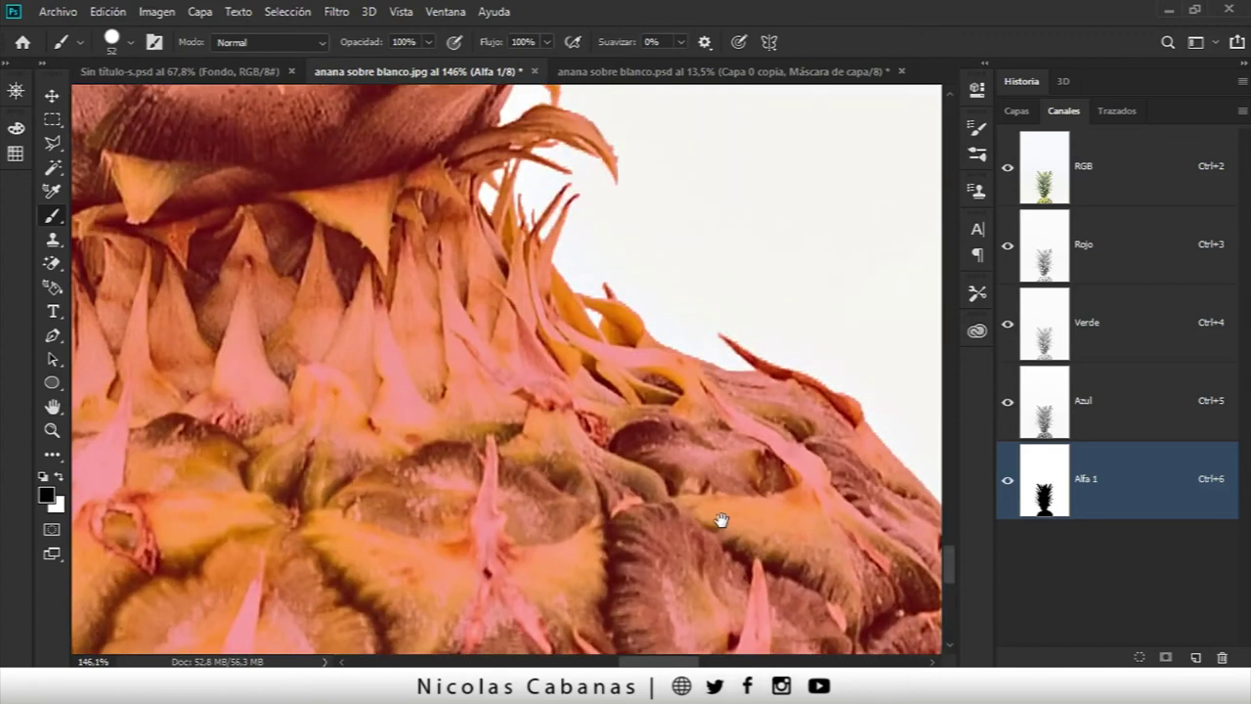
{"action": "left_click_drag", "start_coordinate": [511, 293], "coordinate": [561, 451]}
{"action": "left_click_drag", "start_coordinate": [391, 215], "coordinate": [414, 355]}
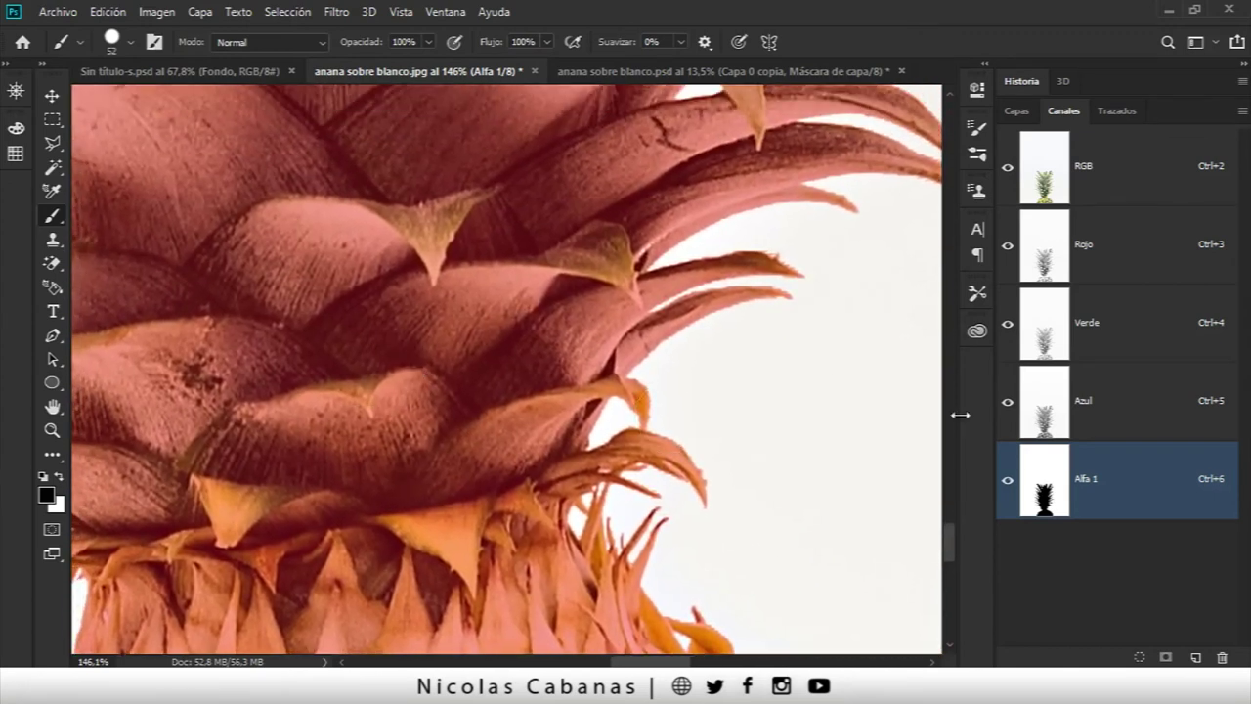
{"action": "key", "text": "ctrl+6"}
Step: Shrink the brush to 27 and paint black over the white specks along the crown's upper leaf edges
{"action": "scroll", "coordinate": [456, 349], "scroll_direction": "down", "scroll_amount": 3}
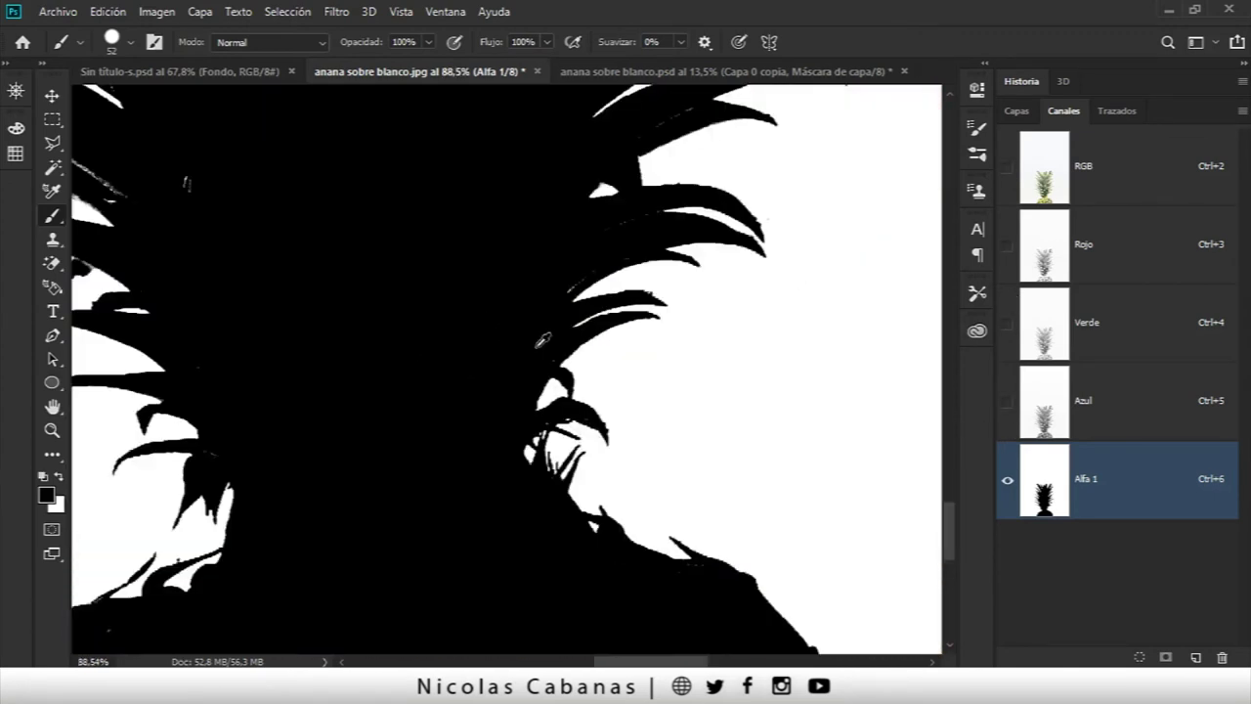
{"action": "scroll", "coordinate": [552, 379], "scroll_direction": "up", "scroll_amount": 5}
{"action": "left_click_drag", "start_coordinate": [552, 379], "coordinate": [525, 358]}
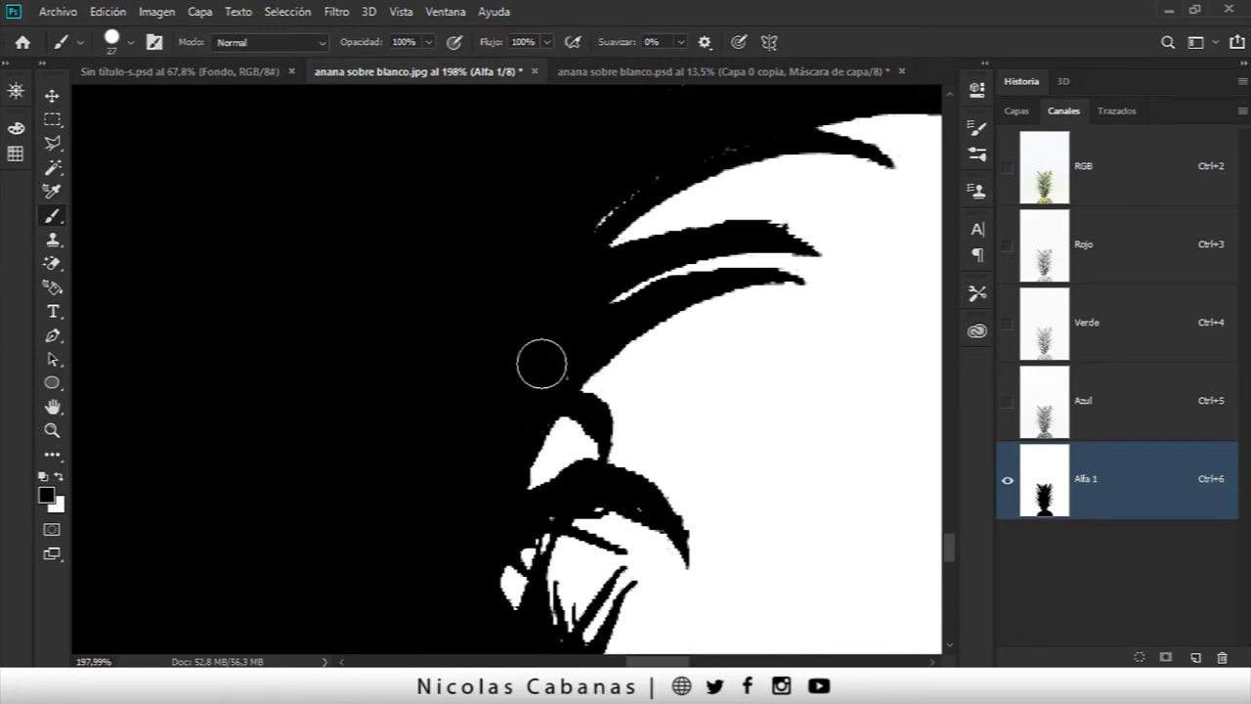
{"action": "left_click_drag", "start_coordinate": [659, 144], "coordinate": [558, 246]}
{"action": "left_click_drag", "start_coordinate": [740, 146], "coordinate": [684, 336]}
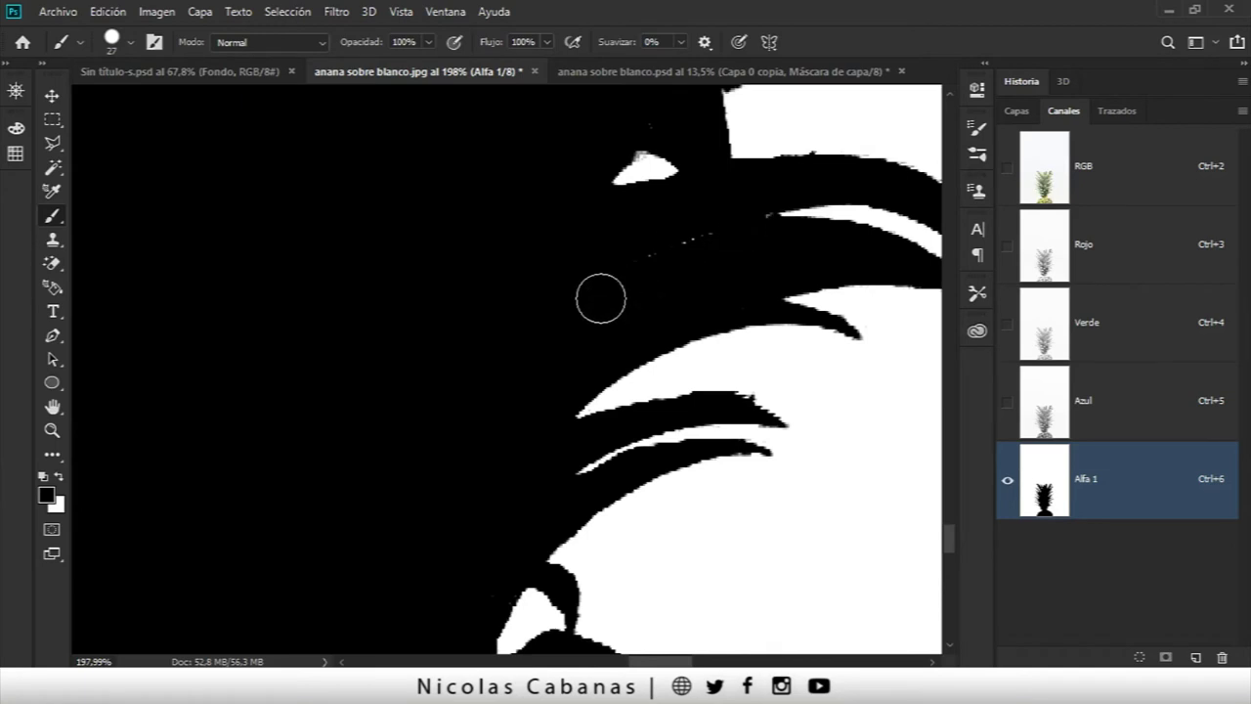
{"action": "left_click_drag", "start_coordinate": [494, 528], "coordinate": [577, 353]}
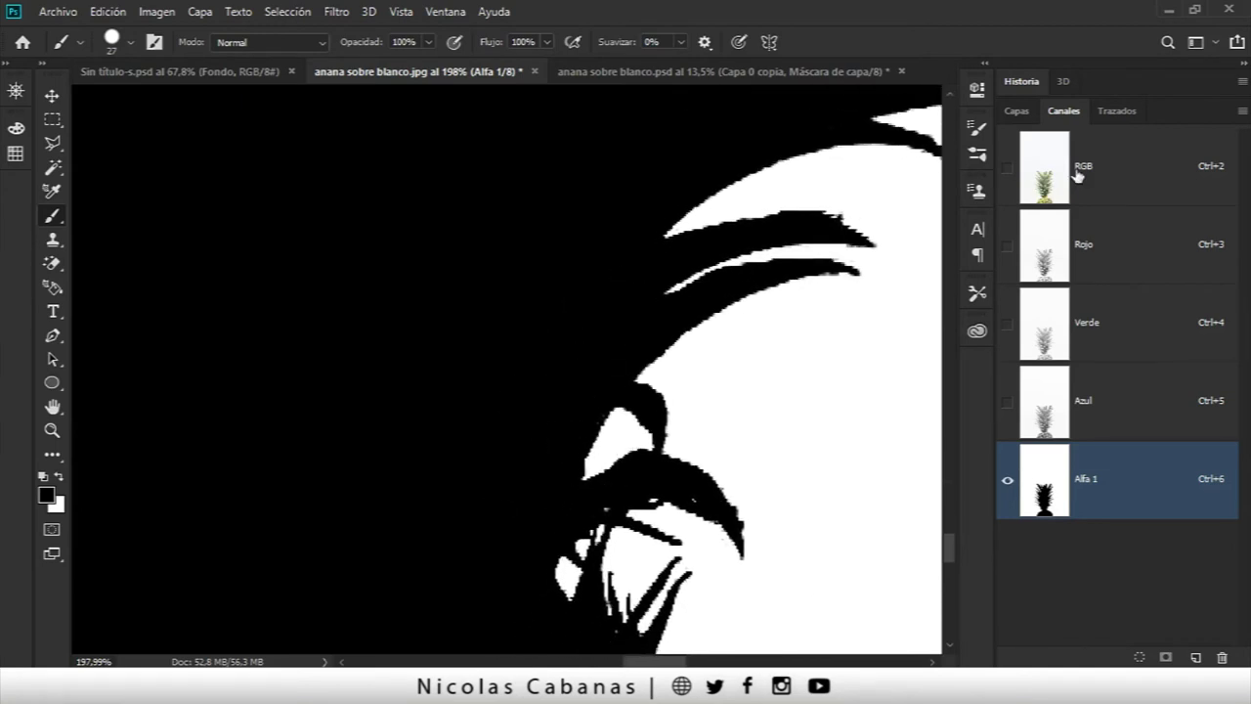
{"action": "scroll", "coordinate": [674, 262], "scroll_direction": "down", "scroll_amount": 3}
{"action": "scroll", "coordinate": [655, 303], "scroll_direction": "down", "scroll_amount": 2}
{"action": "scroll", "coordinate": [648, 296], "scroll_direction": "up", "scroll_amount": 1}
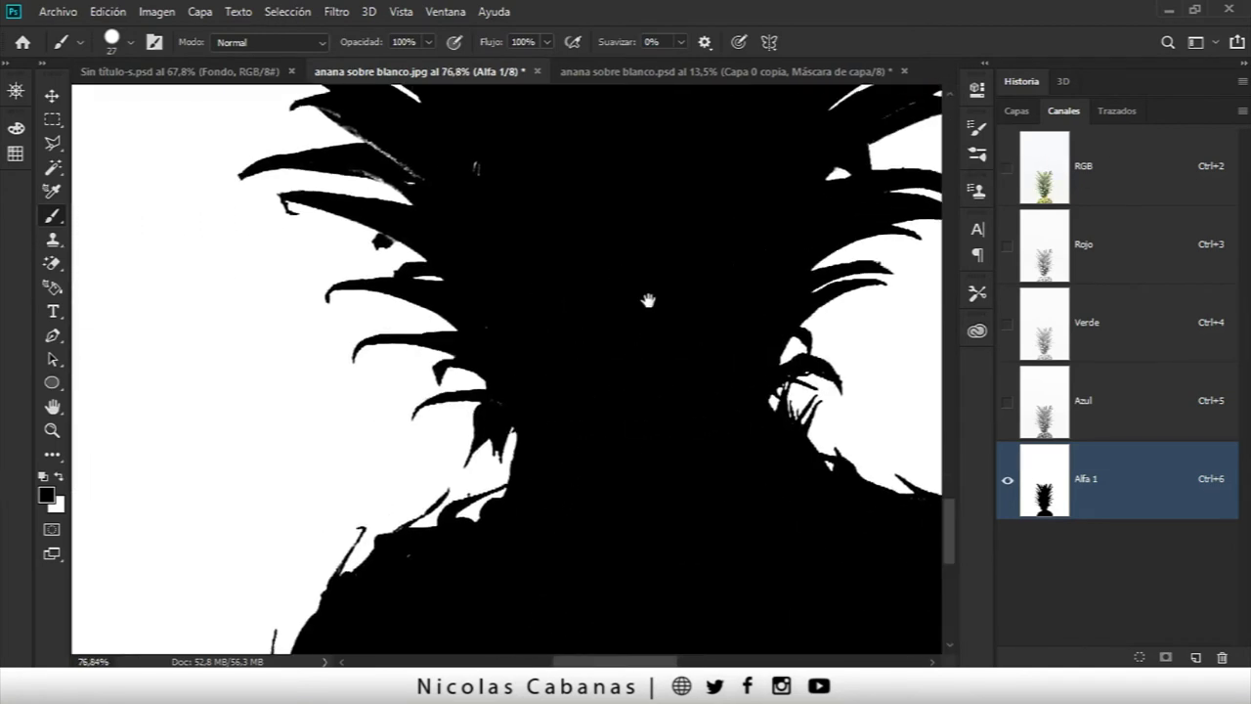
{"action": "scroll", "coordinate": [510, 315], "scroll_direction": "up", "scroll_amount": 3}
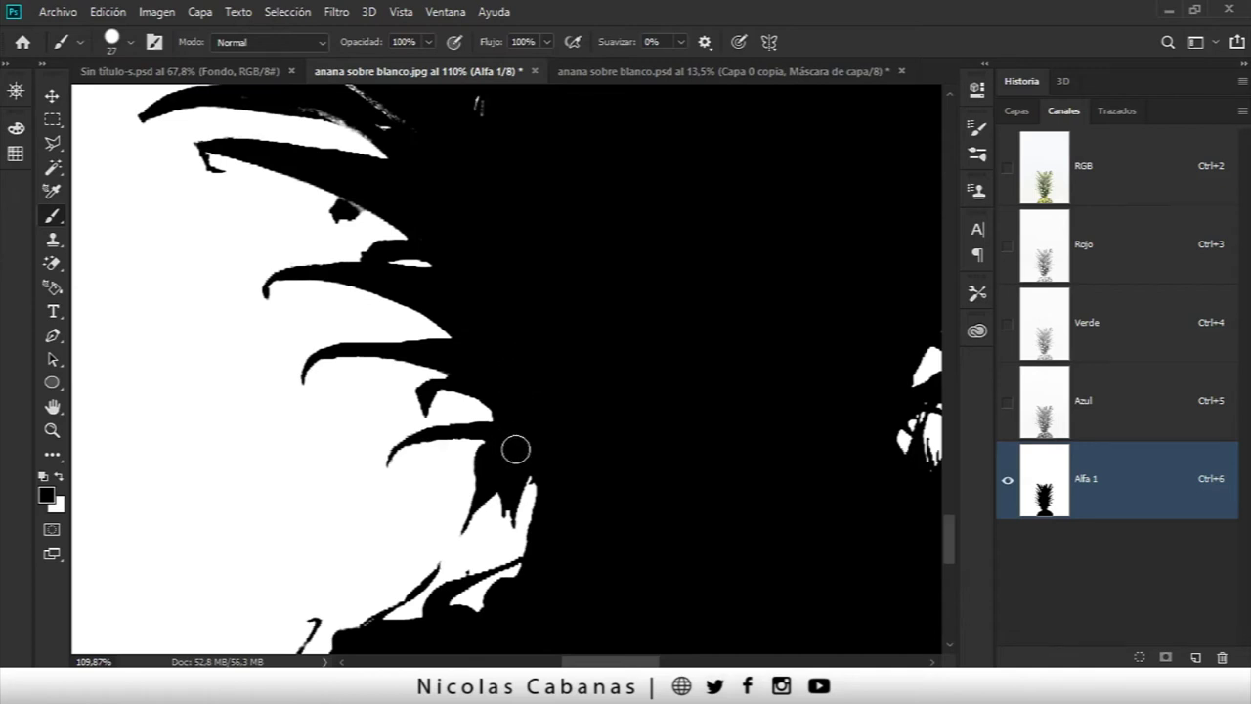
{"action": "scroll", "coordinate": [516, 448], "scroll_direction": "up", "scroll_amount": 2}
{"action": "scroll", "coordinate": [504, 356], "scroll_direction": "up", "scroll_amount": 2}
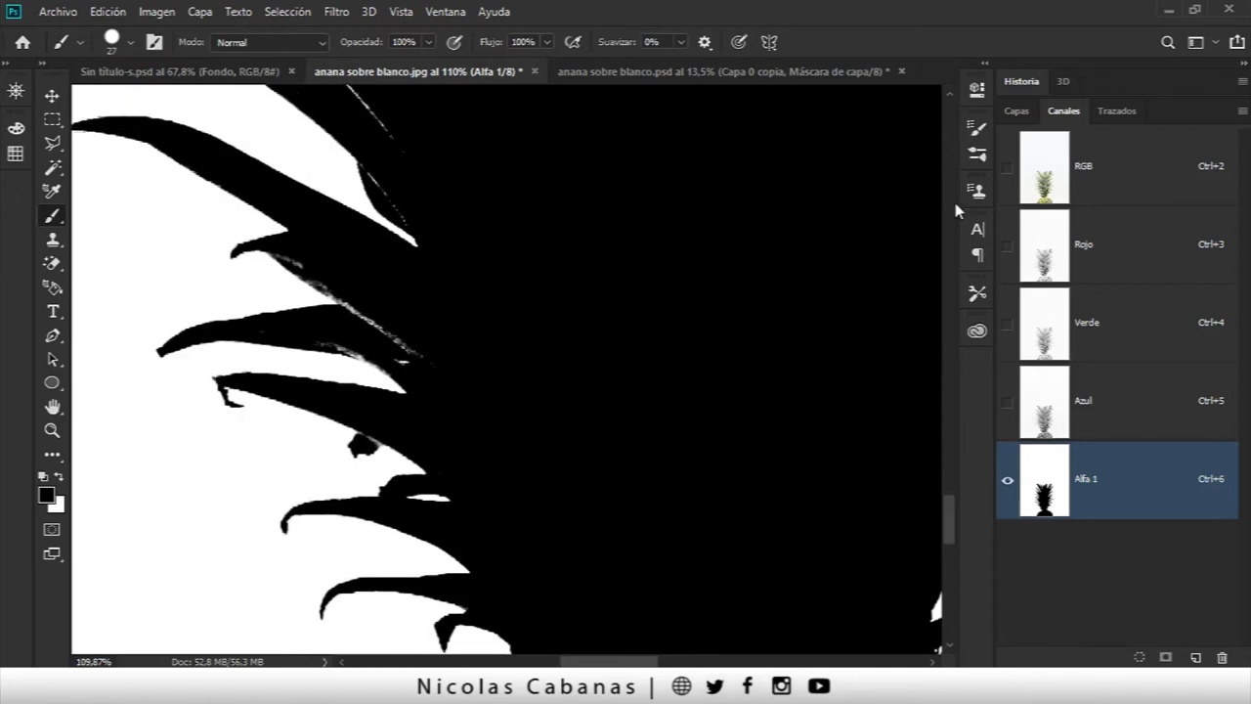
Step: Open the Channels panel thumbnail settings twice, dismissing them without changes
{"action": "left_click", "coordinate": [1241, 111]}
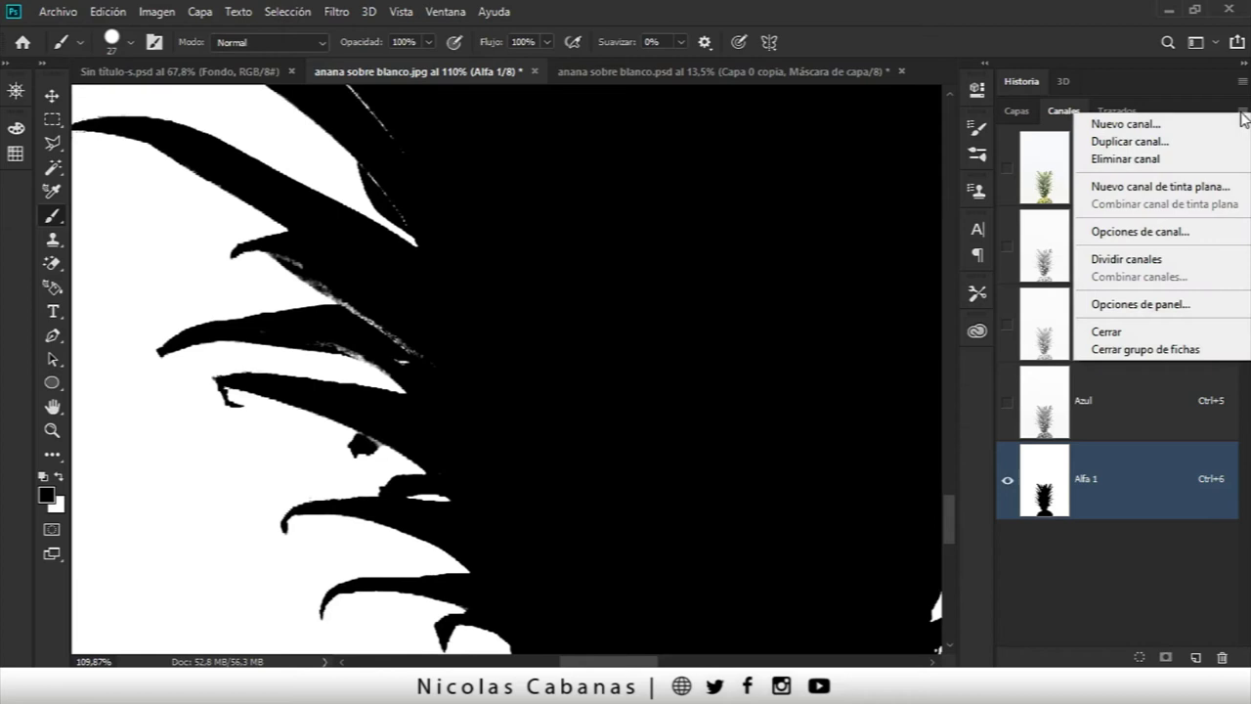
{"action": "left_click", "coordinate": [1122, 305]}
{"action": "left_click", "coordinate": [722, 186]}
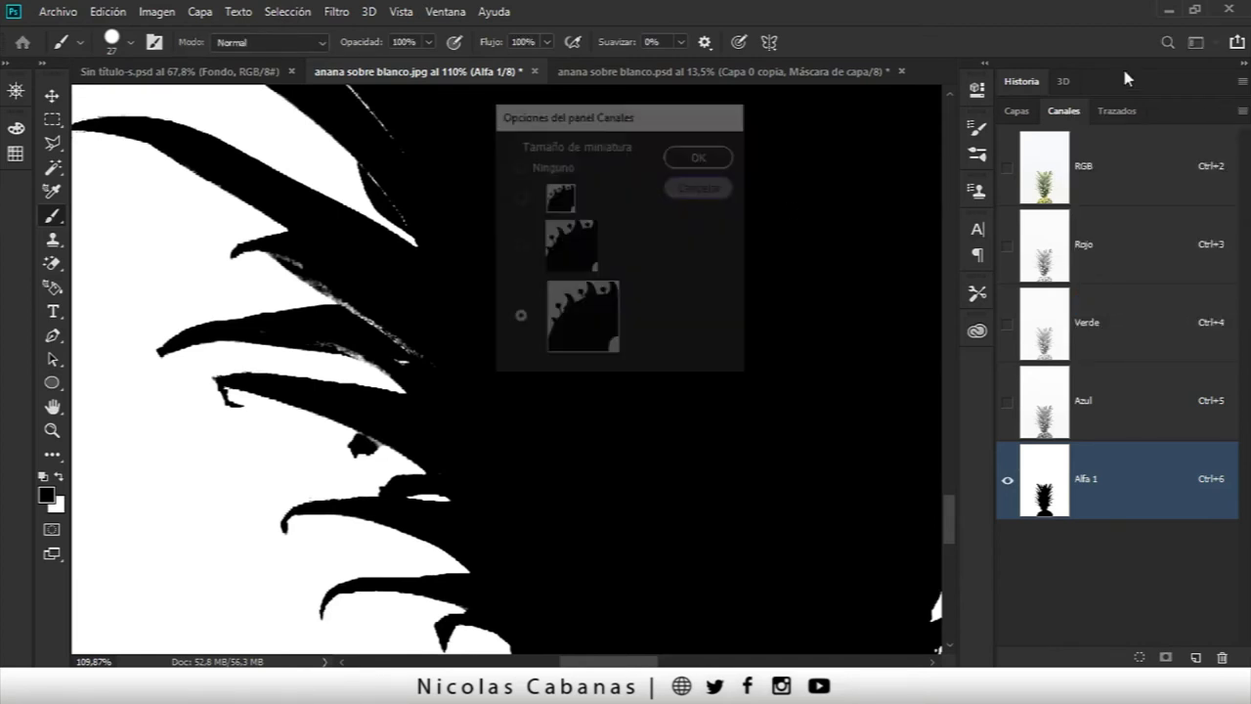
{"action": "left_click", "coordinate": [1241, 111]}
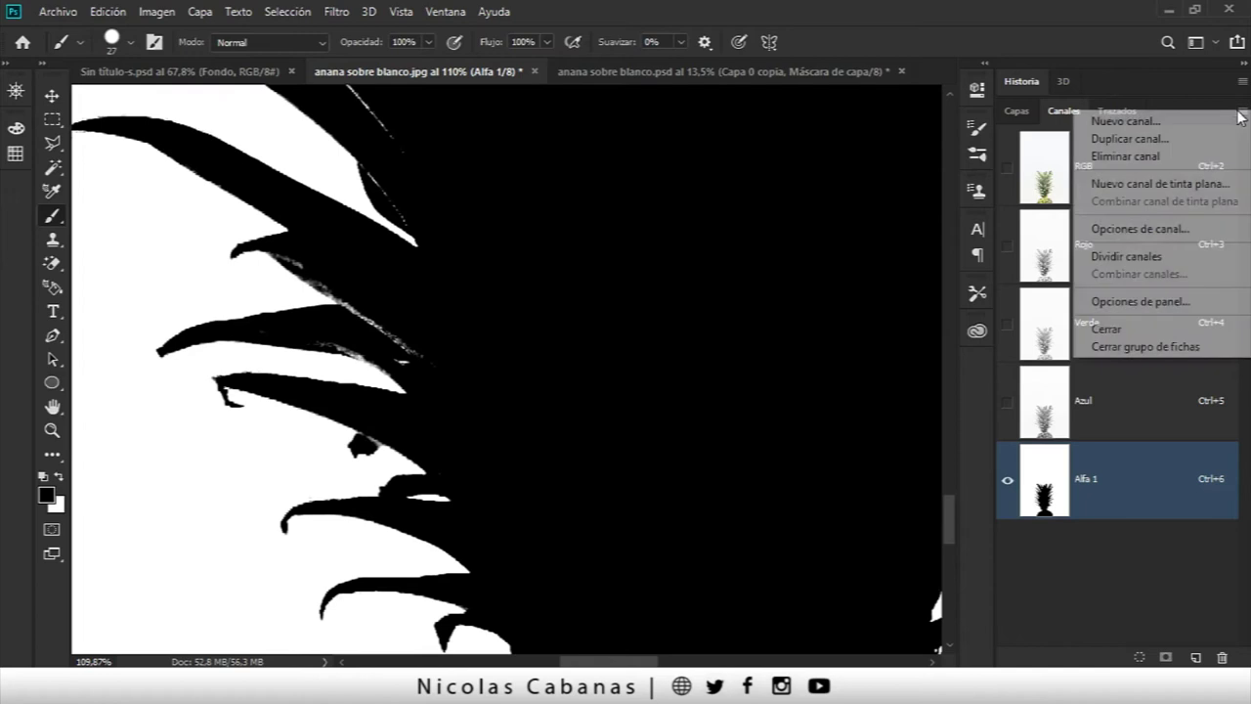
{"action": "left_click", "coordinate": [1129, 301]}
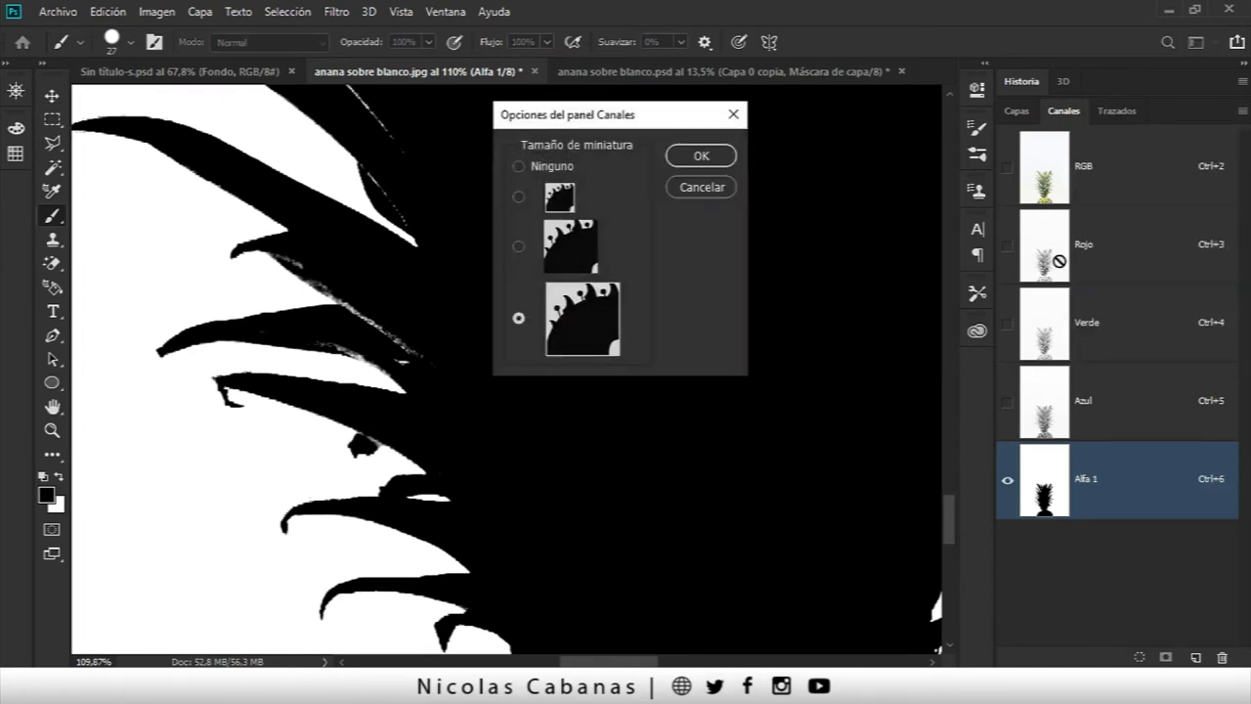
{"action": "left_click", "coordinate": [722, 185]}
Step: In Alfa 1's channel options, set the overlay colour to magenta (fc00ff) and opacity to 50%
{"action": "left_click", "coordinate": [1241, 111]}
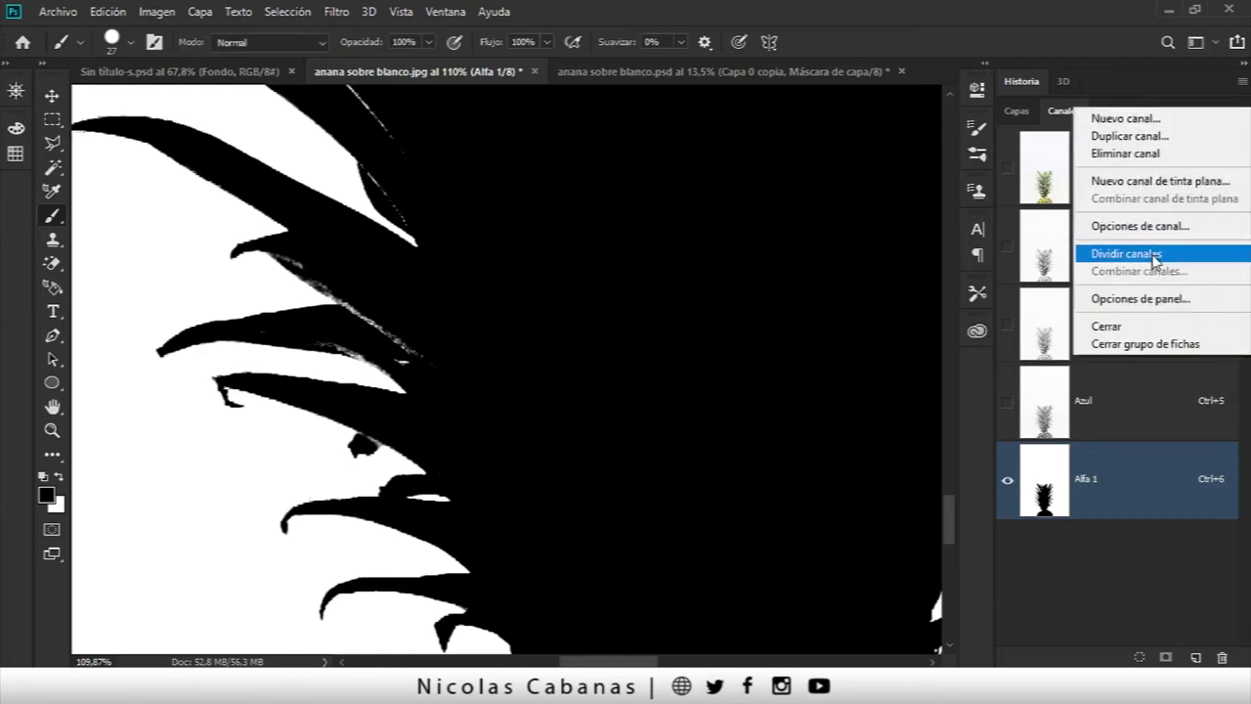
{"action": "left_click", "coordinate": [1138, 228]}
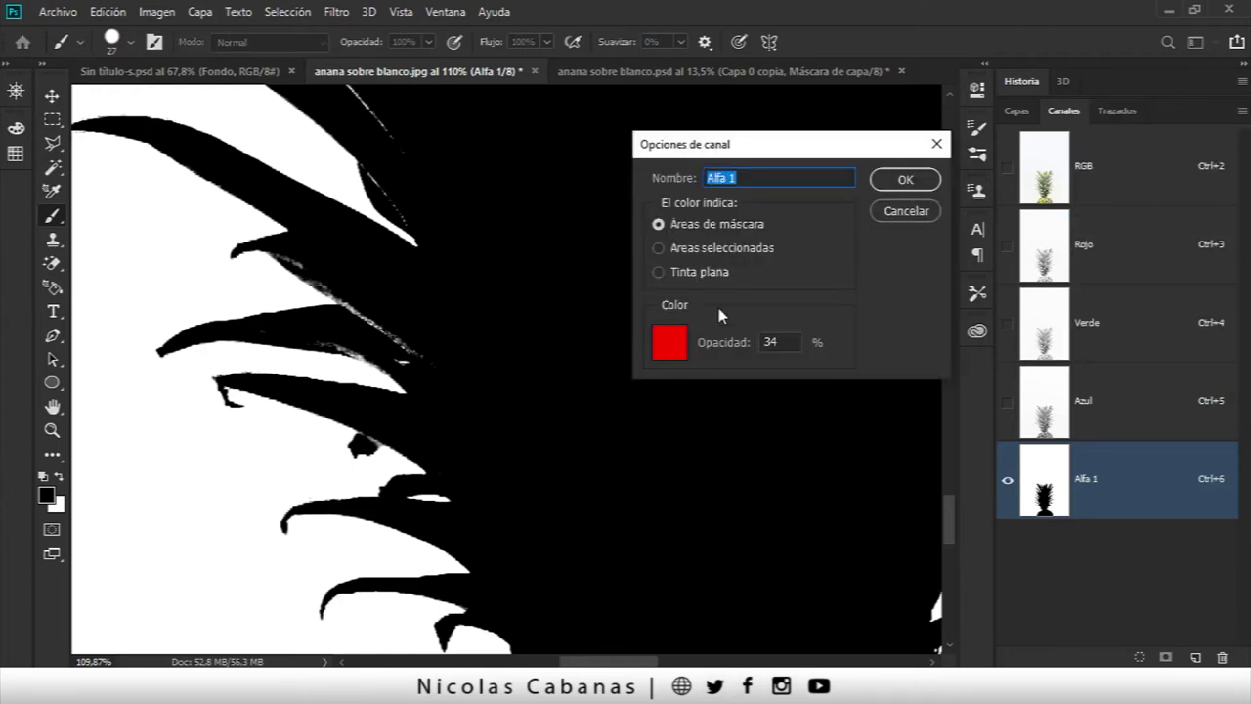
{"action": "left_click", "coordinate": [672, 347]}
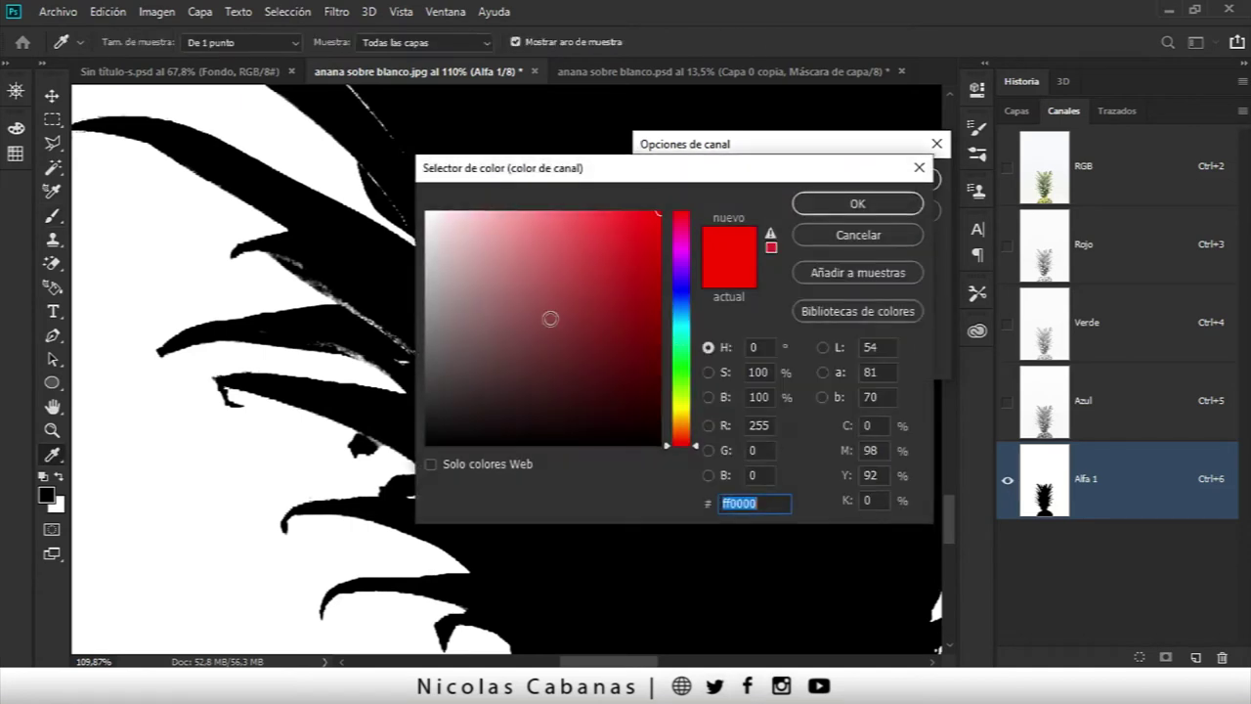
{"action": "left_click_drag", "start_coordinate": [682, 296], "coordinate": [692, 254]}
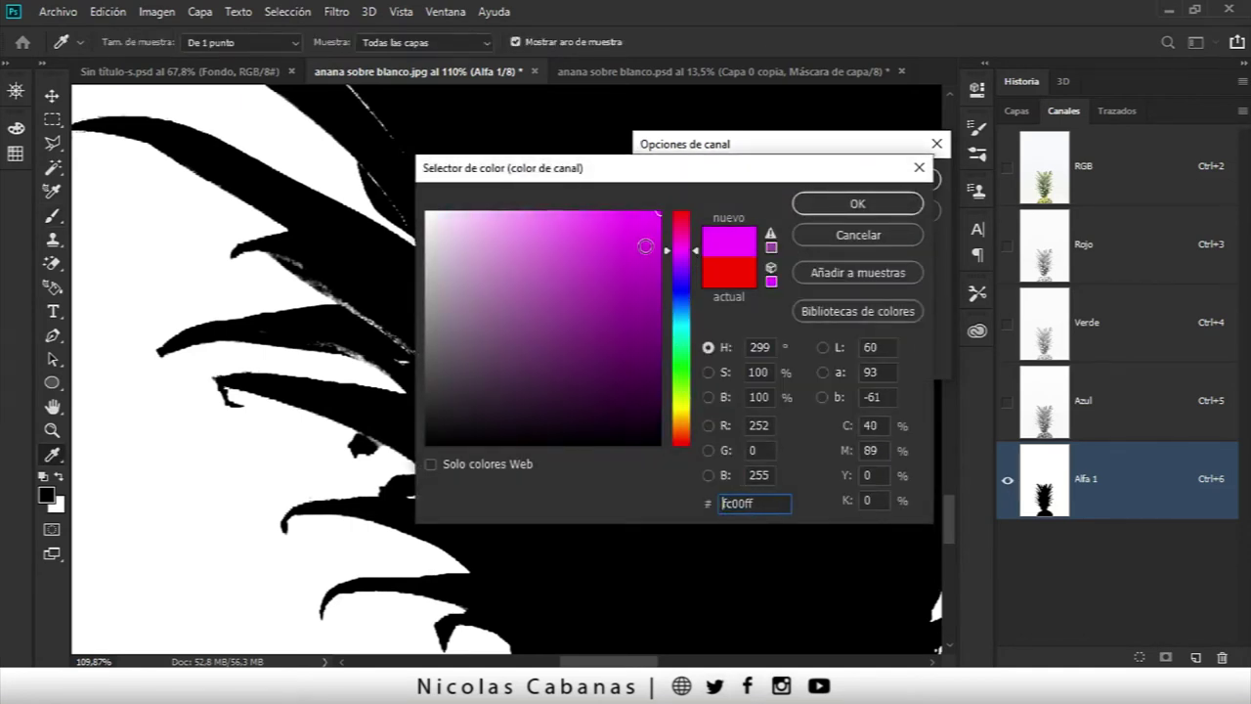
{"action": "left_click", "coordinate": [859, 203]}
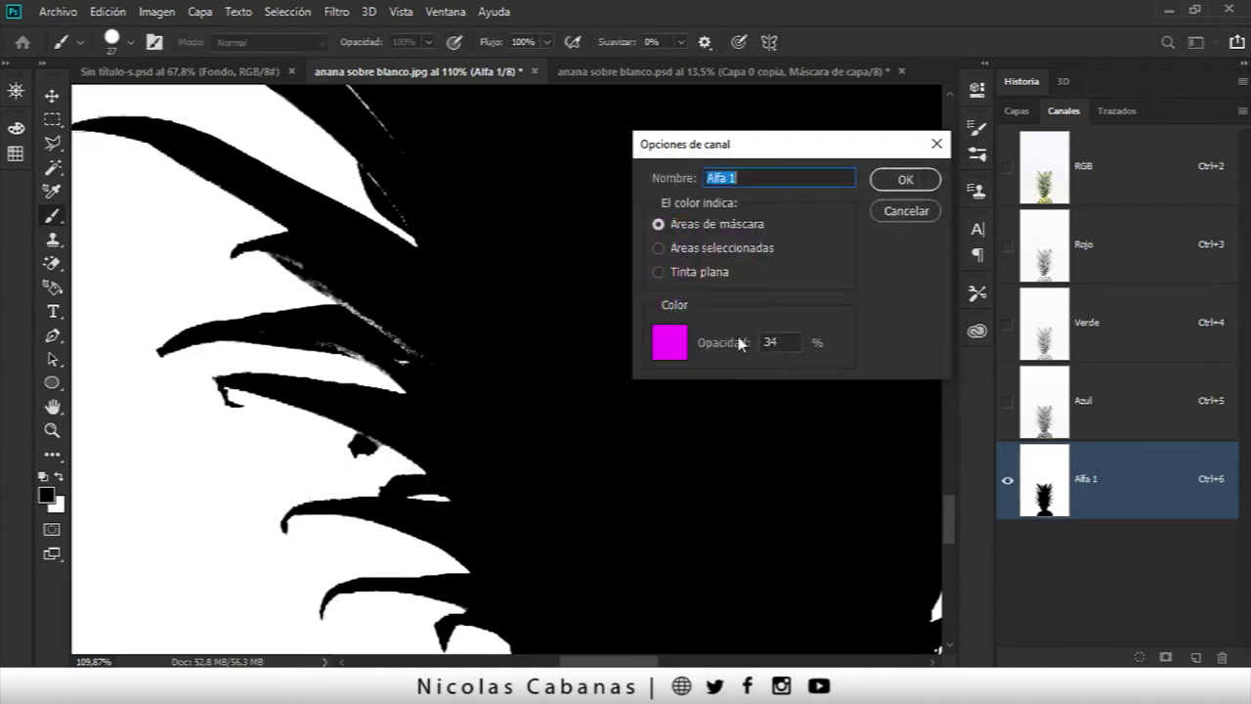
{"action": "left_click", "coordinate": [793, 341]}
{"action": "type", "text": "50"}
{"action": "left_click", "coordinate": [918, 178]}
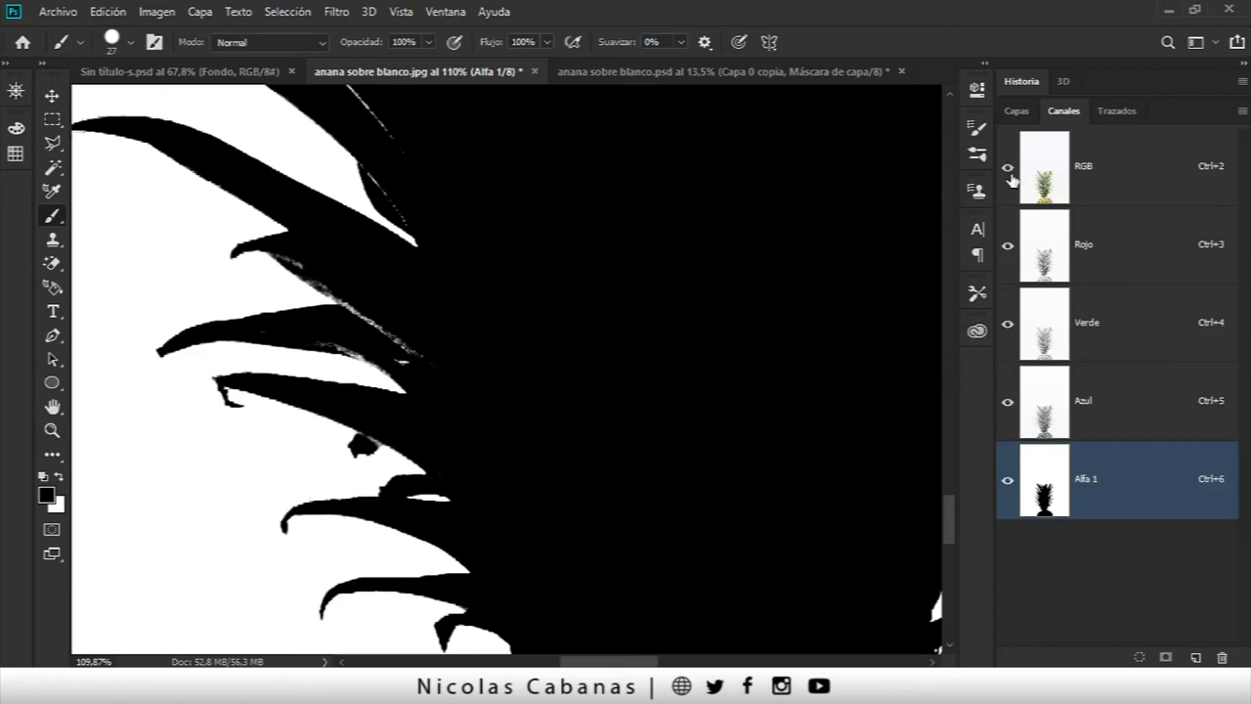
Step: Show the colour image under the overlay and paint the whitish fringe along a leaf edge into the mask
{"action": "left_click", "coordinate": [1009, 170]}
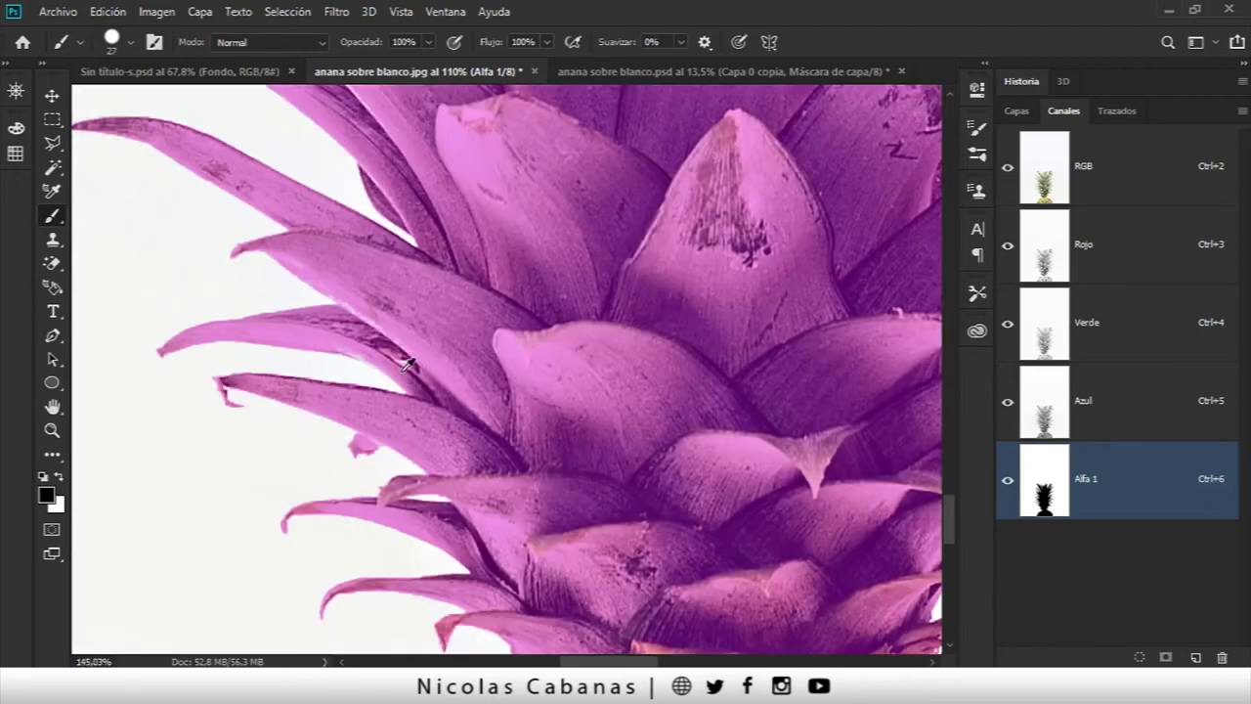
{"action": "scroll", "coordinate": [408, 364], "scroll_direction": "up", "scroll_amount": 1}
{"action": "scroll", "coordinate": [581, 413], "scroll_direction": "up", "scroll_amount": 1}
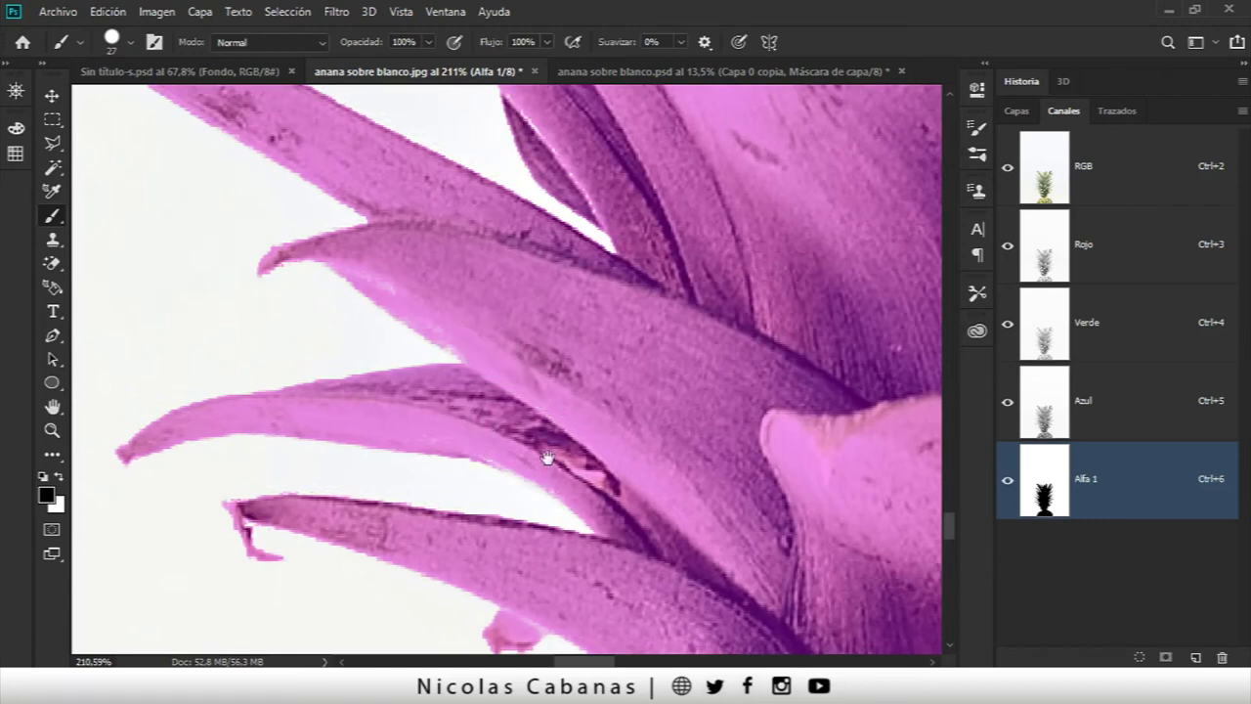
{"action": "scroll", "coordinate": [547, 458], "scroll_direction": "up", "scroll_amount": 1}
{"action": "scroll", "coordinate": [528, 430], "scroll_direction": "up", "scroll_amount": 1}
{"action": "scroll", "coordinate": [513, 405], "scroll_direction": "up", "scroll_amount": 1}
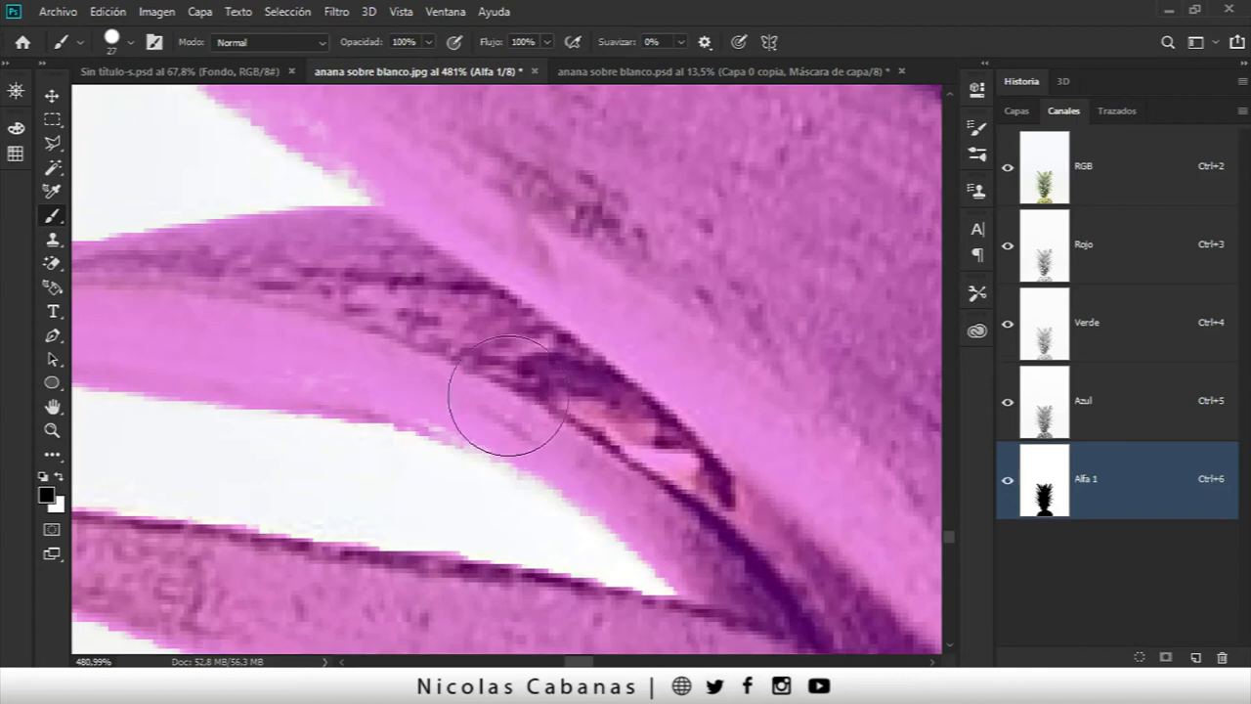
{"action": "scroll", "coordinate": [494, 264], "scroll_direction": "down", "scroll_amount": 3}
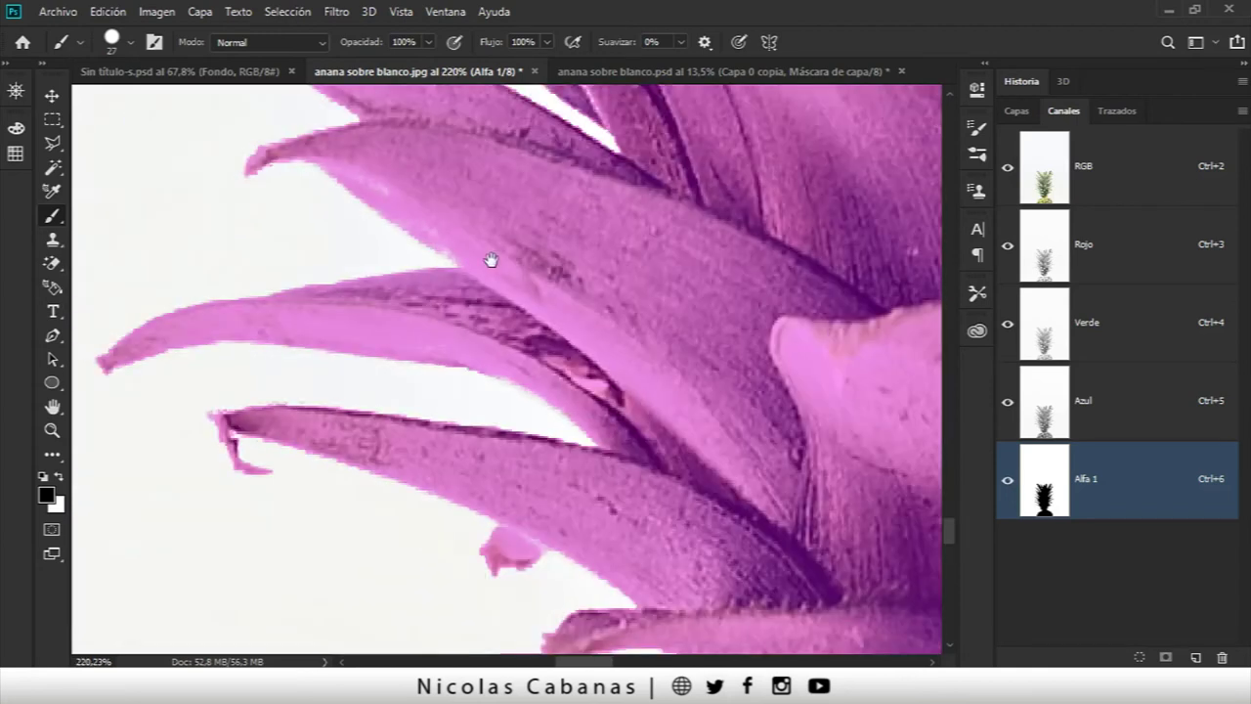
{"action": "scroll", "coordinate": [551, 439], "scroll_direction": "up", "scroll_amount": 1}
{"action": "scroll", "coordinate": [441, 343], "scroll_direction": "up", "scroll_amount": 1}
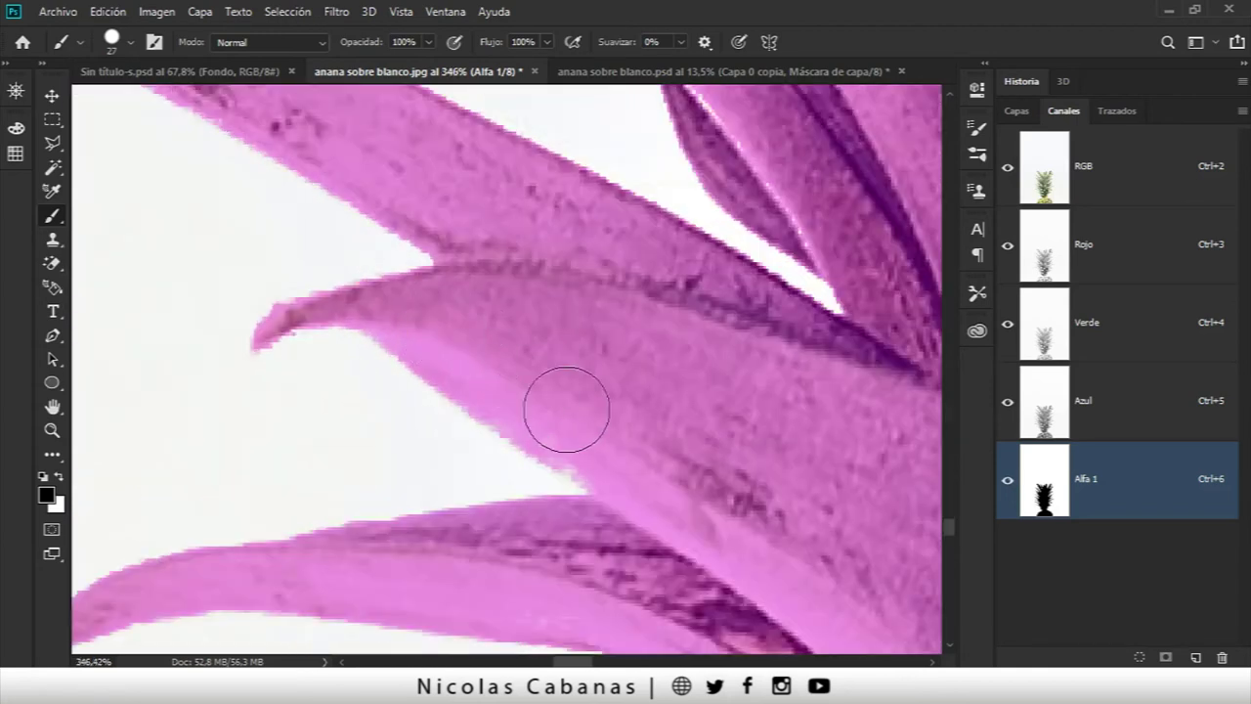
{"action": "scroll", "coordinate": [589, 472], "scroll_direction": "down", "scroll_amount": 3}
{"action": "scroll", "coordinate": [603, 476], "scroll_direction": "up", "scroll_amount": 3}
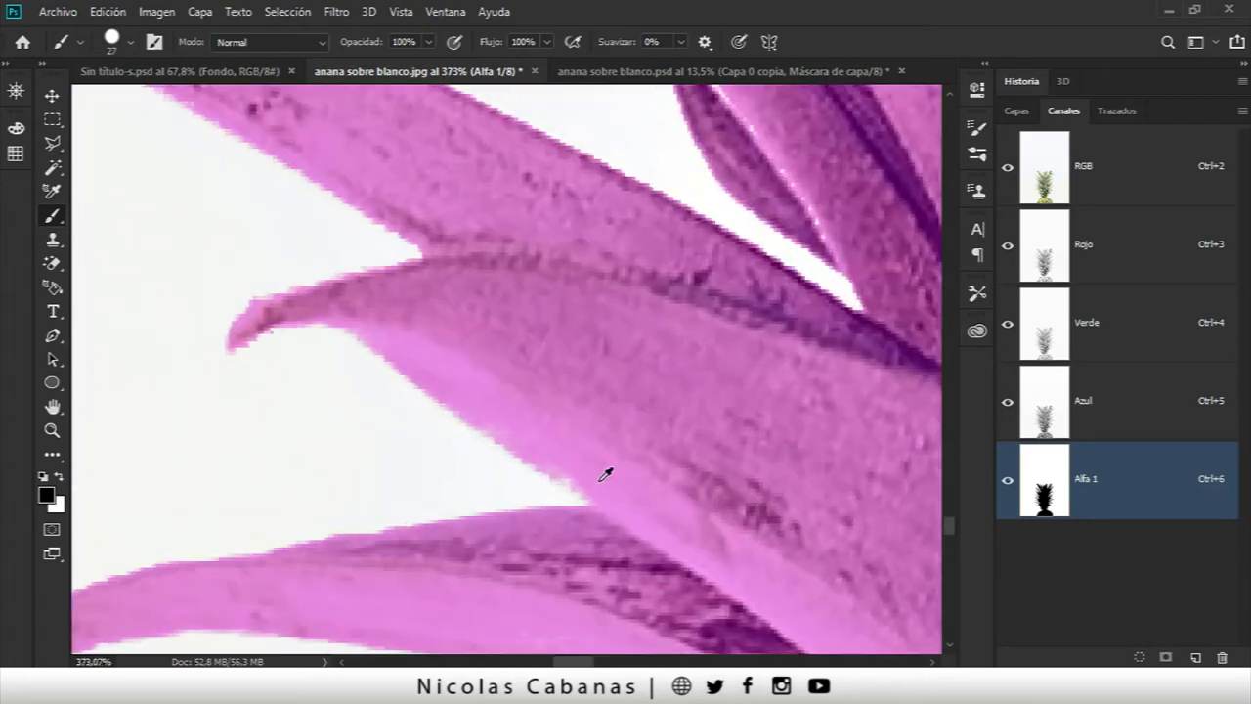
{"action": "scroll", "coordinate": [590, 439], "scroll_direction": "down", "scroll_amount": 2}
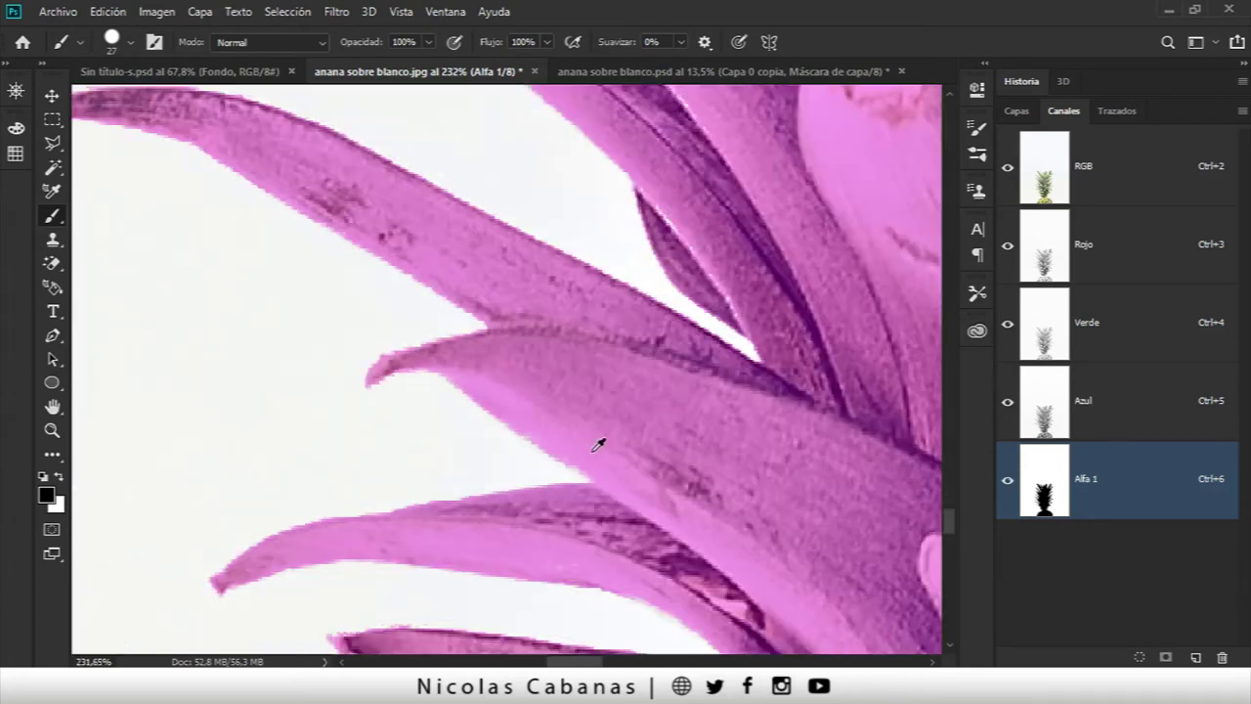
{"action": "scroll", "coordinate": [597, 438], "scroll_direction": "down", "scroll_amount": 2}
{"action": "scroll", "coordinate": [433, 506], "scroll_direction": "up", "scroll_amount": 1}
{"action": "scroll", "coordinate": [387, 368], "scroll_direction": "up", "scroll_amount": 1}
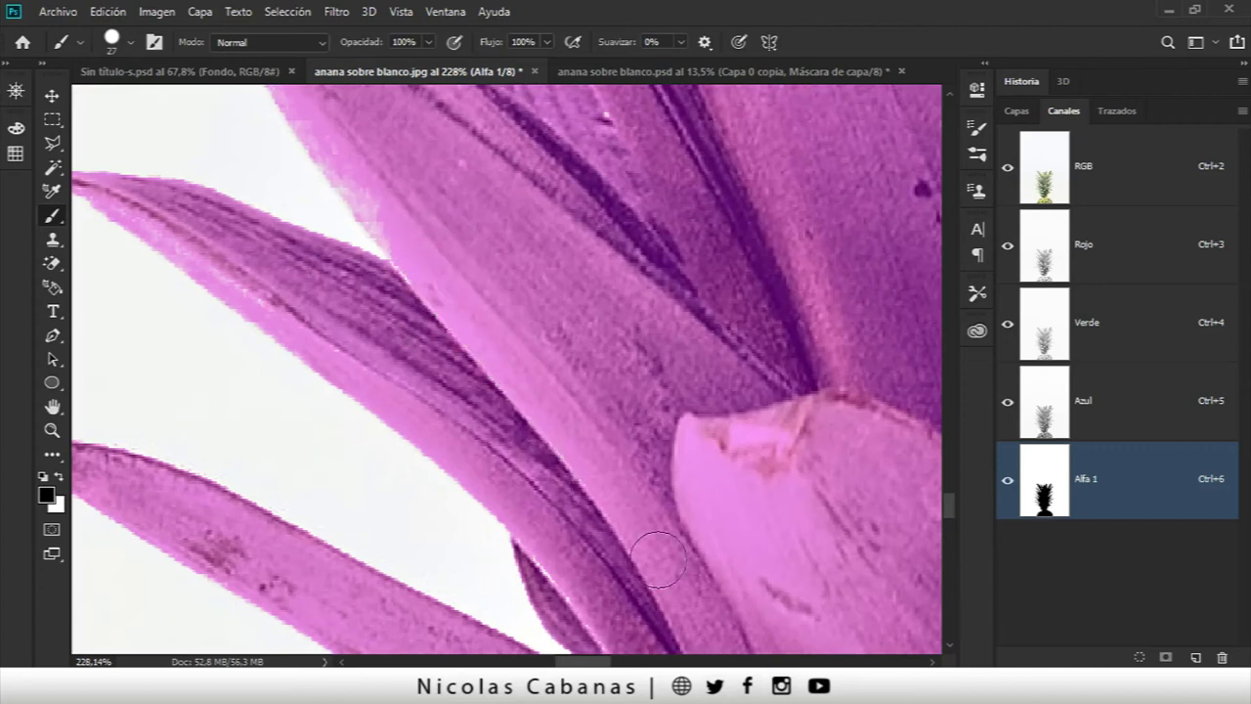
{"action": "left_click_drag", "start_coordinate": [456, 212], "coordinate": [615, 480]}
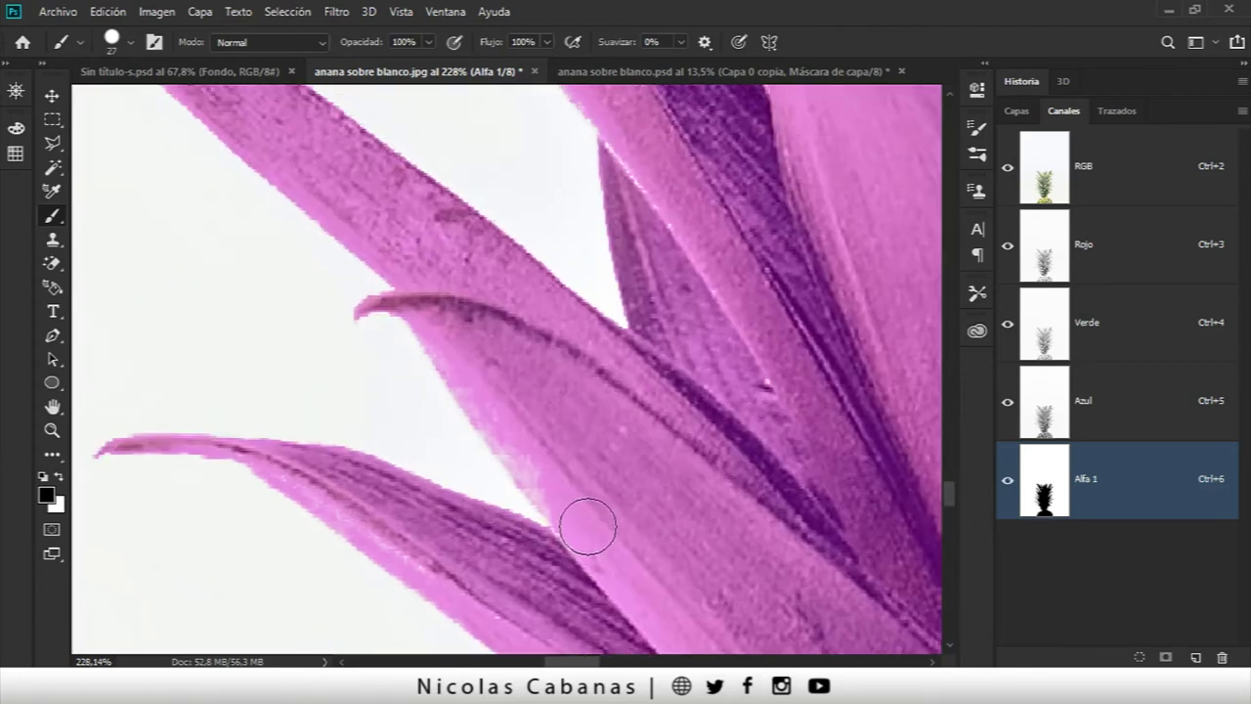
{"action": "mouse_move", "coordinate": [584, 537]}
{"action": "left_mouse_down"}
{"action": "mouse_move", "coordinate": [539, 439]}
{"action": "mouse_move", "coordinate": [447, 318]}
{"action": "mouse_move", "coordinate": [492, 371]}
{"action": "left_mouse_up"}
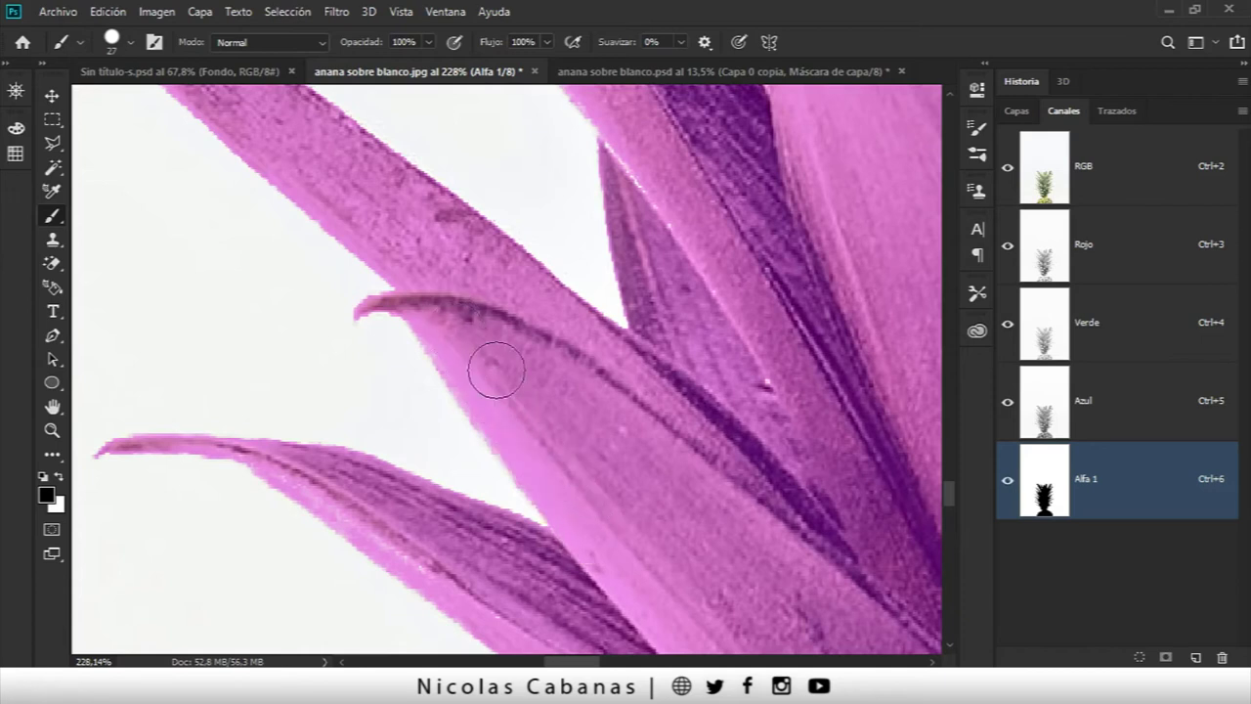
Step: Move to the curled leaf tip and shrink the brush to 5 px, keeping black as foreground
{"action": "mouse_move", "coordinate": [801, 345]}
{"action": "left_mouse_down"}
{"action": "mouse_move", "coordinate": [664, 358]}
{"action": "mouse_move", "coordinate": [630, 431]}
{"action": "left_mouse_up"}
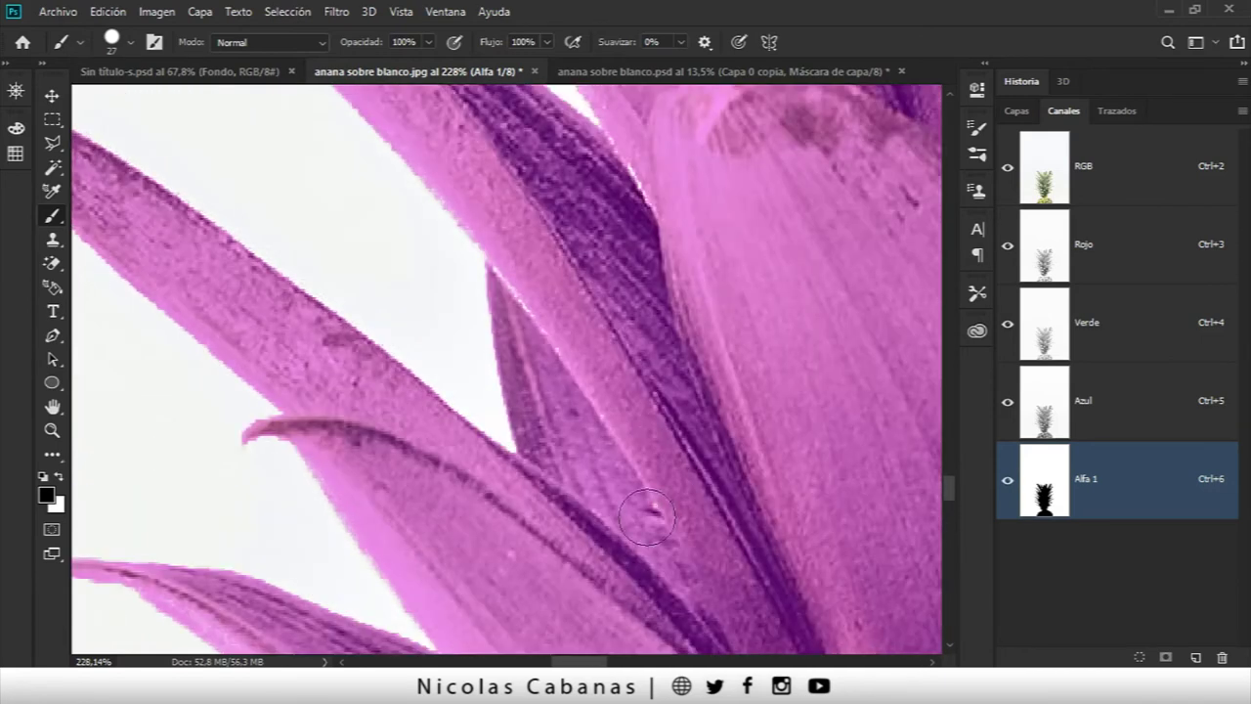
{"action": "left_click_drag", "start_coordinate": [643, 202], "coordinate": [629, 420]}
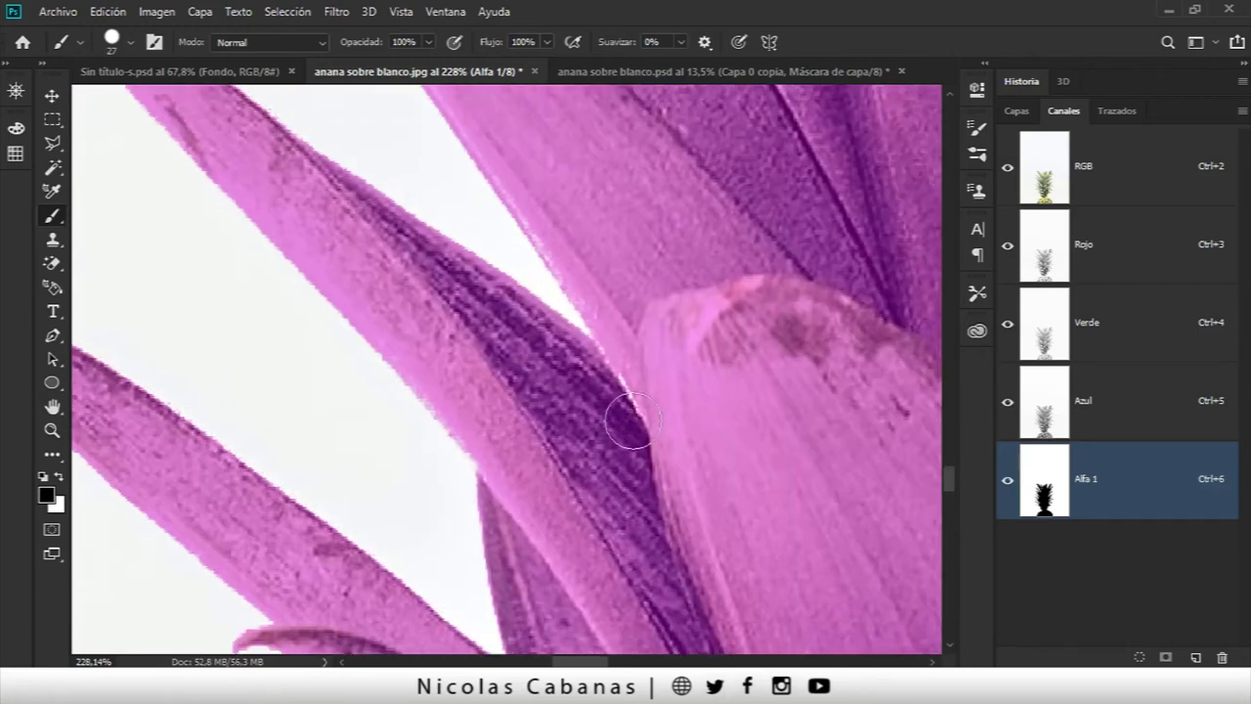
{"action": "mouse_move", "coordinate": [469, 357]}
{"action": "left_mouse_down"}
{"action": "mouse_move", "coordinate": [551, 391]}
{"action": "mouse_move", "coordinate": [538, 488]}
{"action": "left_mouse_up"}
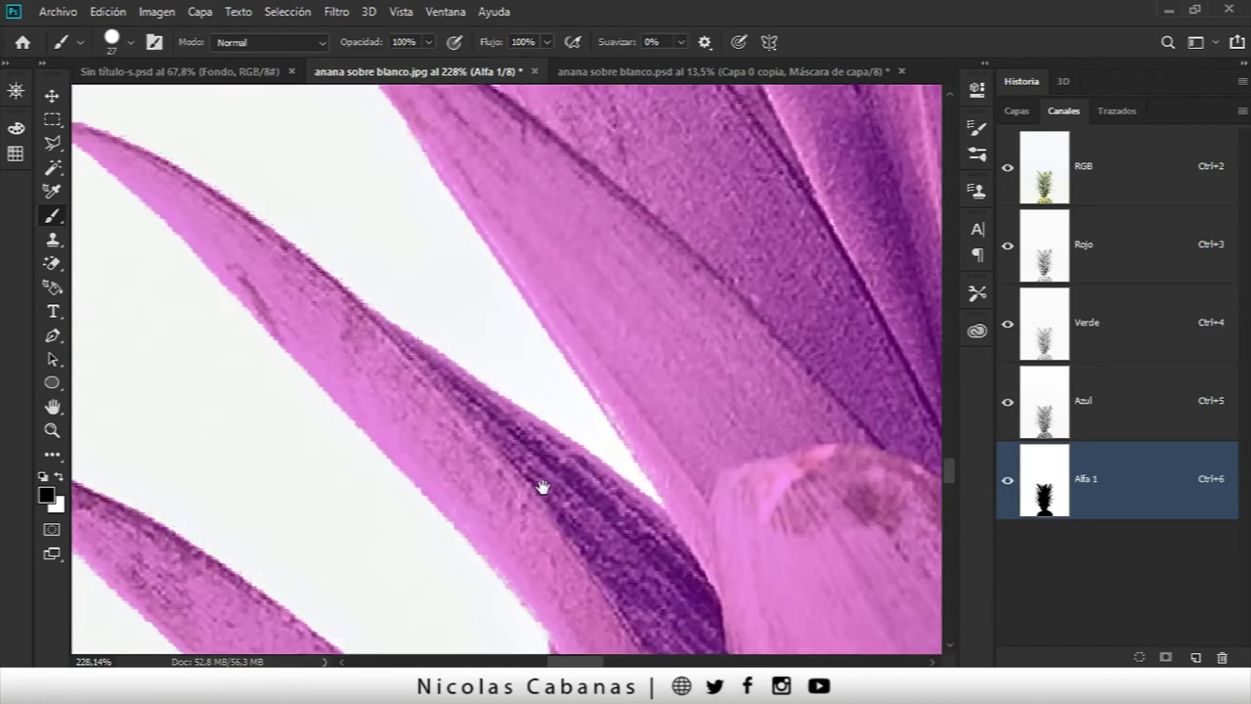
{"action": "left_click_drag", "start_coordinate": [366, 279], "coordinate": [490, 346]}
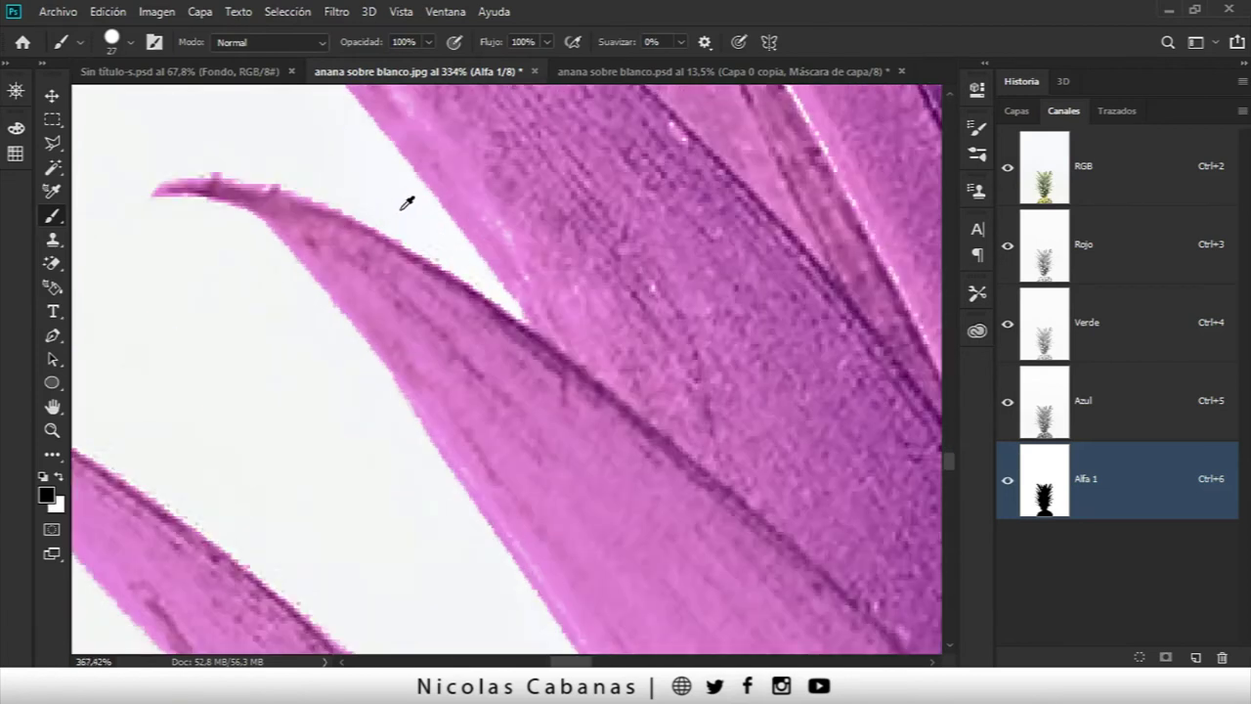
{"action": "scroll", "coordinate": [407, 202], "scroll_direction": "up", "scroll_amount": 5}
{"action": "left_click_drag", "start_coordinate": [448, 267], "coordinate": [475, 286]}
{"action": "right_click", "coordinate": [489, 273], "text": "alt"}
{"action": "key", "text": "x"}
{"action": "right_click", "coordinate": [491, 281], "text": "alt"}
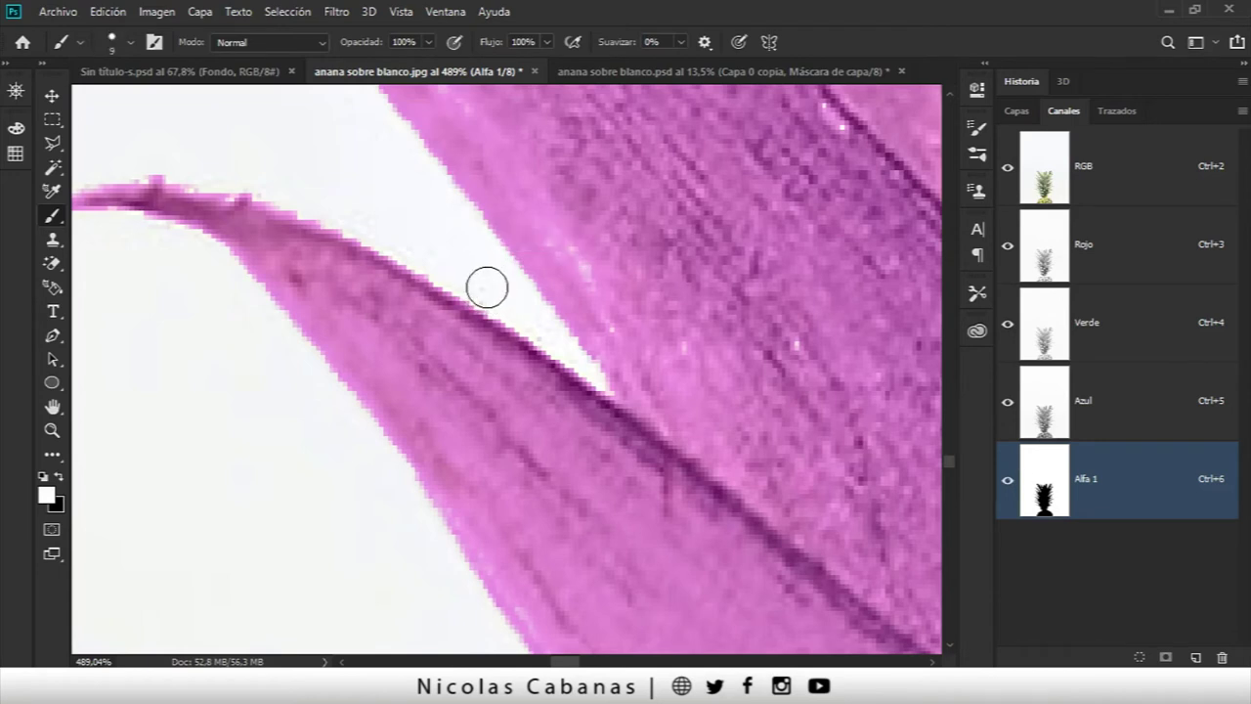
{"action": "right_click", "coordinate": [531, 316], "text": "alt"}
{"action": "scroll", "coordinate": [419, 257], "scroll_direction": "up", "scroll_amount": 2}
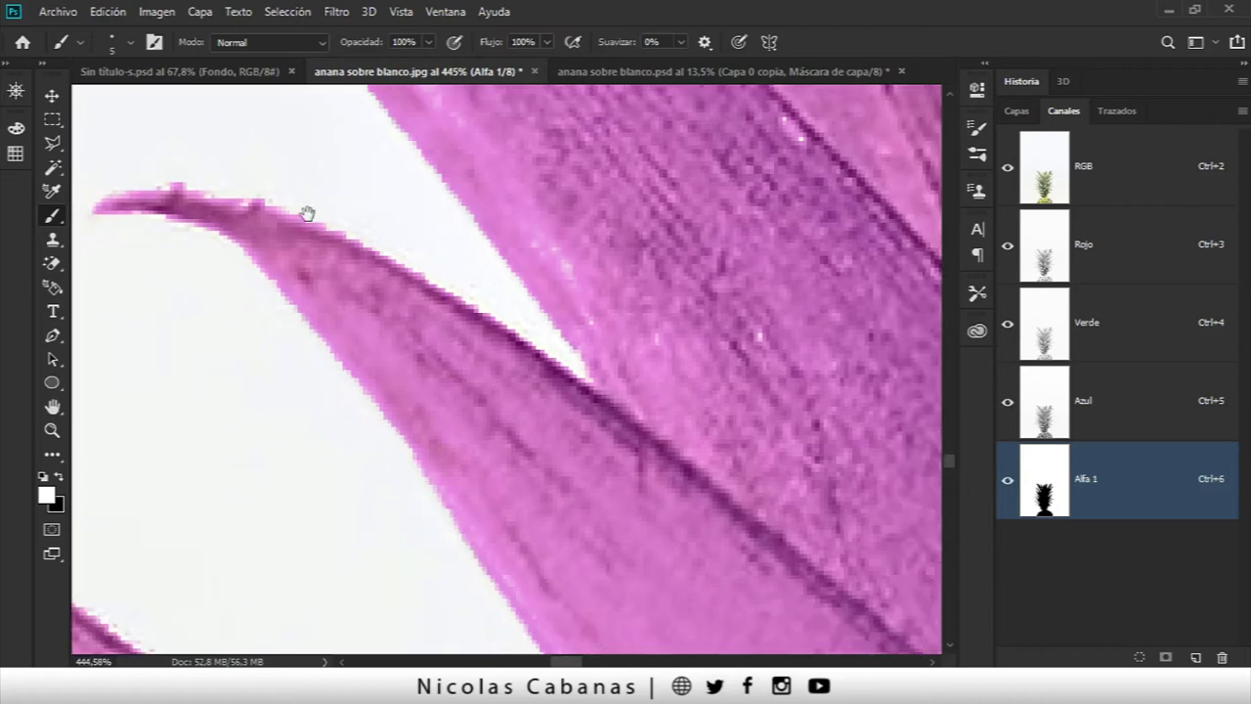
{"action": "key", "text": "x"}
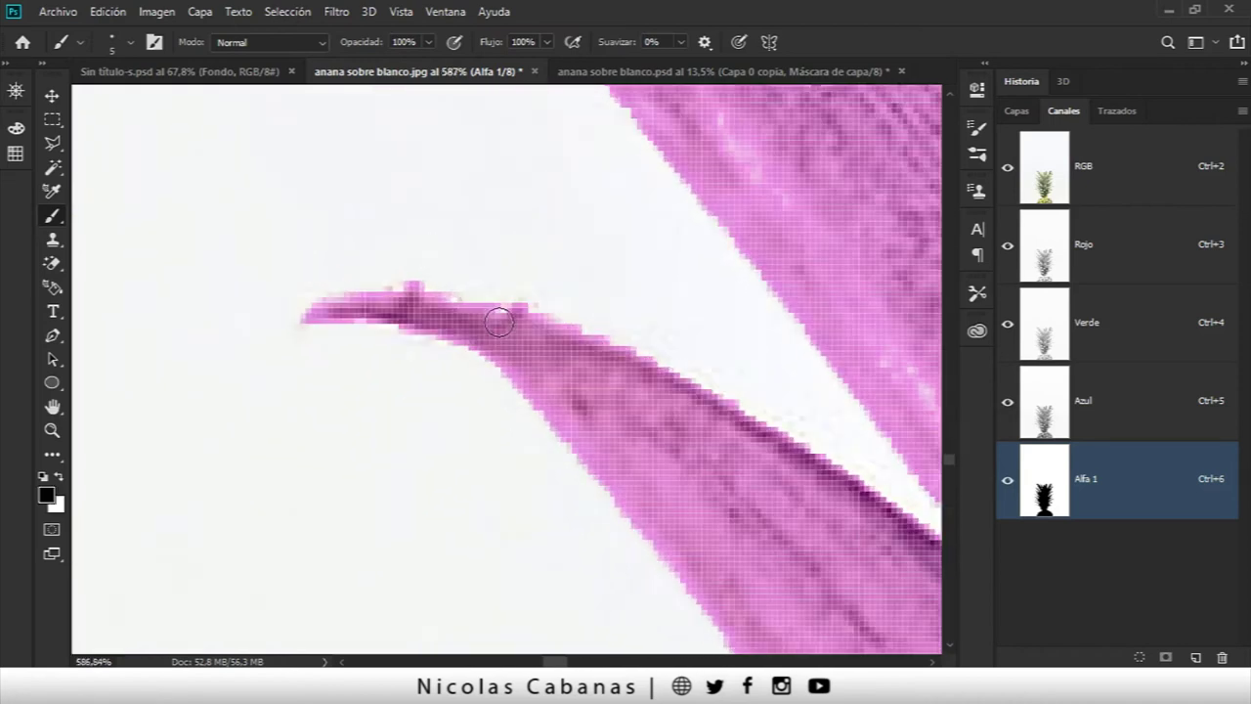
{"action": "scroll", "coordinate": [498, 318], "scroll_direction": "down", "scroll_amount": 5}
Step: Enlarge the brush to 25 px and move the view to the neighbouring upper leaf tips
{"action": "right_click", "coordinate": [677, 233], "text": "alt"}
{"action": "left_click_drag", "start_coordinate": [677, 235], "coordinate": [702, 237]}
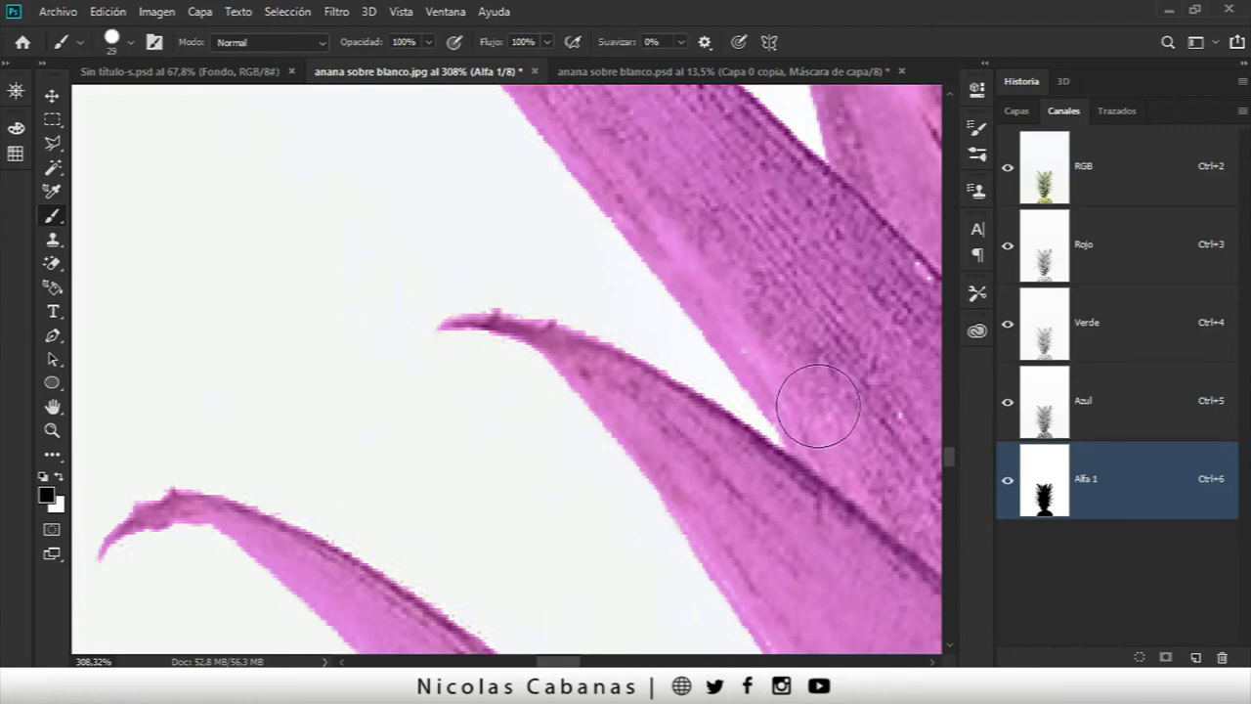
{"action": "scroll", "coordinate": [811, 332], "scroll_direction": "down", "scroll_amount": 3}
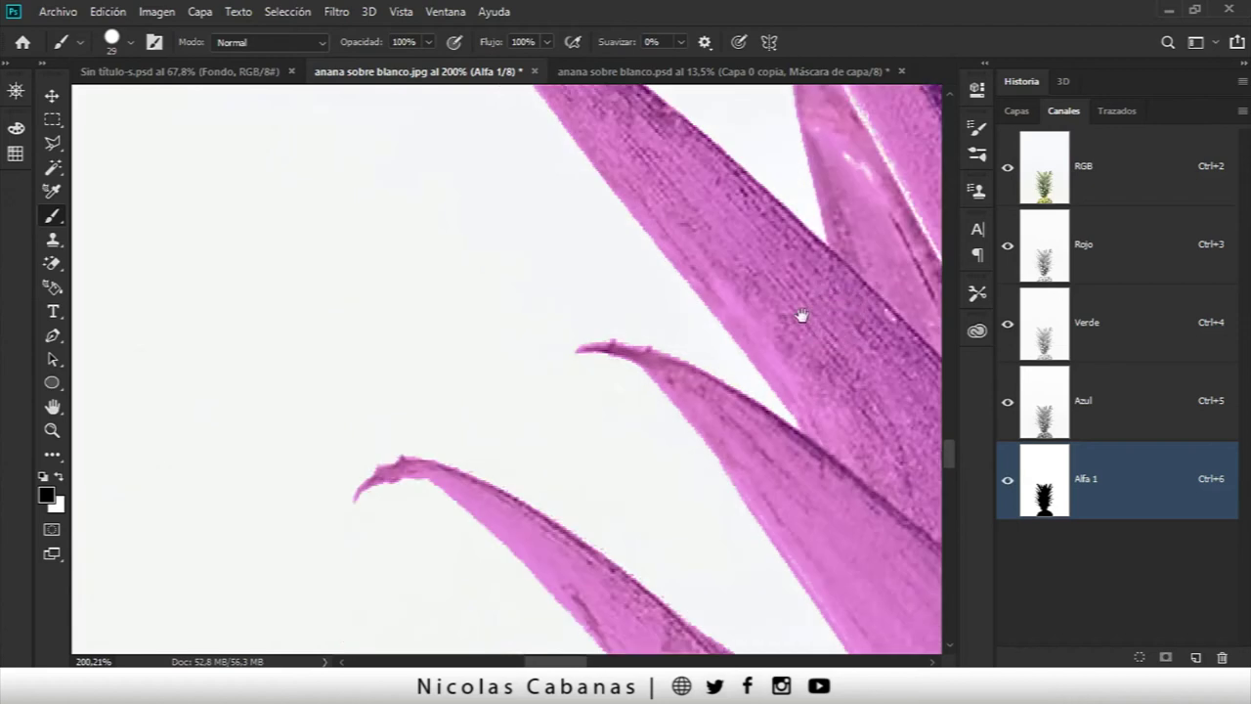
{"action": "left_click_drag", "start_coordinate": [801, 316], "coordinate": [586, 372]}
{"action": "mouse_move", "coordinate": [660, 400]}
{"action": "left_mouse_down"}
{"action": "mouse_move", "coordinate": [602, 499]}
{"action": "mouse_move", "coordinate": [605, 331]}
{"action": "left_mouse_up"}
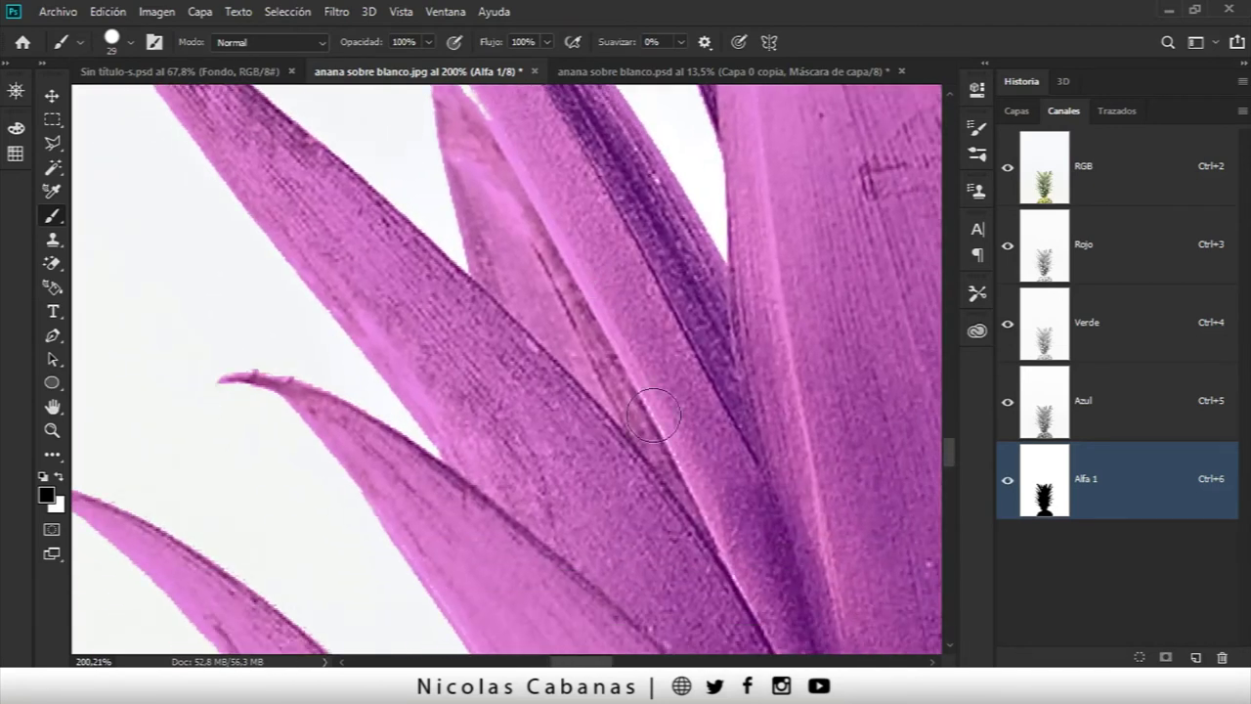
{"action": "left_click_drag", "start_coordinate": [581, 178], "coordinate": [680, 501]}
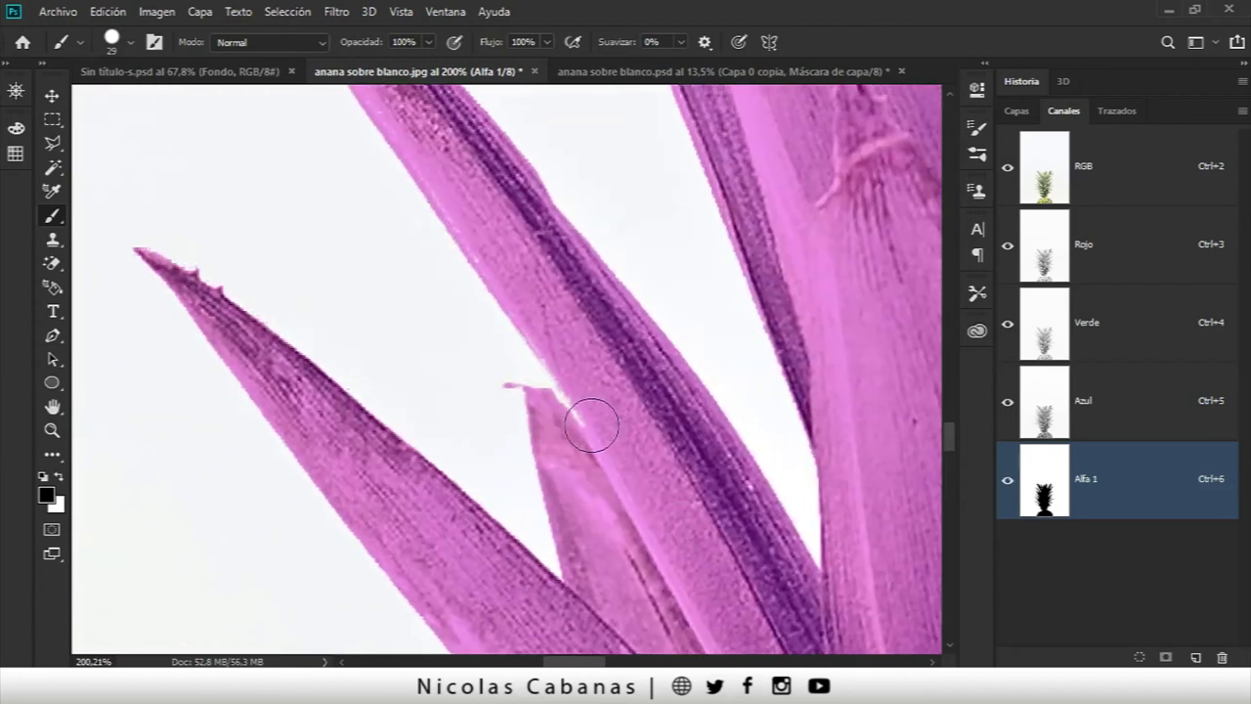
Step: Inspect Alfa 1 in black and white, reduce the brush to 15 px, and pan along the leaf
{"action": "left_click", "coordinate": [1008, 168]}
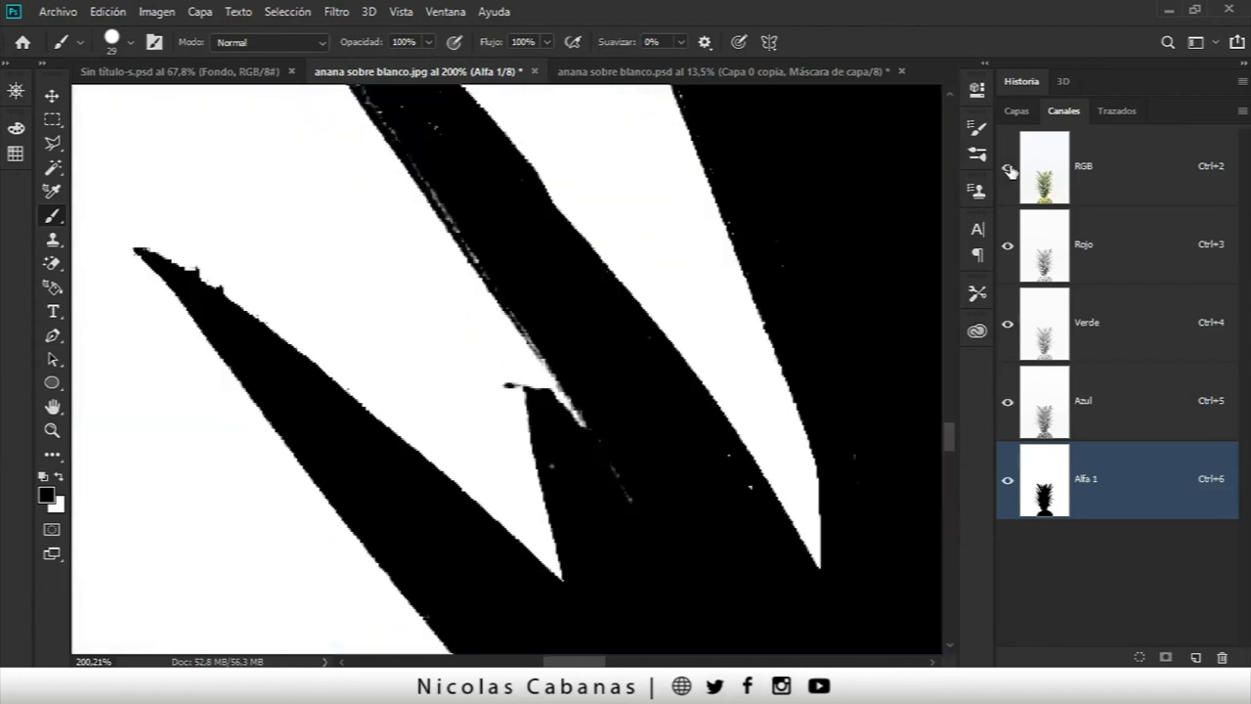
{"action": "left_click", "coordinate": [1007, 168]}
{"action": "scroll", "coordinate": [614, 435], "scroll_direction": "up", "scroll_amount": 3}
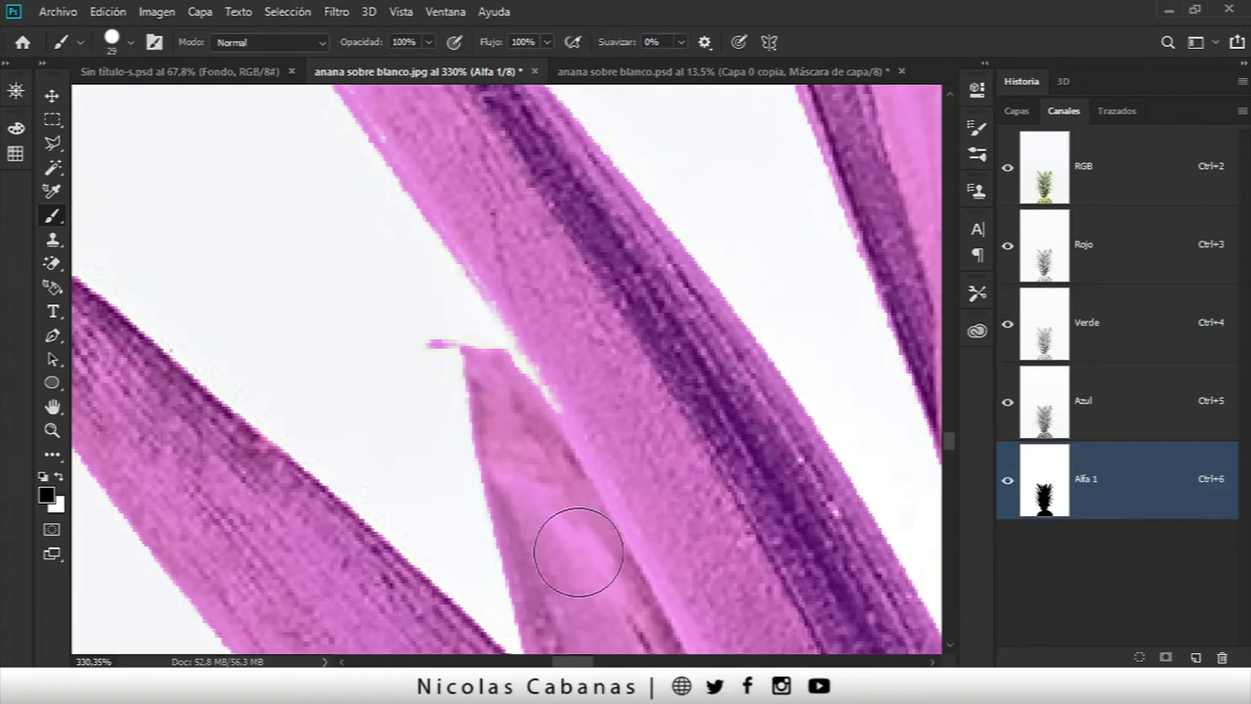
{"action": "scroll", "coordinate": [587, 332], "scroll_direction": "up", "scroll_amount": 2}
{"action": "scroll", "coordinate": [528, 307], "scroll_direction": "up", "scroll_amount": 2}
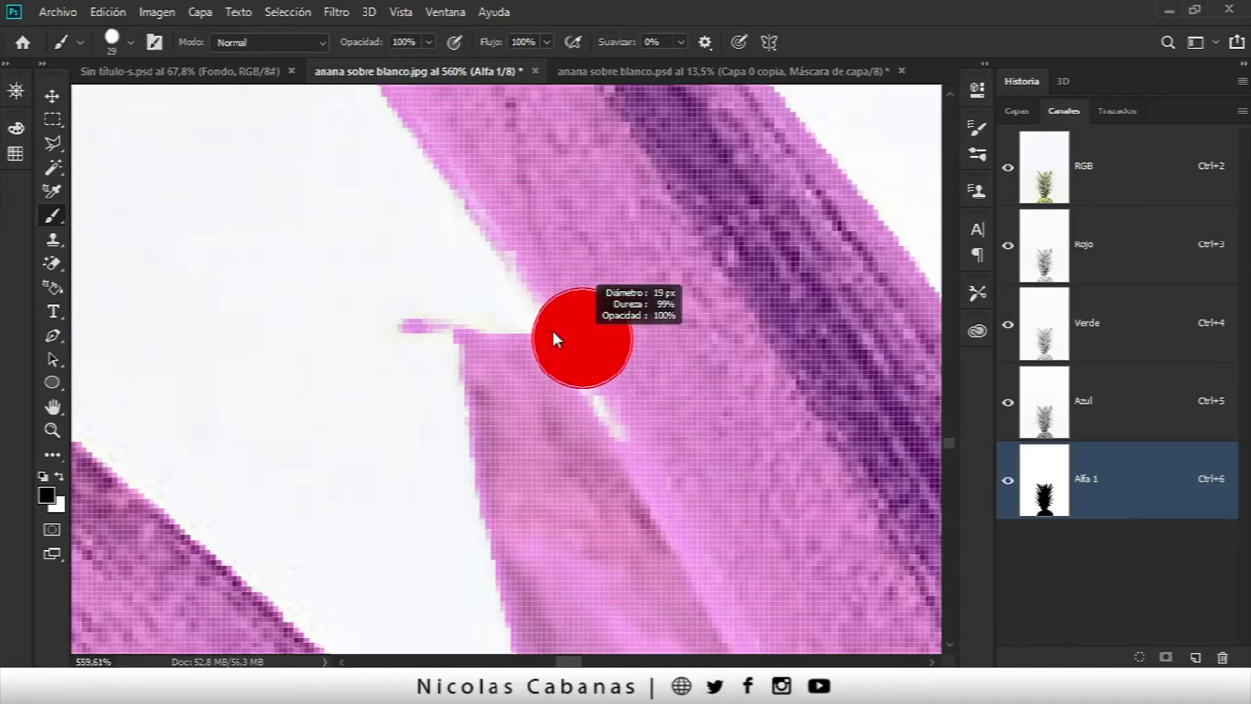
{"action": "left_click_drag", "start_coordinate": [553, 339], "coordinate": [540, 339]}
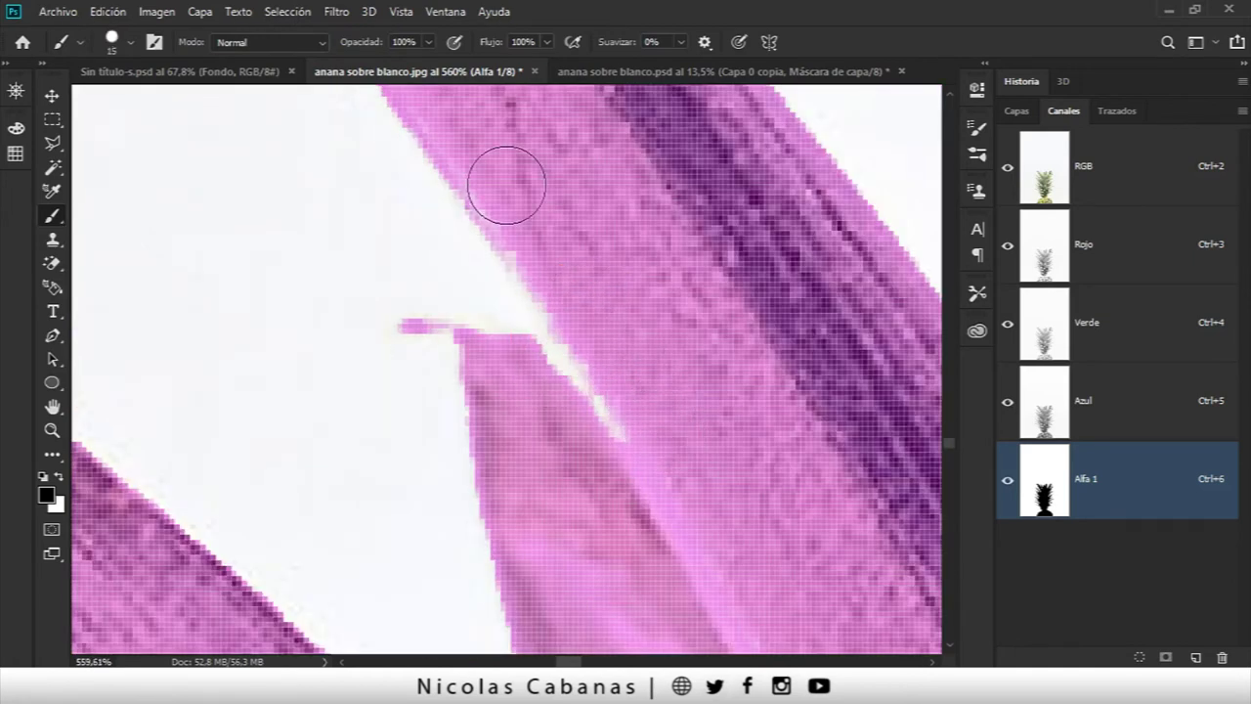
{"action": "scroll", "coordinate": [521, 194], "scroll_direction": "down", "scroll_amount": 3}
{"action": "left_click_drag", "start_coordinate": [519, 201], "coordinate": [632, 458]}
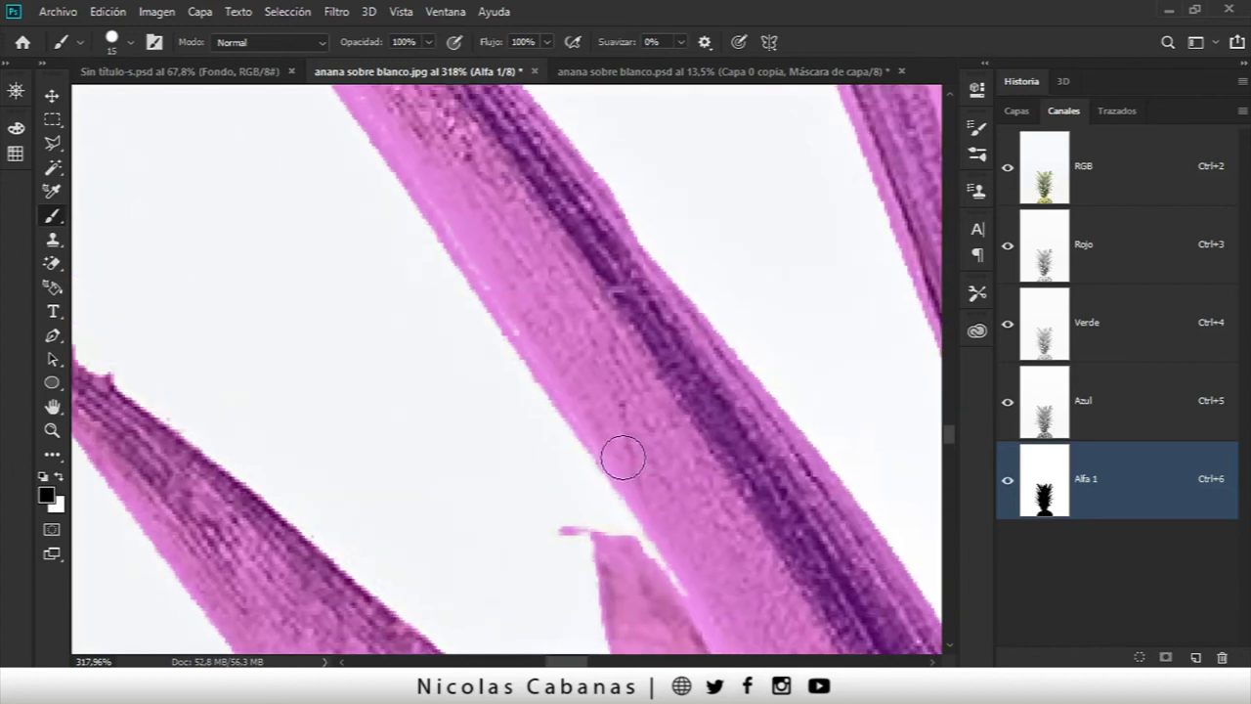
{"action": "left_click_drag", "start_coordinate": [421, 176], "coordinate": [576, 489]}
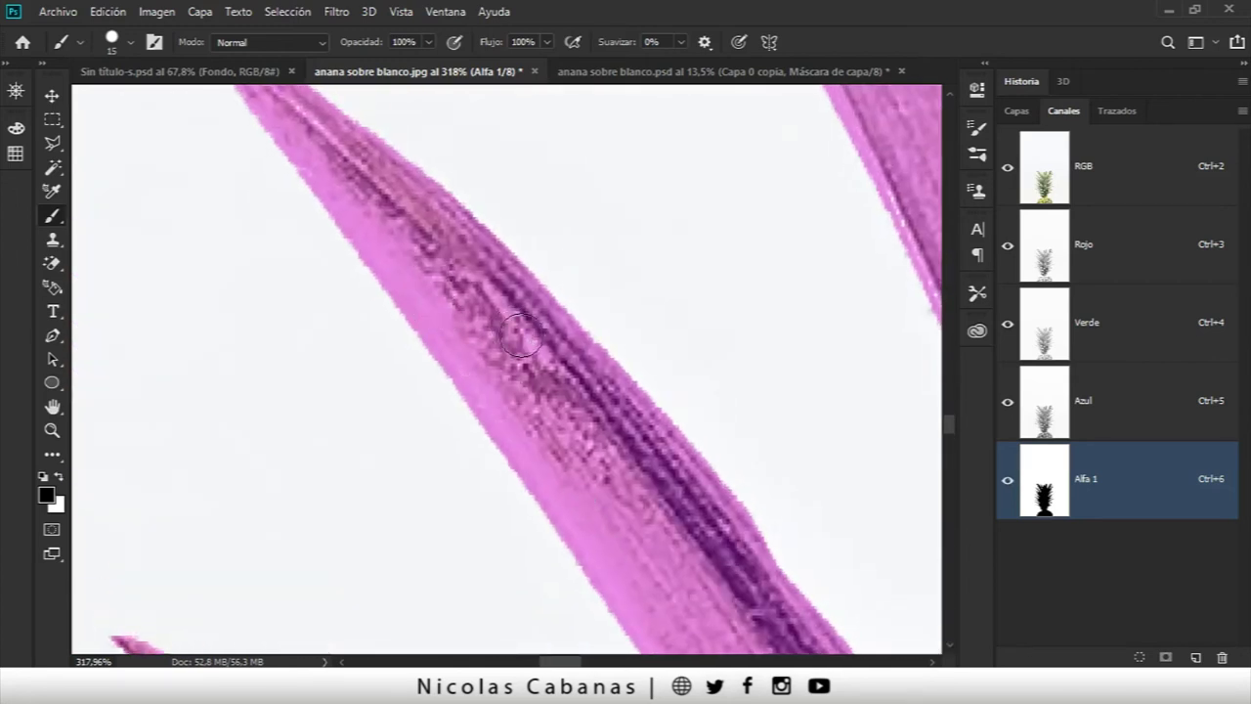
{"action": "scroll", "coordinate": [403, 227], "scroll_direction": "down", "scroll_amount": 2}
{"action": "scroll", "coordinate": [380, 161], "scroll_direction": "up", "scroll_amount": 2}
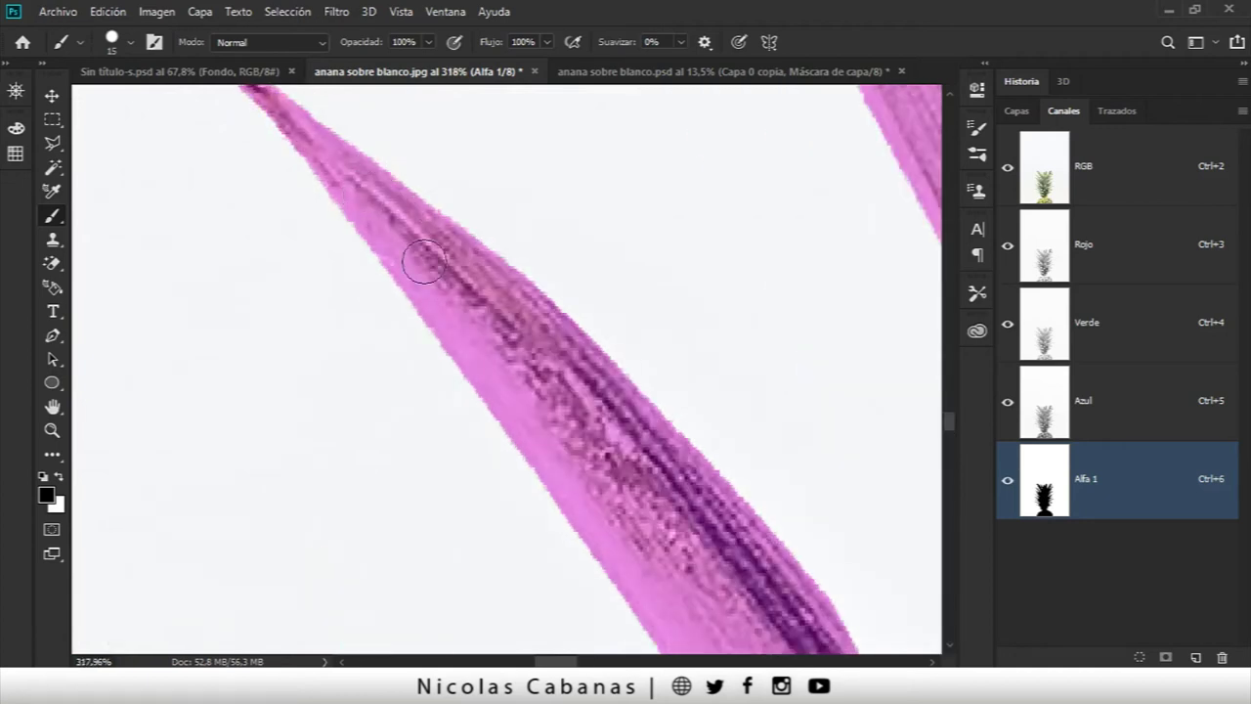
{"action": "scroll", "coordinate": [400, 250], "scroll_direction": "down", "scroll_amount": 1}
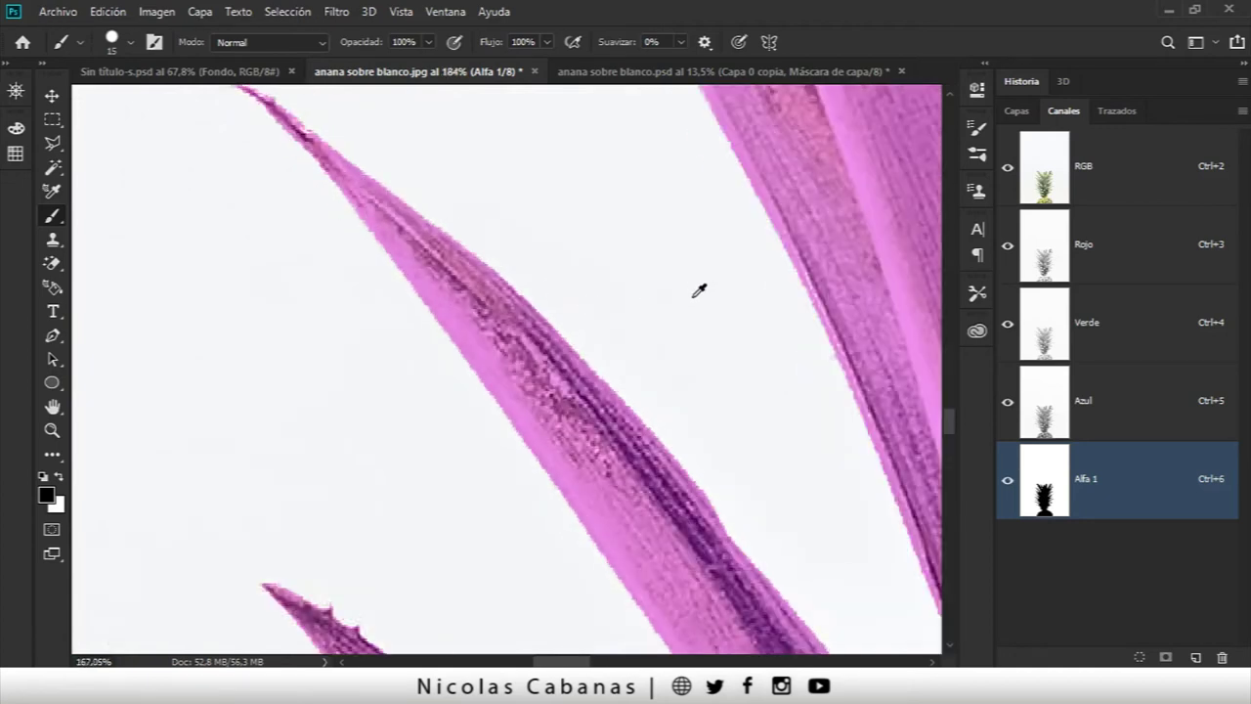
{"action": "scroll", "coordinate": [697, 313], "scroll_direction": "down", "scroll_amount": 1}
{"action": "scroll", "coordinate": [695, 335], "scroll_direction": "up", "scroll_amount": 1}
{"action": "scroll", "coordinate": [528, 352], "scroll_direction": "up", "scroll_amount": 1}
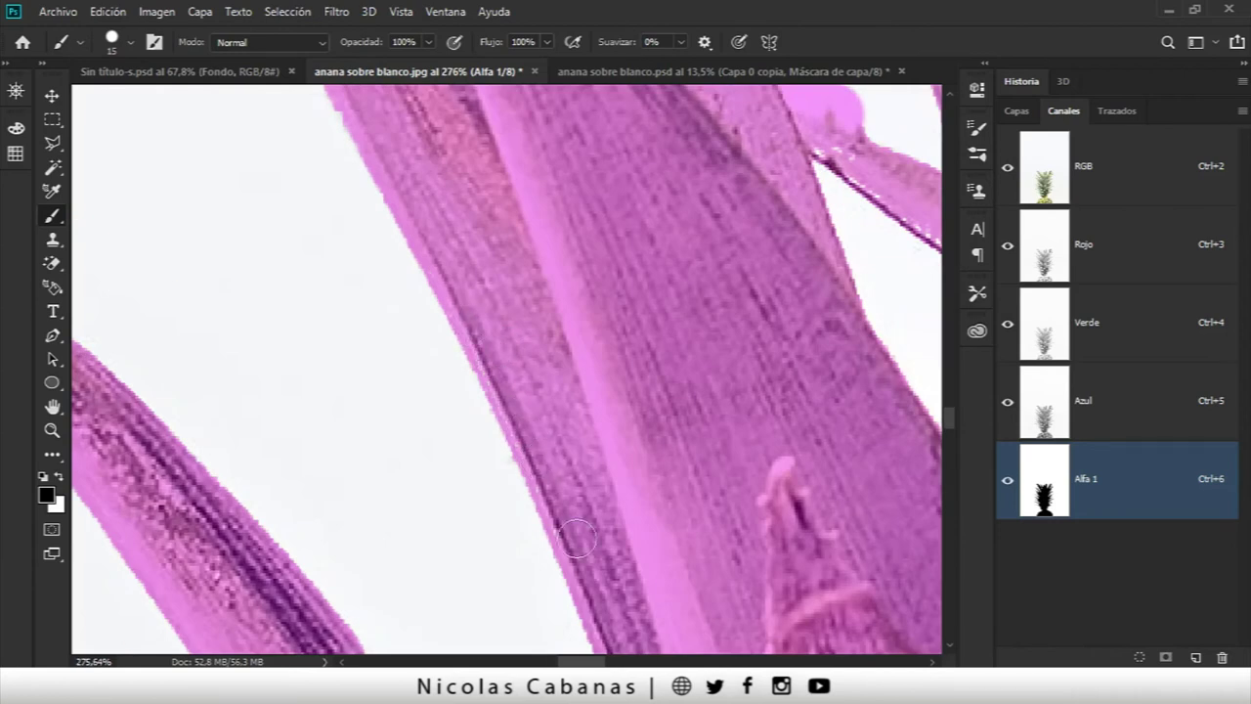
{"action": "scroll", "coordinate": [531, 320], "scroll_direction": "down", "scroll_amount": 1}
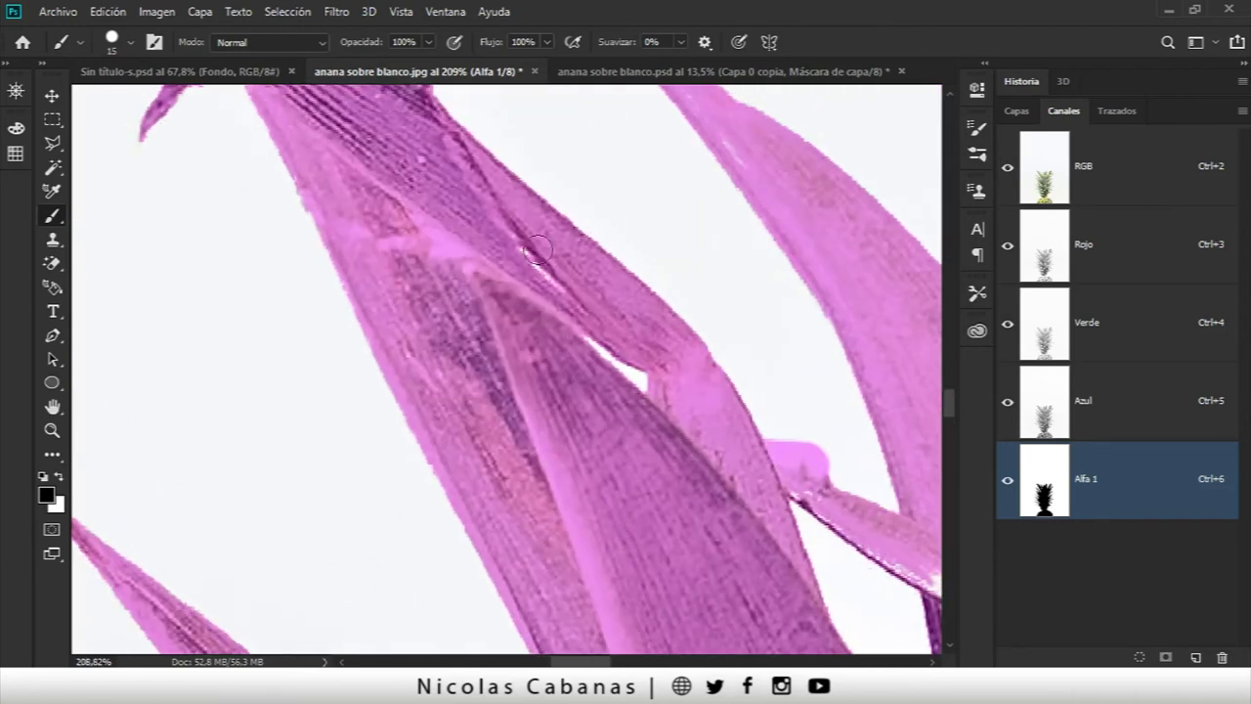
Step: Paint black with a 6 px brush over the gaps along the leaf tip
{"action": "mouse_move", "coordinate": [440, 196]}
{"action": "left_mouse_down"}
{"action": "mouse_move", "coordinate": [567, 482]}
{"action": "mouse_move", "coordinate": [439, 322]}
{"action": "mouse_move", "coordinate": [609, 326]}
{"action": "mouse_move", "coordinate": [594, 373]}
{"action": "left_mouse_up"}
{"action": "scroll", "coordinate": [596, 400], "scroll_direction": "up", "scroll_amount": 1}
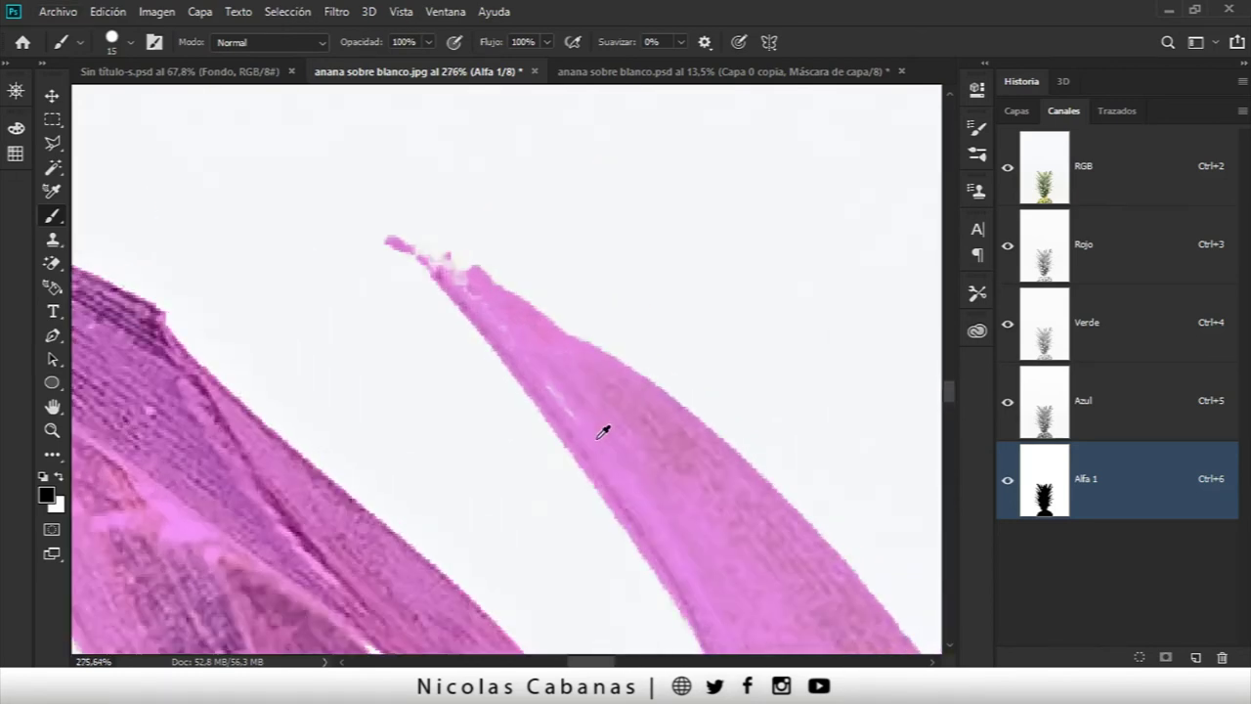
{"action": "right_click", "coordinate": [496, 311], "text": "alt"}
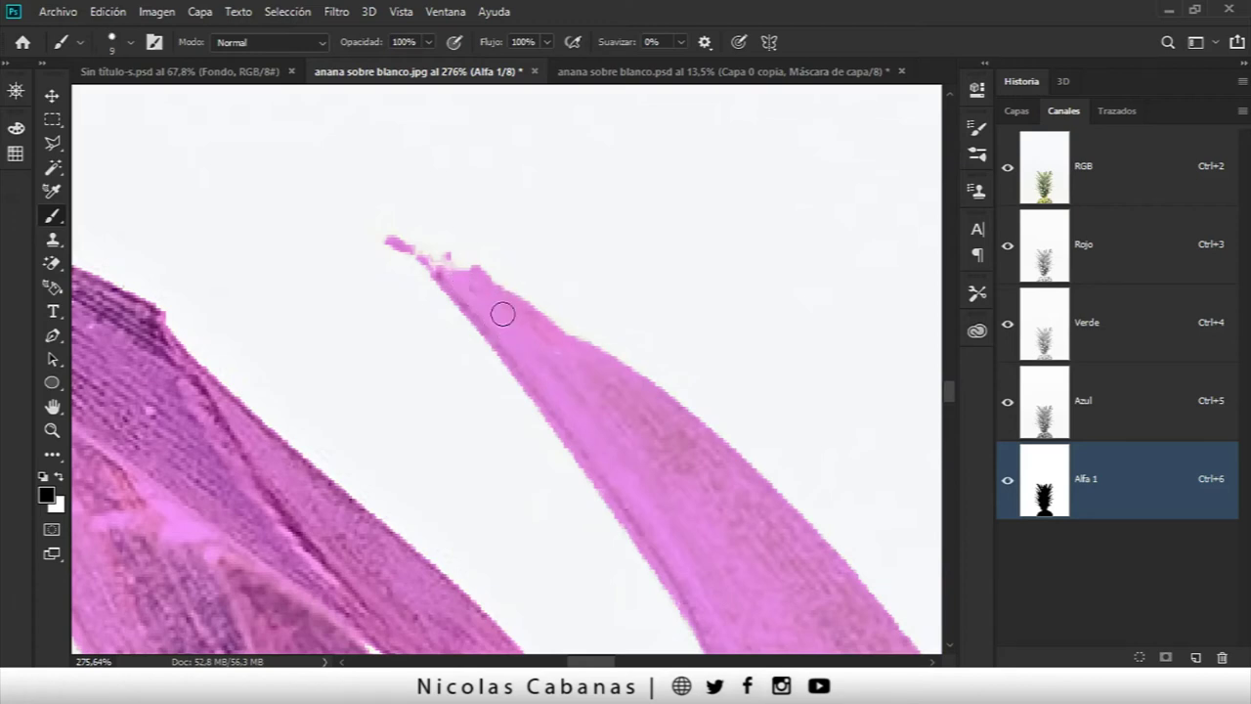
{"action": "scroll", "coordinate": [503, 313], "scroll_direction": "up", "scroll_amount": 3}
{"action": "right_click", "coordinate": [511, 330], "text": "alt"}
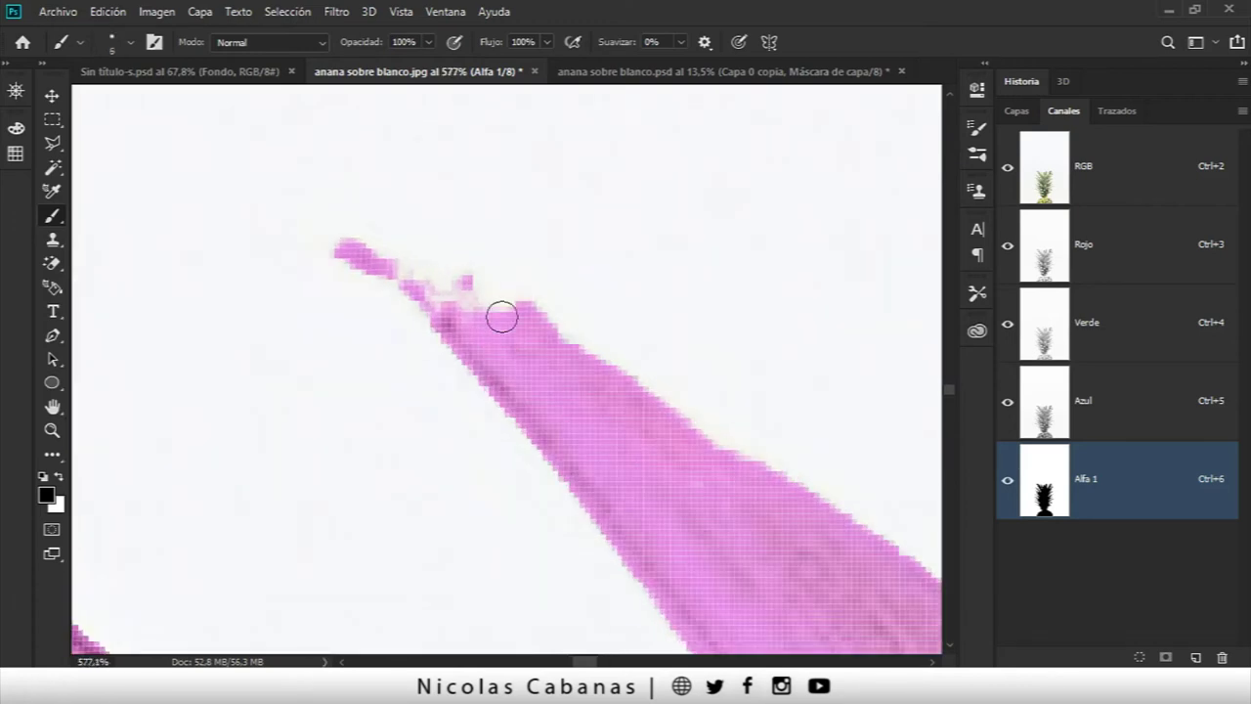
{"action": "mouse_move", "coordinate": [427, 295]}
{"action": "left_mouse_down"}
{"action": "mouse_move", "coordinate": [405, 279]}
{"action": "mouse_move", "coordinate": [468, 332]}
{"action": "left_mouse_up"}
{"action": "scroll", "coordinate": [490, 342], "scroll_direction": "down", "scroll_amount": 2}
{"action": "key", "text": "x"}
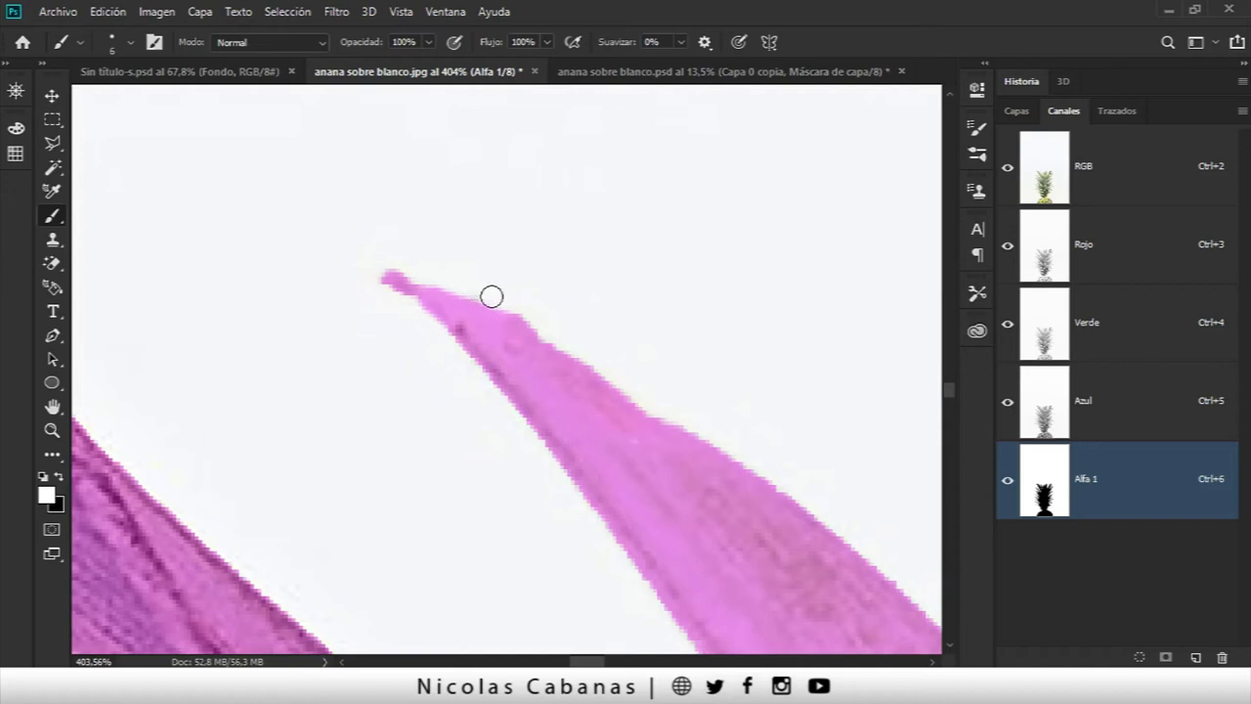
{"action": "scroll", "coordinate": [583, 385], "scroll_direction": "down", "scroll_amount": 2}
{"action": "key", "text": "x"}
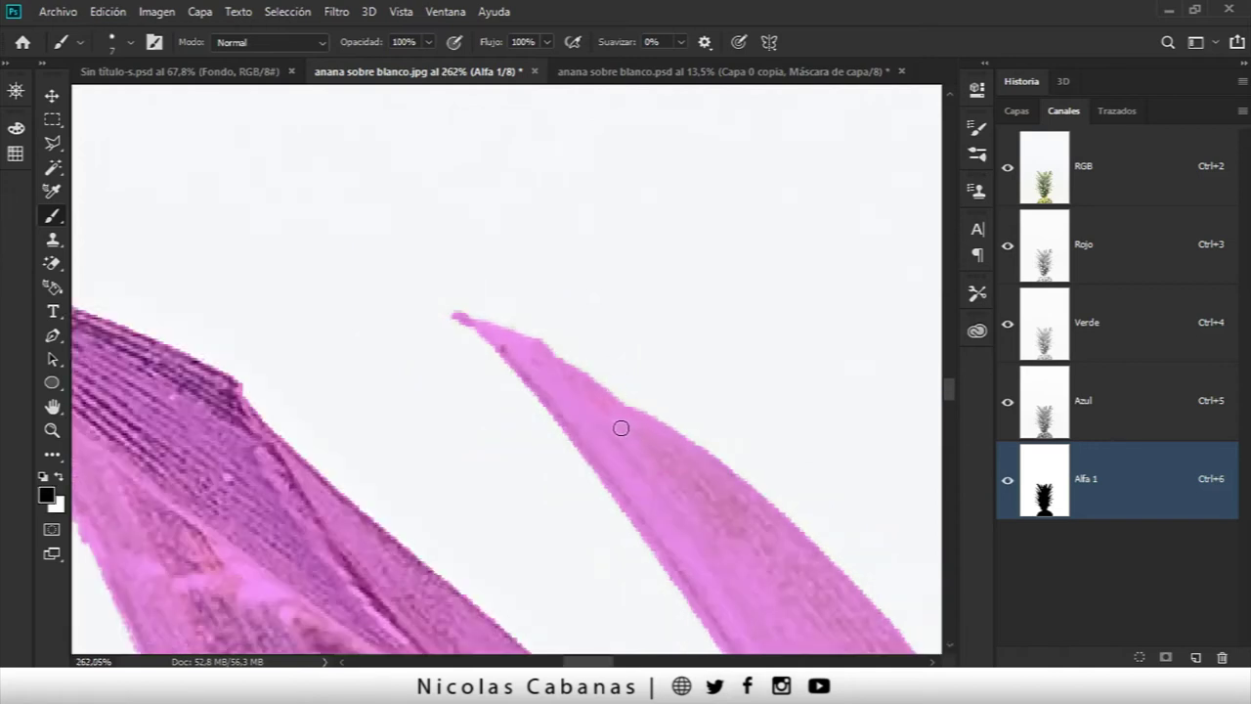
Step: Pan the view up to the upper crown leaves
{"action": "scroll", "coordinate": [615, 426], "scroll_direction": "down", "scroll_amount": 1}
{"action": "scroll", "coordinate": [668, 464], "scroll_direction": "down", "scroll_amount": 1}
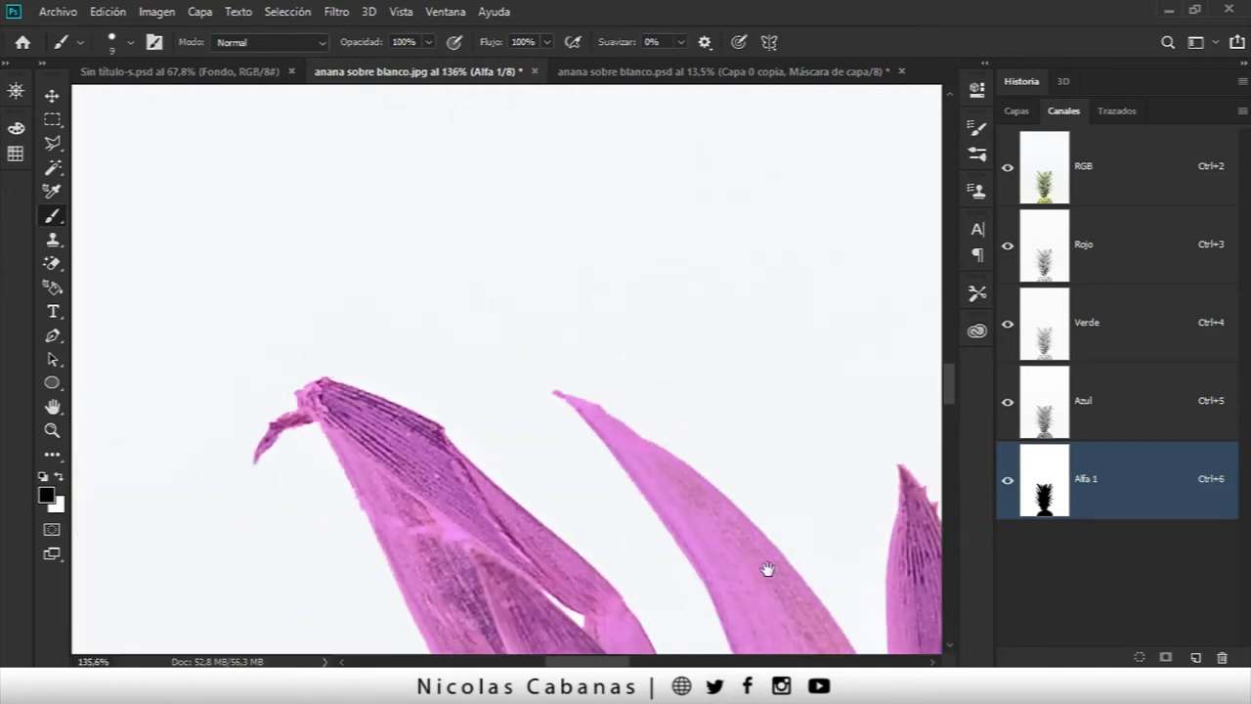
{"action": "scroll", "coordinate": [766, 570], "scroll_direction": "up", "scroll_amount": 3}
{"action": "scroll", "coordinate": [787, 313], "scroll_direction": "down", "scroll_amount": 1}
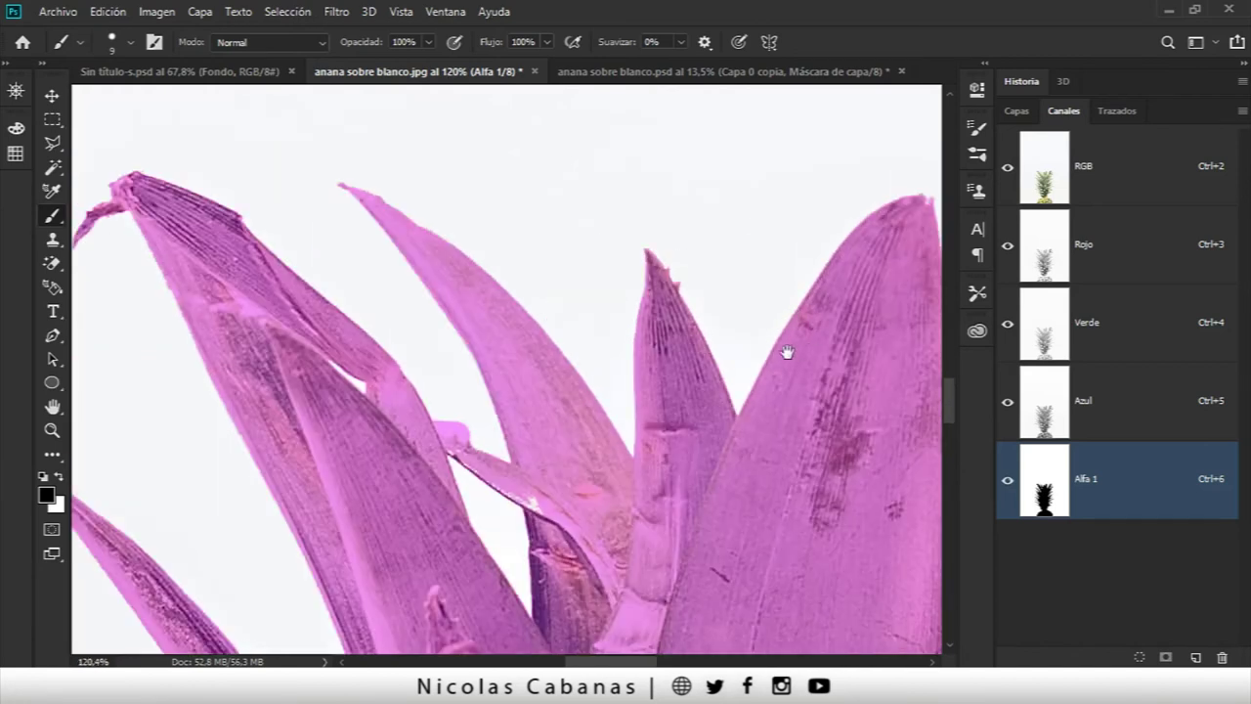
{"action": "left_click_drag", "start_coordinate": [788, 352], "coordinate": [592, 329]}
{"action": "scroll", "coordinate": [689, 381], "scroll_direction": "down", "scroll_amount": 2}
{"action": "mouse_move", "coordinate": [735, 404]}
{"action": "left_mouse_down"}
{"action": "mouse_move", "coordinate": [556, 277]}
{"action": "mouse_move", "coordinate": [592, 185]}
{"action": "left_mouse_up"}
{"action": "scroll", "coordinate": [441, 264], "scroll_direction": "up", "scroll_amount": 1}
Step: Paint over the white specks along the overlapping leaf edge with a 12 px brush
{"action": "scroll", "coordinate": [419, 245], "scroll_direction": "up", "scroll_amount": 1}
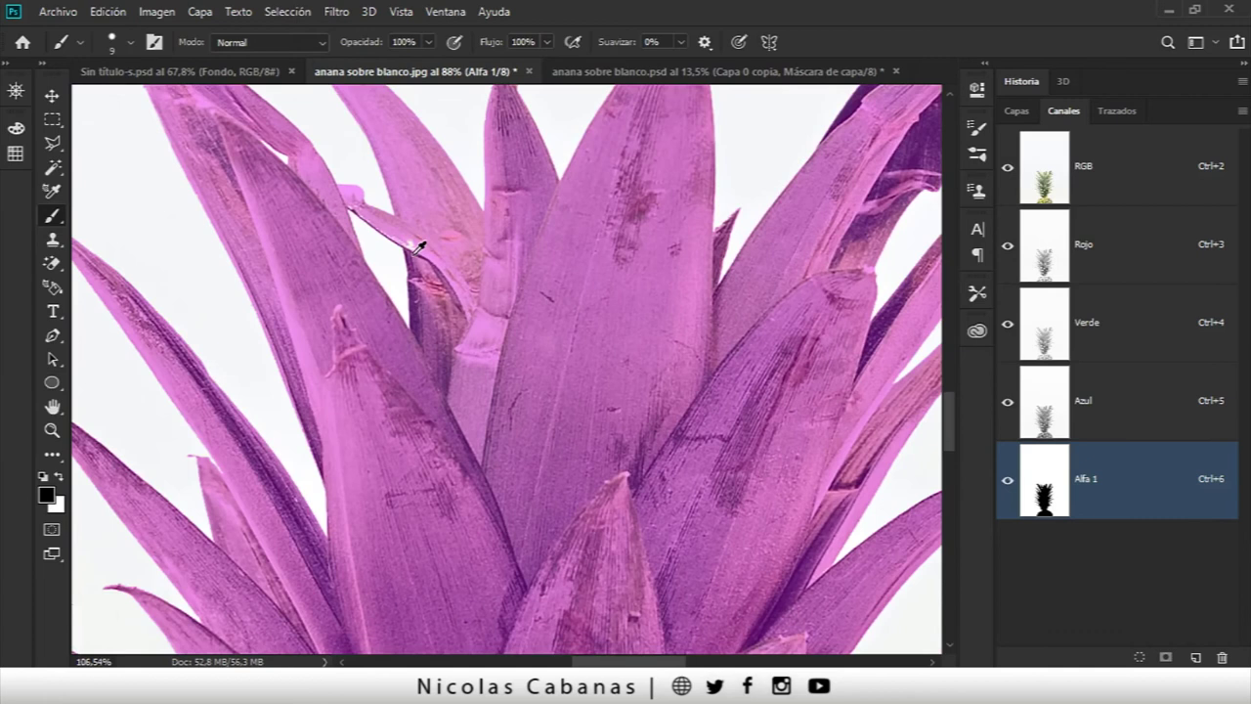
{"action": "scroll", "coordinate": [391, 185], "scroll_direction": "up", "scroll_amount": 2}
{"action": "scroll", "coordinate": [398, 226], "scroll_direction": "up", "scroll_amount": 1}
{"action": "left_click_drag", "start_coordinate": [398, 225], "coordinate": [496, 299]}
{"action": "right_click", "coordinate": [531, 338], "text": "alt"}
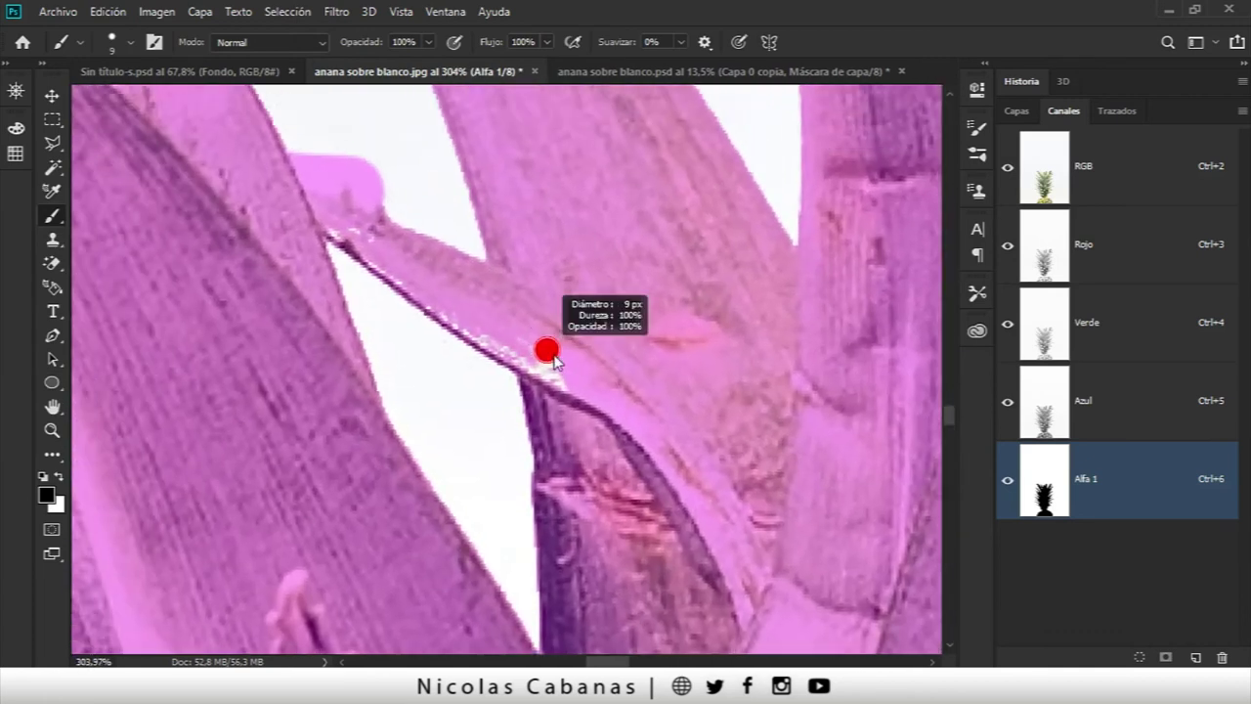
{"action": "left_click_drag", "start_coordinate": [565, 377], "coordinate": [453, 310]}
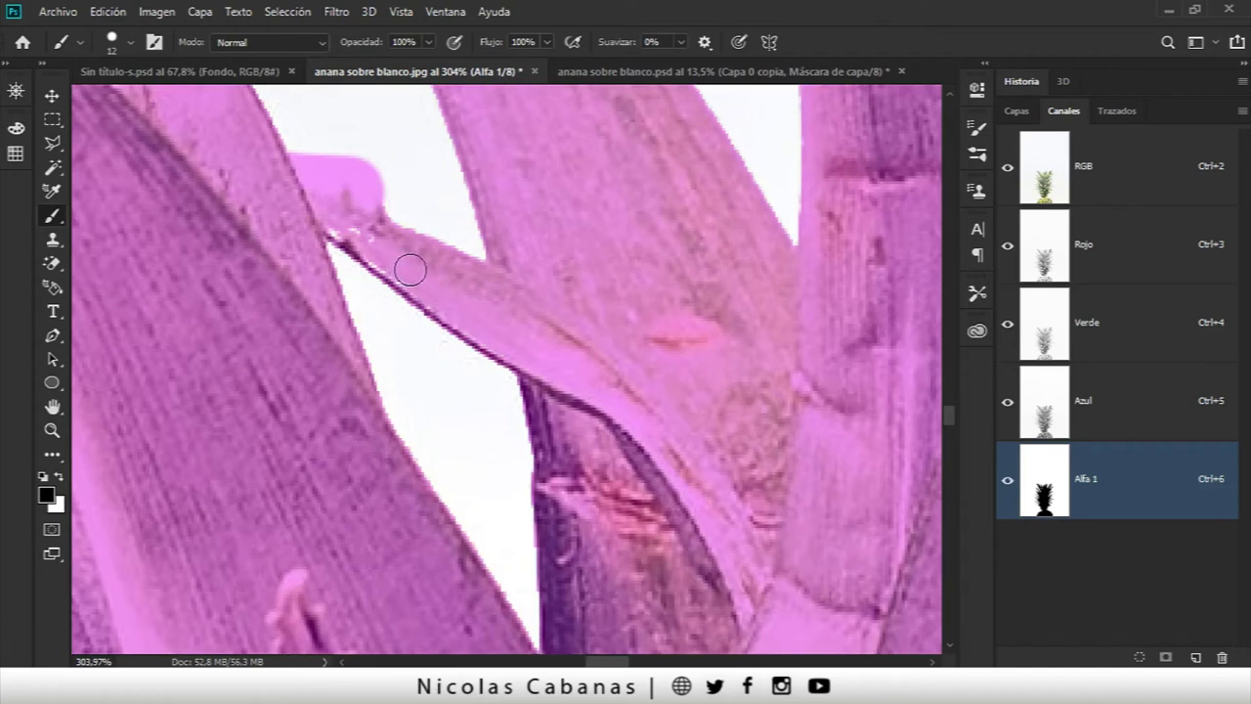
{"action": "left_click_drag", "start_coordinate": [346, 227], "coordinate": [337, 222]}
Step: Compare Alfa 1 with the photo, then fix mask spill and a notch on the leaf's top edge
{"action": "scroll", "coordinate": [359, 228], "scroll_direction": "down", "scroll_amount": 2}
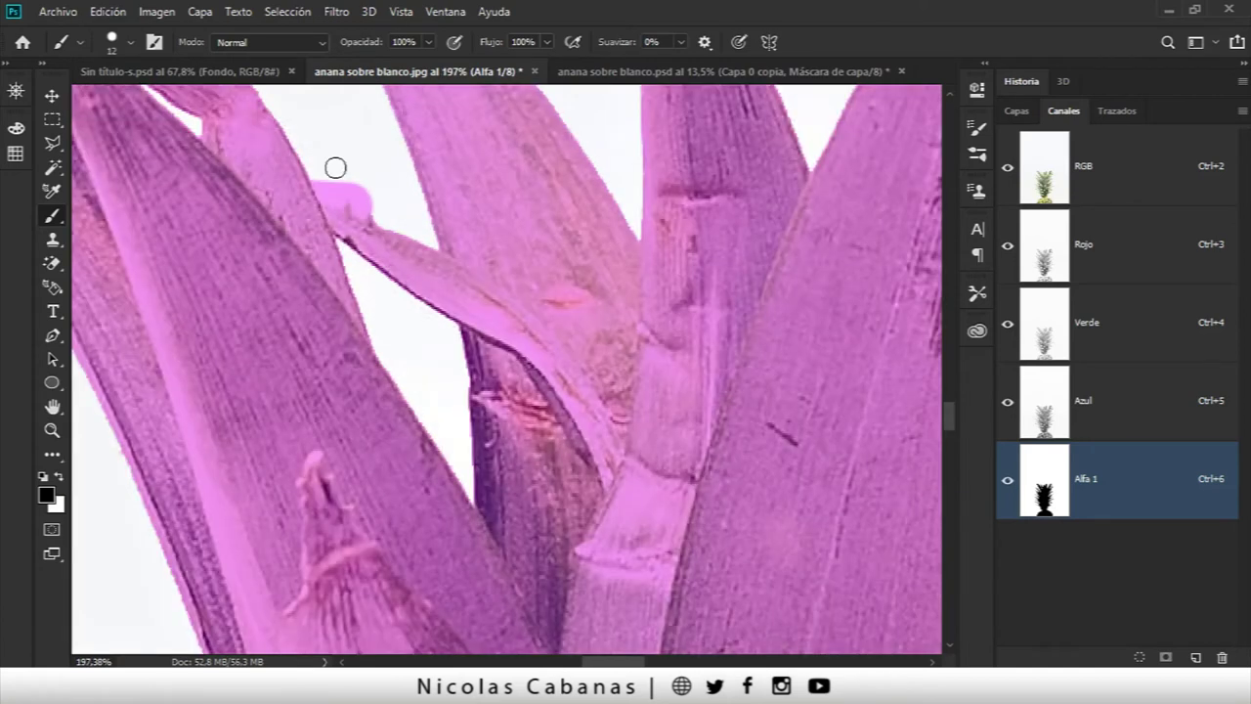
{"action": "scroll", "coordinate": [311, 158], "scroll_direction": "up", "scroll_amount": 2}
{"action": "left_click", "coordinate": [1005, 169]}
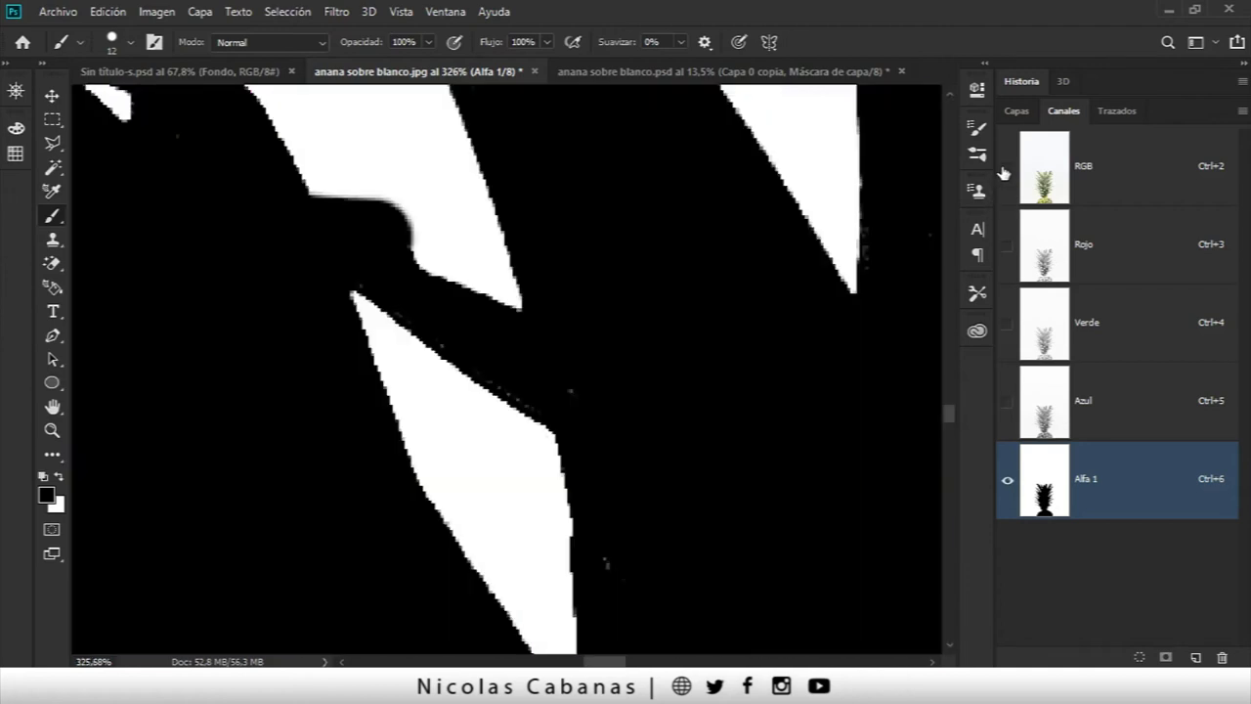
{"action": "left_click", "coordinate": [1006, 168]}
{"action": "left_click", "coordinate": [1007, 483]}
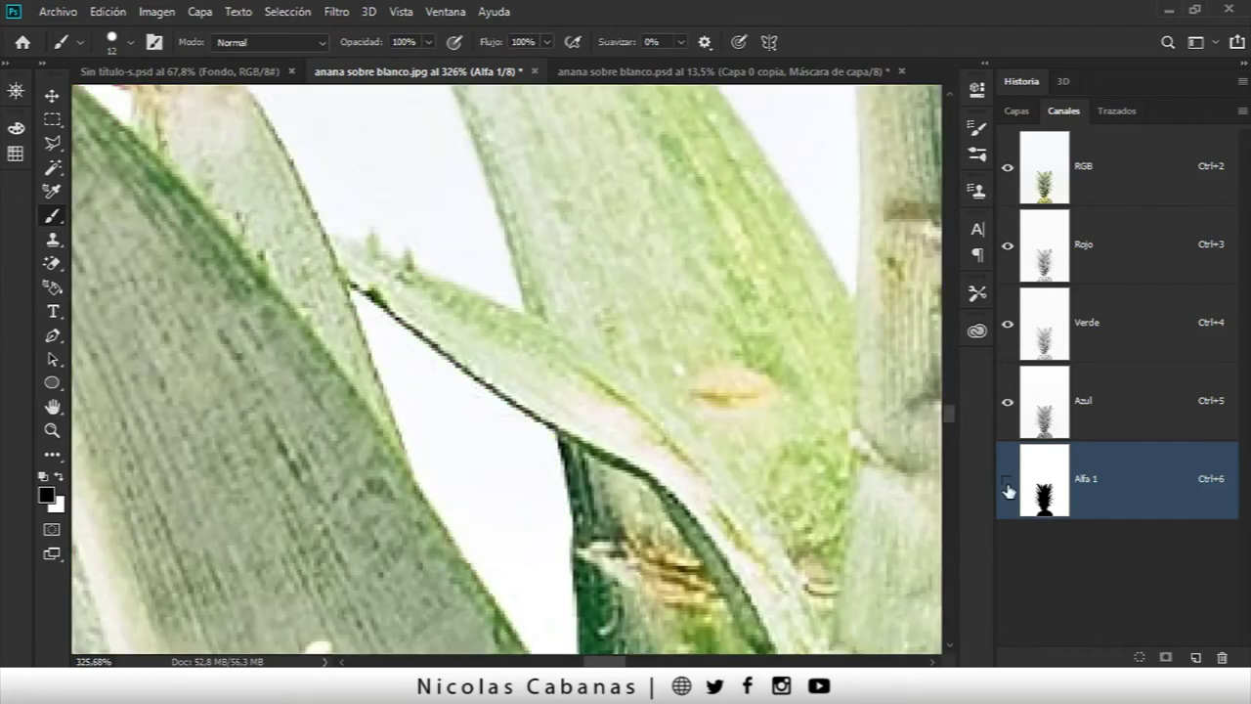
{"action": "scroll", "coordinate": [339, 188], "scroll_direction": "up", "scroll_amount": 3}
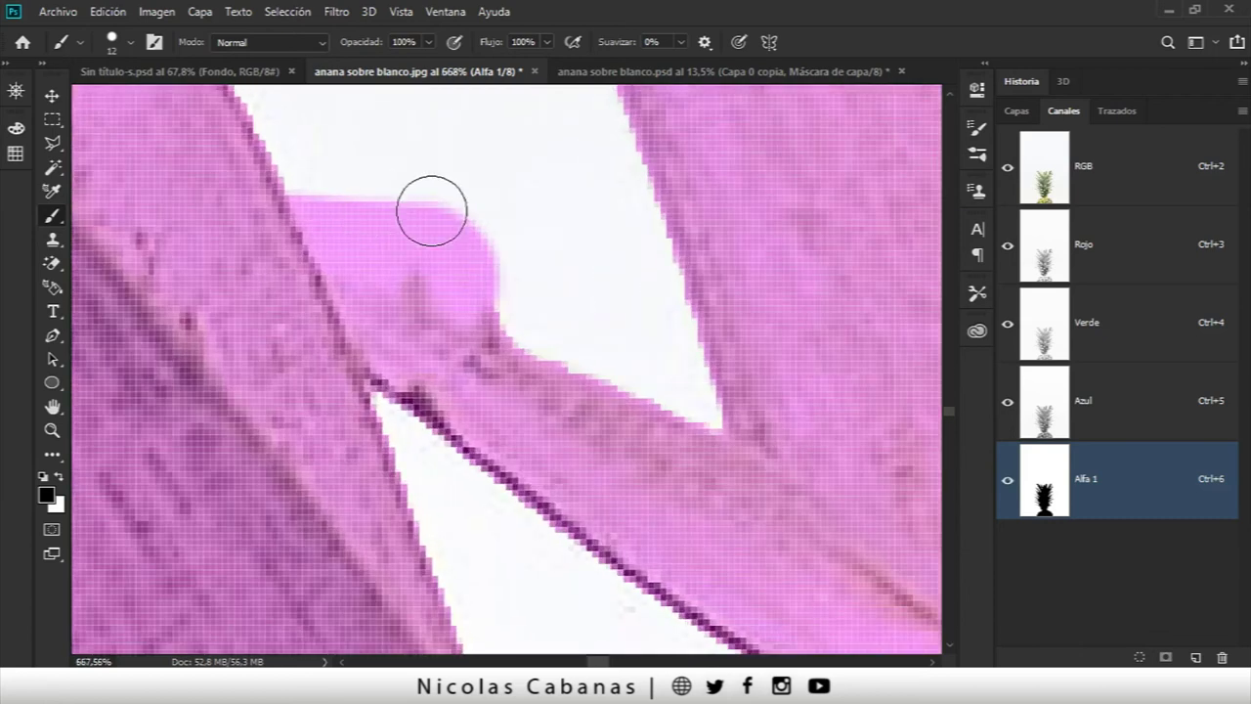
{"action": "key", "text": "x"}
{"action": "mouse_move", "coordinate": [483, 252]}
{"action": "left_mouse_down"}
{"action": "mouse_move", "coordinate": [329, 202]}
{"action": "mouse_move", "coordinate": [371, 257]}
{"action": "mouse_move", "coordinate": [343, 247]}
{"action": "mouse_move", "coordinate": [410, 243]}
{"action": "mouse_move", "coordinate": [461, 270]}
{"action": "mouse_move", "coordinate": [448, 252]}
{"action": "left_mouse_up"}
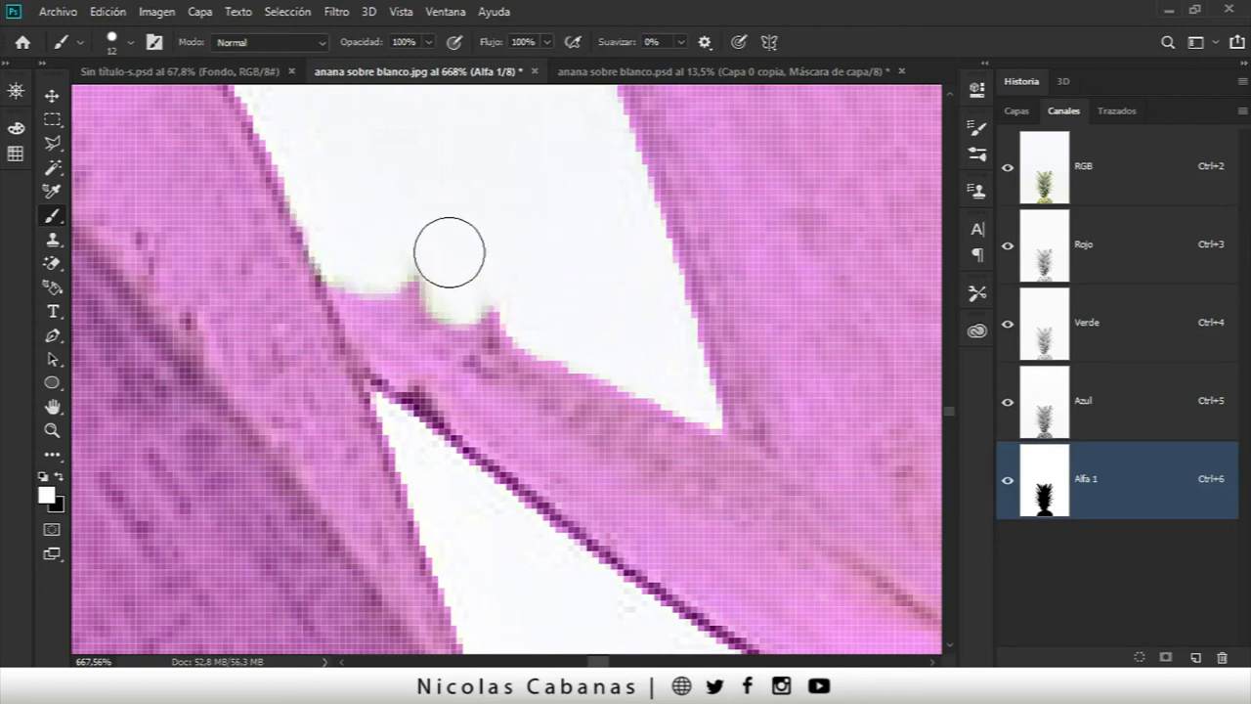
{"action": "mouse_move", "coordinate": [408, 307]}
{"action": "left_mouse_down"}
{"action": "mouse_move", "coordinate": [409, 332]}
{"action": "mouse_move", "coordinate": [329, 299]}
{"action": "left_mouse_up"}
{"action": "key", "text": "x"}
Step: Zoom out and toggle Alfa 1 on its own to review the whole pineapple
{"action": "scroll", "coordinate": [547, 339], "scroll_direction": "down", "scroll_amount": 4}
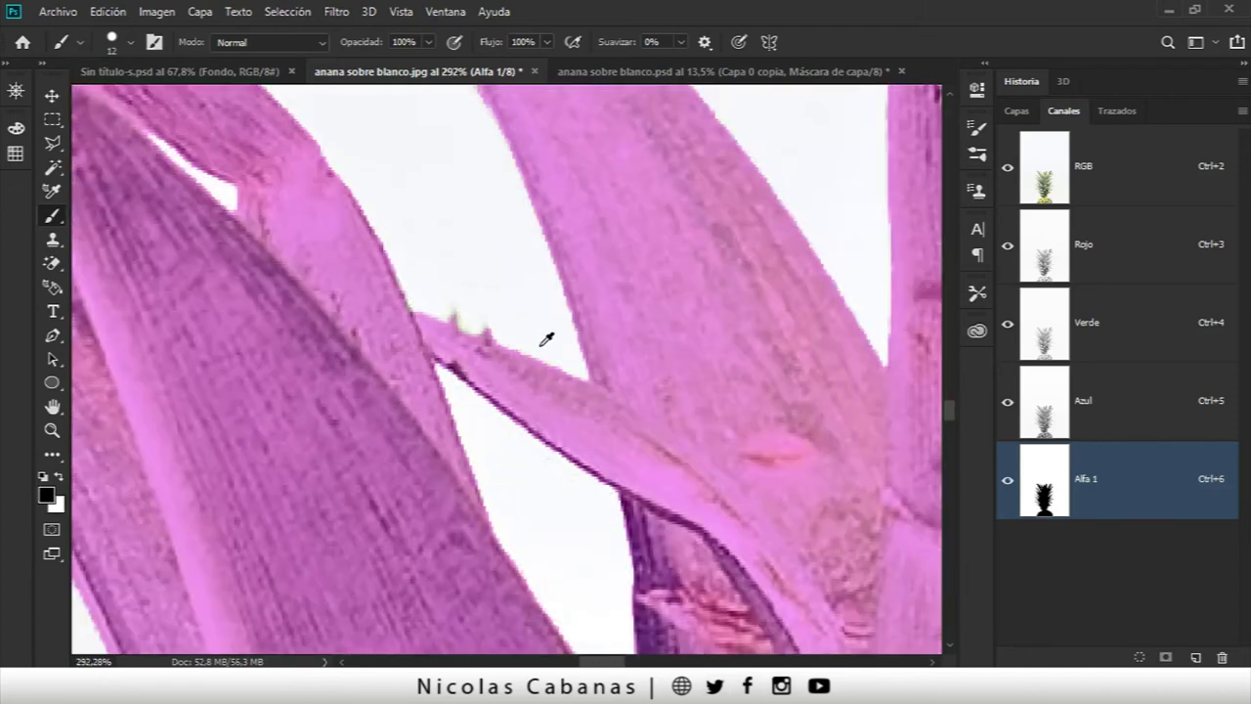
{"action": "scroll", "coordinate": [546, 339], "scroll_direction": "down", "scroll_amount": 2}
{"action": "scroll", "coordinate": [572, 342], "scroll_direction": "down", "scroll_amount": 1}
{"action": "scroll", "coordinate": [533, 369], "scroll_direction": "down", "scroll_amount": 1}
{"action": "scroll", "coordinate": [532, 368], "scroll_direction": "down", "scroll_amount": 1}
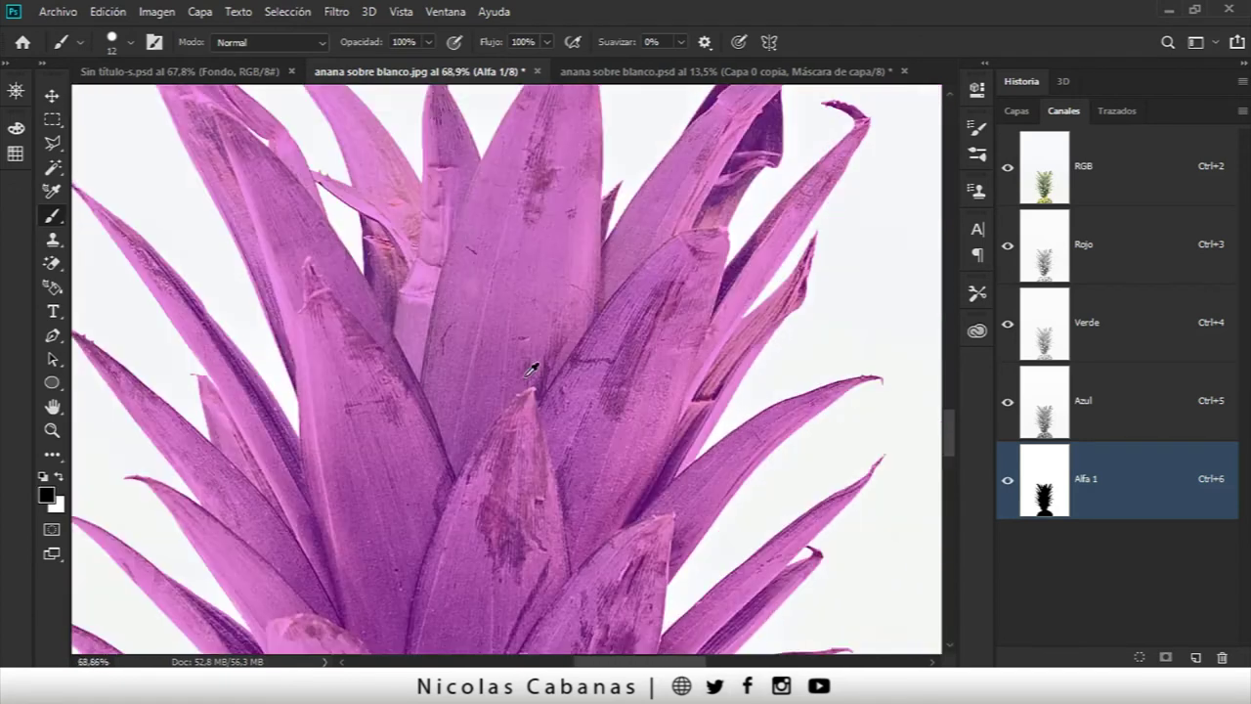
{"action": "scroll", "coordinate": [533, 368], "scroll_direction": "down", "scroll_amount": 1}
{"action": "left_click", "coordinate": [1002, 171]}
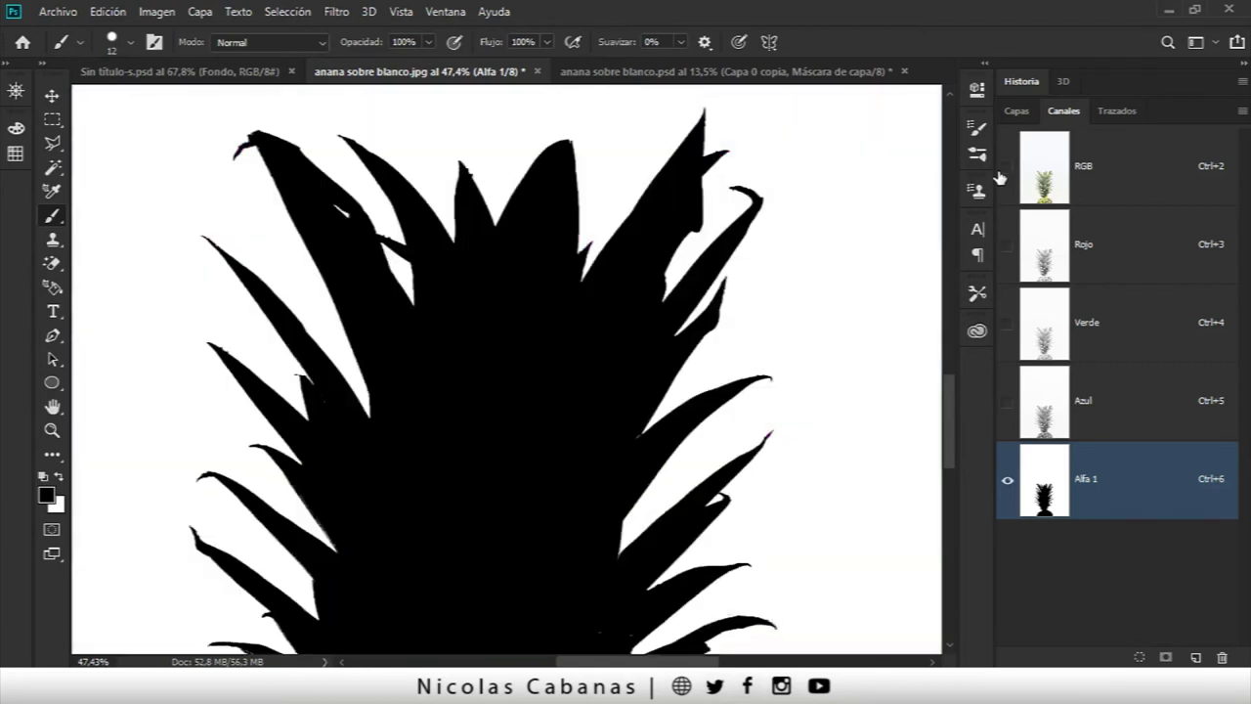
{"action": "left_click", "coordinate": [1002, 171]}
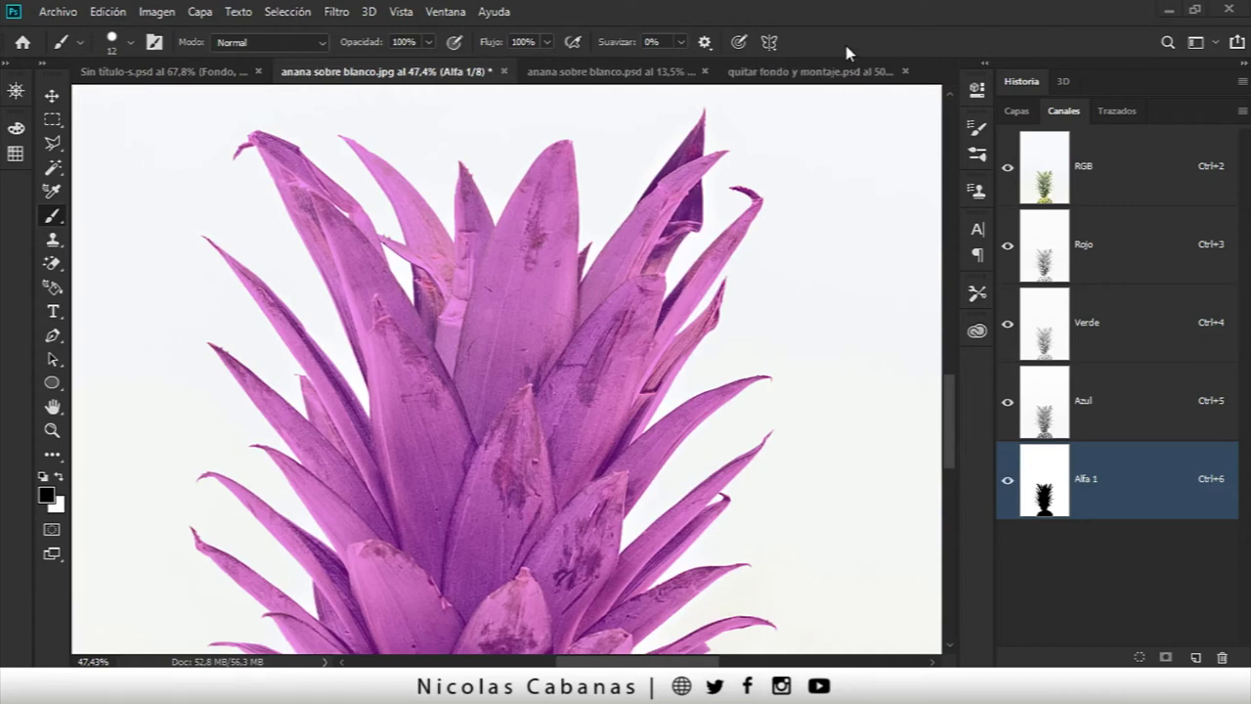
{"action": "left_click_drag", "start_coordinate": [590, 335], "coordinate": [575, 228]}
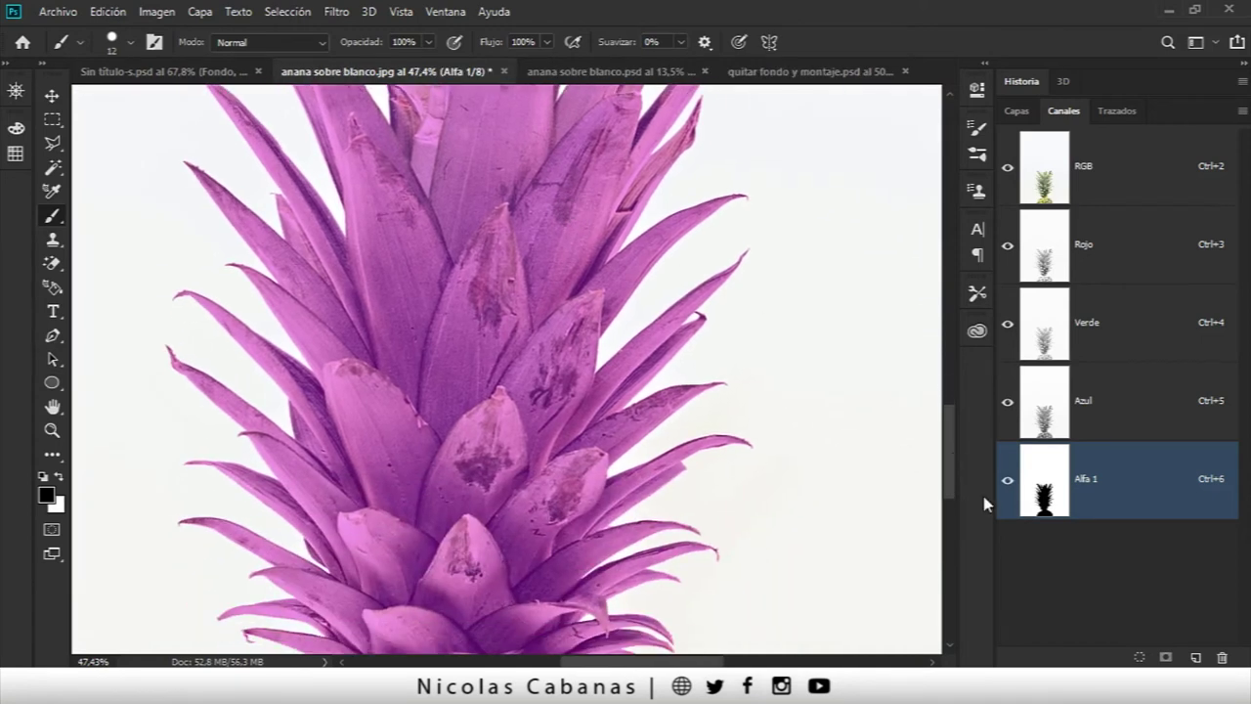
Step: On Alfa 1 alone, paint out grey specks with a 40 px brush, then switch to the subscribe-button document
{"action": "left_click", "coordinate": [1007, 167]}
{"action": "scroll", "coordinate": [514, 400], "scroll_direction": "up", "scroll_amount": 3}
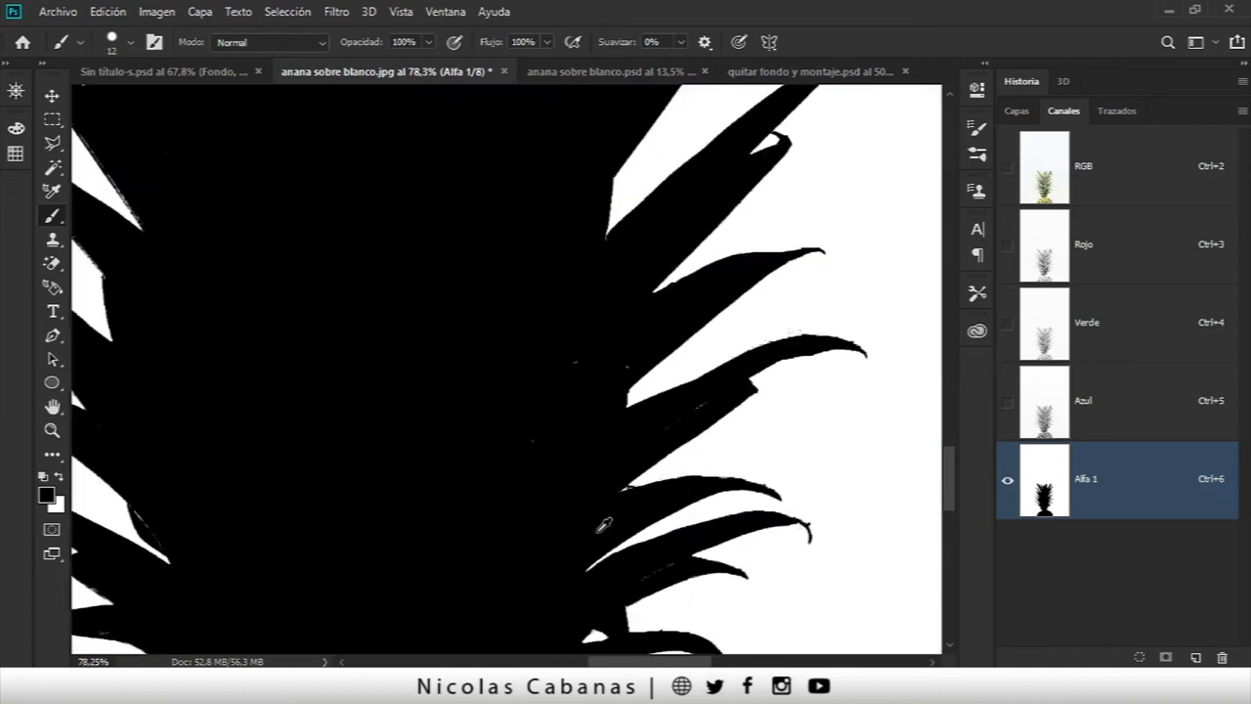
{"action": "scroll", "coordinate": [507, 411], "scroll_direction": "up", "scroll_amount": 3}
{"action": "right_click", "coordinate": [452, 419], "text": "alt"}
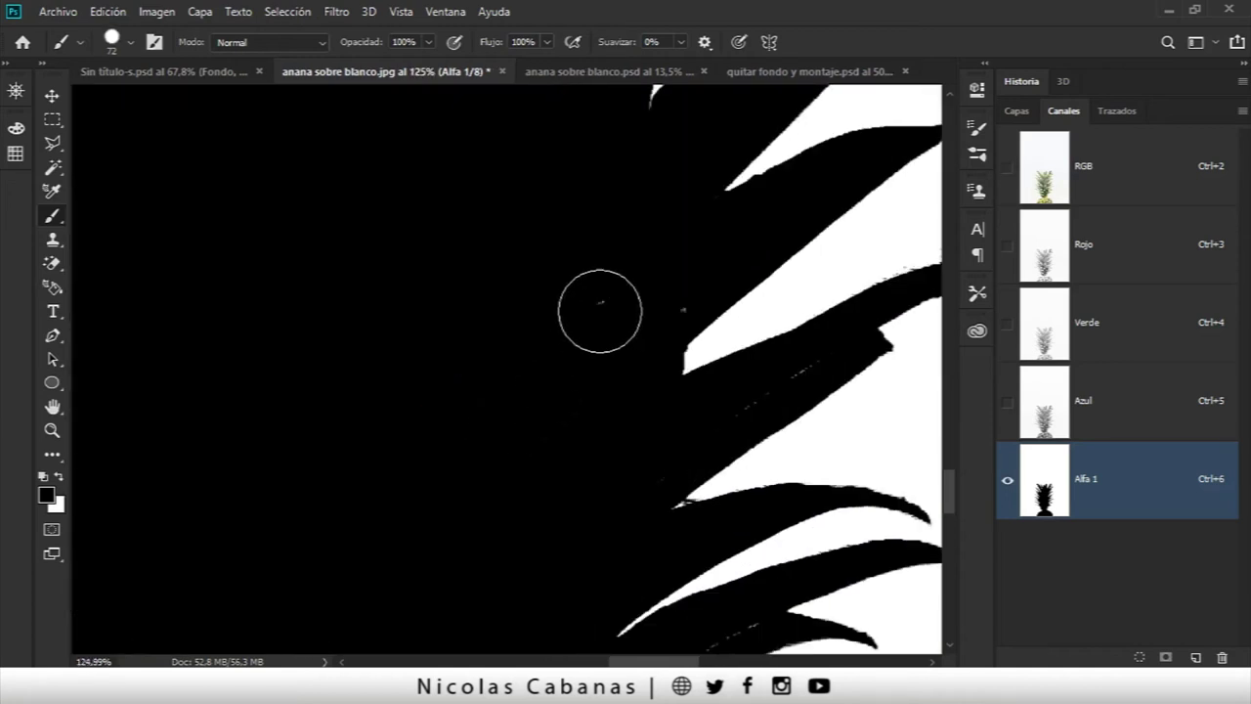
{"action": "scroll", "coordinate": [753, 433], "scroll_direction": "up", "scroll_amount": 2}
{"action": "right_click", "coordinate": [810, 400], "text": "alt"}
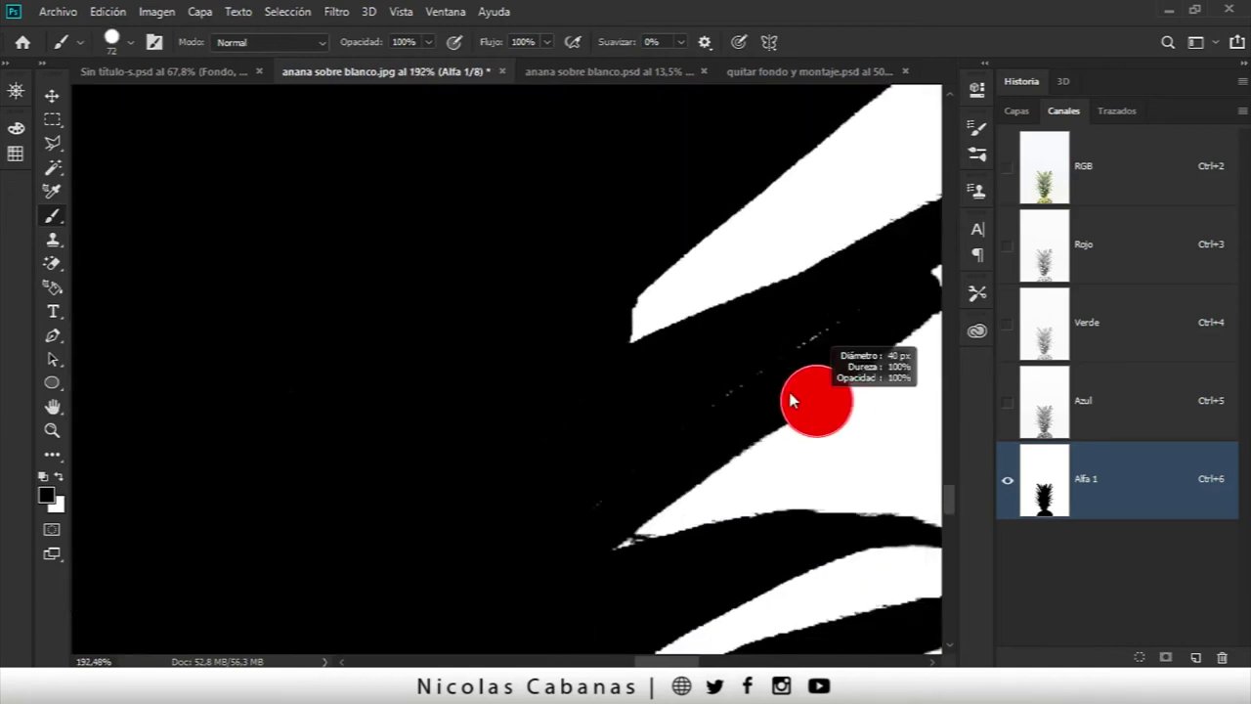
{"action": "scroll", "coordinate": [422, 519], "scroll_direction": "down", "scroll_amount": 2}
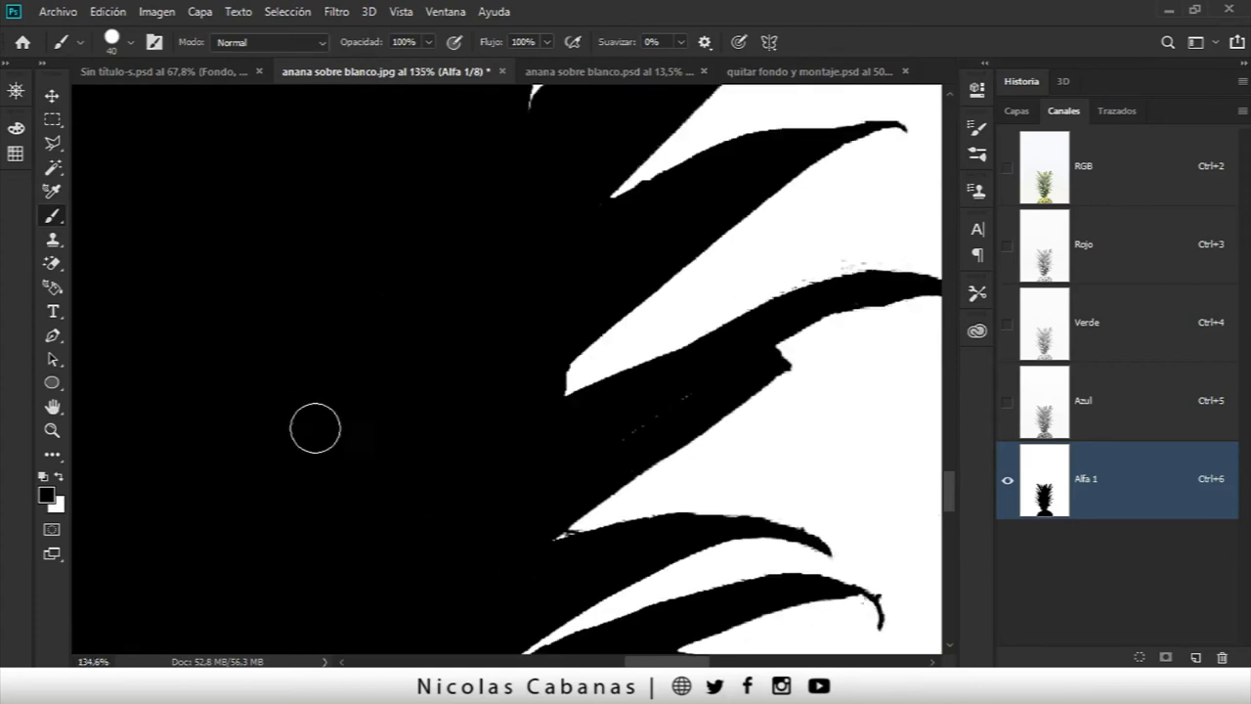
{"action": "left_click_drag", "start_coordinate": [621, 438], "coordinate": [690, 400]}
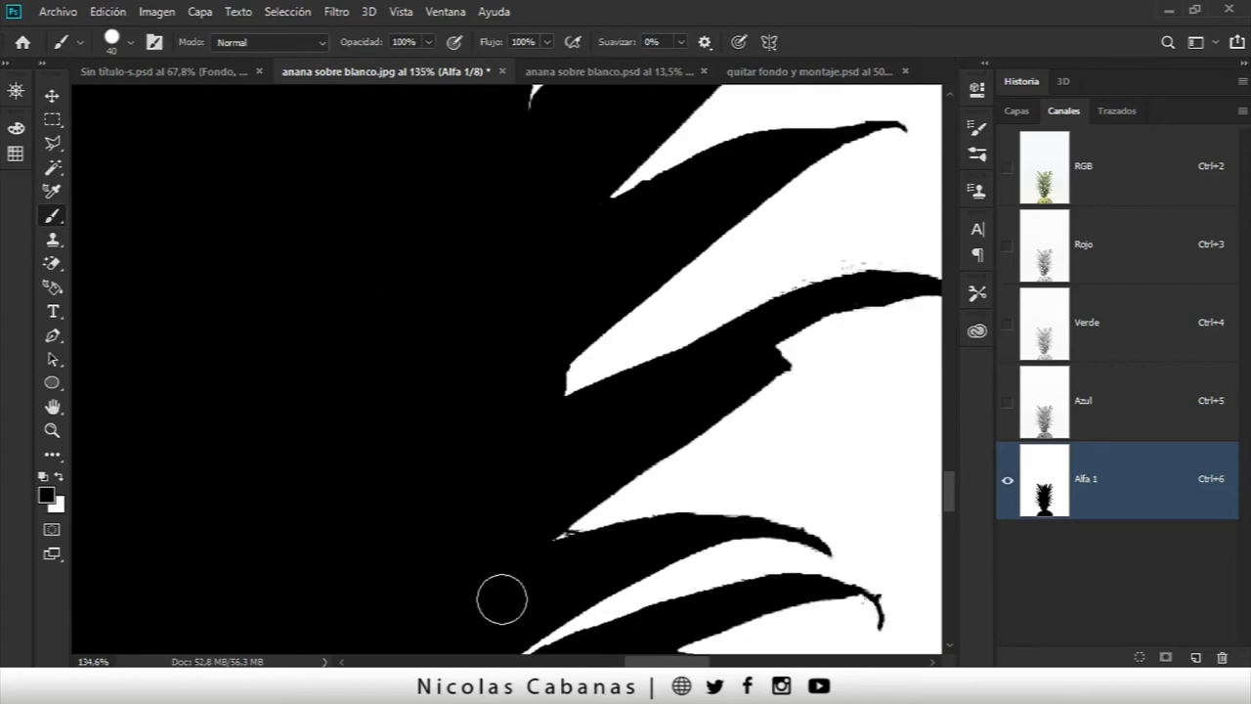
{"action": "left_click_drag", "start_coordinate": [377, 558], "coordinate": [593, 226]}
{"action": "scroll", "coordinate": [459, 254], "scroll_direction": "down", "scroll_amount": 3}
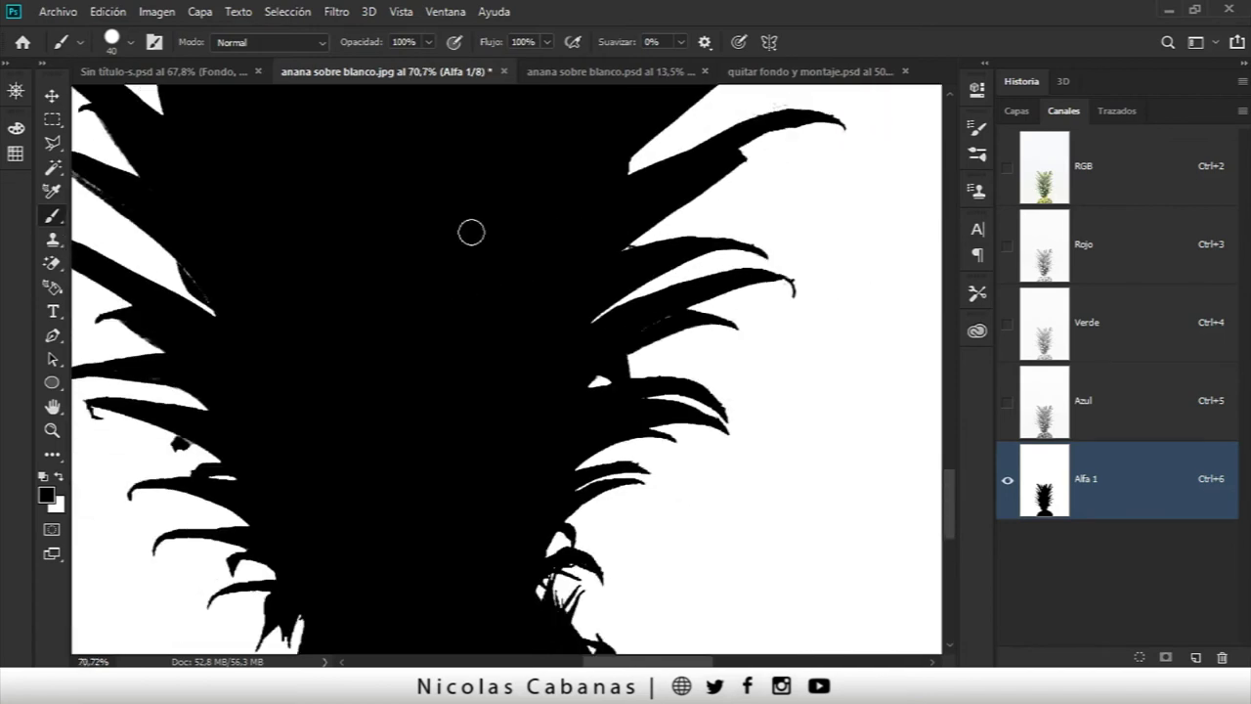
{"action": "left_click_drag", "start_coordinate": [469, 232], "coordinate": [406, 285]}
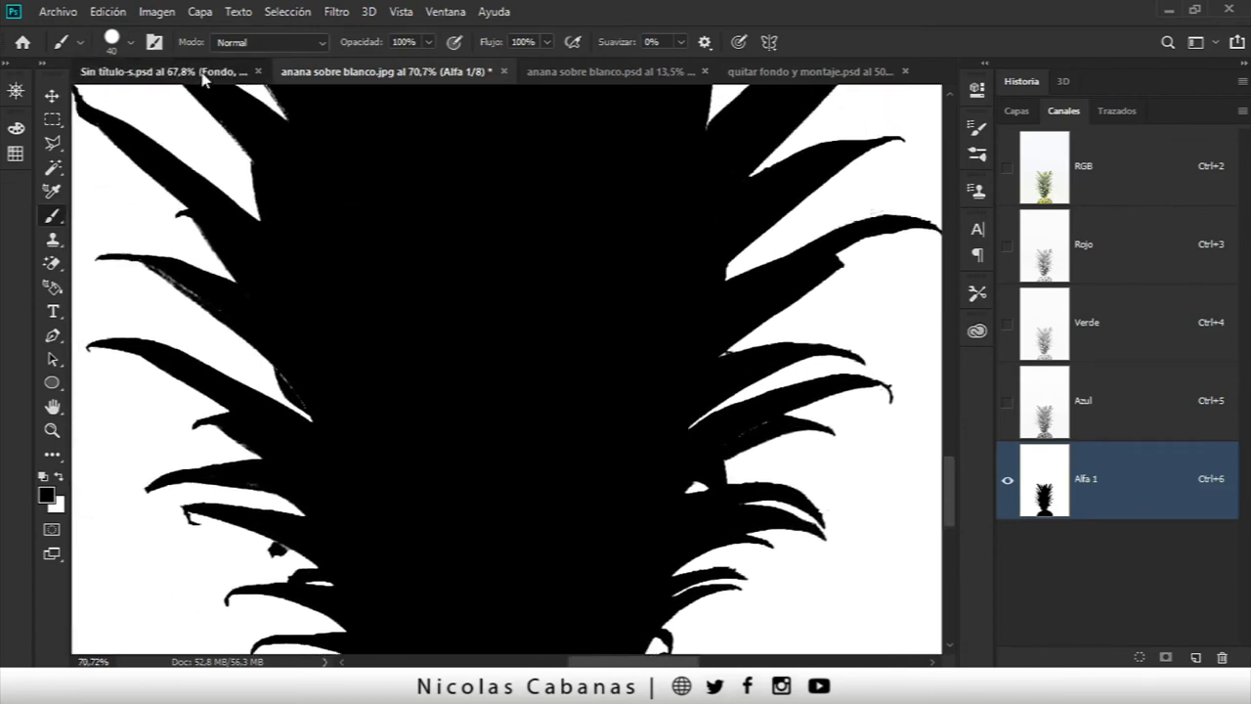
{"action": "left_click", "coordinate": [202, 73]}
Step: Zoom in on the subscribe button, then return to anana sobre blanco.jpg's Alfa 1 channel
{"action": "key", "text": "z"}
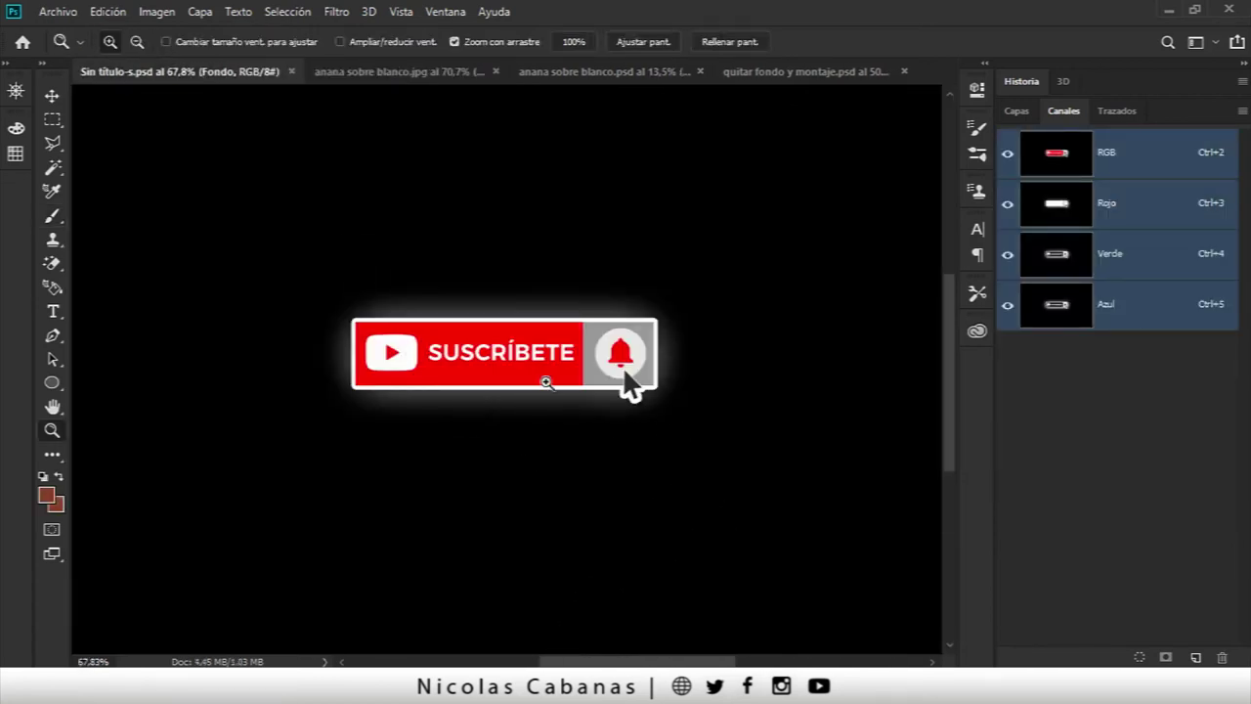
{"action": "left_click_drag", "start_coordinate": [541, 383], "coordinate": [575, 369]}
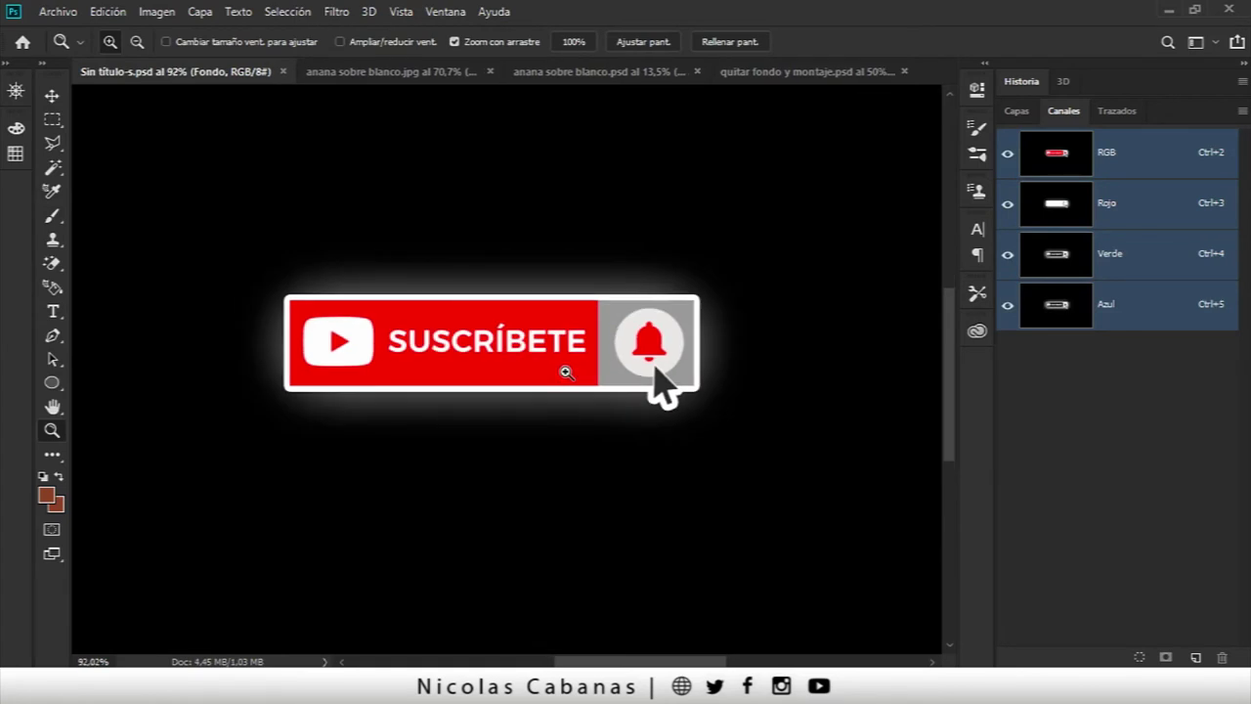
{"action": "mouse_move", "coordinate": [556, 372]}
{"action": "left_mouse_down"}
{"action": "mouse_move", "coordinate": [539, 381]}
{"action": "mouse_move", "coordinate": [566, 382]}
{"action": "left_mouse_up"}
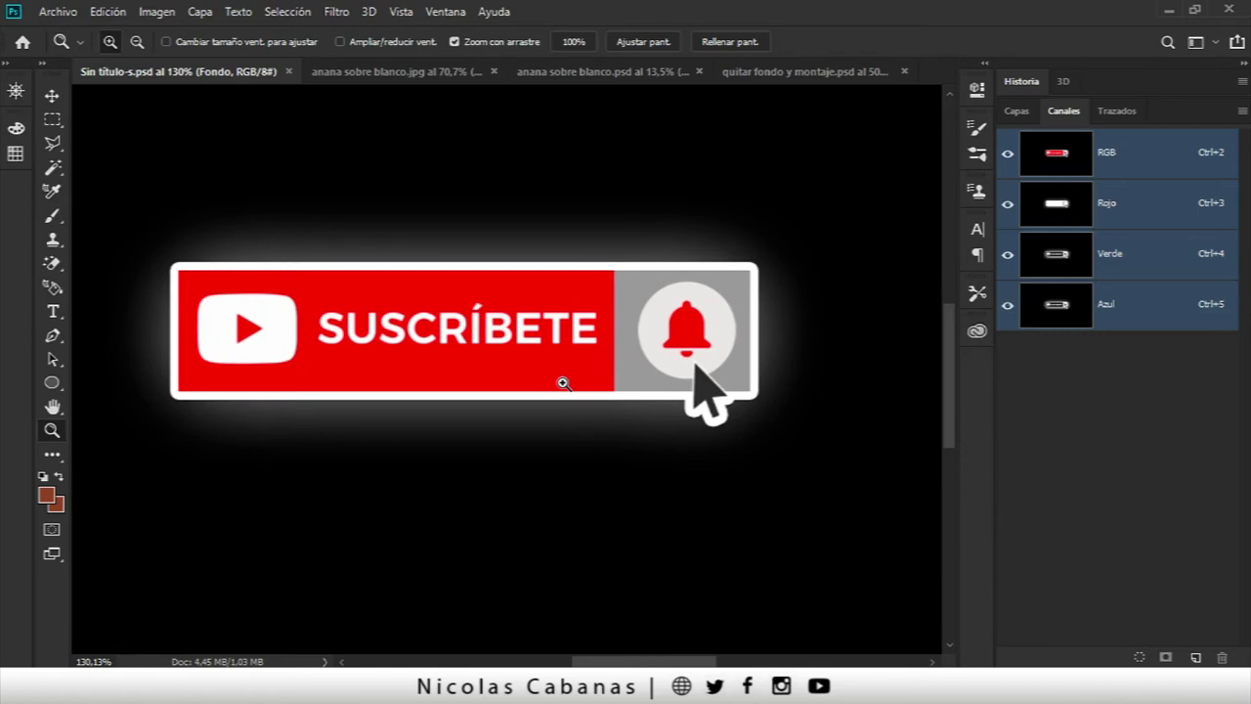
{"action": "left_click", "coordinate": [361, 70]}
{"action": "mouse_move", "coordinate": [554, 375]}
{"action": "left_mouse_down"}
{"action": "mouse_move", "coordinate": [455, 400]}
{"action": "mouse_move", "coordinate": [477, 421]}
{"action": "mouse_move", "coordinate": [472, 357]}
{"action": "mouse_move", "coordinate": [857, 380]}
{"action": "left_mouse_up"}
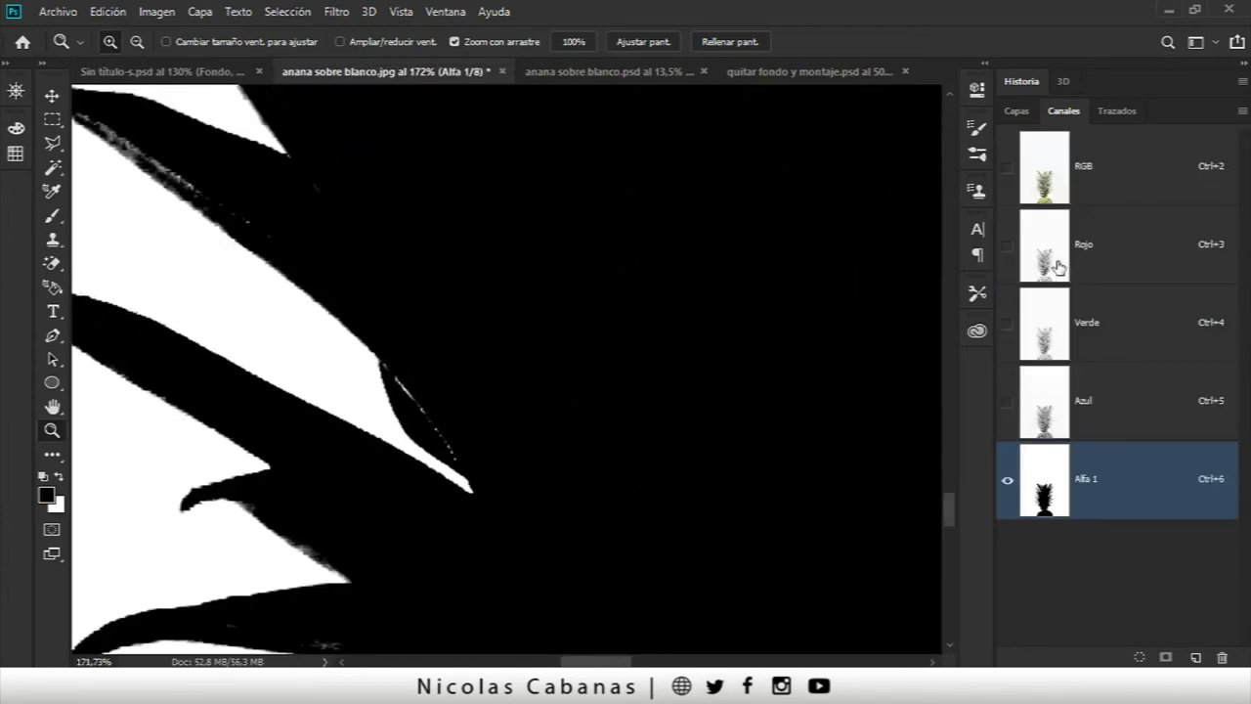
Step: Zoom in on the leaf edge and set the Brush to 28 px, then 18 px
{"action": "left_click", "coordinate": [1009, 169]}
{"action": "left_click_drag", "start_coordinate": [456, 388], "coordinate": [458, 408]}
{"action": "key", "text": "b"}
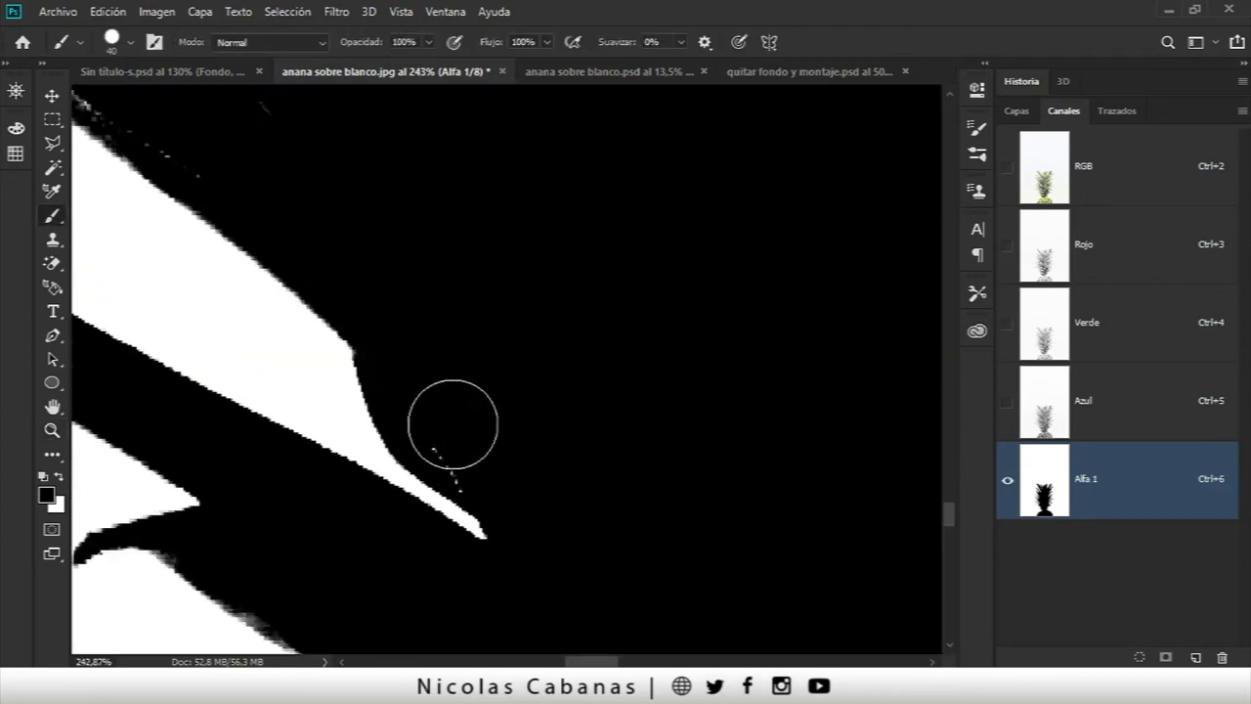
{"action": "scroll", "coordinate": [464, 479], "scroll_direction": "down", "scroll_amount": 2}
{"action": "right_click", "coordinate": [303, 581], "text": "alt"}
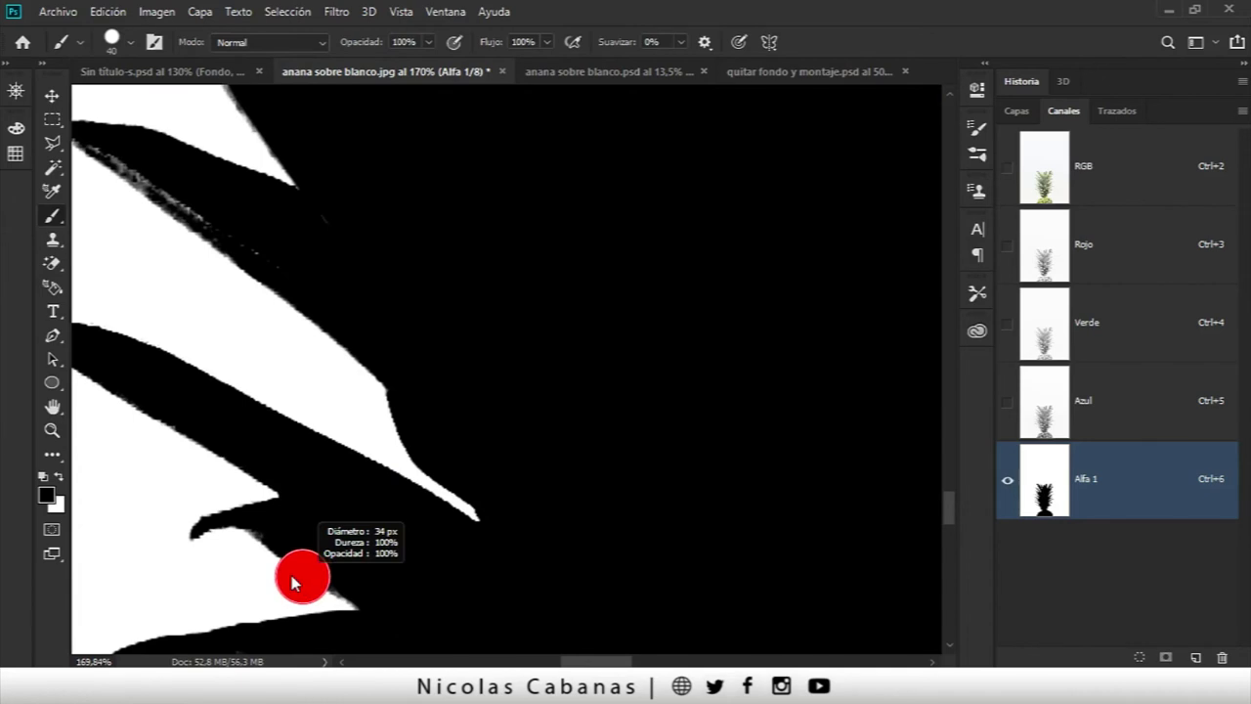
{"action": "scroll", "coordinate": [358, 463], "scroll_direction": "up", "scroll_amount": 2}
{"action": "scroll", "coordinate": [329, 413], "scroll_direction": "up", "scroll_amount": 2}
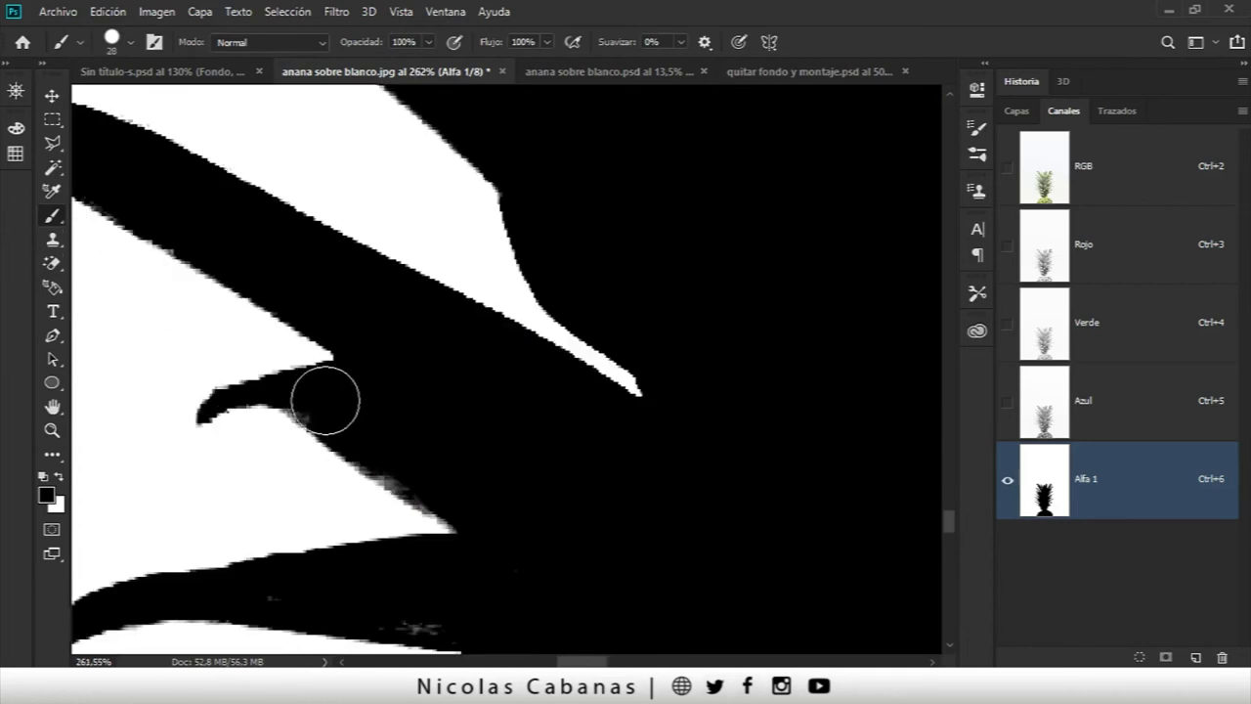
{"action": "left_click_drag", "start_coordinate": [472, 537], "coordinate": [473, 404]}
{"action": "right_click", "coordinate": [440, 470], "text": "alt"}
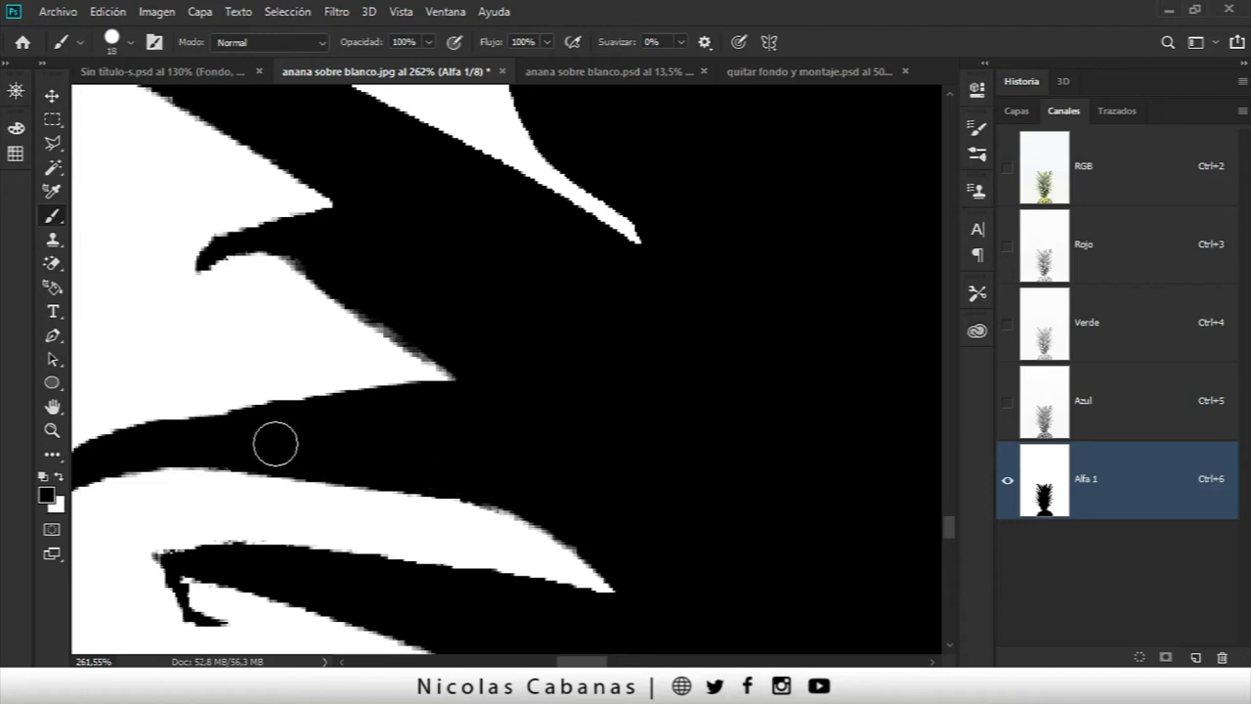
Step: Pan across the pineapple and paint the white speck at the leaf tip black
{"action": "scroll", "coordinate": [679, 427], "scroll_direction": "down", "scroll_amount": 3}
{"action": "scroll", "coordinate": [748, 420], "scroll_direction": "down", "scroll_amount": 2}
{"action": "left_click_drag", "start_coordinate": [749, 419], "coordinate": [148, 323]}
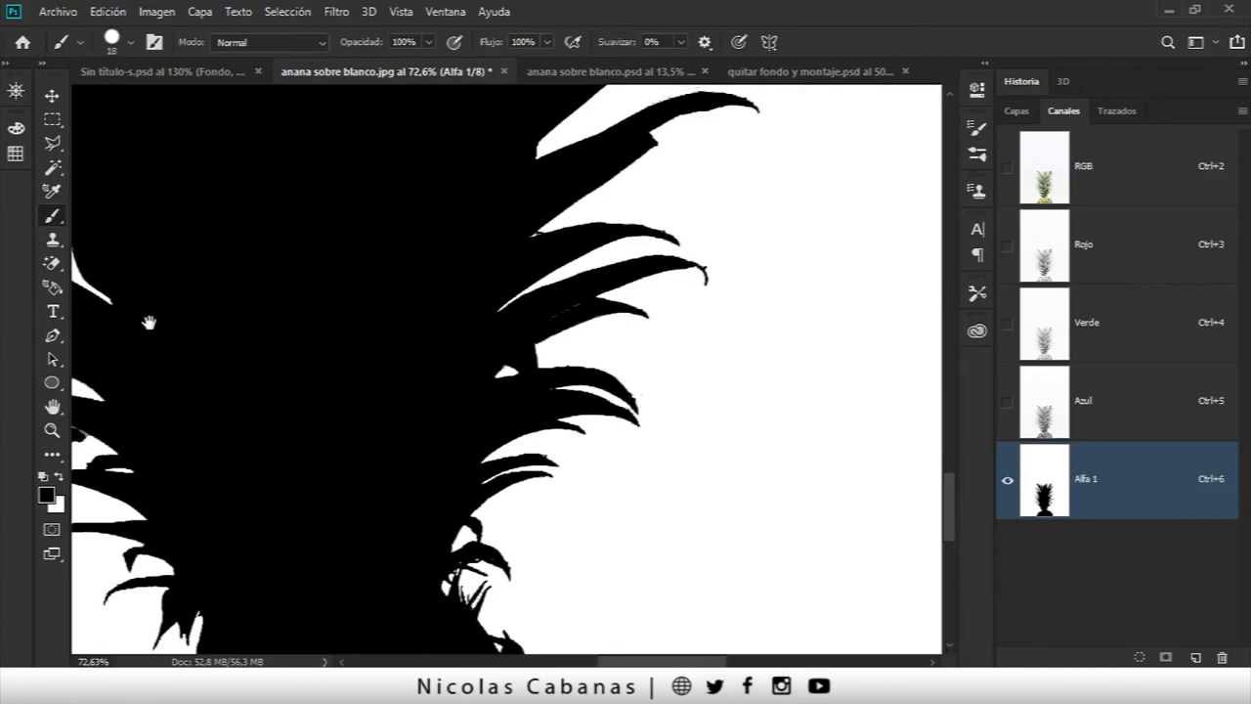
{"action": "left_click_drag", "start_coordinate": [219, 398], "coordinate": [503, 336]}
{"action": "scroll", "coordinate": [633, 337], "scroll_direction": "down", "scroll_amount": 1}
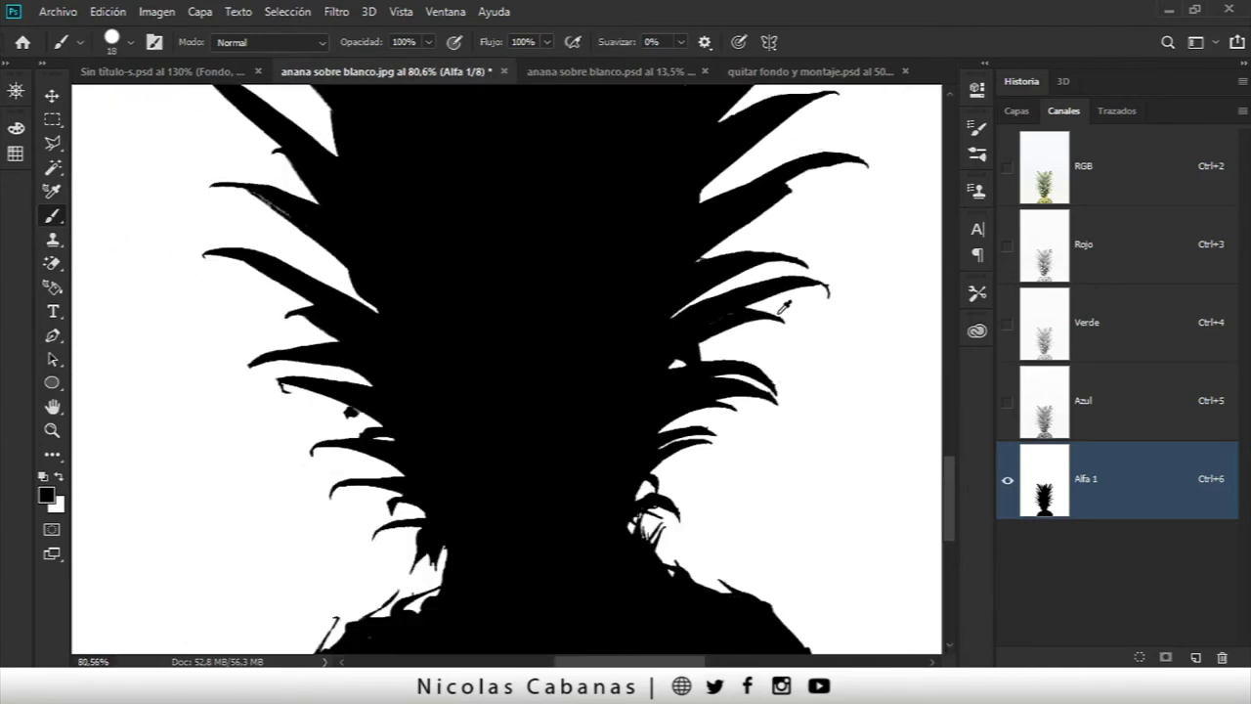
{"action": "scroll", "coordinate": [711, 309], "scroll_direction": "up", "scroll_amount": 3}
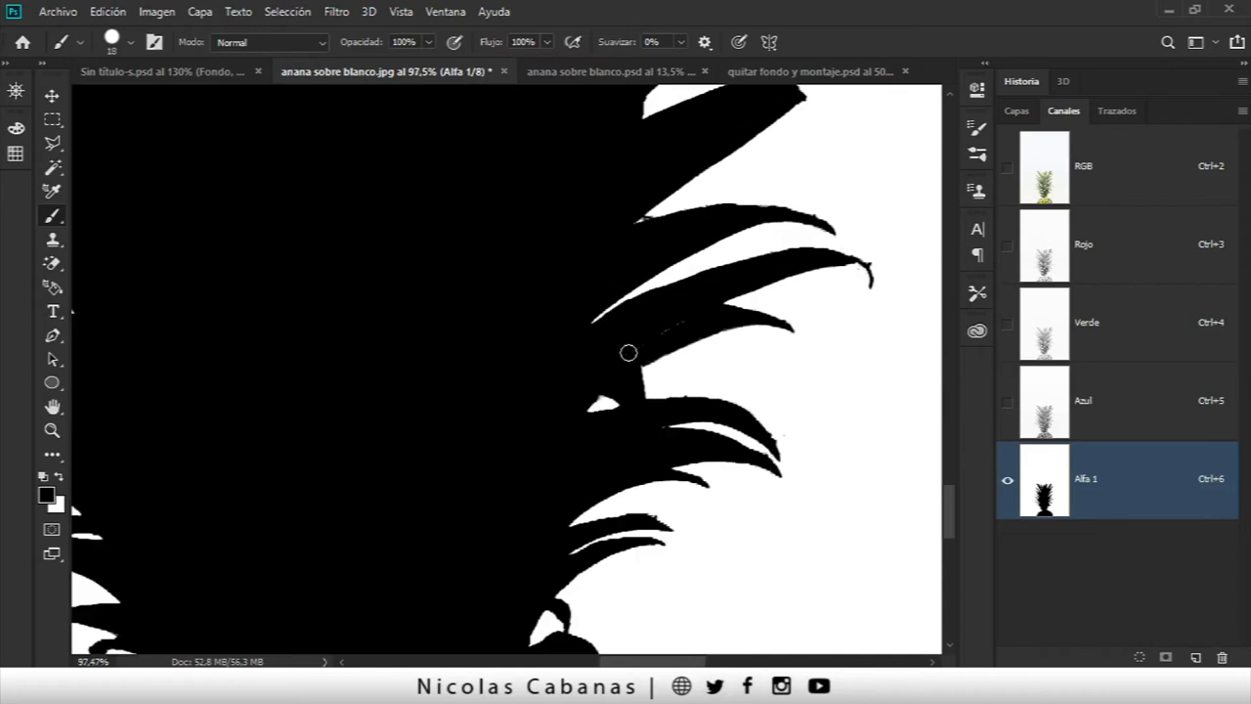
{"action": "scroll", "coordinate": [662, 187], "scroll_direction": "up", "scroll_amount": 3}
{"action": "left_click_drag", "start_coordinate": [650, 251], "coordinate": [615, 248]}
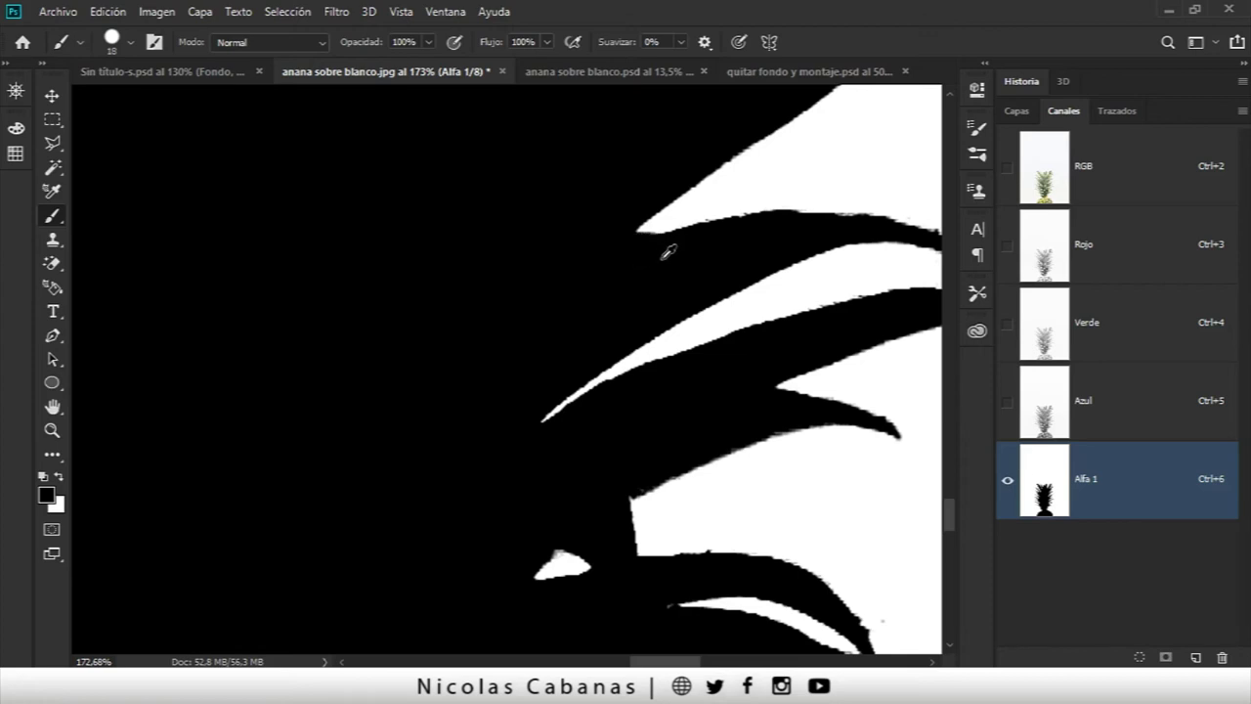
{"action": "scroll", "coordinate": [885, 205], "scroll_direction": "up", "scroll_amount": 1}
{"action": "scroll", "coordinate": [885, 205], "scroll_direction": "up", "scroll_amount": 1}
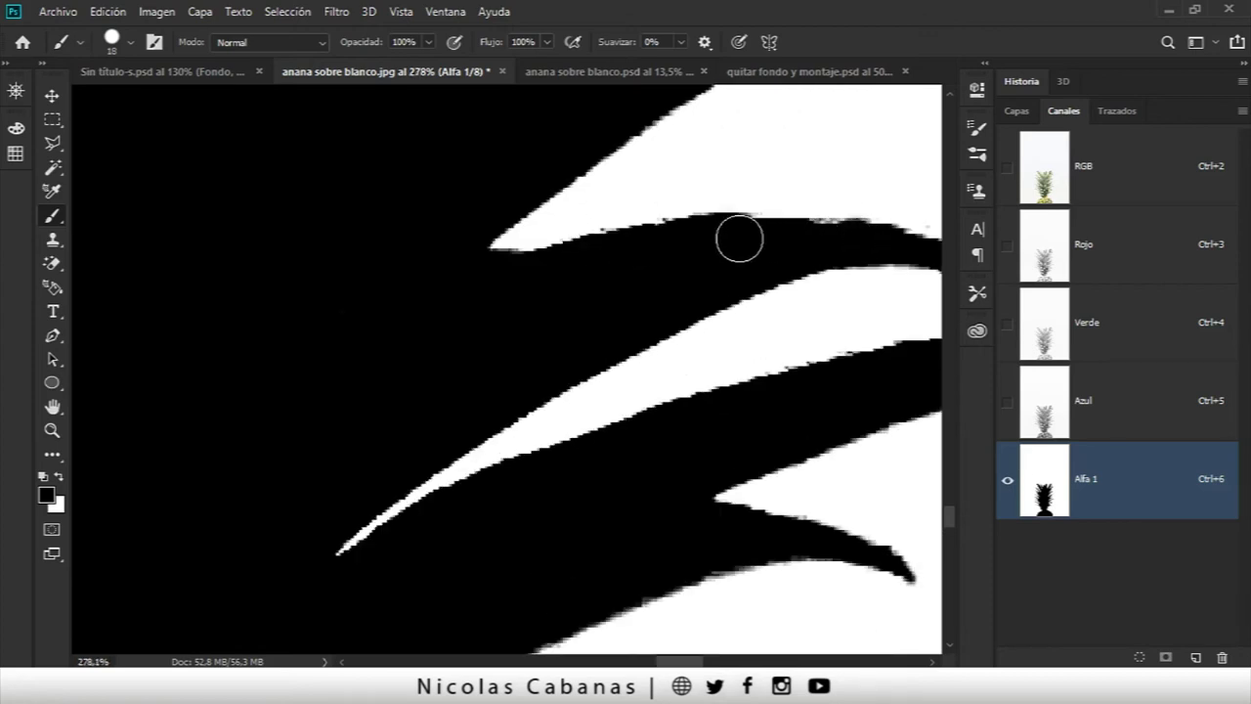
{"action": "scroll", "coordinate": [410, 288], "scroll_direction": "down", "scroll_amount": 2}
{"action": "scroll", "coordinate": [399, 296], "scroll_direction": "down", "scroll_amount": 2}
{"action": "left_click_drag", "start_coordinate": [399, 295], "coordinate": [564, 379]}
{"action": "scroll", "coordinate": [565, 374], "scroll_direction": "down", "scroll_amount": 2}
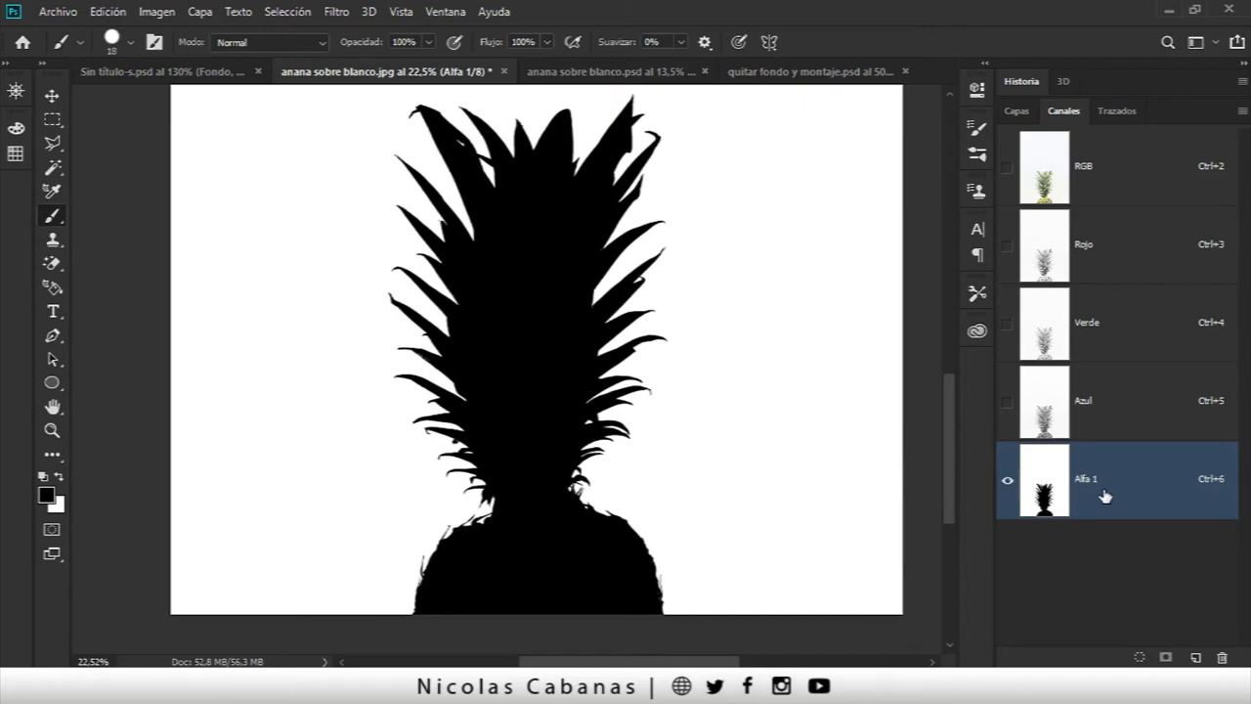
Step: Toggle between the colour overlay and Alfa 1 alone while navigating the view
{"action": "scroll", "coordinate": [494, 154], "scroll_direction": "up", "scroll_amount": 2}
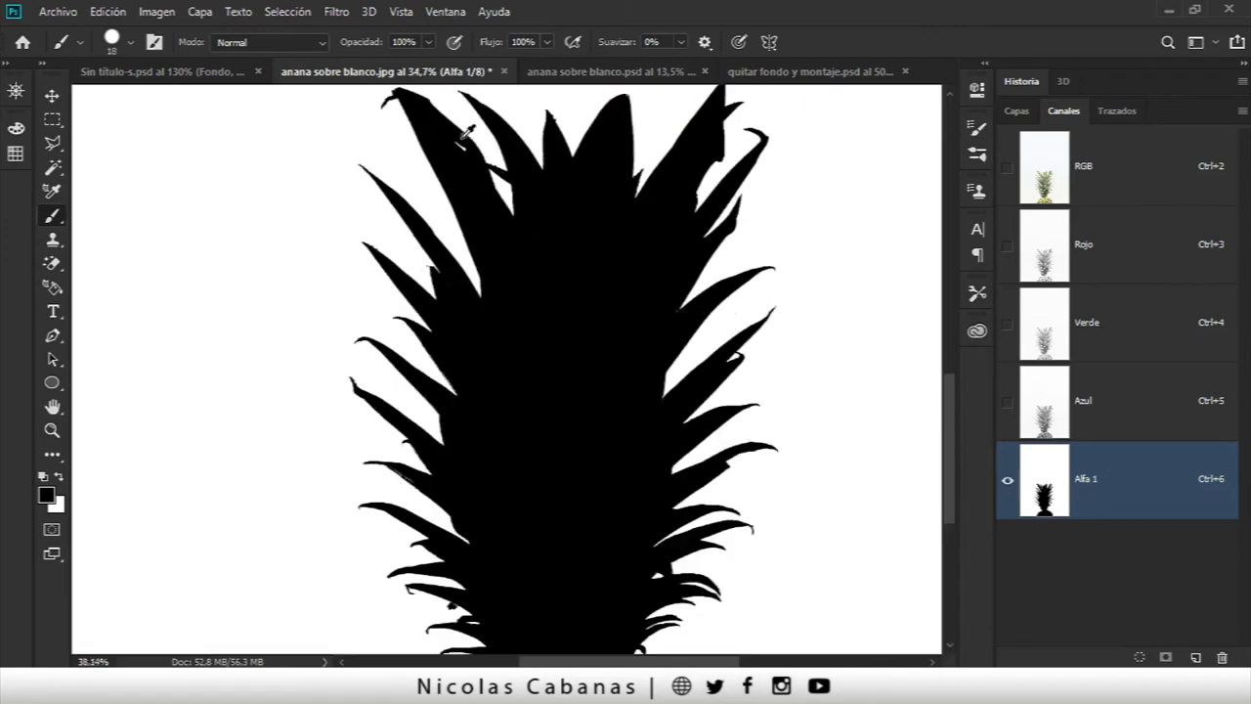
{"action": "scroll", "coordinate": [493, 155], "scroll_direction": "up", "scroll_amount": 1}
{"action": "left_click", "coordinate": [1006, 170]}
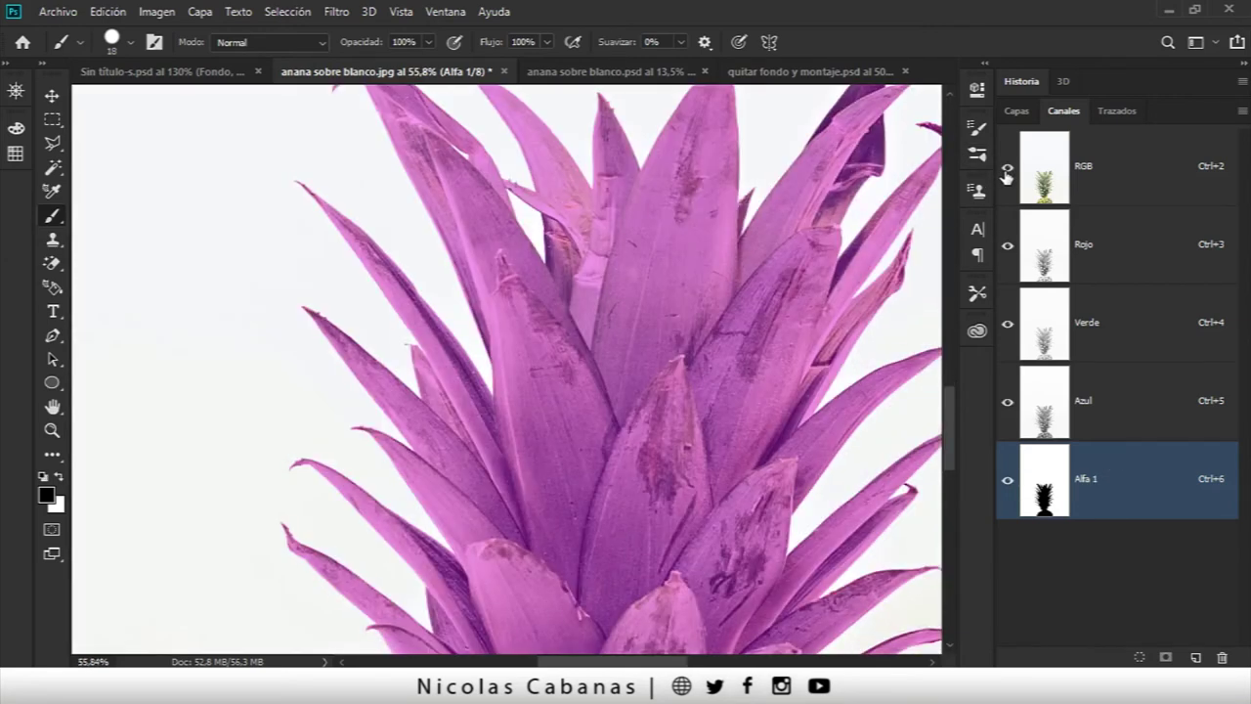
{"action": "left_click", "coordinate": [1007, 170]}
{"action": "scroll", "coordinate": [528, 263], "scroll_direction": "down", "scroll_amount": 3}
{"action": "scroll", "coordinate": [564, 346], "scroll_direction": "right", "scroll_amount": 2}
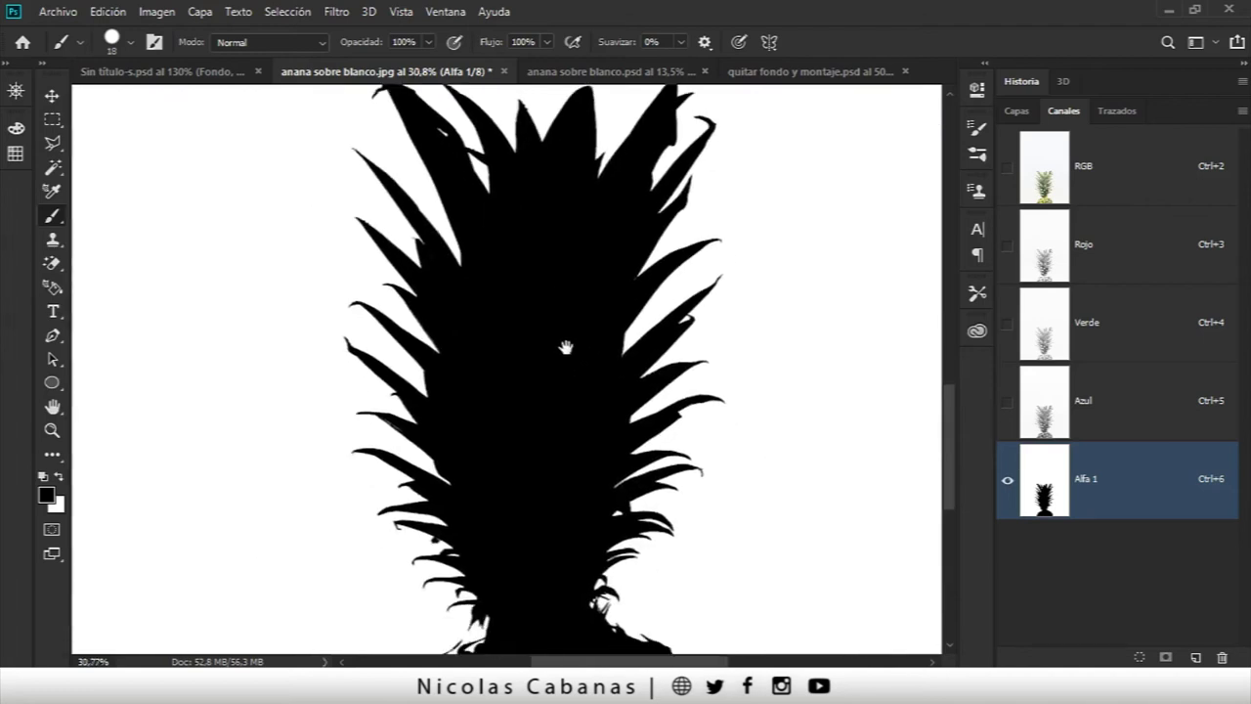
{"action": "scroll", "coordinate": [562, 332], "scroll_direction": "right", "scroll_amount": 2}
{"action": "scroll", "coordinate": [565, 342], "scroll_direction": "down", "scroll_amount": 1}
{"action": "scroll", "coordinate": [538, 527], "scroll_direction": "down", "scroll_amount": 1}
{"action": "scroll", "coordinate": [544, 547], "scroll_direction": "up", "scroll_amount": 1}
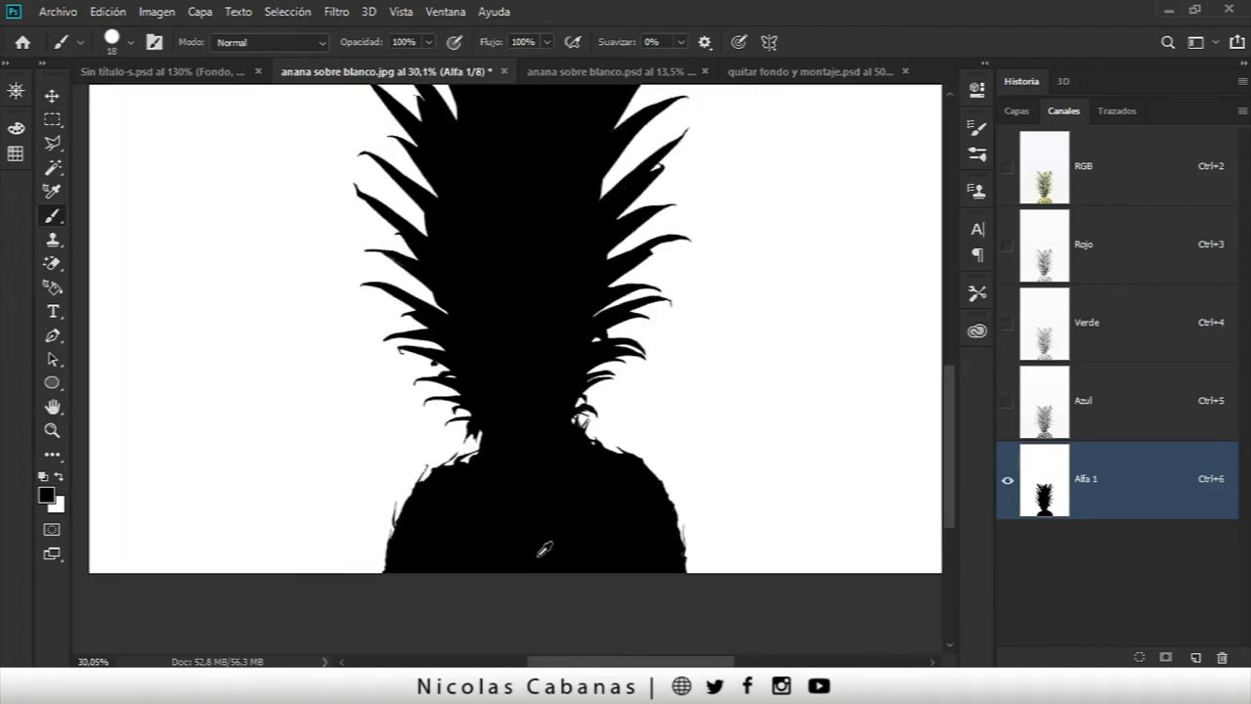
{"action": "scroll", "coordinate": [544, 551], "scroll_direction": "up", "scroll_amount": 2}
{"action": "scroll", "coordinate": [545, 528], "scroll_direction": "up", "scroll_amount": 1}
{"action": "scroll", "coordinate": [450, 410], "scroll_direction": "up", "scroll_amount": 1}
{"action": "scroll", "coordinate": [392, 411], "scroll_direction": "up", "scroll_amount": 1}
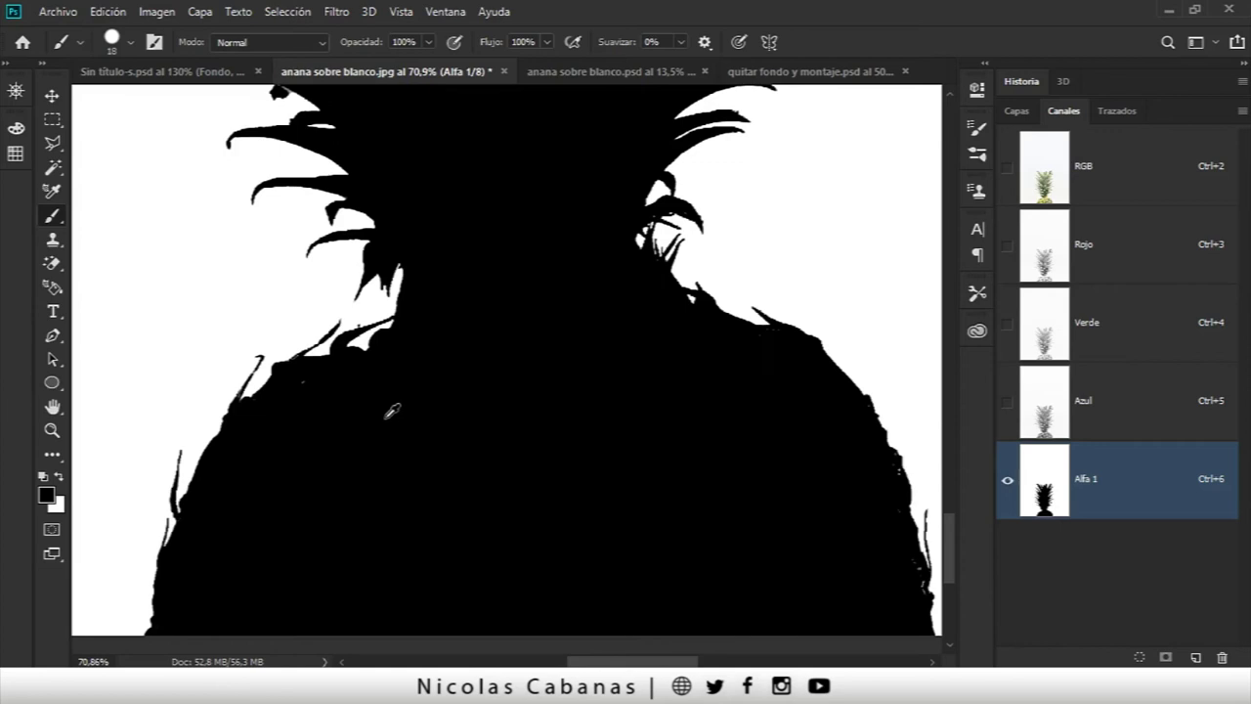
Step: Enlarge the brush to 109 px and make the RGB composite active with Alfa 1 overlaid
{"action": "key", "text": "bracketright"}
{"action": "key", "text": "bracketright"}
{"action": "key", "text": "bracketright"}
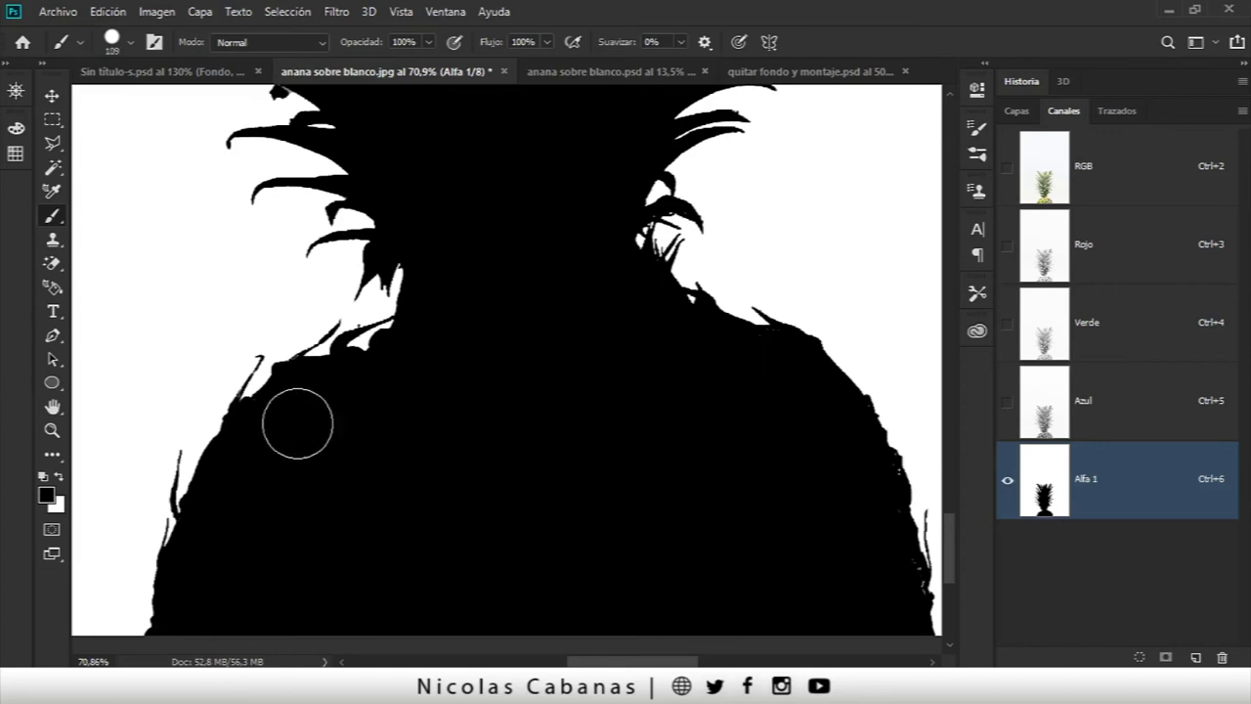
{"action": "scroll", "coordinate": [435, 434], "scroll_direction": "down", "scroll_amount": 2}
{"action": "scroll", "coordinate": [488, 426], "scroll_direction": "up", "scroll_amount": 1}
{"action": "scroll", "coordinate": [567, 405], "scroll_direction": "up", "scroll_amount": 1}
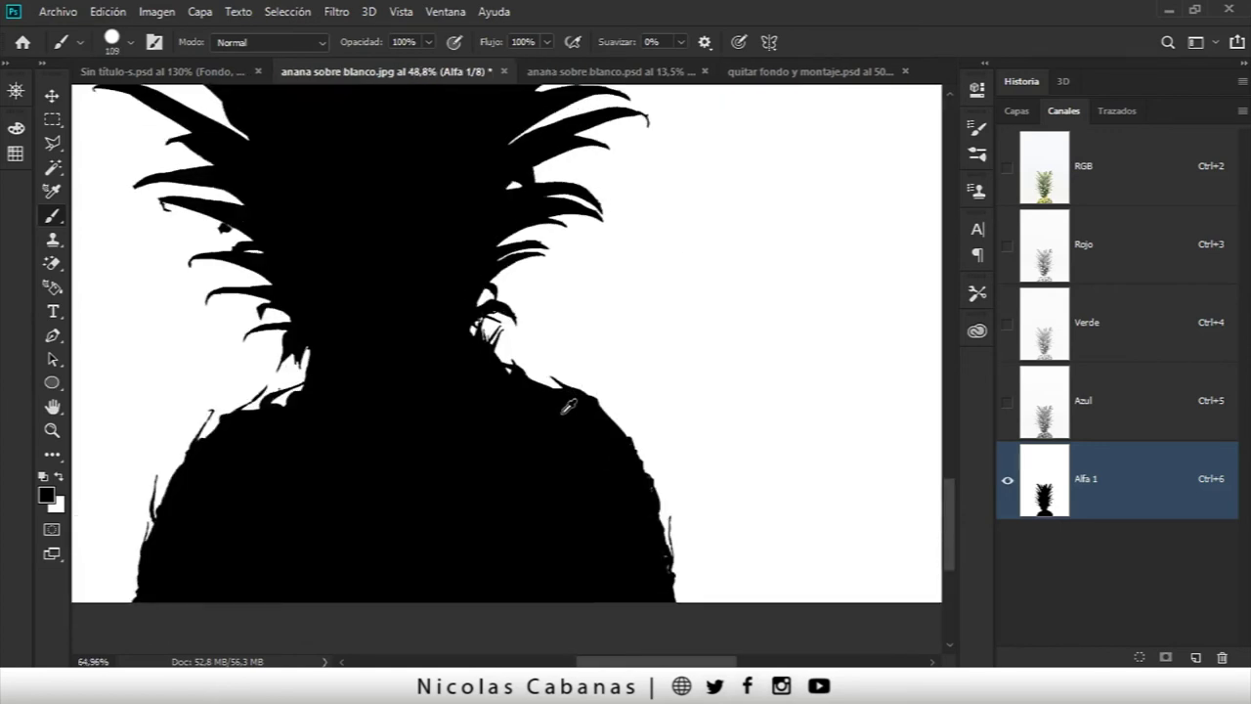
{"action": "scroll", "coordinate": [561, 410], "scroll_direction": "up", "scroll_amount": 1}
{"action": "scroll", "coordinate": [401, 430], "scroll_direction": "down", "scroll_amount": 1}
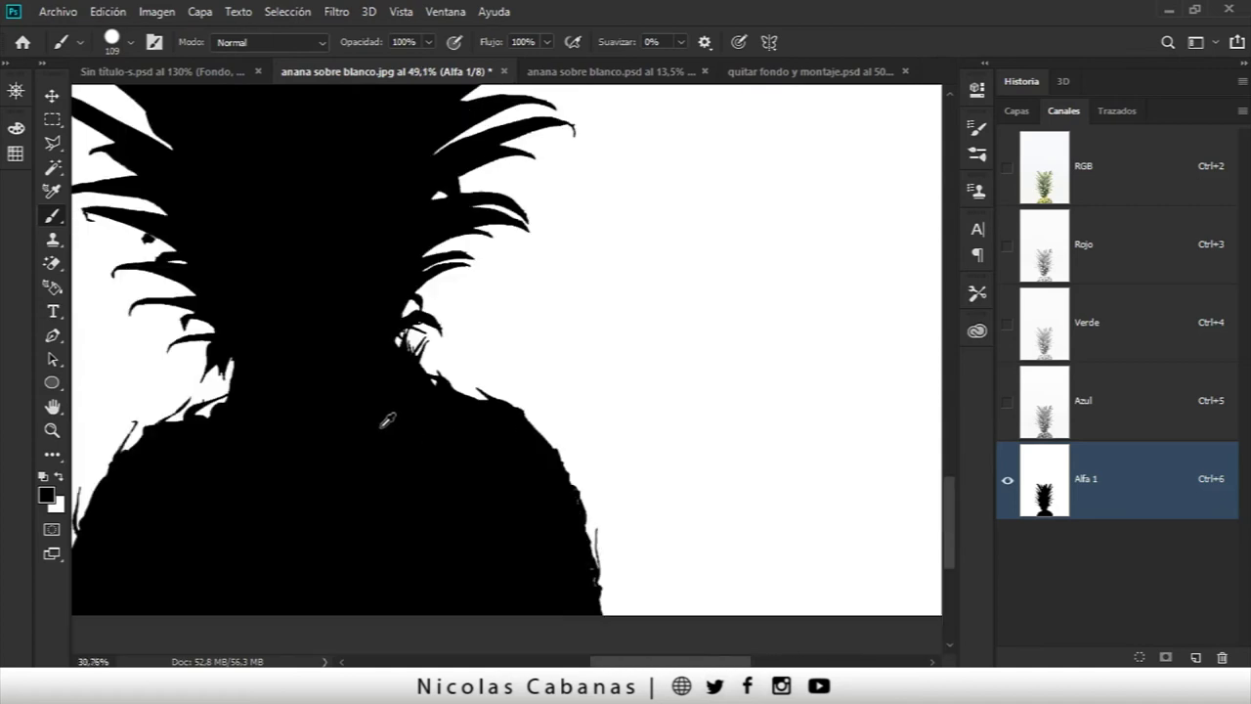
{"action": "scroll", "coordinate": [385, 419], "scroll_direction": "down", "scroll_amount": 1}
{"action": "scroll", "coordinate": [519, 442], "scroll_direction": "down", "scroll_amount": 1}
{"action": "scroll", "coordinate": [519, 442], "scroll_direction": "down", "scroll_amount": 1}
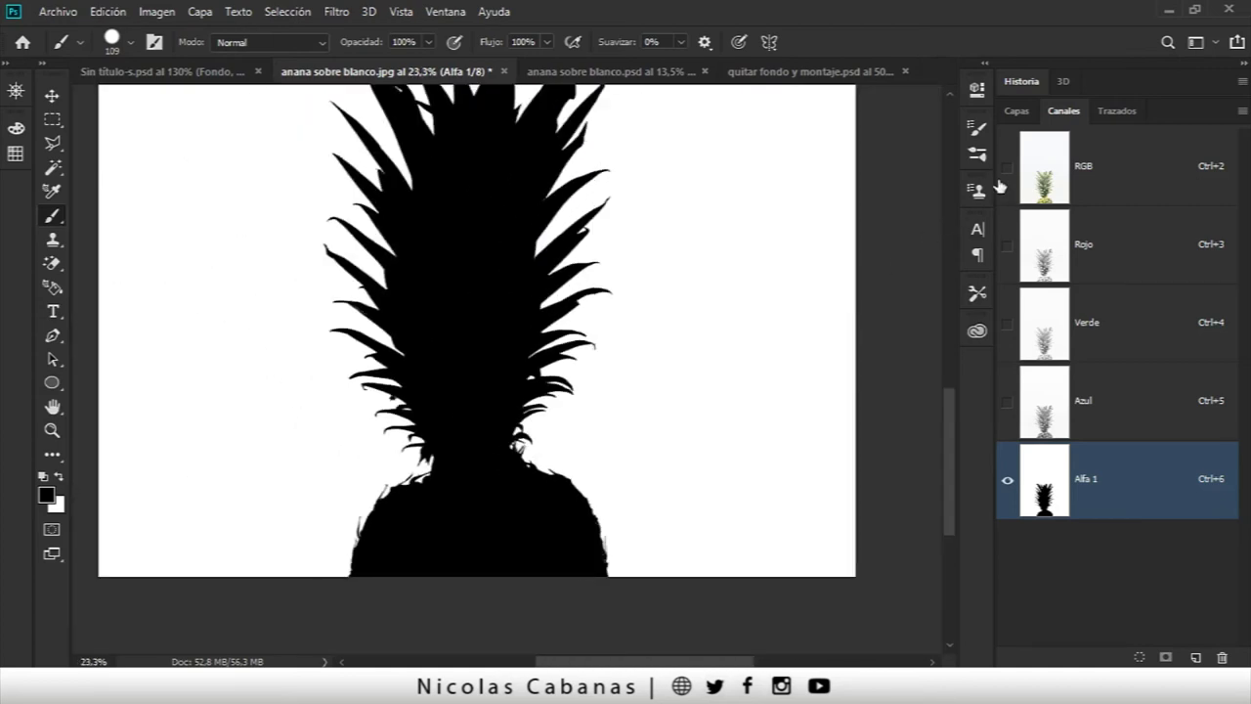
{"action": "left_click", "coordinate": [1007, 168]}
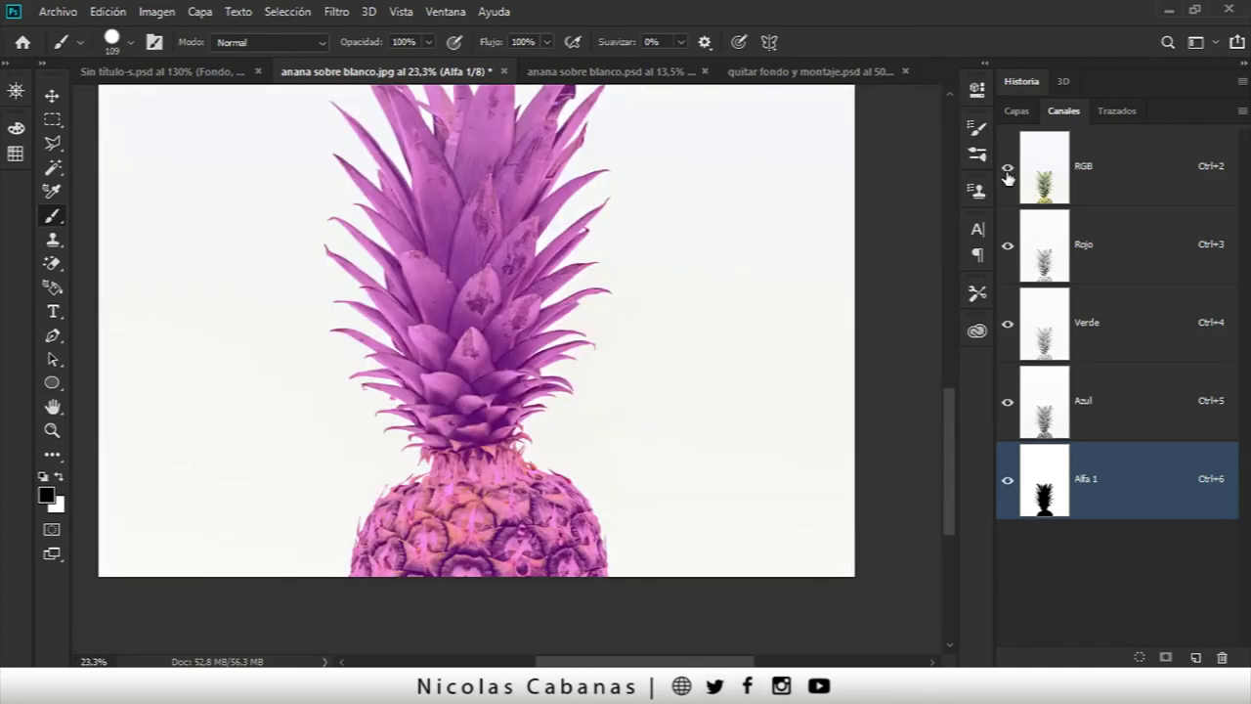
{"action": "left_click", "coordinate": [1122, 172]}
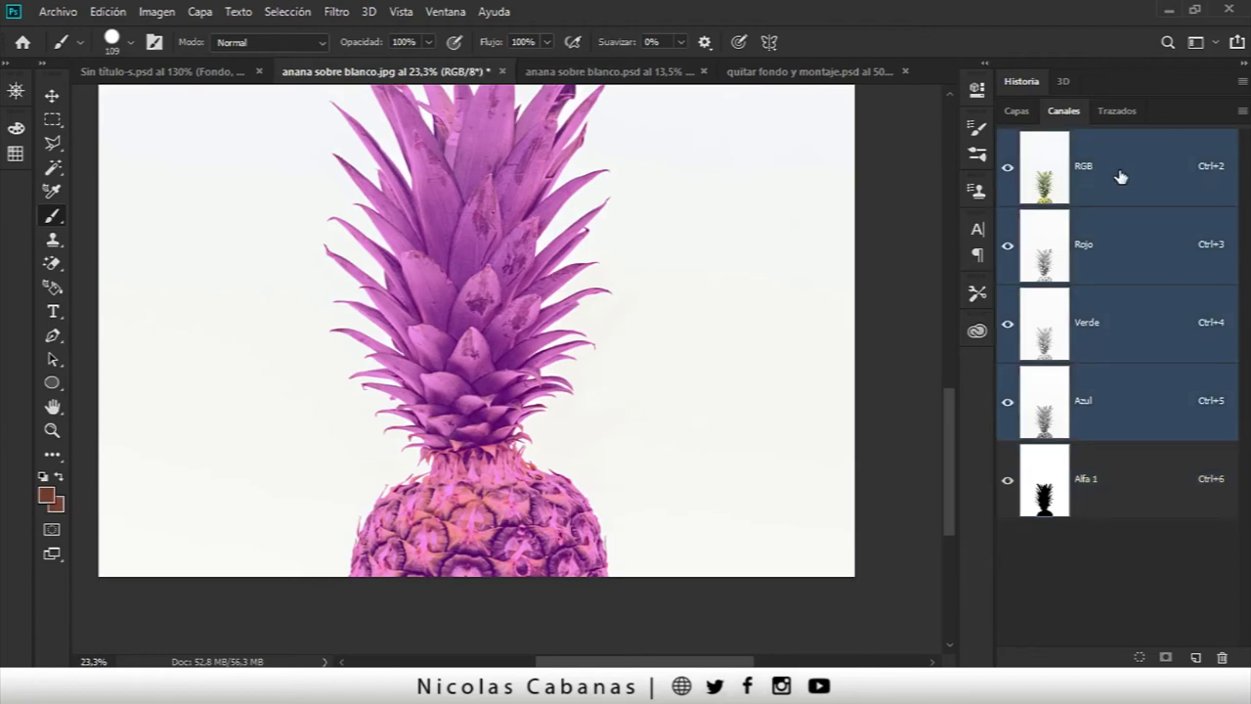
Step: Load Alfa 1 as a selection, unlock Fondo into Capa 0, and add a layer mask from it
{"action": "left_click", "coordinate": [1008, 487]}
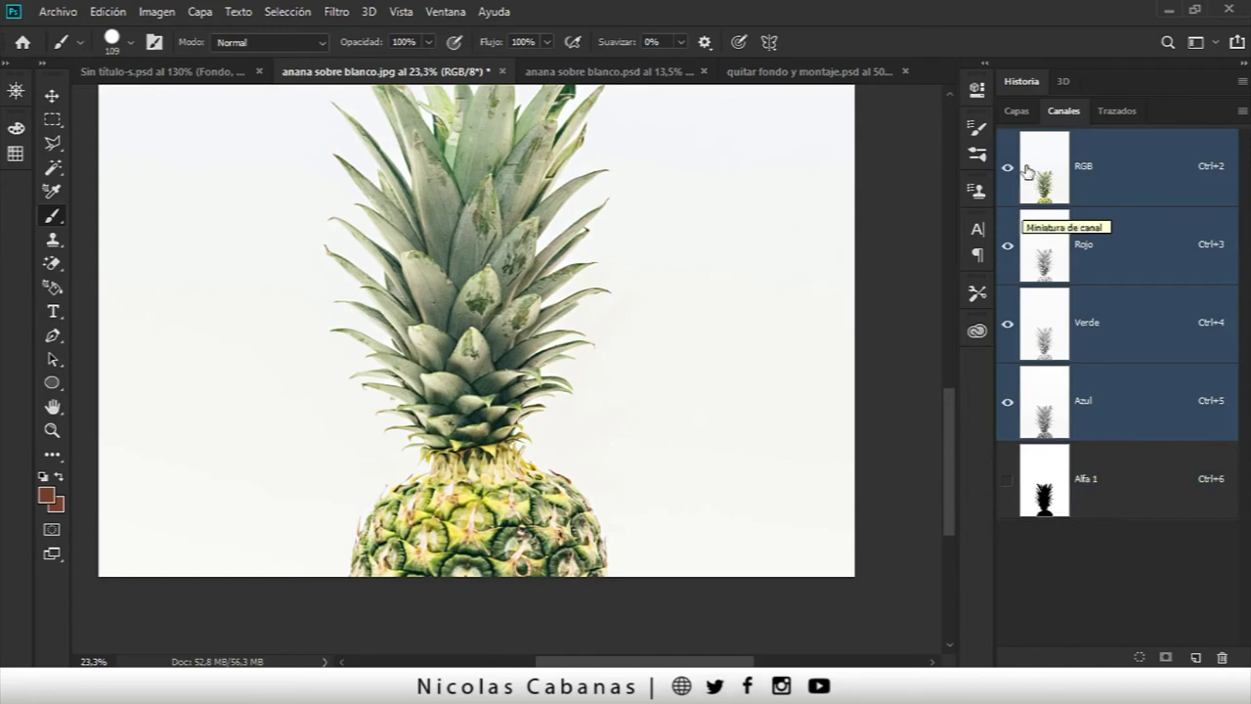
{"action": "left_click_drag", "start_coordinate": [479, 368], "coordinate": [478, 433]}
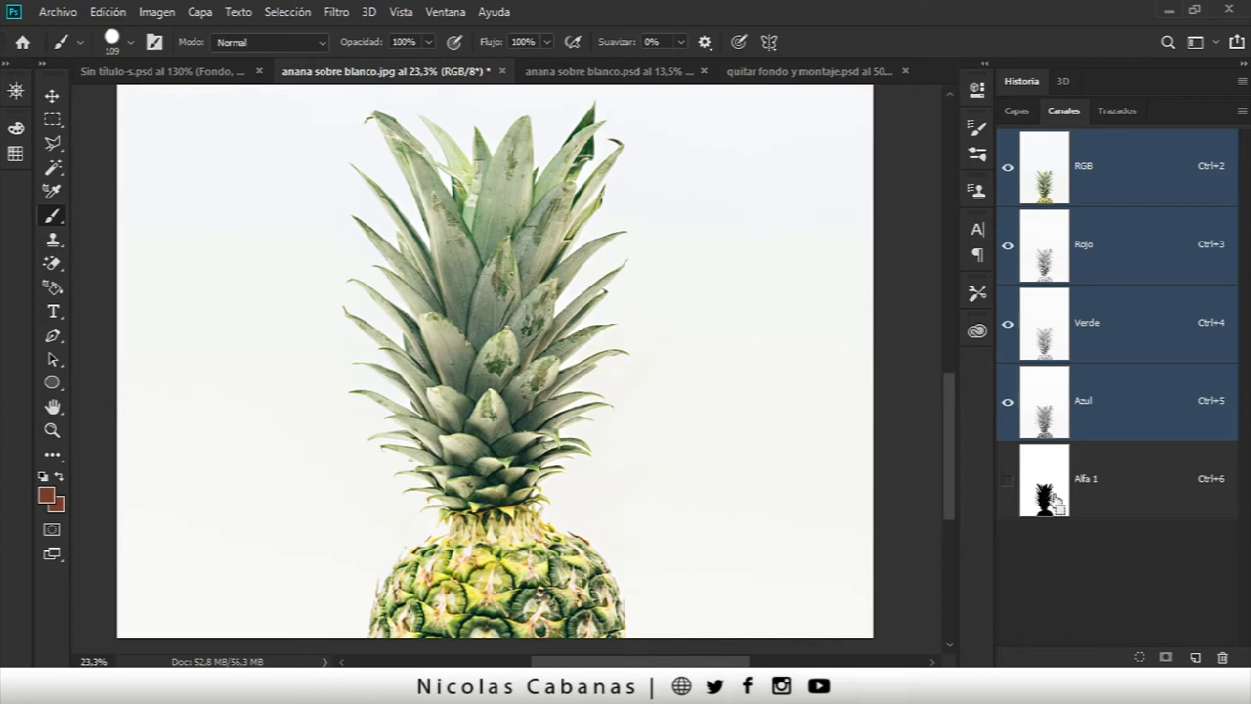
{"action": "left_click", "coordinate": [1048, 503], "text": "ctrl"}
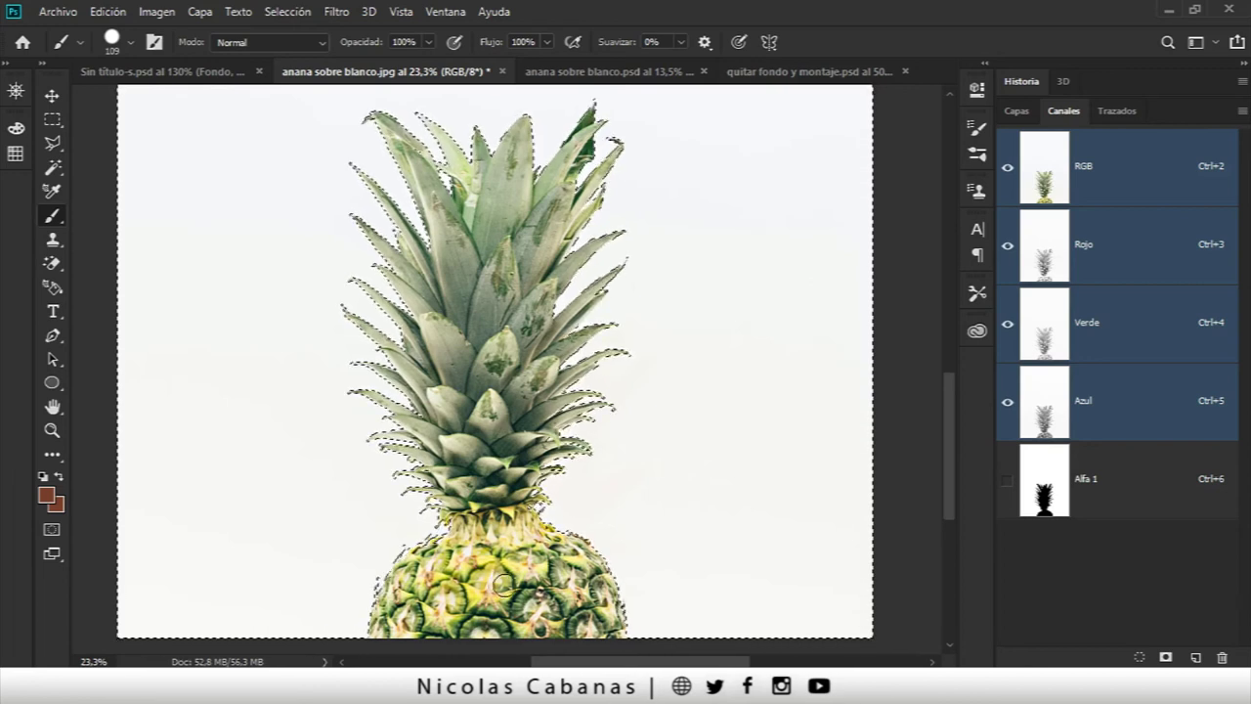
{"action": "key", "text": "z"}
{"action": "left_click", "coordinate": [507, 548], "text": "alt"}
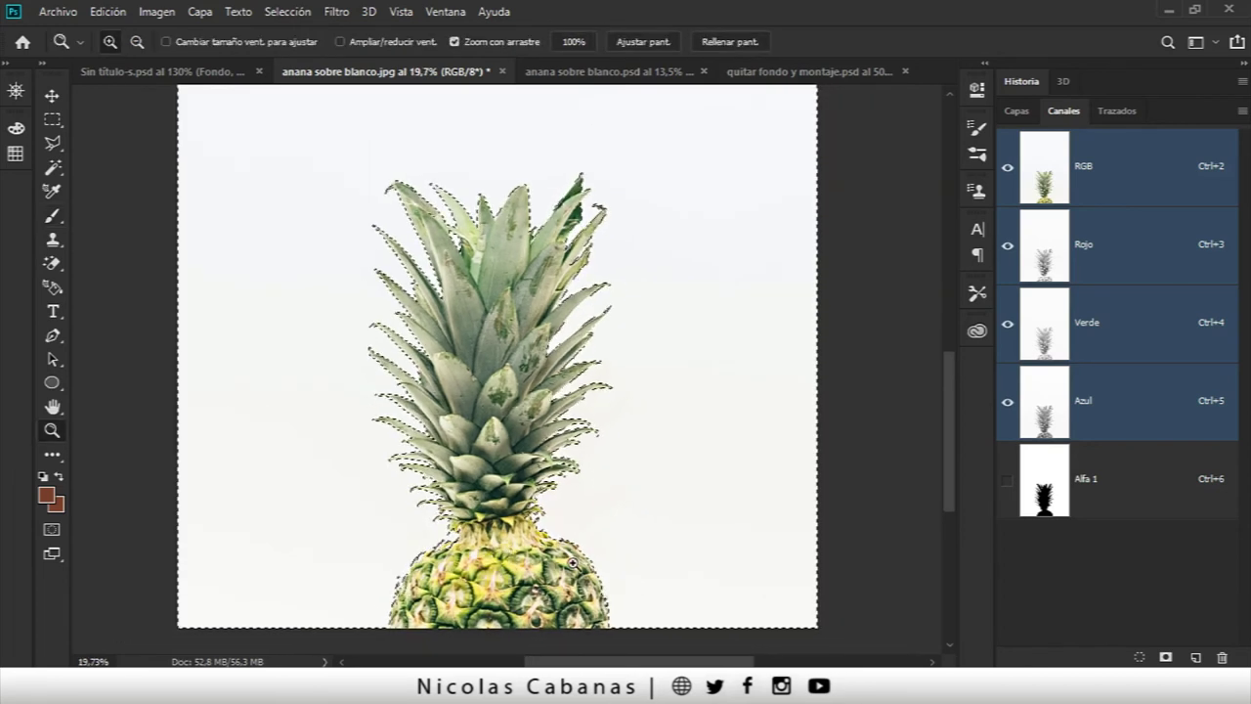
{"action": "left_click", "coordinate": [1022, 109]}
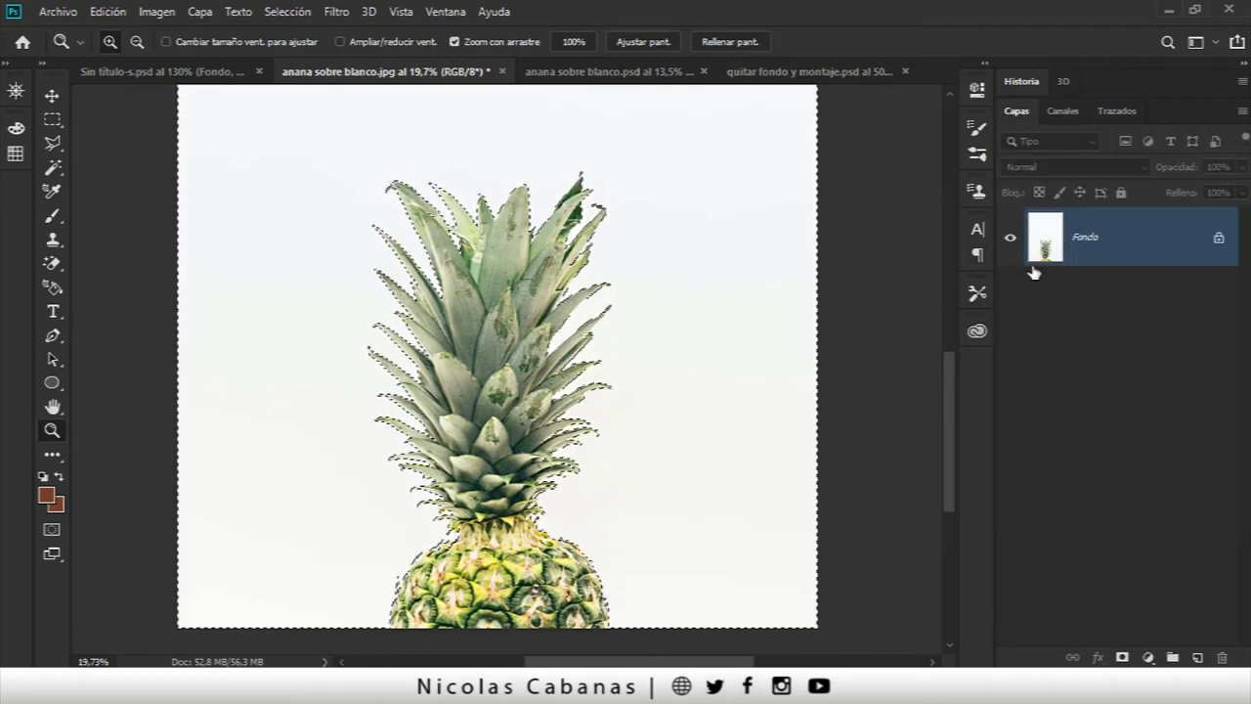
{"action": "left_click", "coordinate": [1219, 239]}
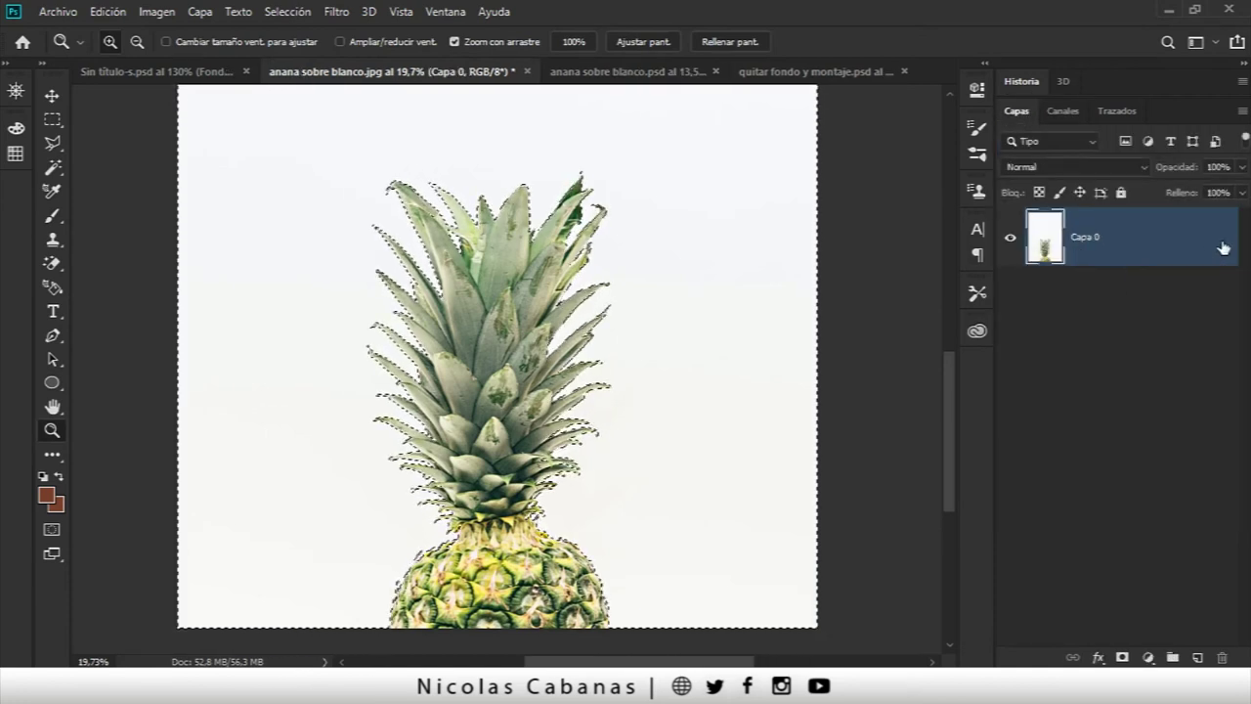
{"action": "left_click", "coordinate": [1122, 657], "text": "alt"}
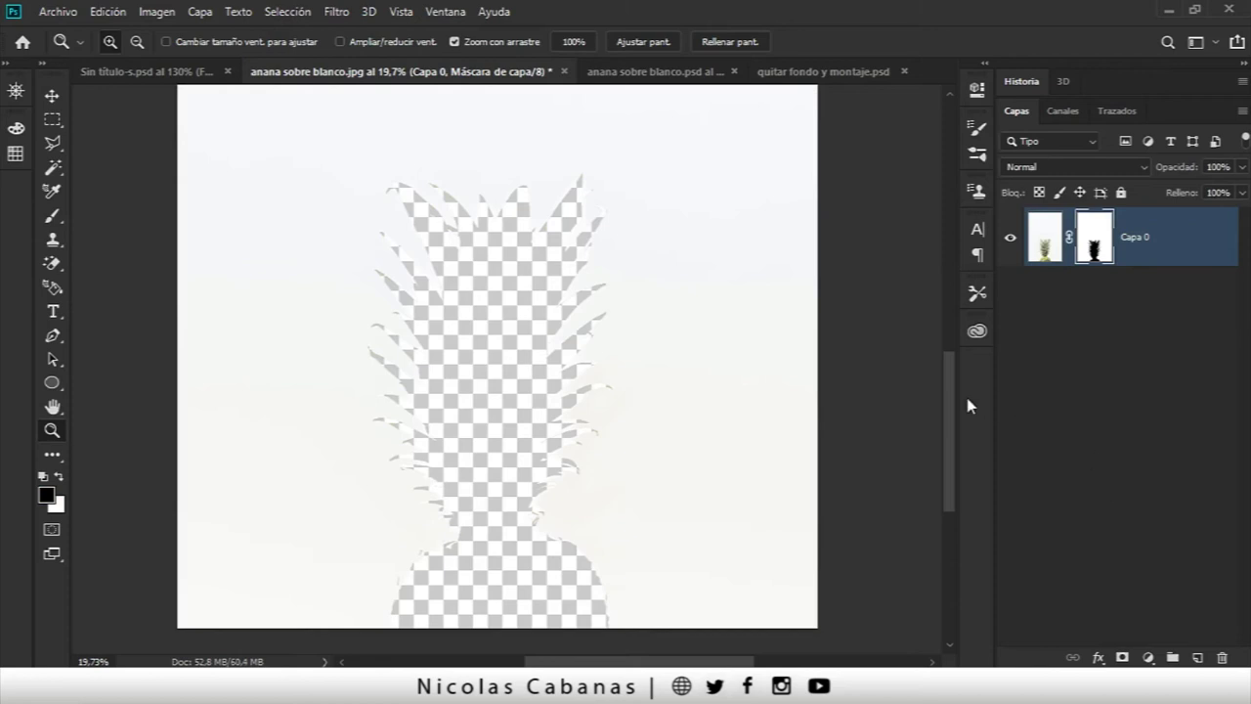
Step: Invert Capa 0's layer mask with Imagen > Ajustes > Invertir
{"action": "left_click", "coordinate": [155, 12]}
{"action": "mouse_move", "coordinate": [170, 60]}
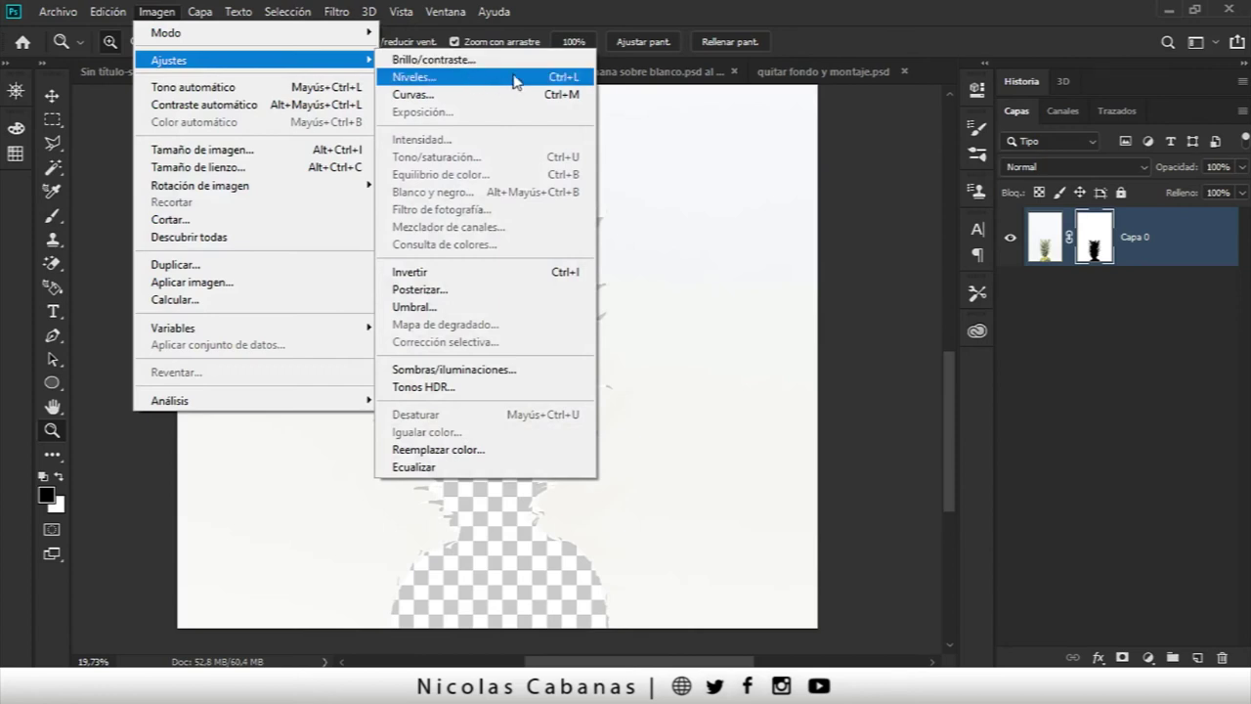
{"action": "left_click", "coordinate": [545, 281]}
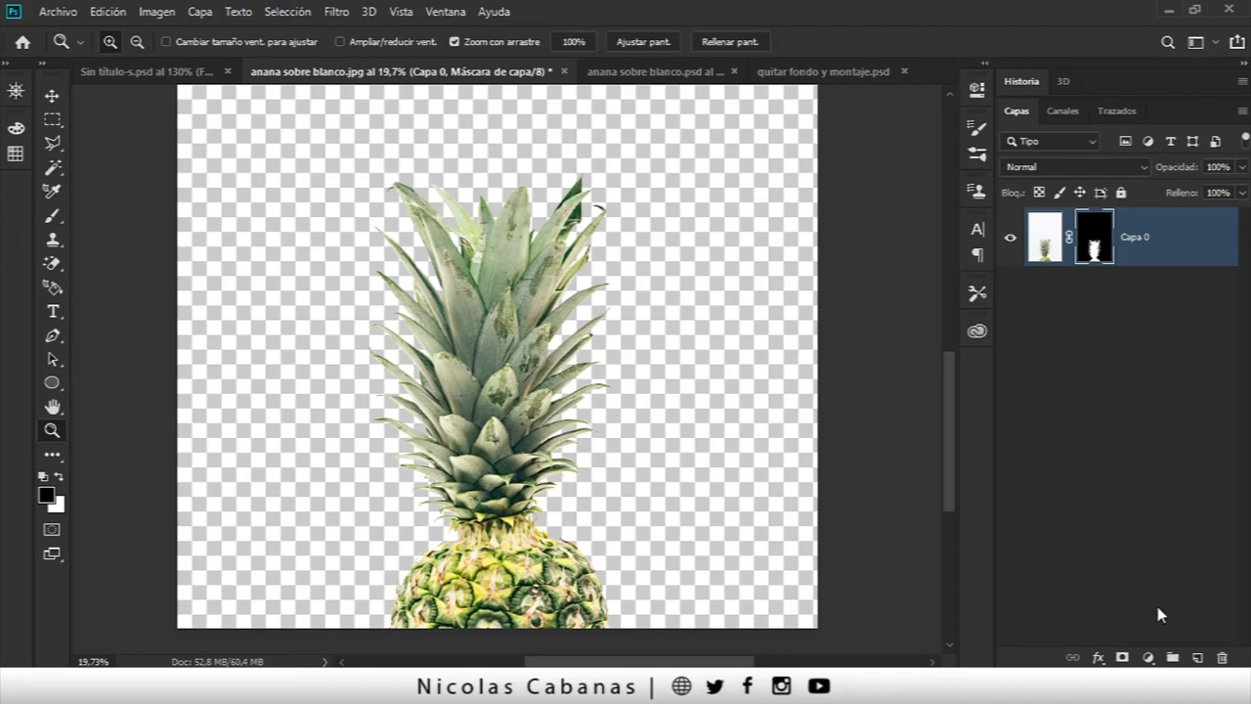
Step: Add a solid colour fill layer in rust-brown 7b4329 and move it beneath Capa 0
{"action": "left_click", "coordinate": [1147, 658]}
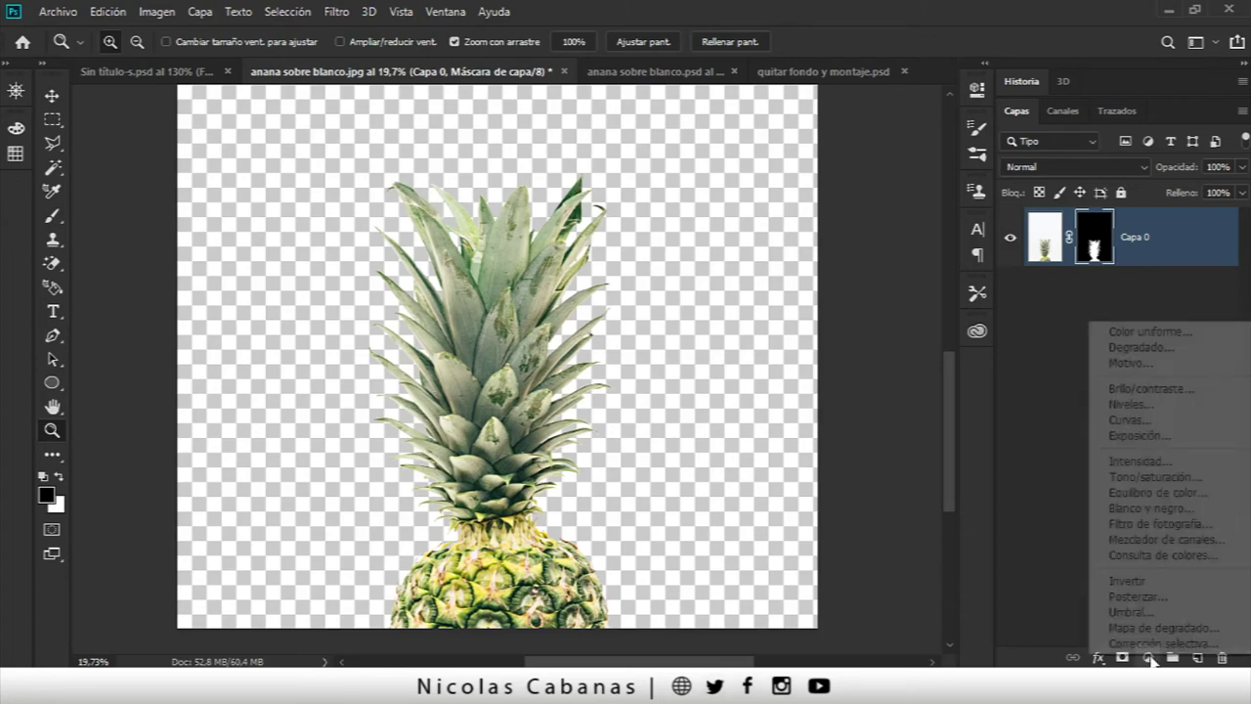
{"action": "left_click", "coordinate": [1116, 333]}
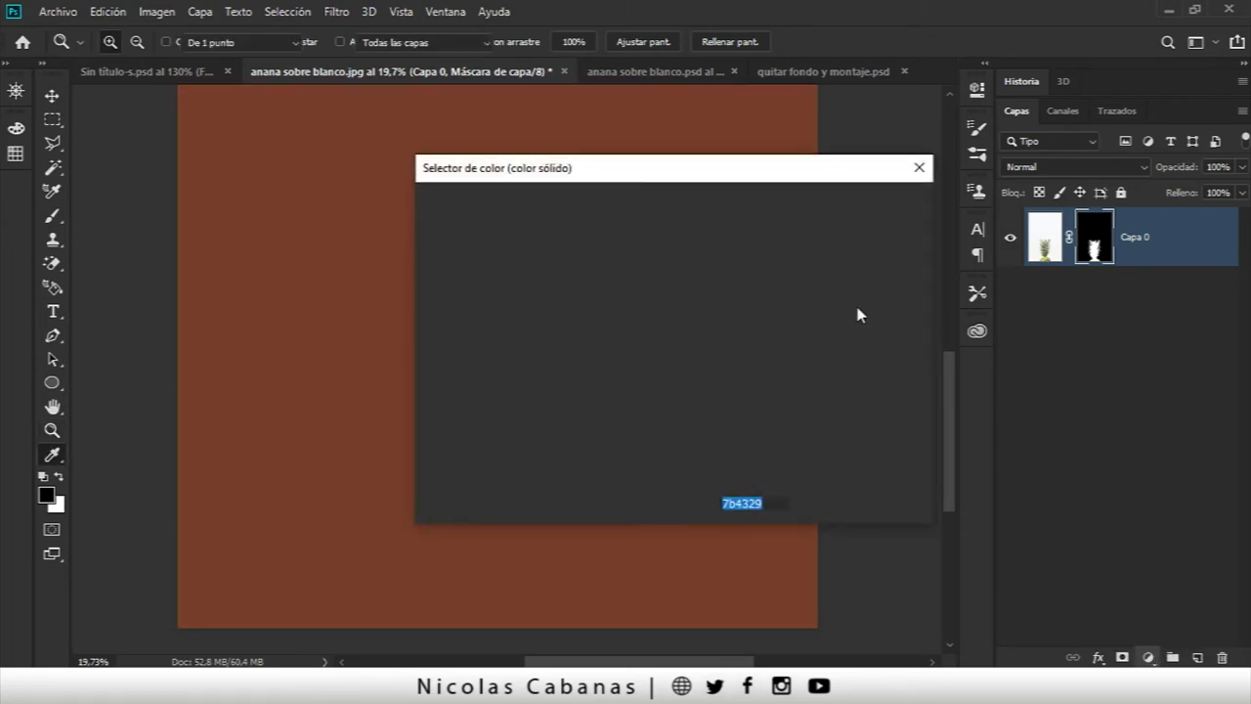
{"action": "left_click", "coordinate": [586, 313]}
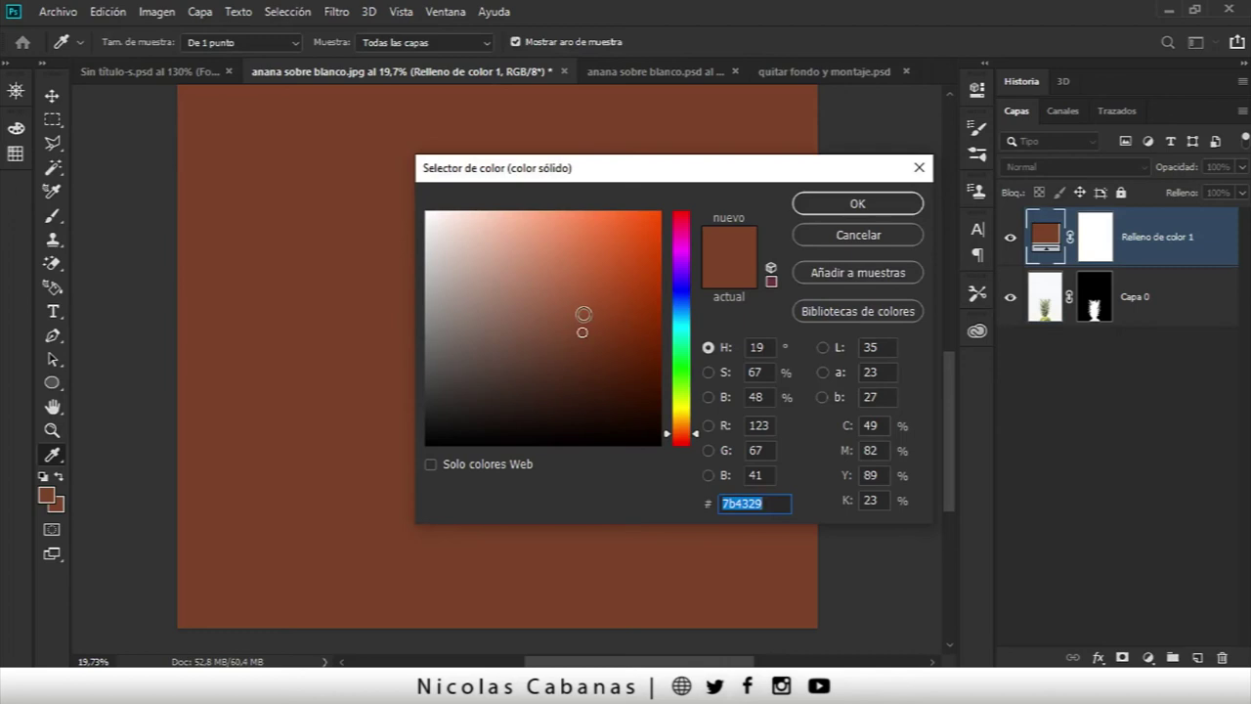
{"action": "left_click", "coordinate": [843, 204]}
{"action": "left_click_drag", "start_coordinate": [1148, 239], "coordinate": [1145, 335]}
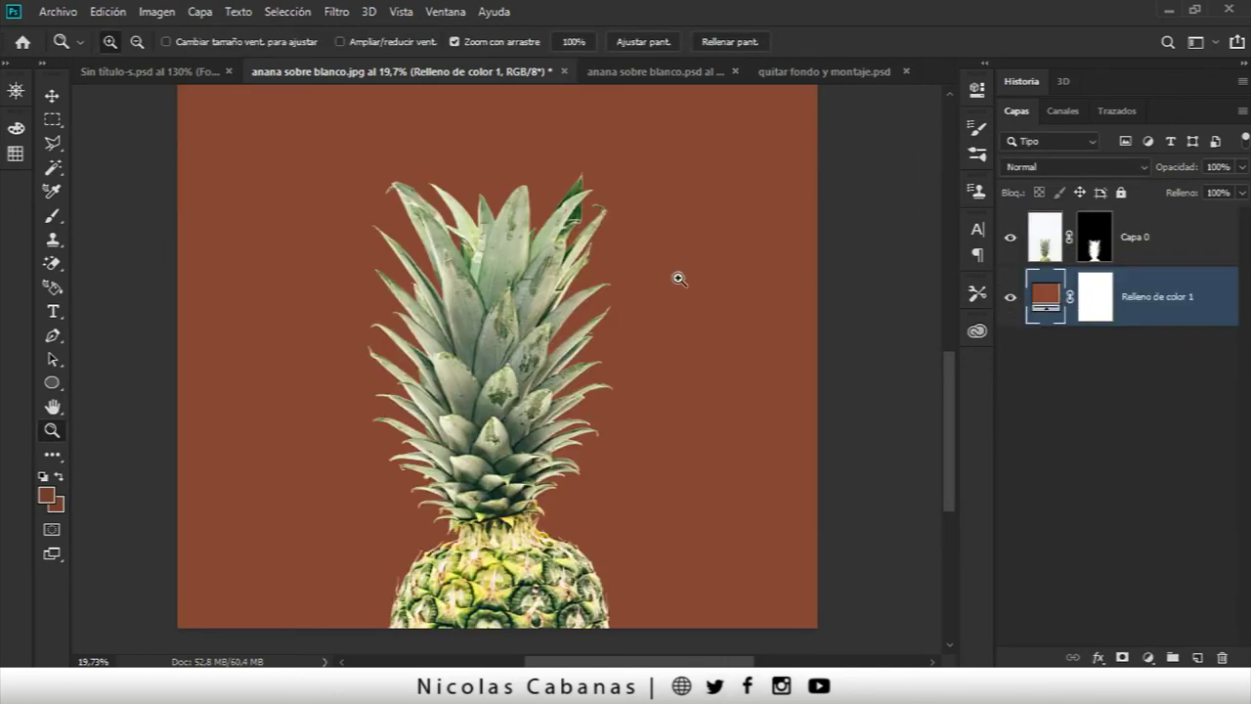
Step: Check the pineapple over the brown fill, then switch to quitar fondo y montaje.psd
{"action": "left_click_drag", "start_coordinate": [679, 276], "coordinate": [614, 293]}
{"action": "left_click_drag", "start_coordinate": [541, 315], "coordinate": [570, 364]}
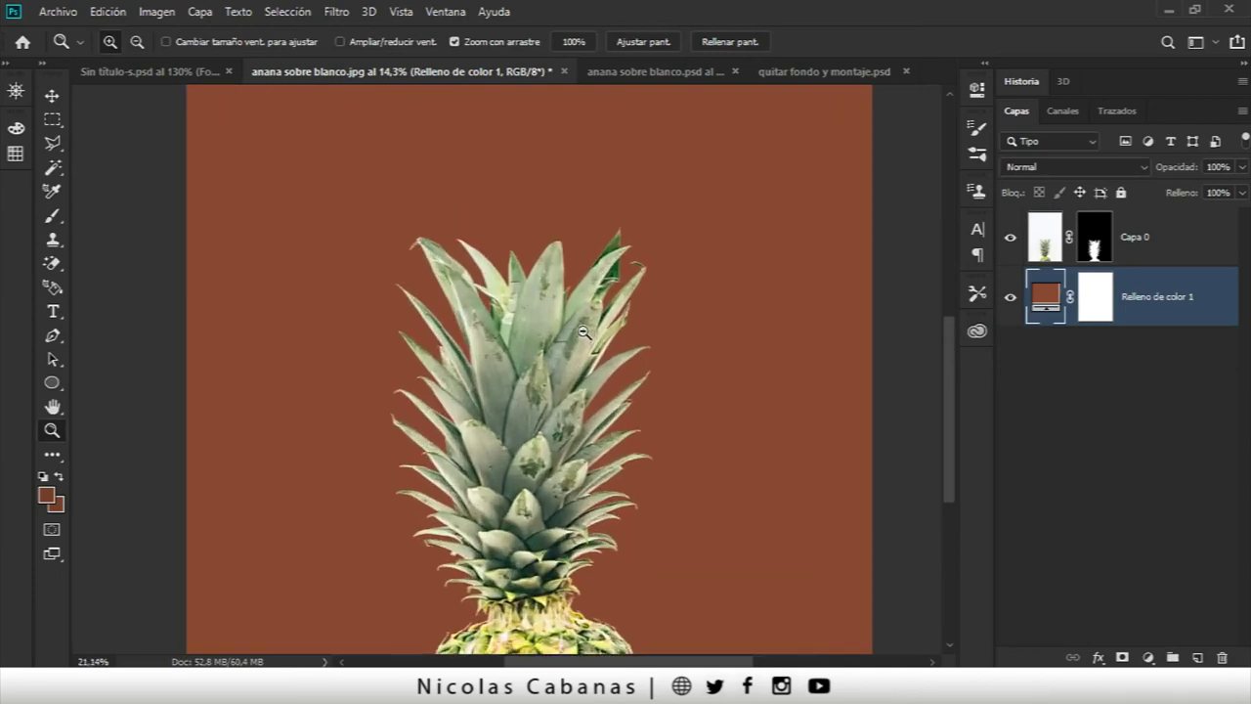
{"action": "left_click", "coordinate": [809, 72]}
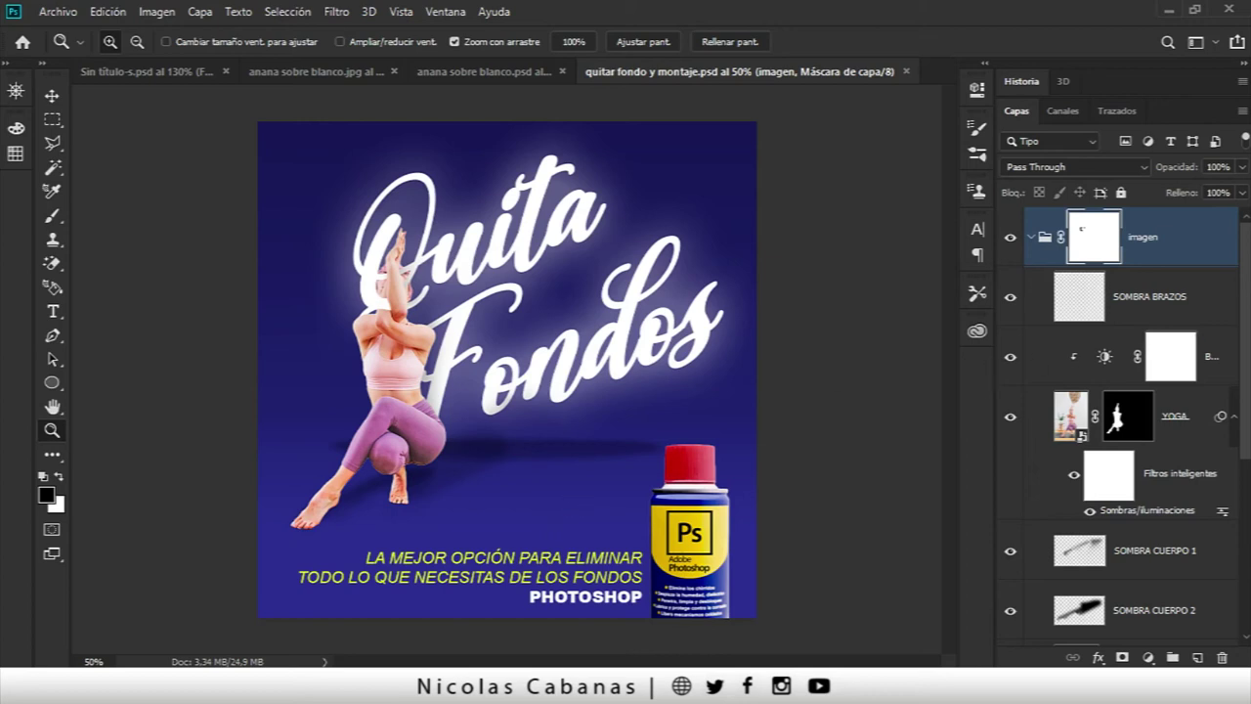
Step: Switch to the anana sobre blanco.jpg document and zoom out to see the pineapple
{"action": "scroll", "coordinate": [1233, 542], "scroll_direction": "down", "scroll_amount": 3}
{"action": "scroll", "coordinate": [1233, 543], "scroll_direction": "down", "scroll_amount": 2}
{"action": "mouse_move", "coordinate": [1239, 544]}
{"action": "left_mouse_down"}
{"action": "mouse_move", "coordinate": [1247, 283]}
{"action": "mouse_move", "coordinate": [1246, 481]}
{"action": "left_mouse_up"}
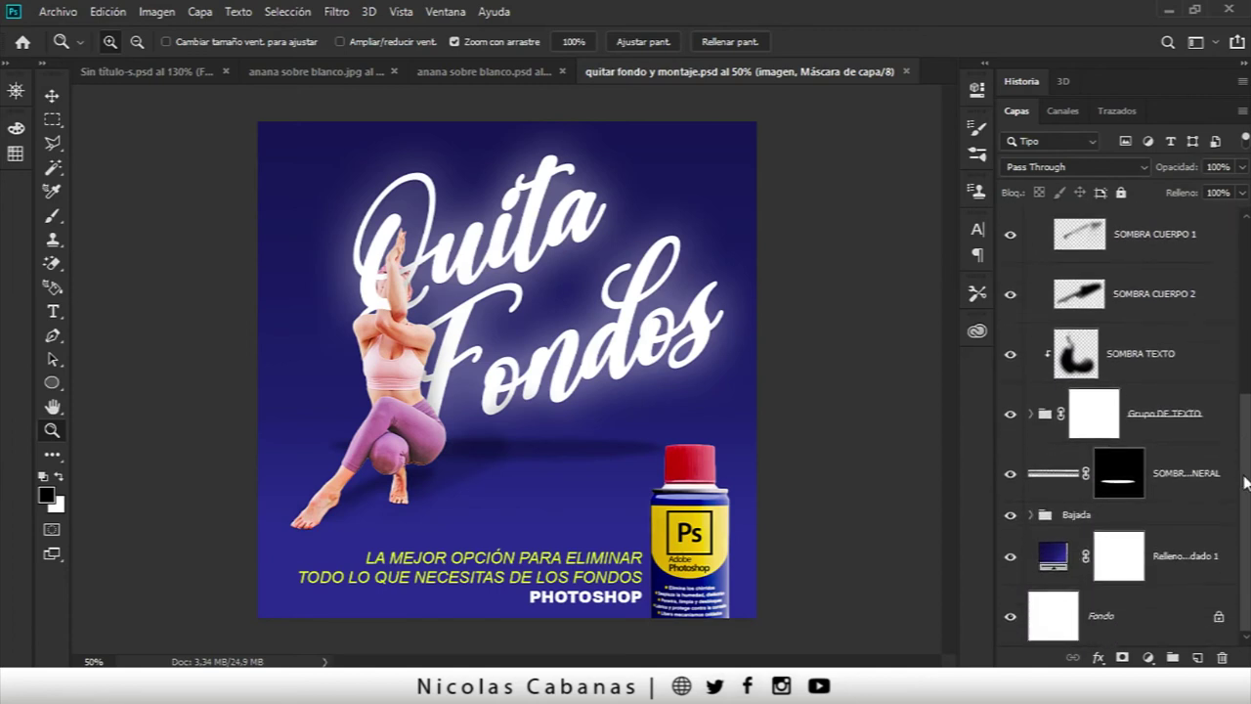
{"action": "scroll", "coordinate": [1172, 420], "scroll_direction": "up", "scroll_amount": 2}
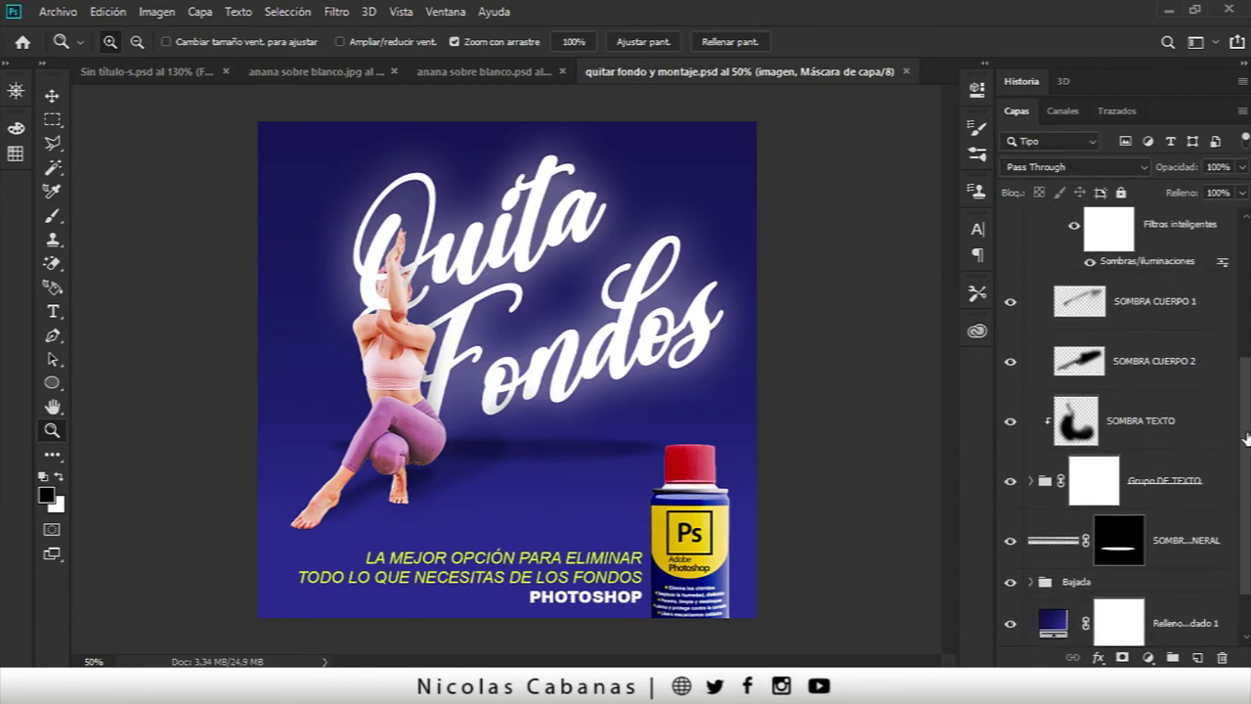
{"action": "mouse_move", "coordinate": [1244, 416]}
{"action": "left_mouse_down"}
{"action": "mouse_move", "coordinate": [1247, 280]}
{"action": "mouse_move", "coordinate": [1244, 478]}
{"action": "mouse_move", "coordinate": [1243, 275]}
{"action": "left_mouse_up"}
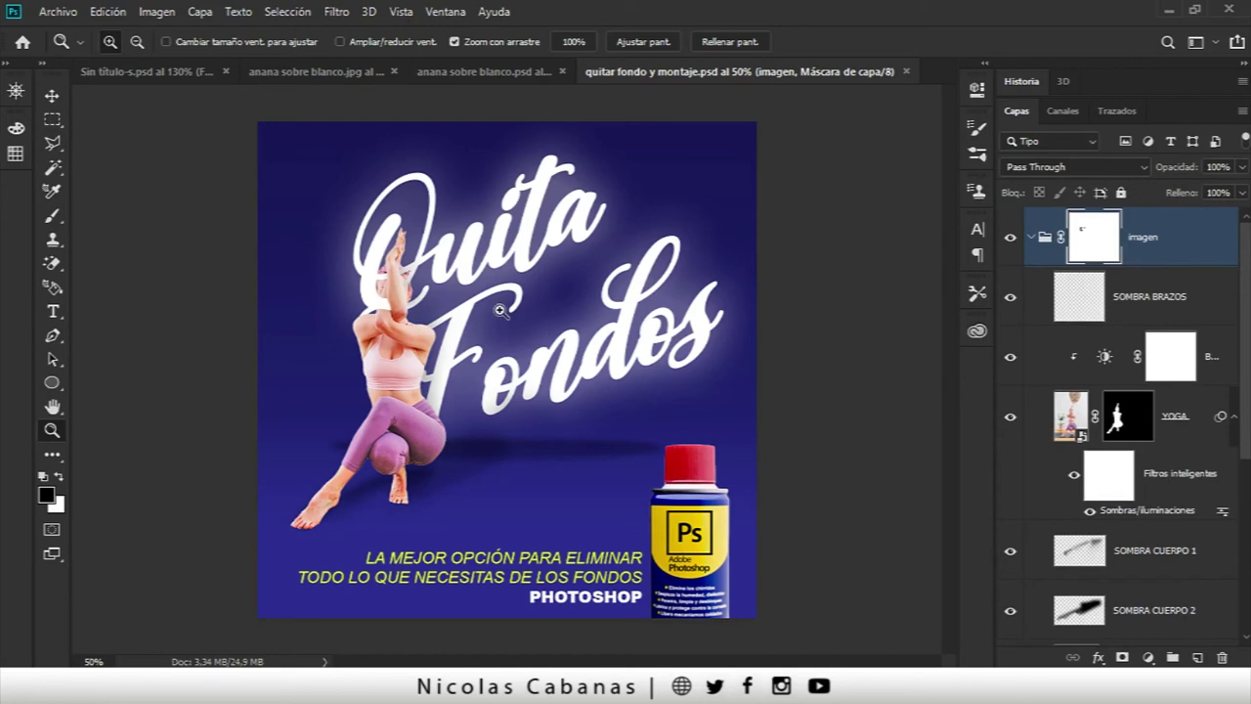
{"action": "scroll", "coordinate": [1120, 321], "scroll_direction": "down", "scroll_amount": 5}
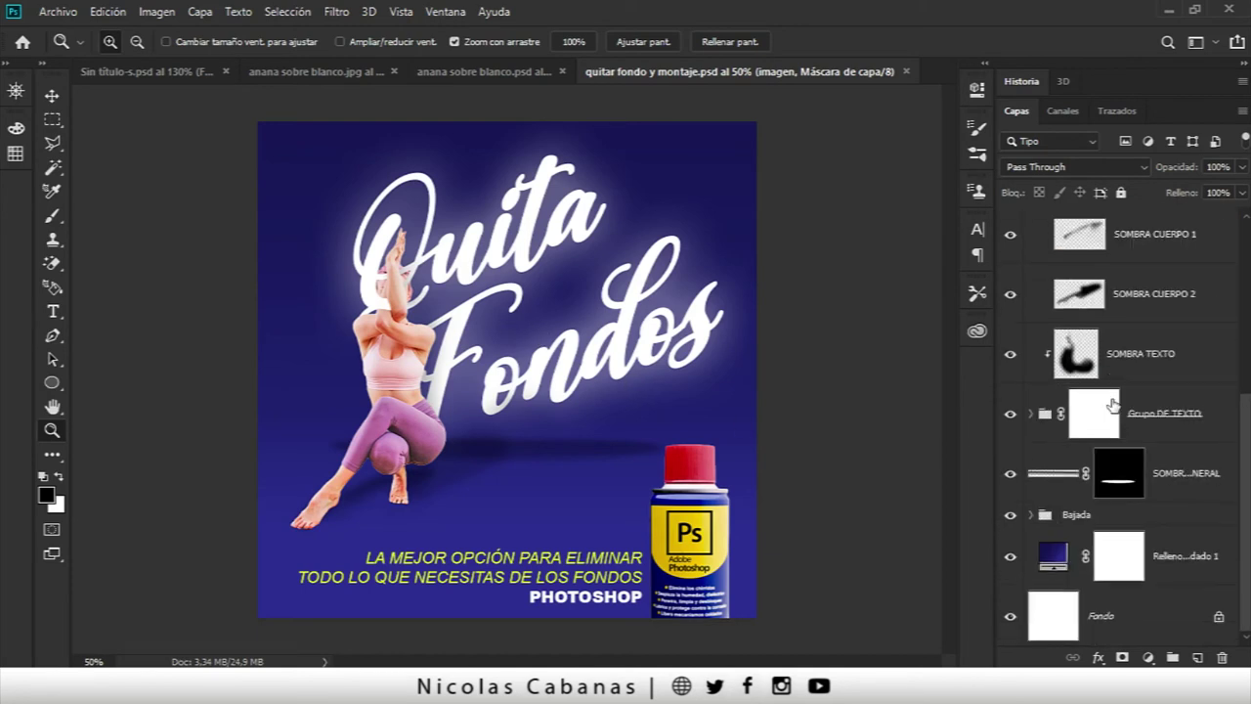
{"action": "scroll", "coordinate": [1113, 405], "scroll_direction": "up", "scroll_amount": 5}
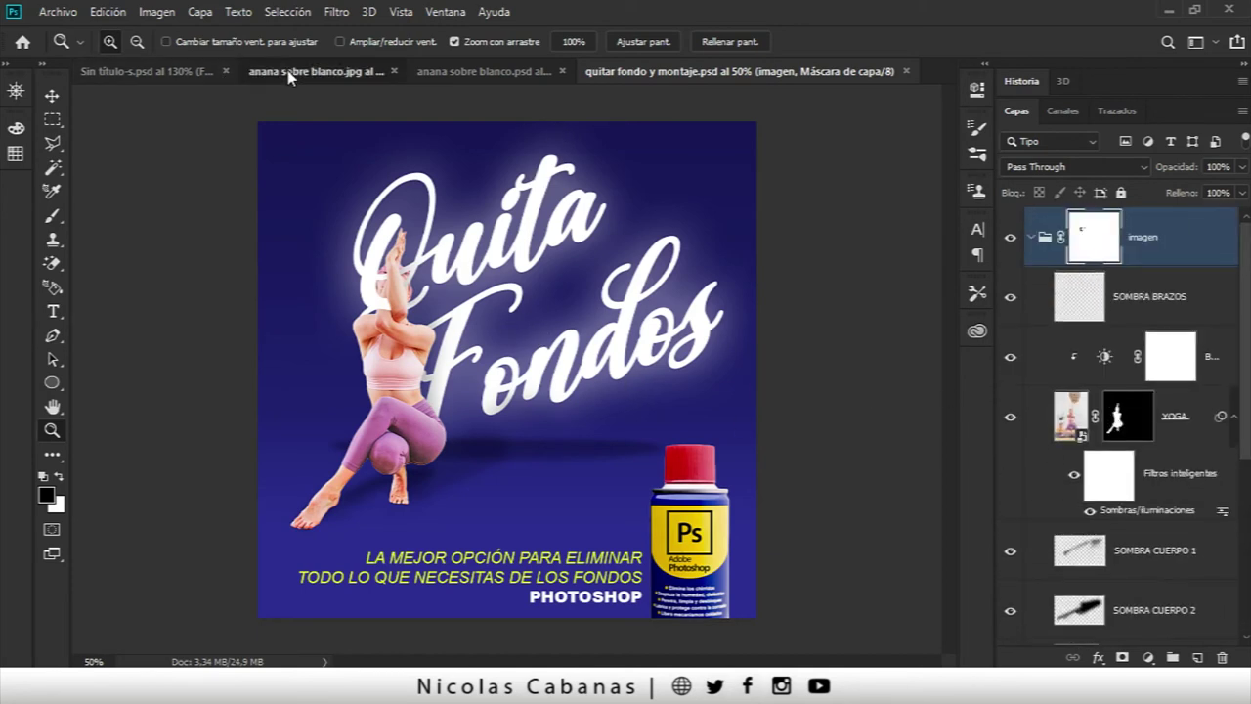
{"action": "left_click", "coordinate": [287, 70]}
{"action": "mouse_move", "coordinate": [575, 321]}
{"action": "left_mouse_down"}
{"action": "mouse_move", "coordinate": [542, 339]}
{"action": "mouse_move", "coordinate": [514, 322]}
{"action": "left_mouse_up"}
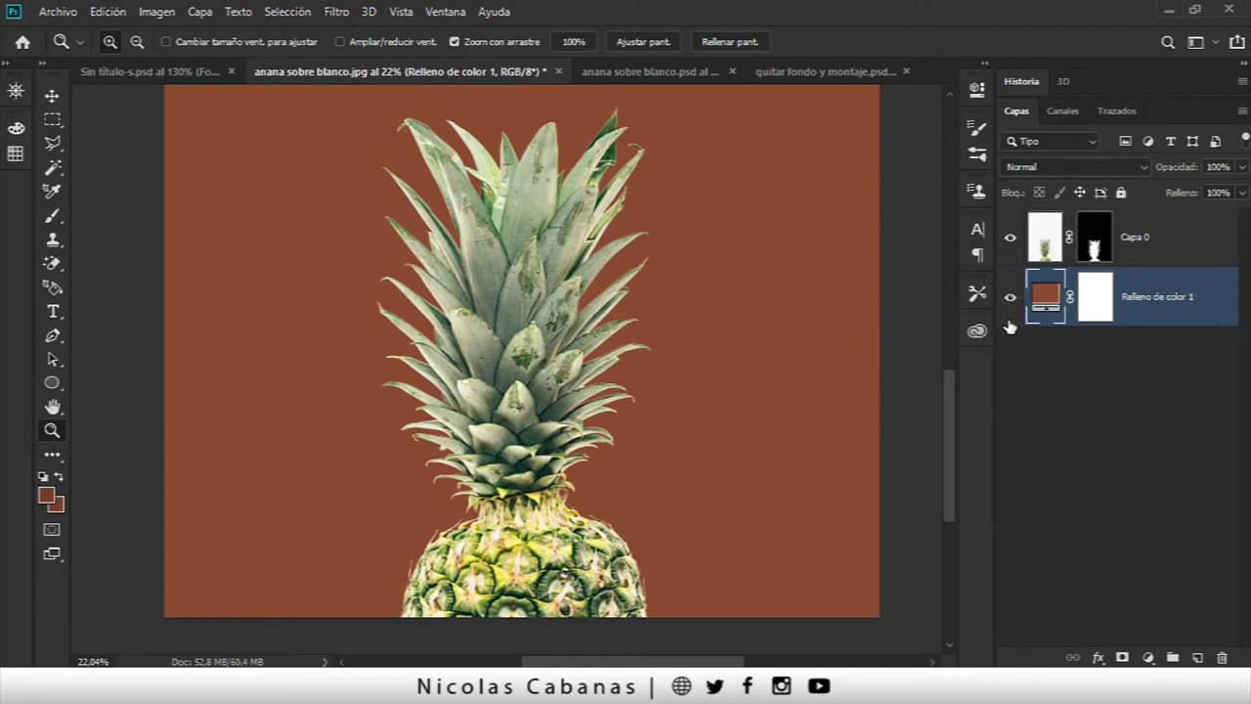
{"action": "left_click_drag", "start_coordinate": [547, 329], "coordinate": [537, 339]}
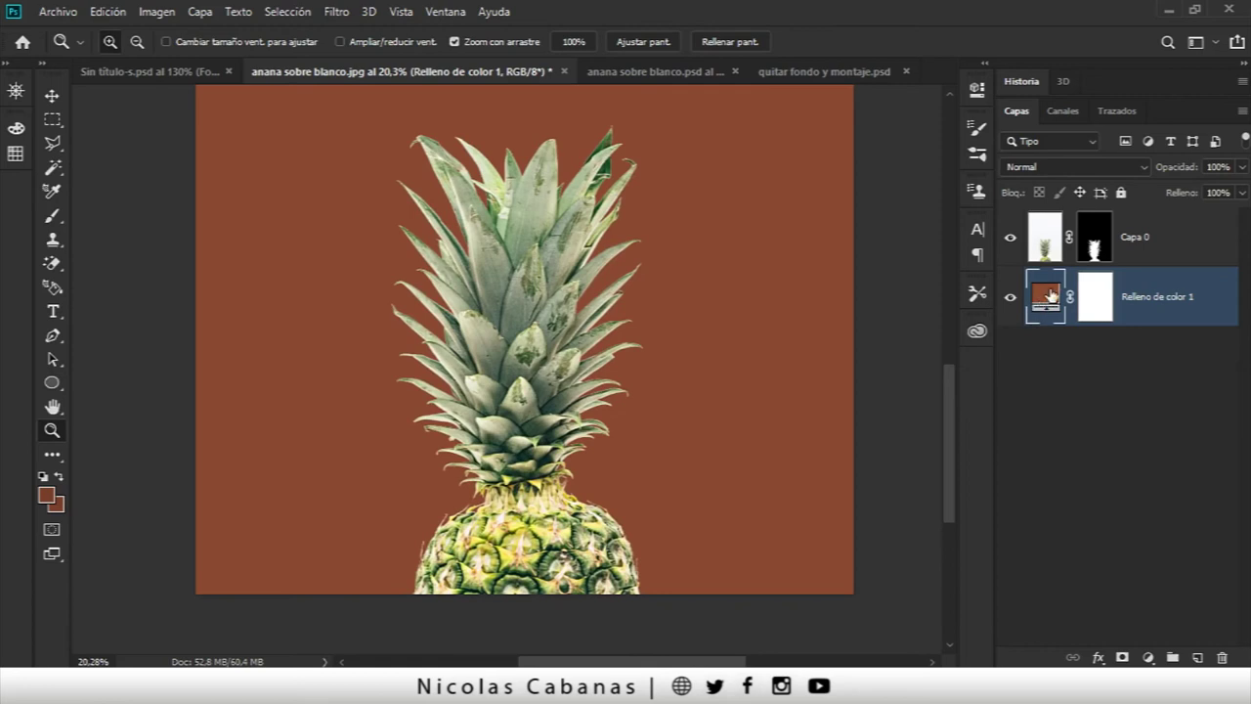
Step: Recolour the Relleno de color 1 fill layer from brown to a light sky blue
{"action": "double_click", "coordinate": [1048, 295]}
{"action": "left_click", "coordinate": [661, 271]}
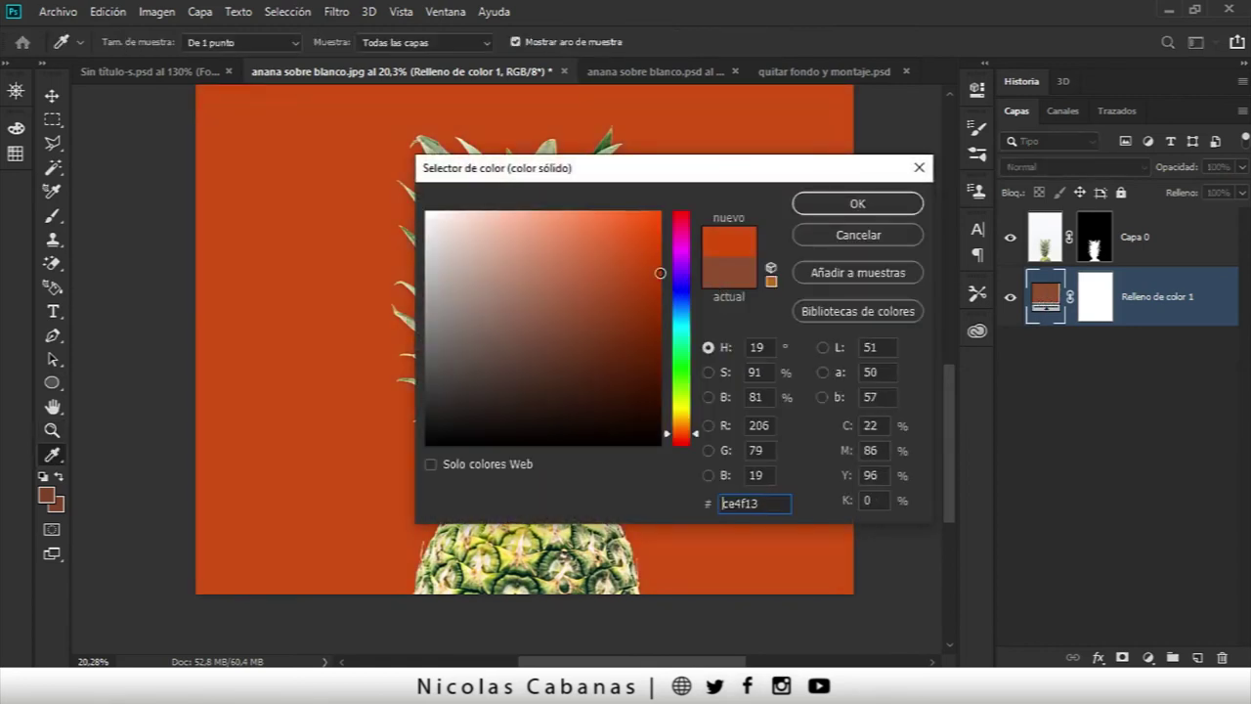
{"action": "left_click", "coordinate": [681, 303]}
{"action": "left_click", "coordinate": [576, 313]}
{"action": "left_click", "coordinate": [682, 402]}
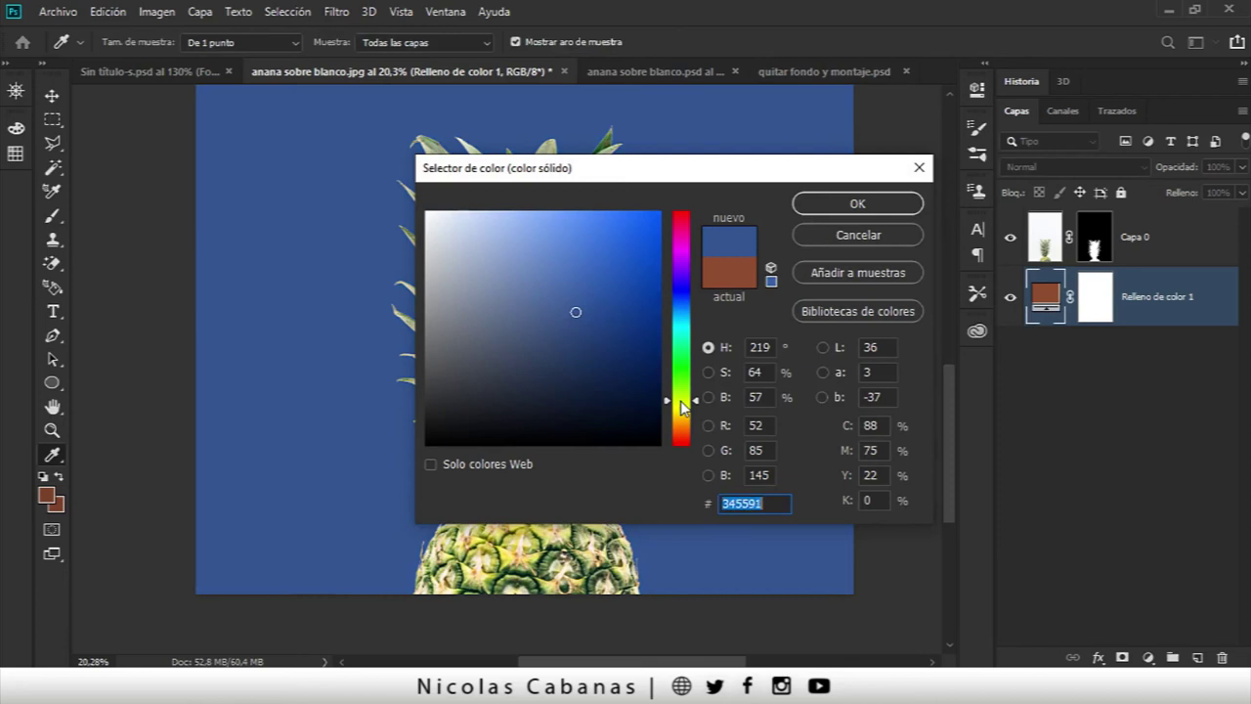
{"action": "left_click_drag", "start_coordinate": [681, 415], "coordinate": [681, 326]}
{"action": "left_click_drag", "start_coordinate": [576, 312], "coordinate": [562, 268]}
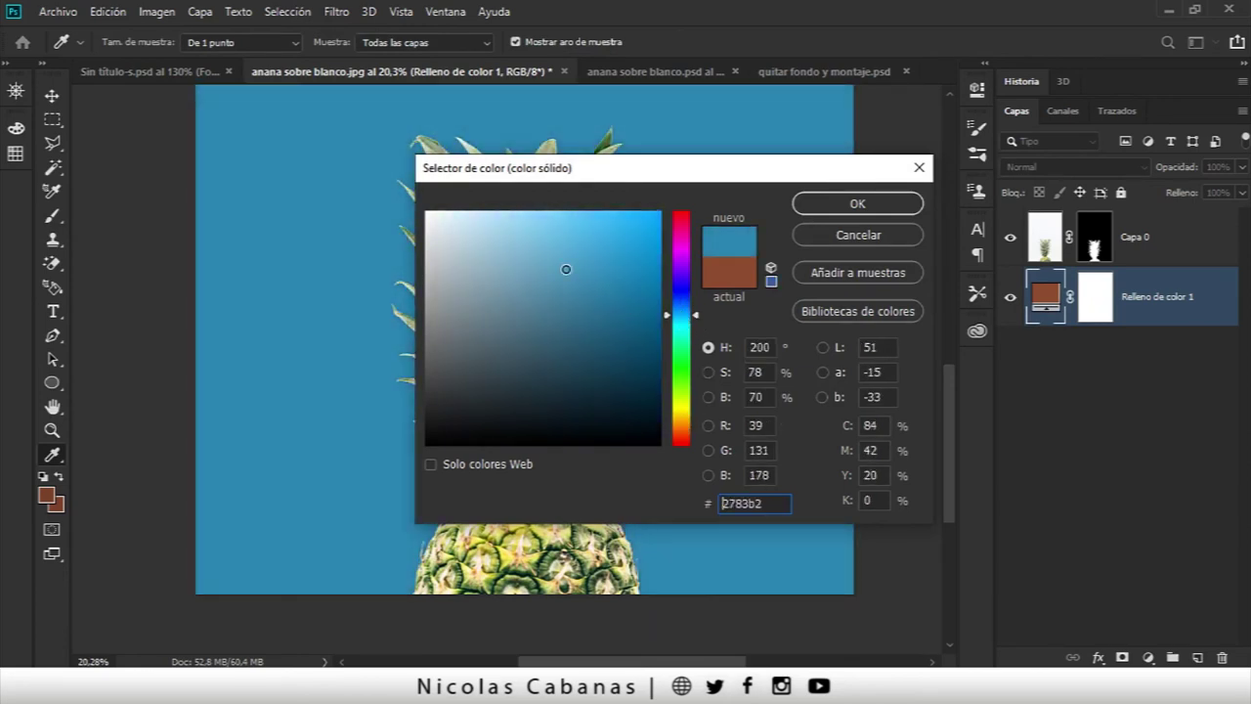
{"action": "left_click", "coordinate": [857, 204]}
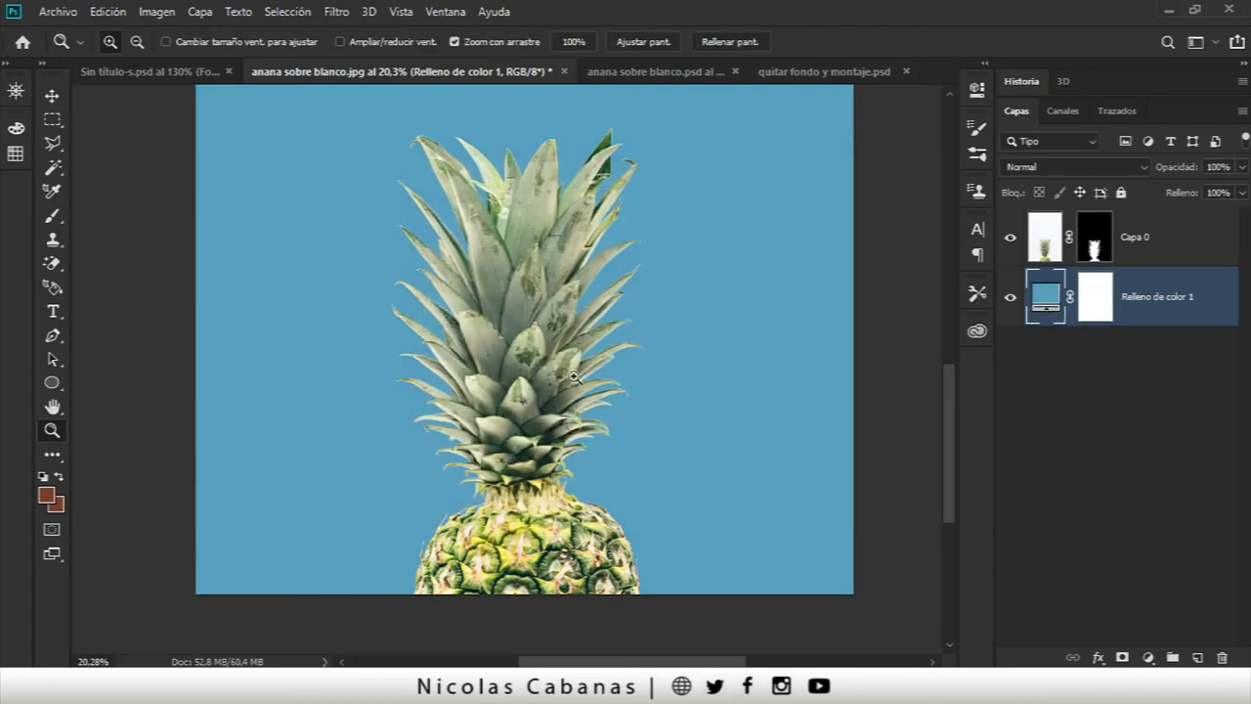
Step: Duplicate the blue fill layer to the top and clip it to the pineapple layer Capa 0
{"action": "mouse_move", "coordinate": [1184, 312]}
{"action": "left_mouse_down"}
{"action": "mouse_move", "coordinate": [1188, 226]}
{"action": "mouse_move", "coordinate": [1178, 235]}
{"action": "left_mouse_up"}
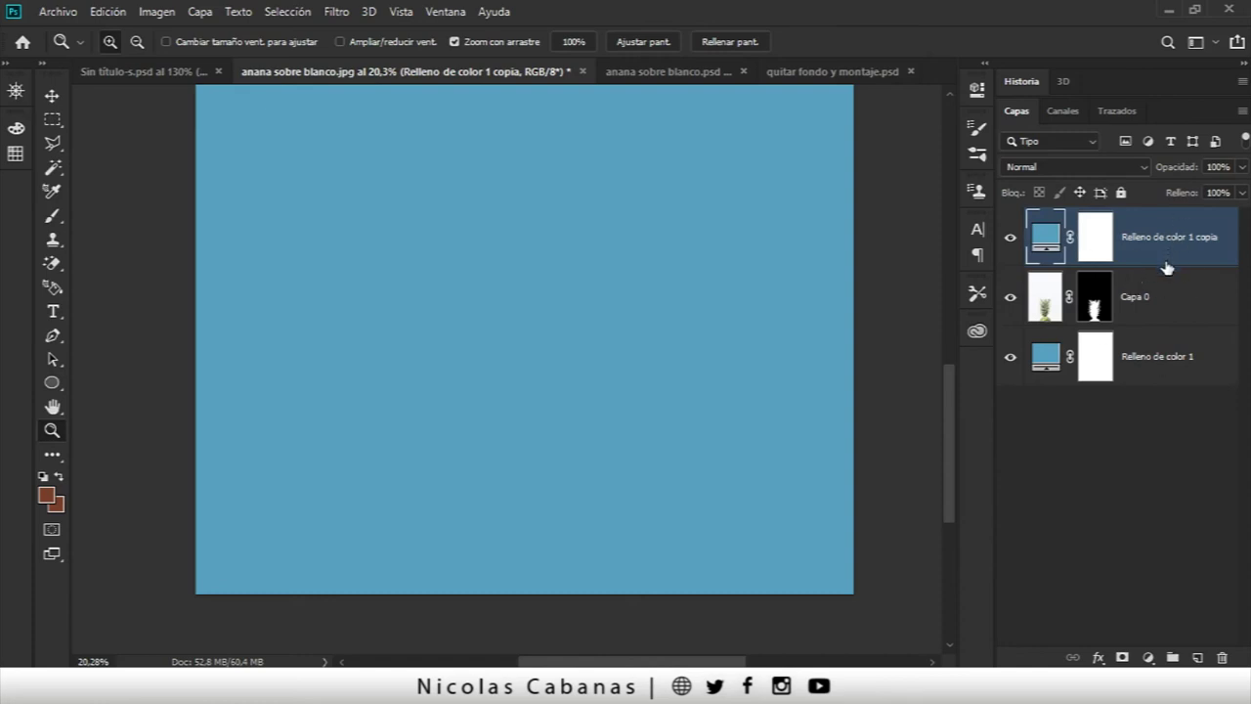
{"action": "key", "text": "alt"}
{"action": "left_click_drag", "start_coordinate": [1171, 276], "coordinate": [1169, 264]}
{"action": "left_click", "coordinate": [1170, 264], "text": "alt"}
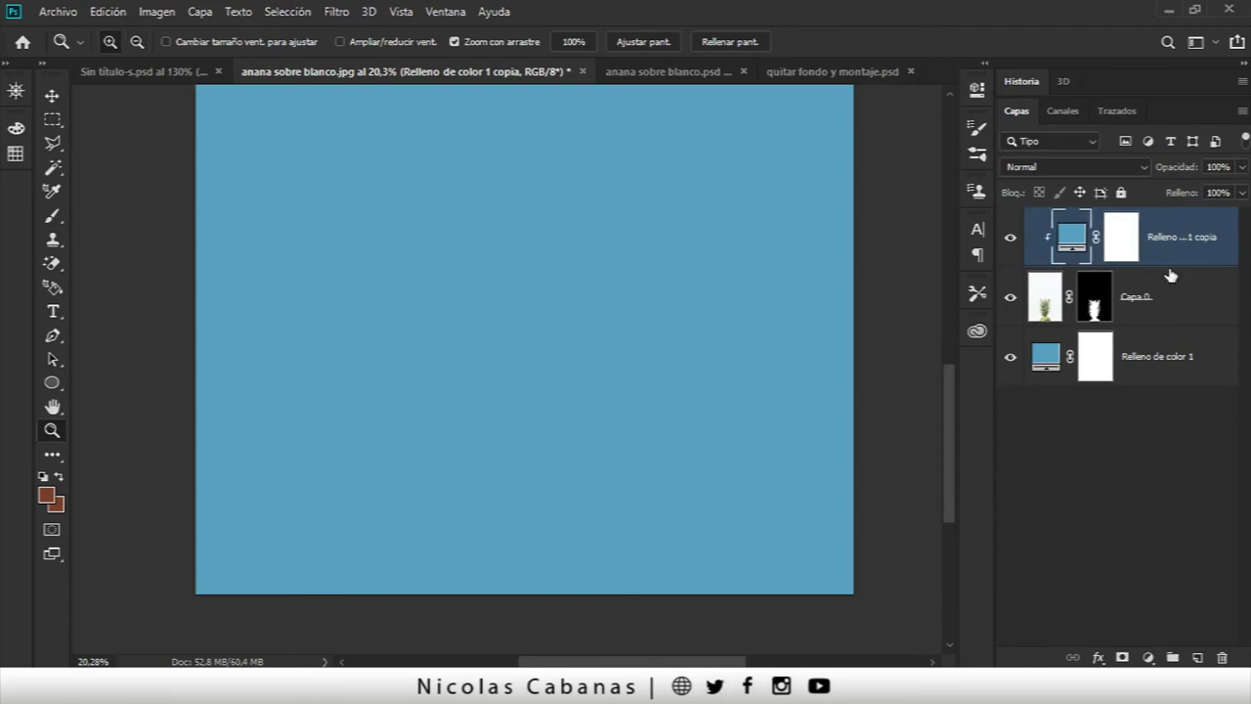
Step: Blend the clipped blue copy as Superponer at 30% opacity, then hide it to compare
{"action": "left_click", "coordinate": [1095, 168]}
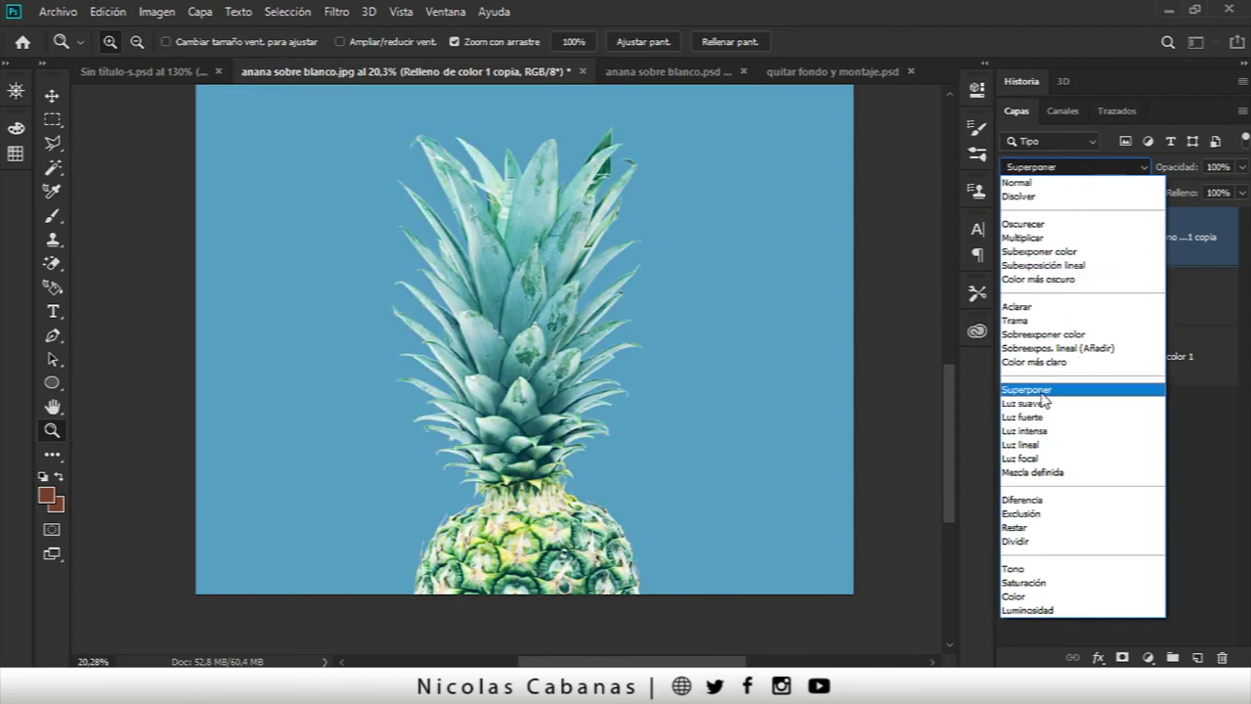
{"action": "left_click", "coordinate": [1040, 391]}
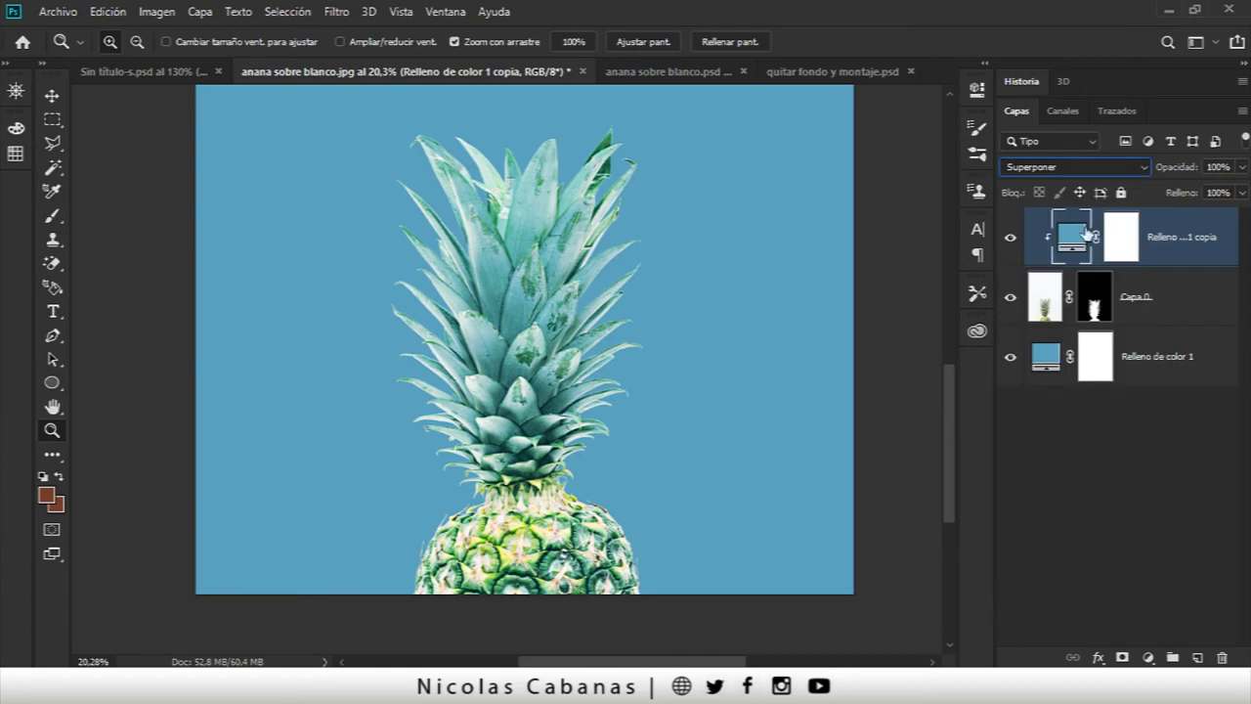
{"action": "left_click", "coordinate": [1075, 173]}
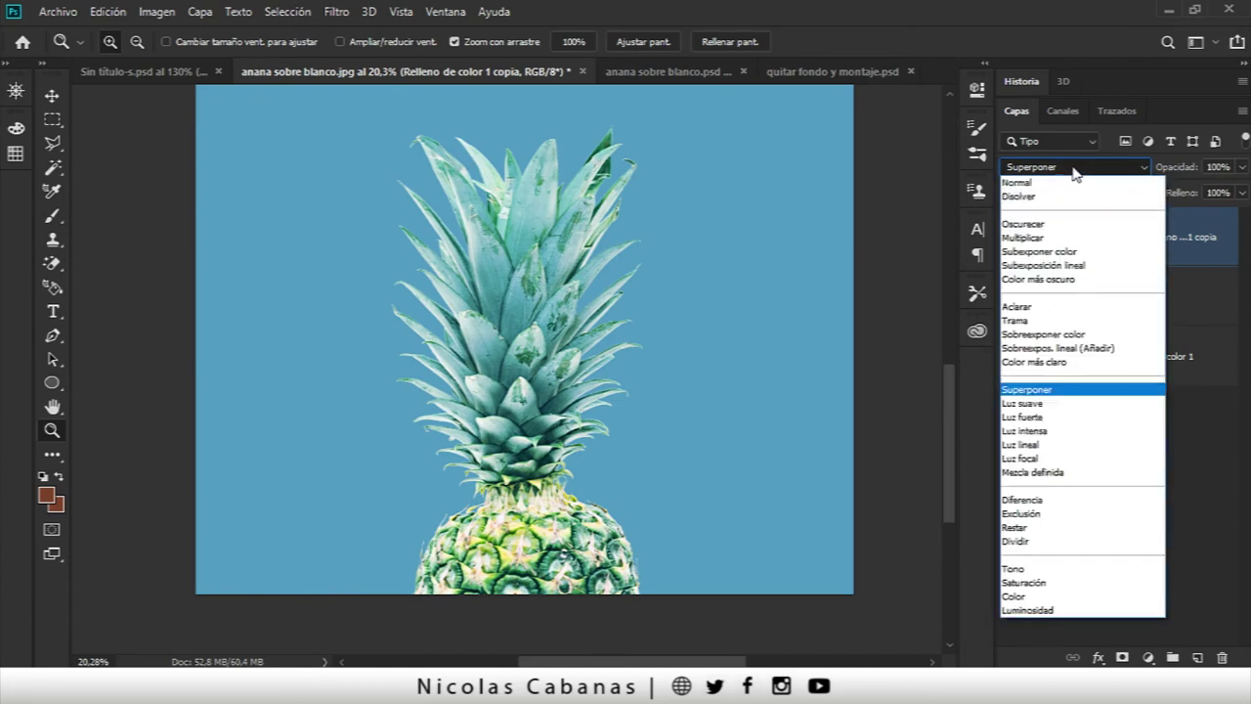
{"action": "left_click", "coordinate": [1074, 172]}
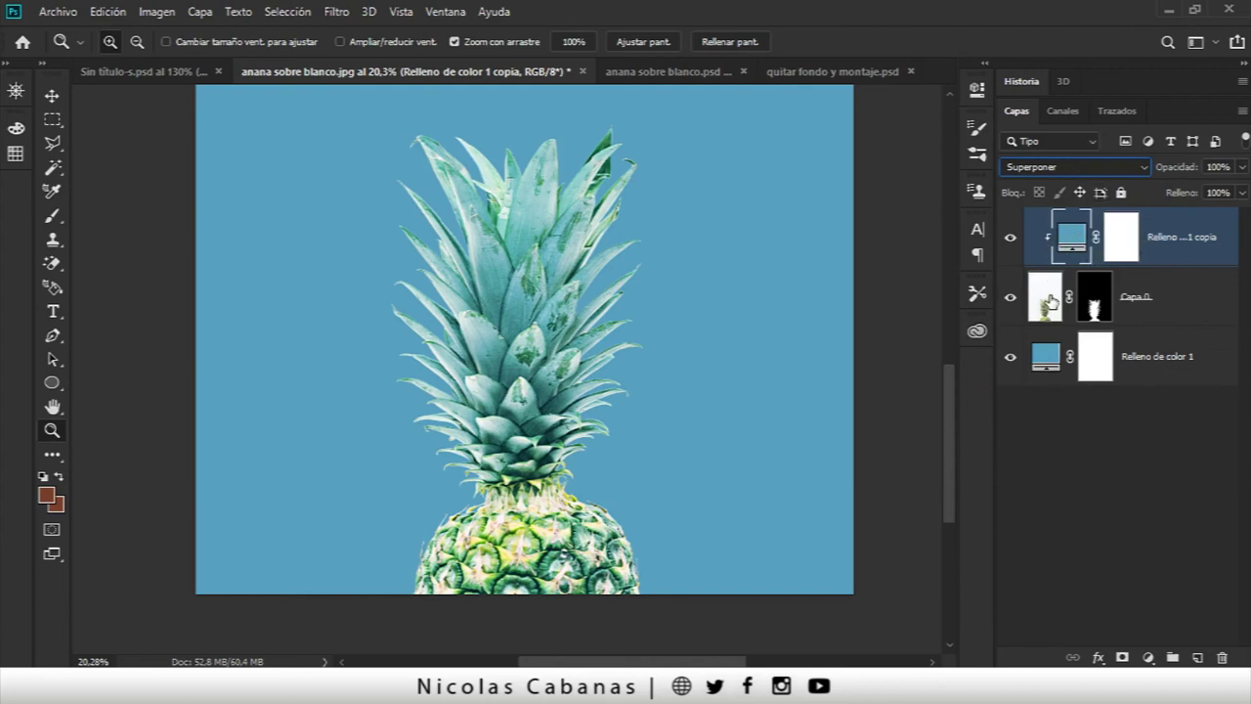
{"action": "left_click_drag", "start_coordinate": [1175, 175], "coordinate": [1116, 176]}
{"action": "left_click_drag", "start_coordinate": [1111, 175], "coordinate": [1108, 181]}
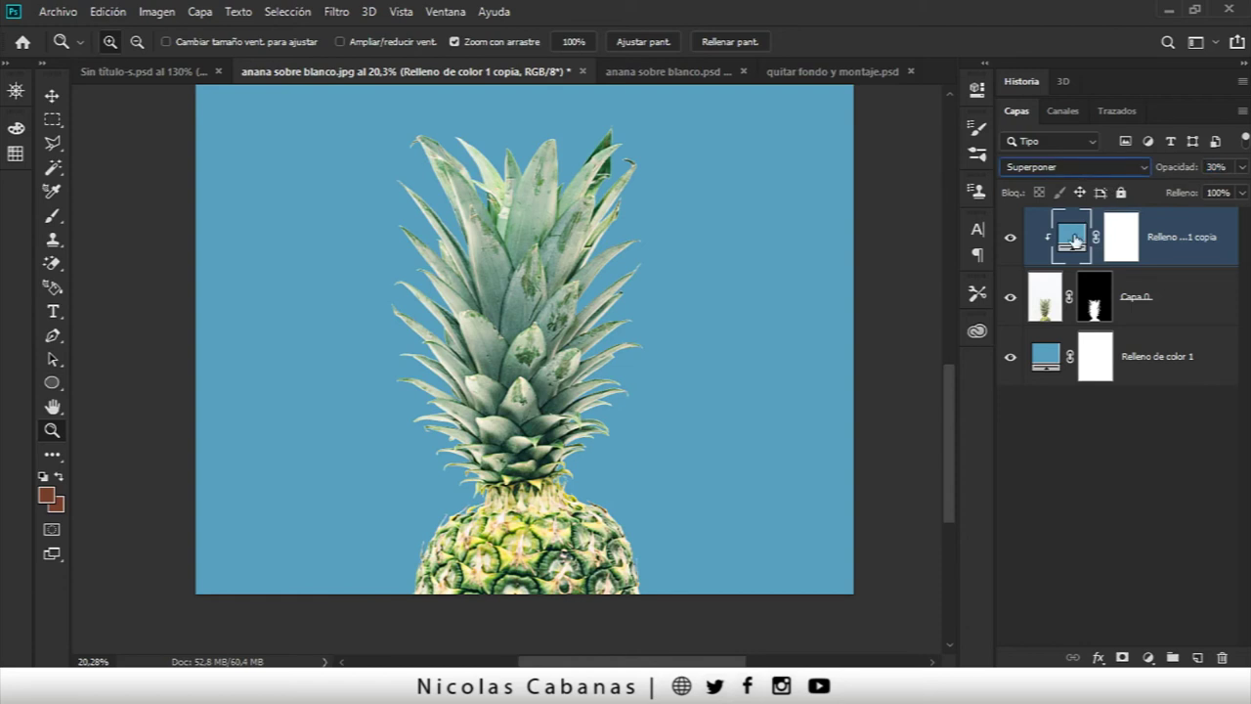
{"action": "left_click", "coordinate": [1010, 237]}
{"action": "left_click", "coordinate": [1011, 356]}
{"action": "left_click", "coordinate": [1011, 237]}
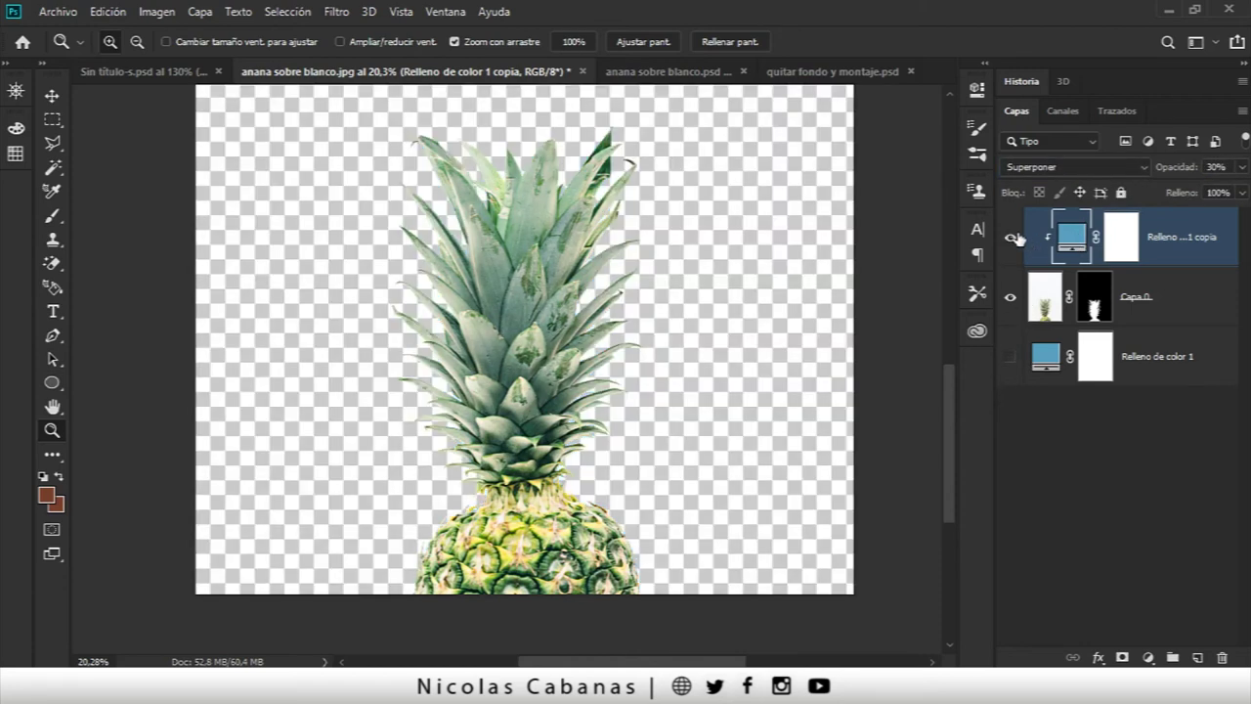
{"action": "left_click", "coordinate": [1013, 237]}
{"action": "left_click_drag", "start_coordinate": [524, 344], "coordinate": [625, 345]}
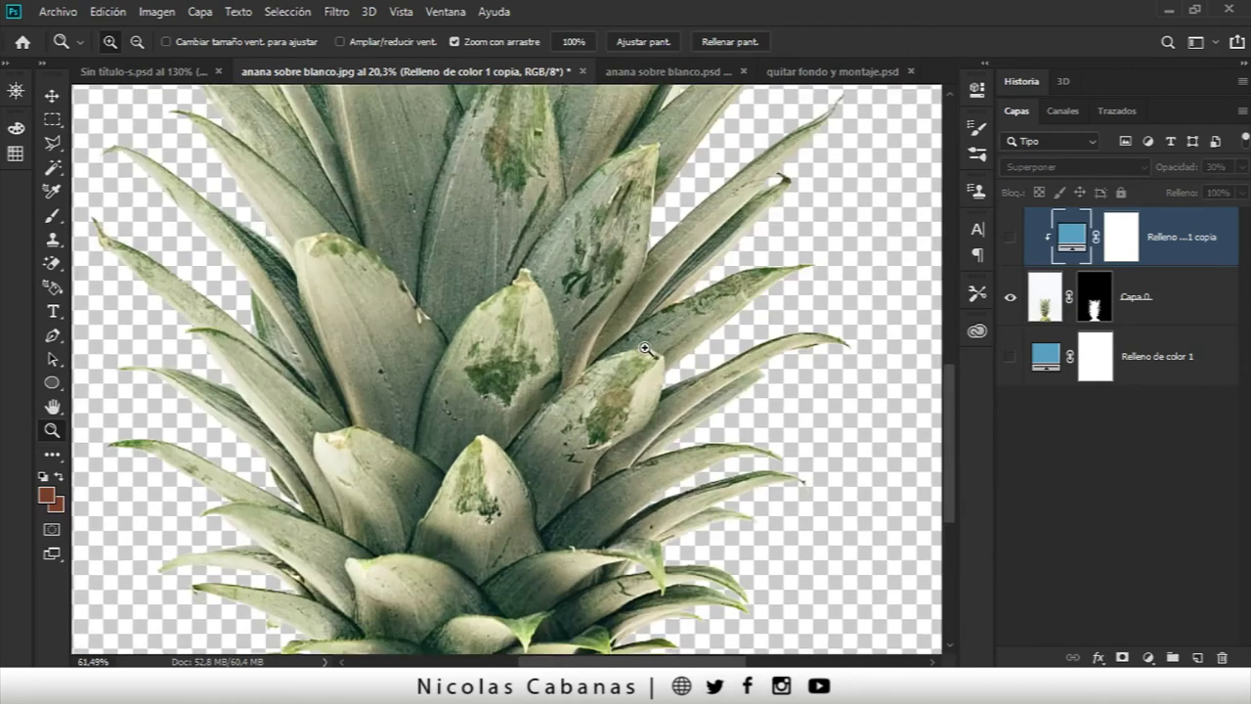
{"action": "left_click", "coordinate": [1010, 238]}
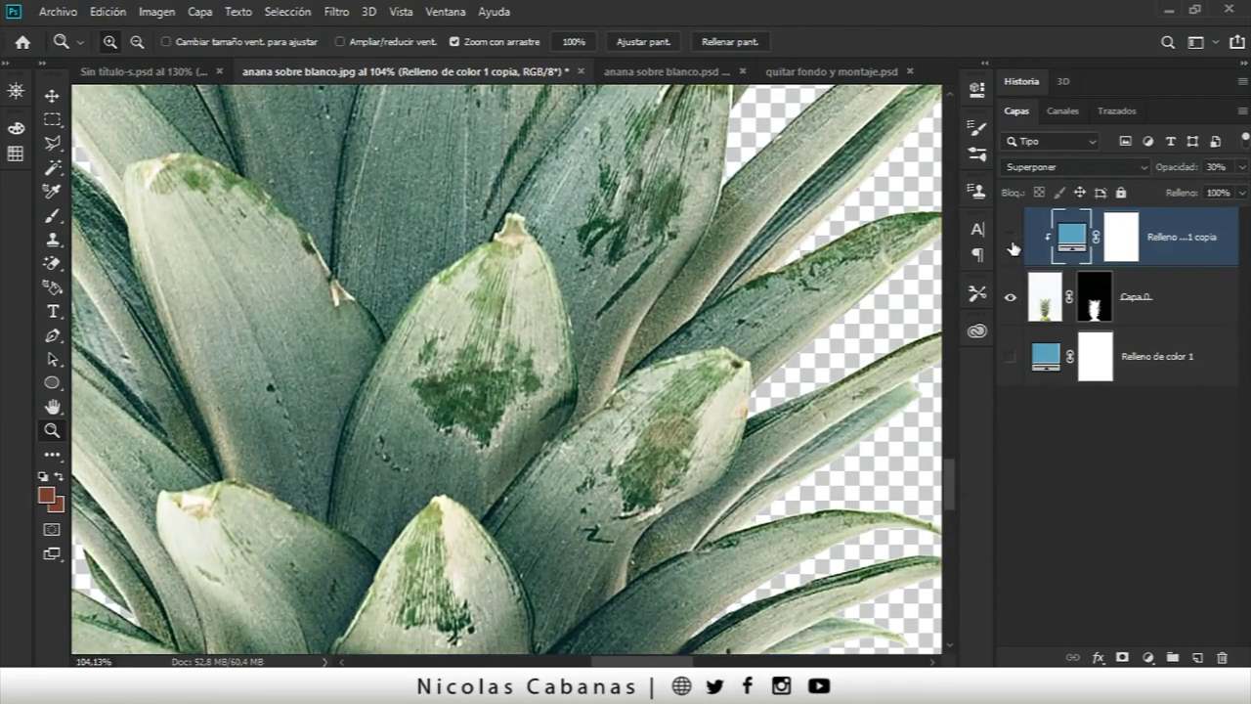
{"action": "left_click", "coordinate": [1010, 237]}
{"action": "left_click_drag", "start_coordinate": [803, 278], "coordinate": [685, 282]}
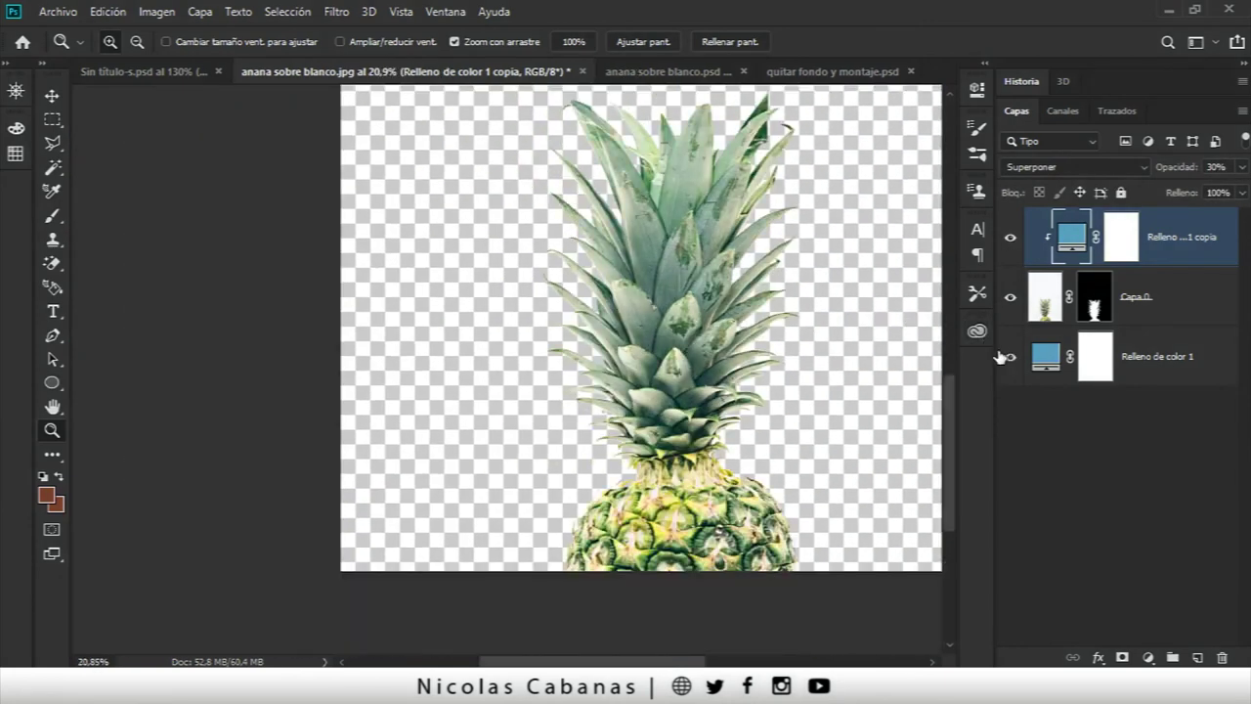
{"action": "left_click", "coordinate": [1010, 357]}
{"action": "left_click_drag", "start_coordinate": [798, 338], "coordinate": [674, 315]}
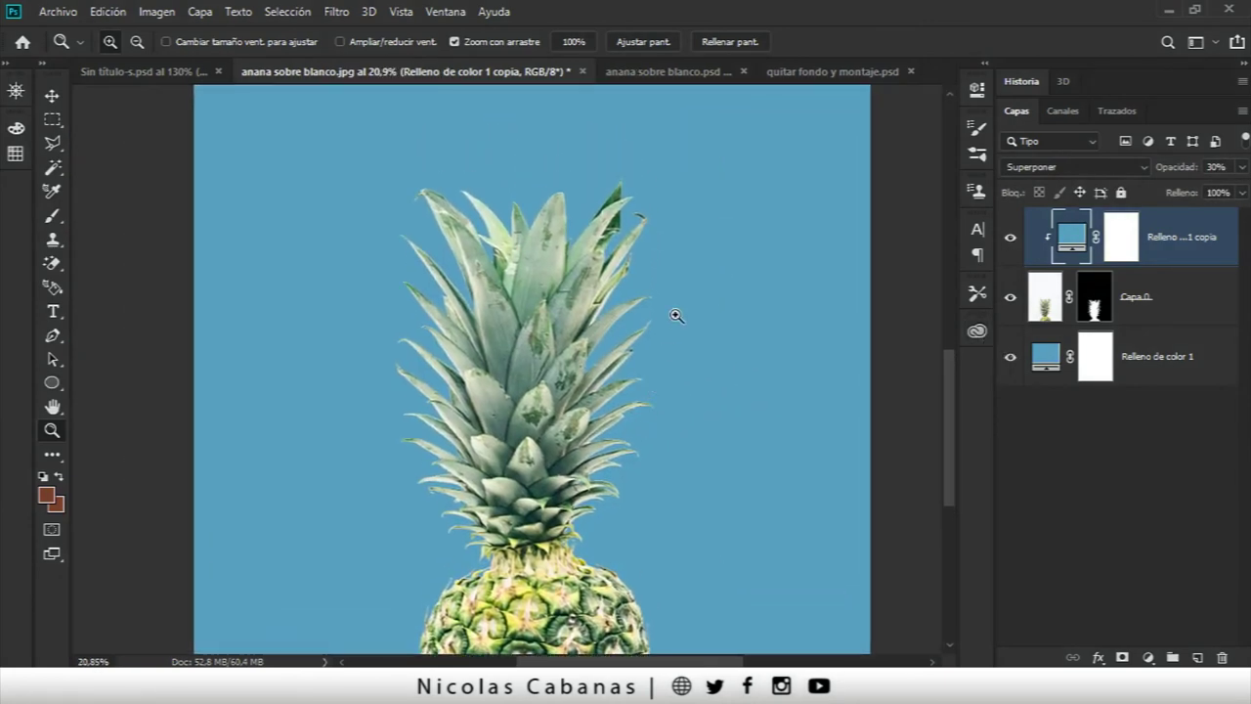
{"action": "scroll", "coordinate": [676, 316], "scroll_direction": "down", "scroll_amount": 3}
{"action": "scroll", "coordinate": [675, 293], "scroll_direction": "up", "scroll_amount": 3}
{"action": "key", "text": "ctrl+0"}
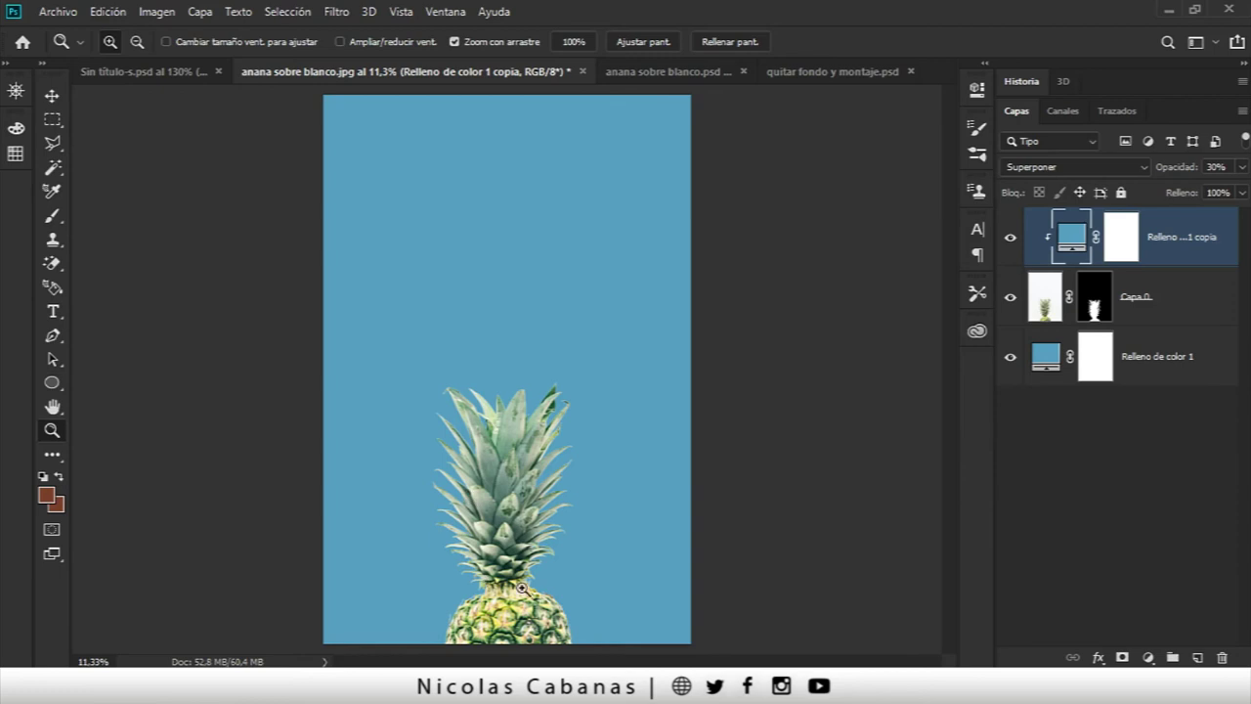
{"action": "left_click_drag", "start_coordinate": [522, 588], "coordinate": [593, 480]}
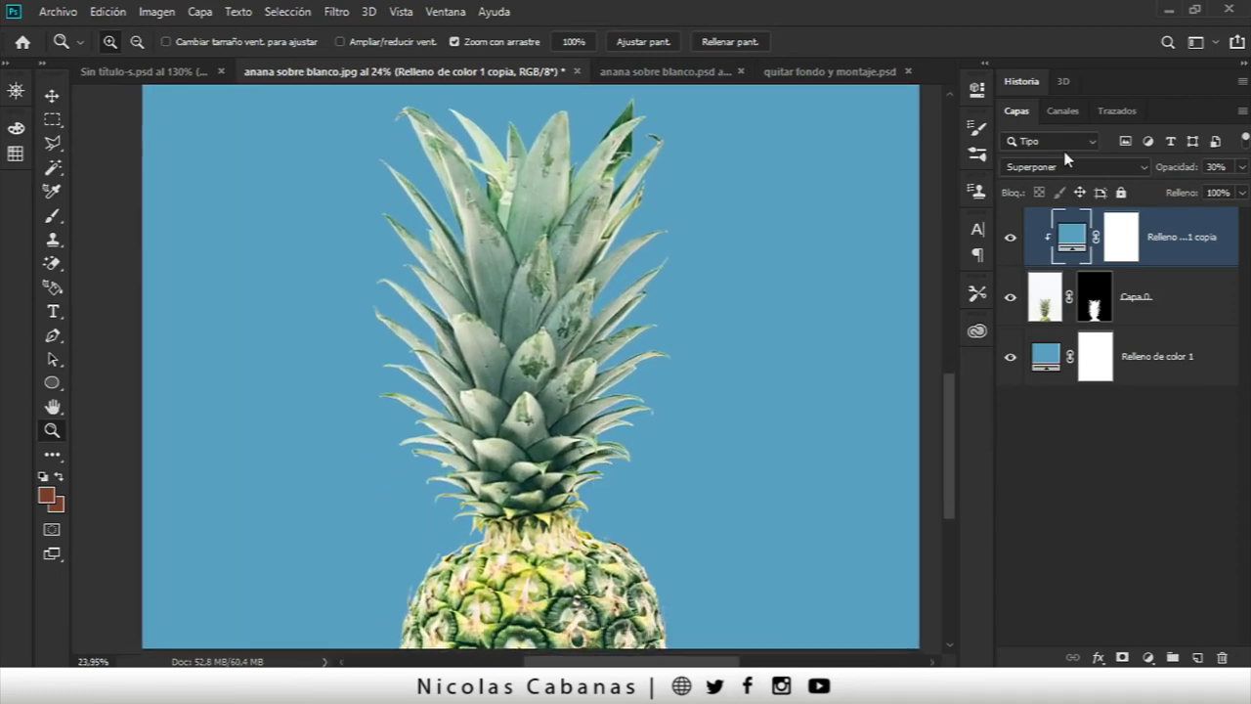
Step: Load the pineapple outline as a selection from the Canales panel
{"action": "left_click", "coordinate": [1074, 110]}
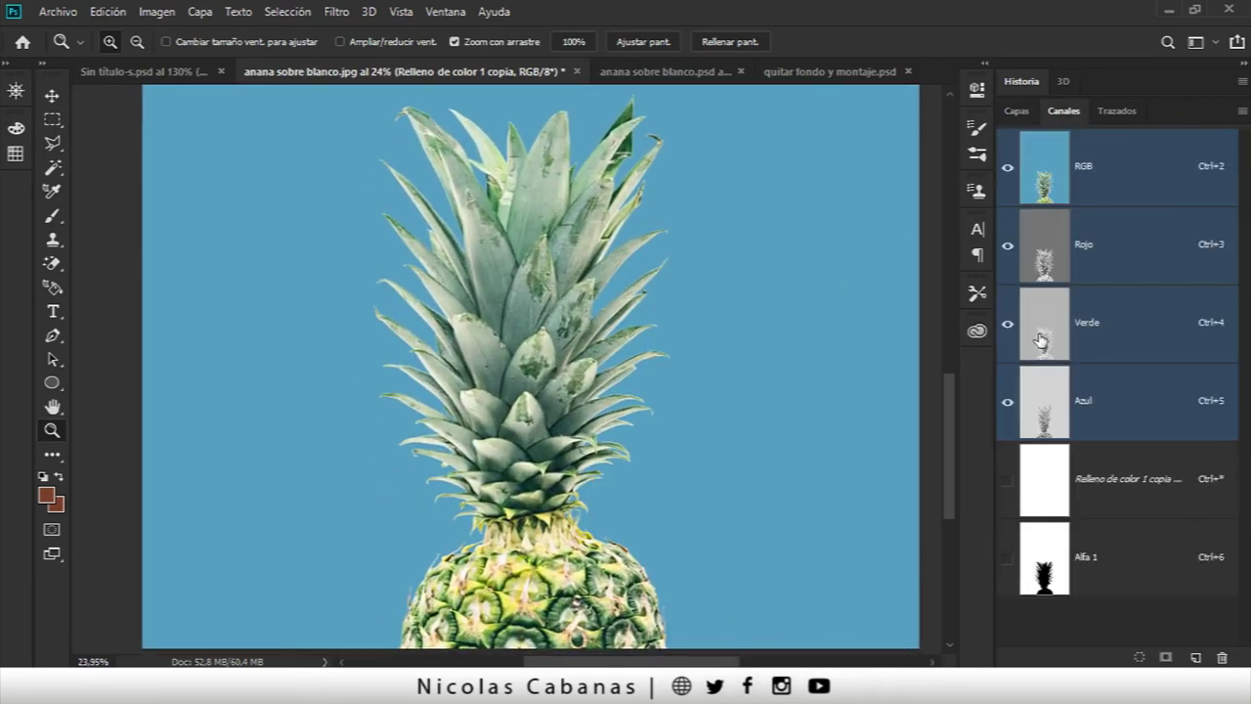
{"action": "left_click", "coordinate": [1056, 564], "text": "ctrl"}
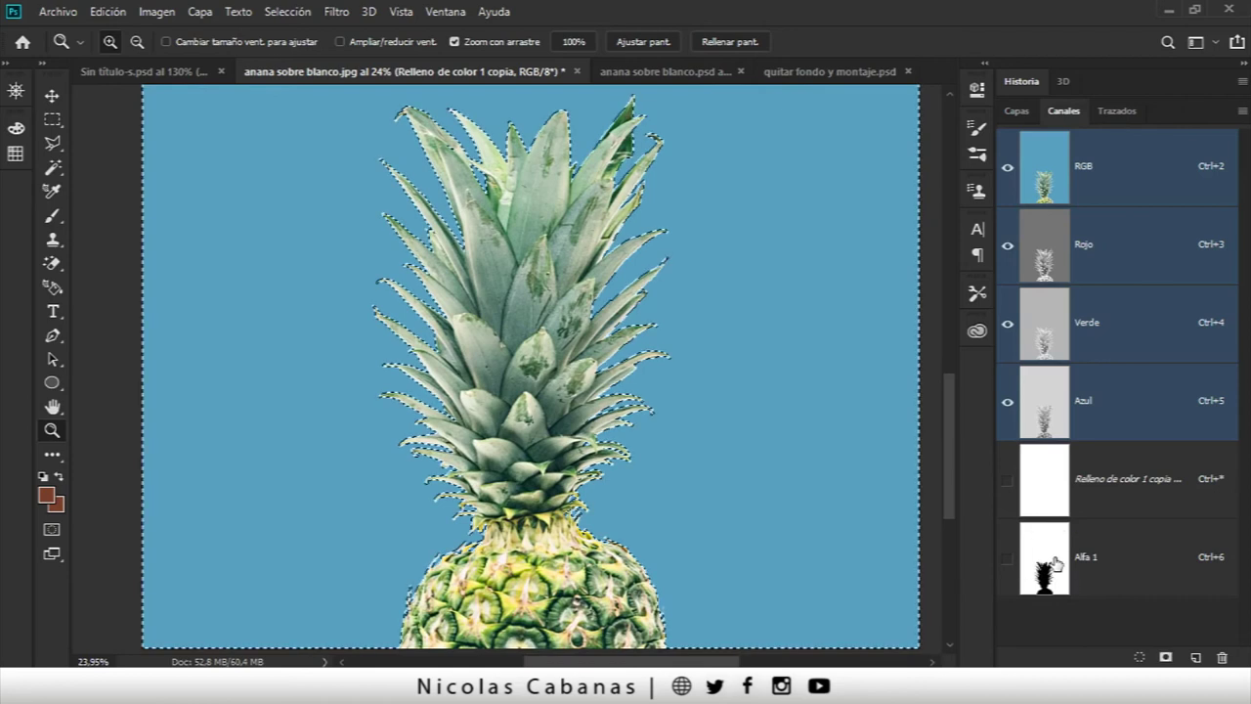
{"action": "left_click", "coordinate": [1026, 112]}
{"action": "mouse_move", "coordinate": [796, 307]}
{"action": "left_mouse_down"}
{"action": "mouse_move", "coordinate": [721, 296]}
{"action": "mouse_move", "coordinate": [646, 396]}
{"action": "mouse_move", "coordinate": [617, 404]}
{"action": "left_mouse_up"}
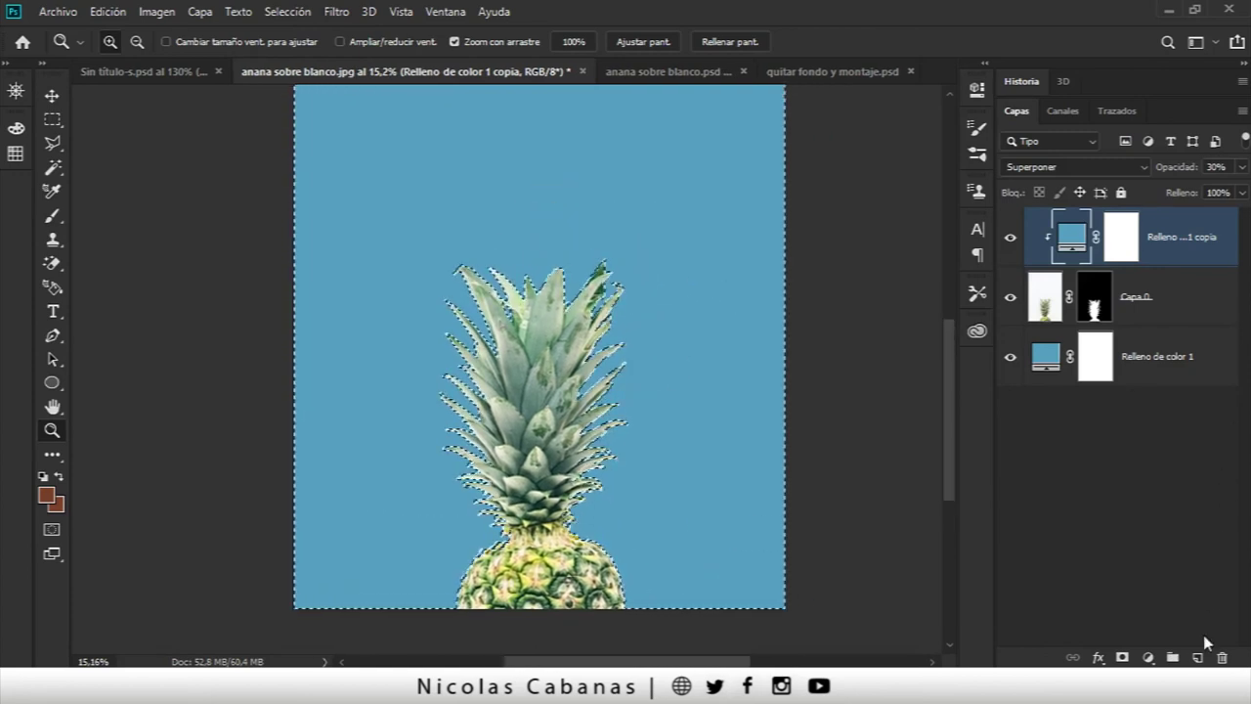
Step: Add a new empty layer at the top named 'borde'
{"action": "left_click", "coordinate": [1197, 657]}
{"action": "double_click", "coordinate": [1085, 237]}
{"action": "type", "text": "borde"}
{"action": "key", "text": "Return"}
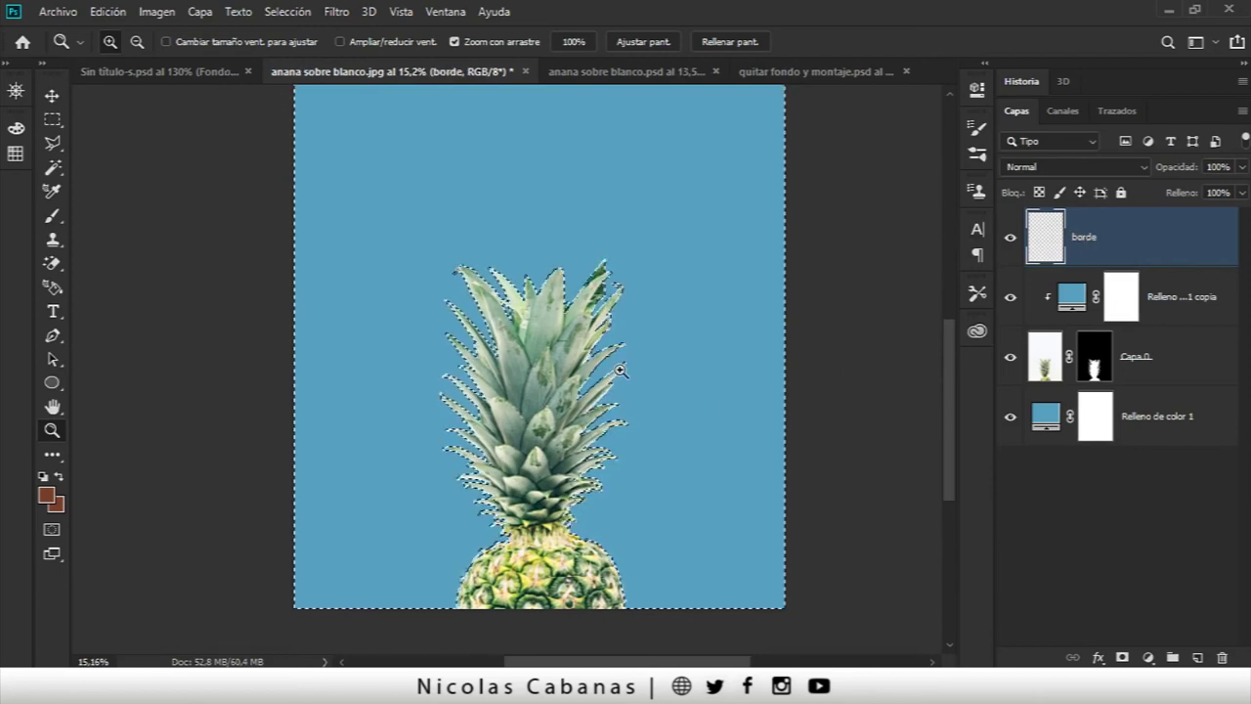
Step: Invert the selection to just the pineapple and zoom to check it around the crown
{"action": "left_click_drag", "start_coordinate": [637, 382], "coordinate": [611, 382]}
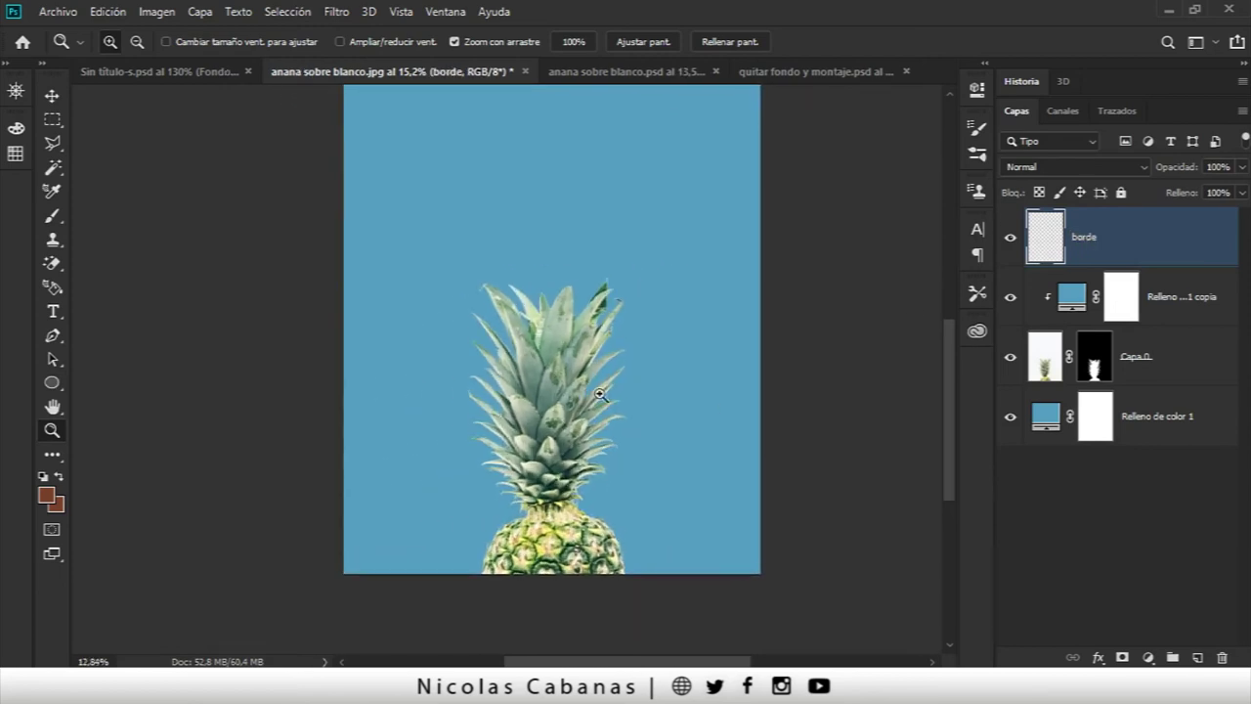
{"action": "left_click", "coordinate": [288, 11]}
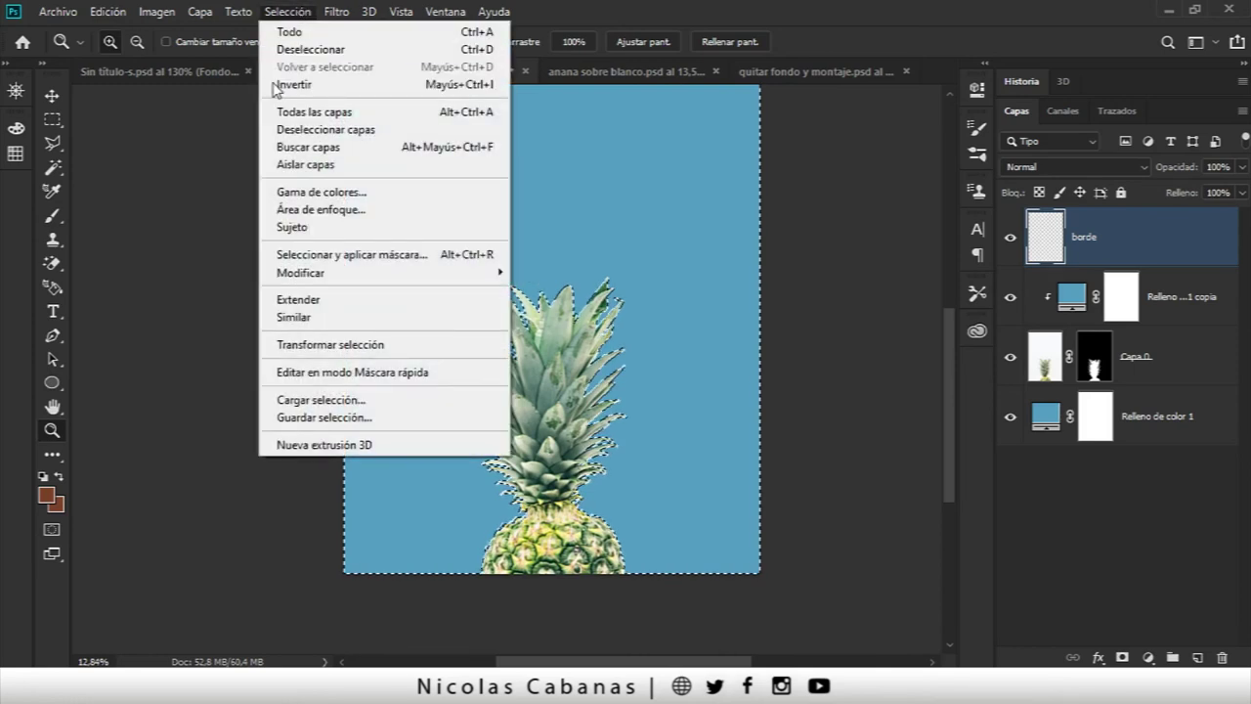
{"action": "left_click", "coordinate": [301, 86]}
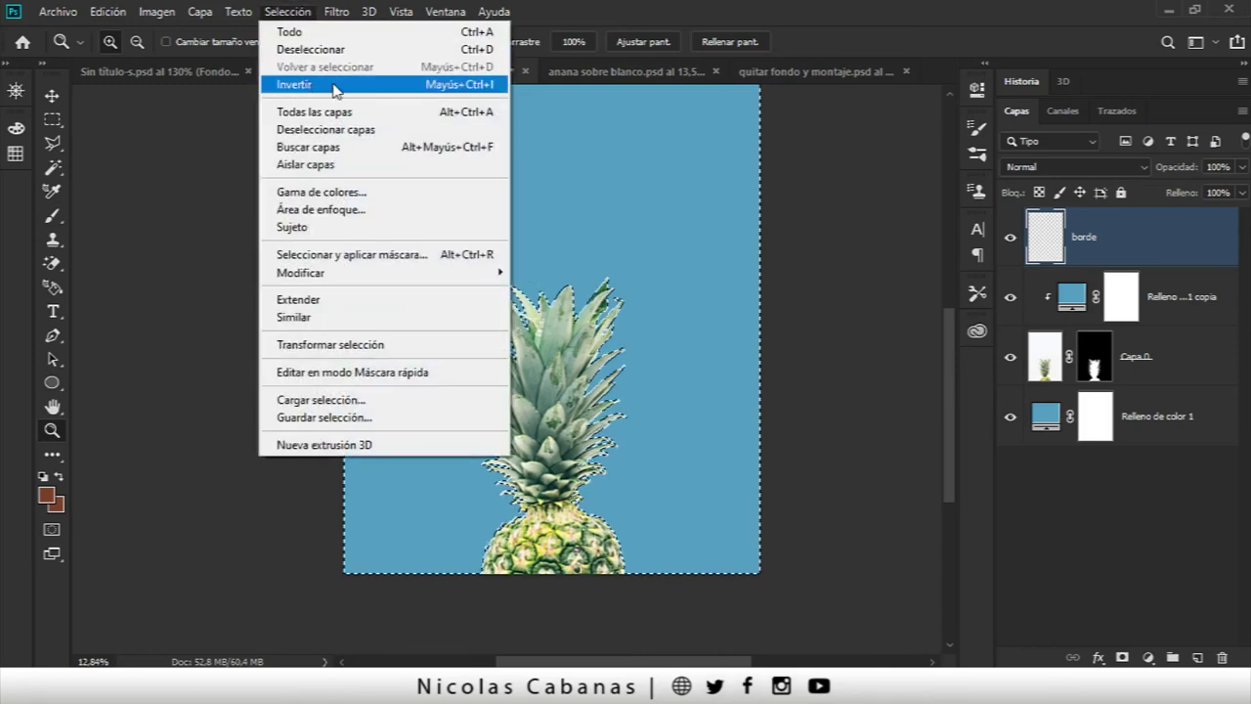
{"action": "left_click", "coordinate": [334, 86]}
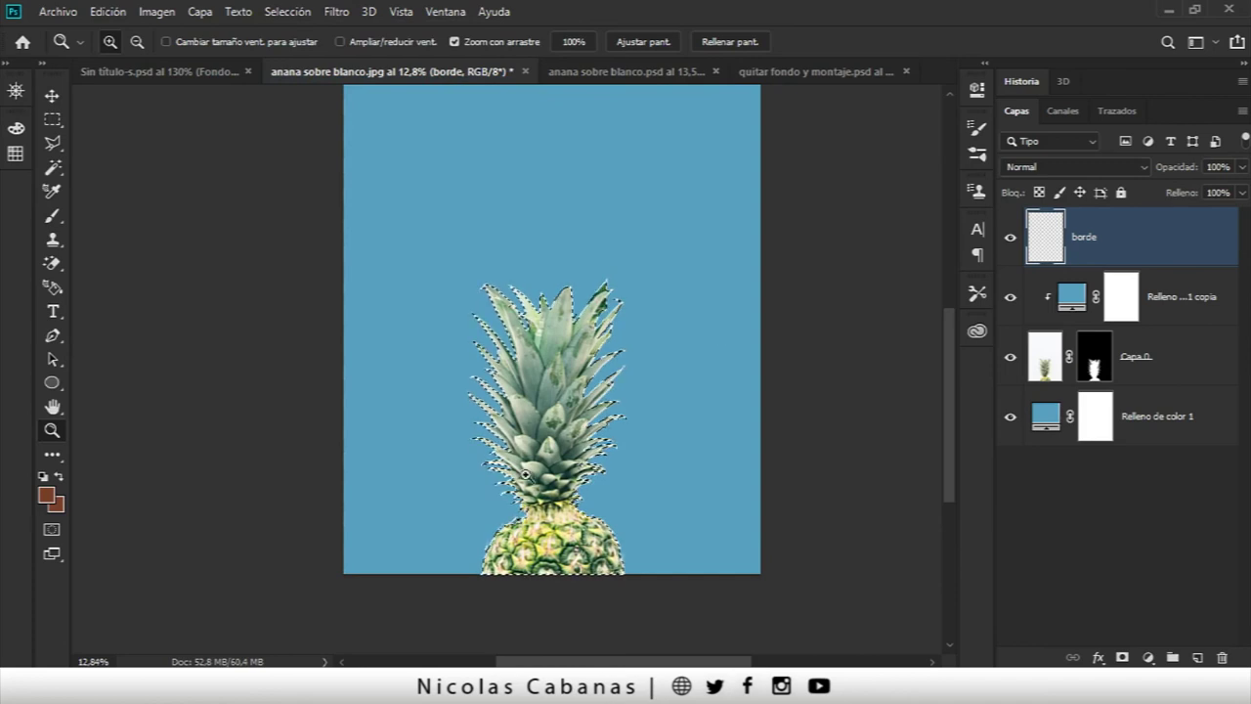
{"action": "left_click_drag", "start_coordinate": [544, 301], "coordinate": [611, 293]}
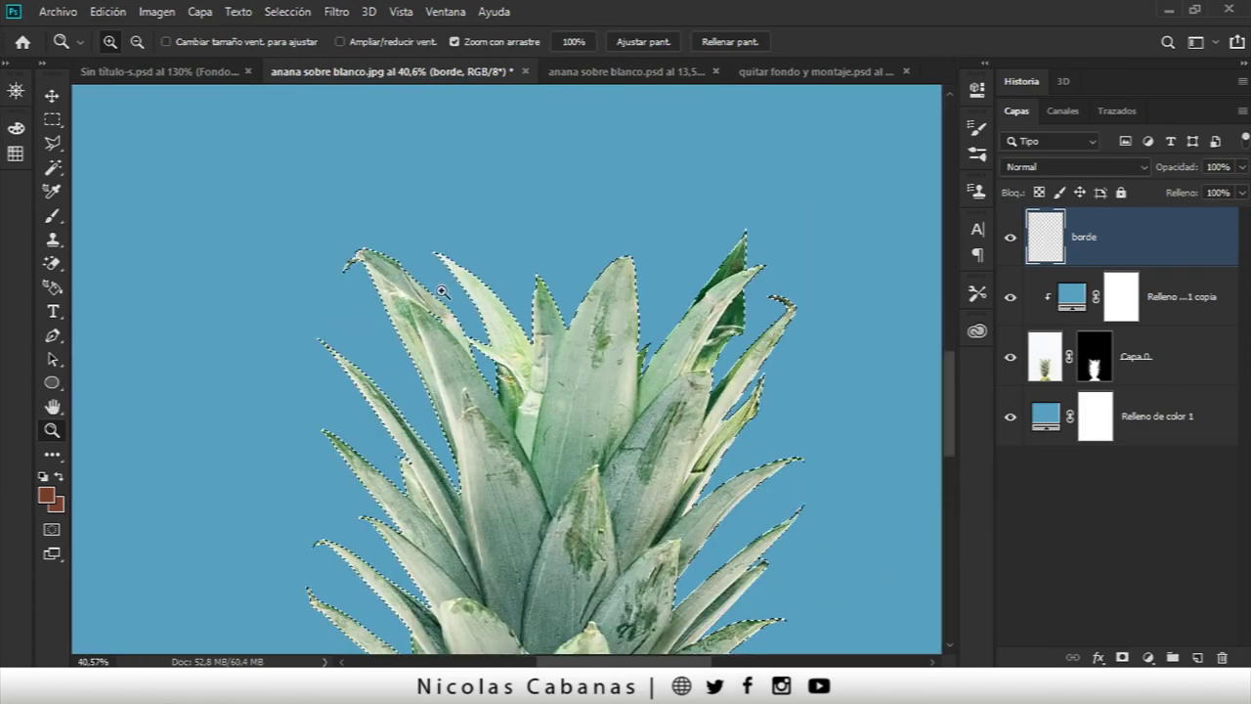
{"action": "left_click_drag", "start_coordinate": [665, 420], "coordinate": [596, 425]}
{"action": "mouse_move", "coordinate": [671, 574]}
{"action": "left_mouse_down"}
{"action": "mouse_move", "coordinate": [687, 422]}
{"action": "mouse_move", "coordinate": [527, 372]}
{"action": "left_mouse_up"}
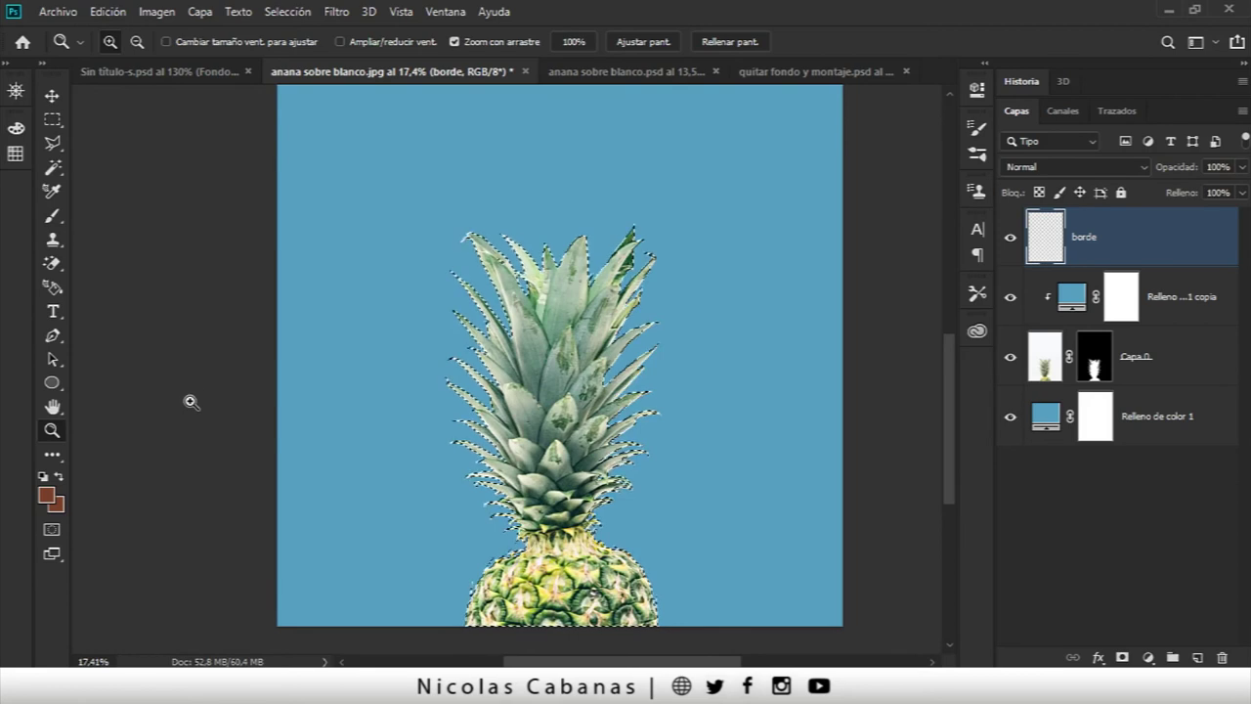
Step: Stroke the selection on borde with a 25 px black (000000) outline positioned Exterior
{"action": "left_click", "coordinate": [110, 11]}
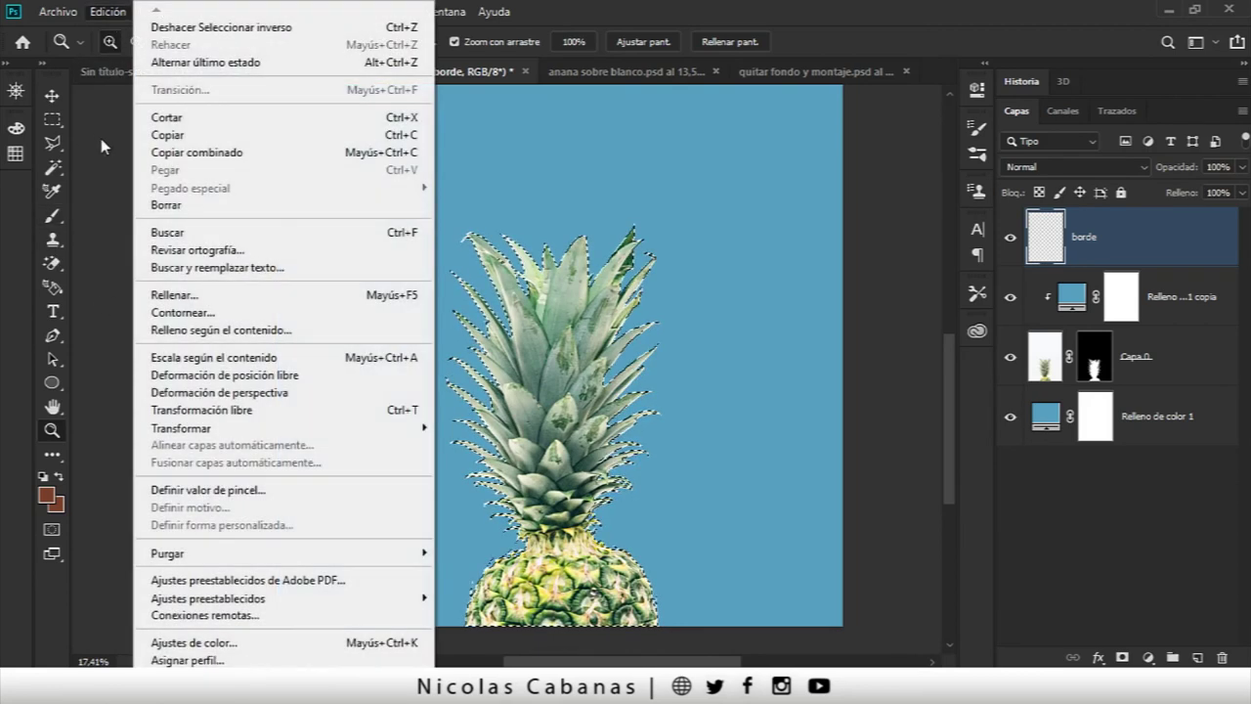
{"action": "left_click", "coordinate": [199, 312]}
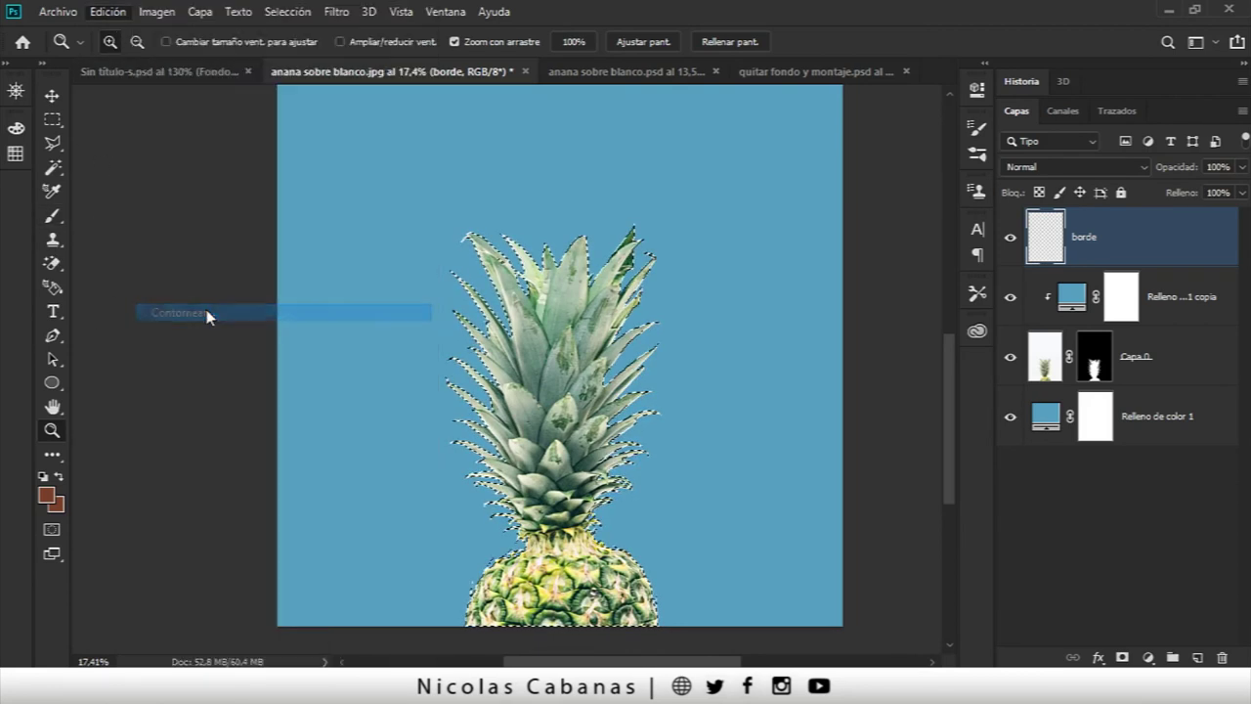
{"action": "left_click_drag", "start_coordinate": [636, 108], "coordinate": [310, 183]}
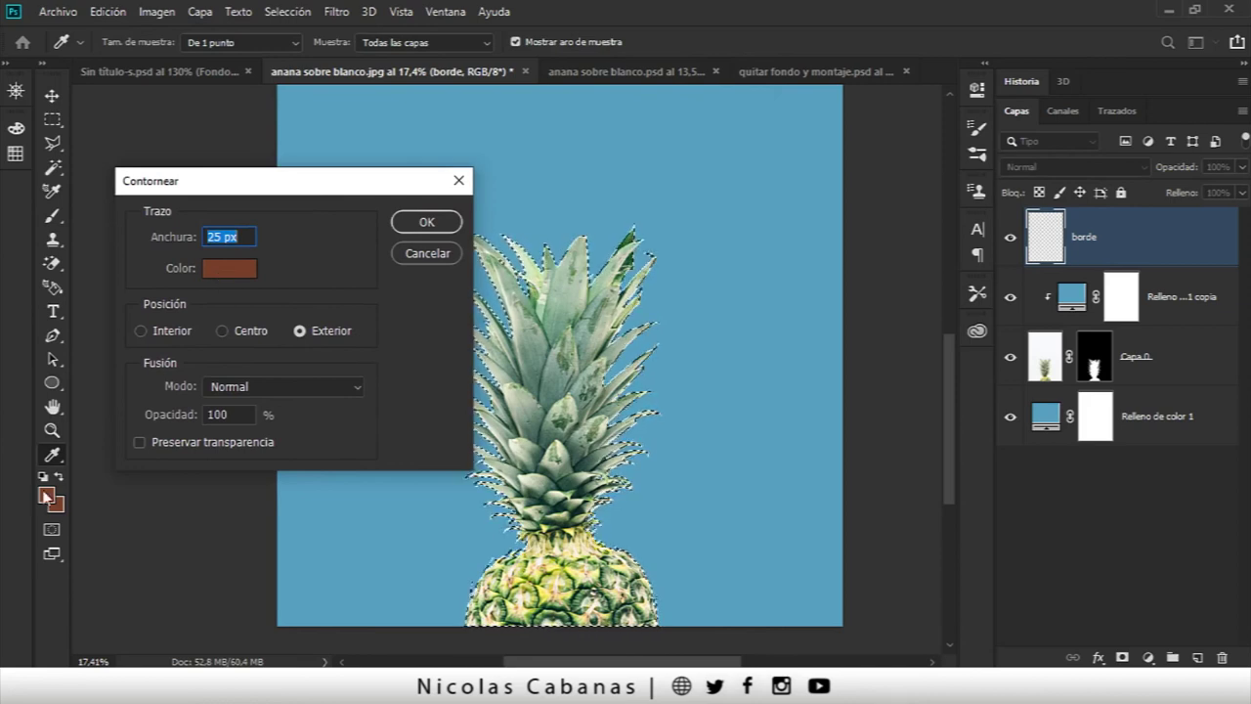
{"action": "left_click", "coordinate": [233, 270]}
{"action": "type", "text": "000000"}
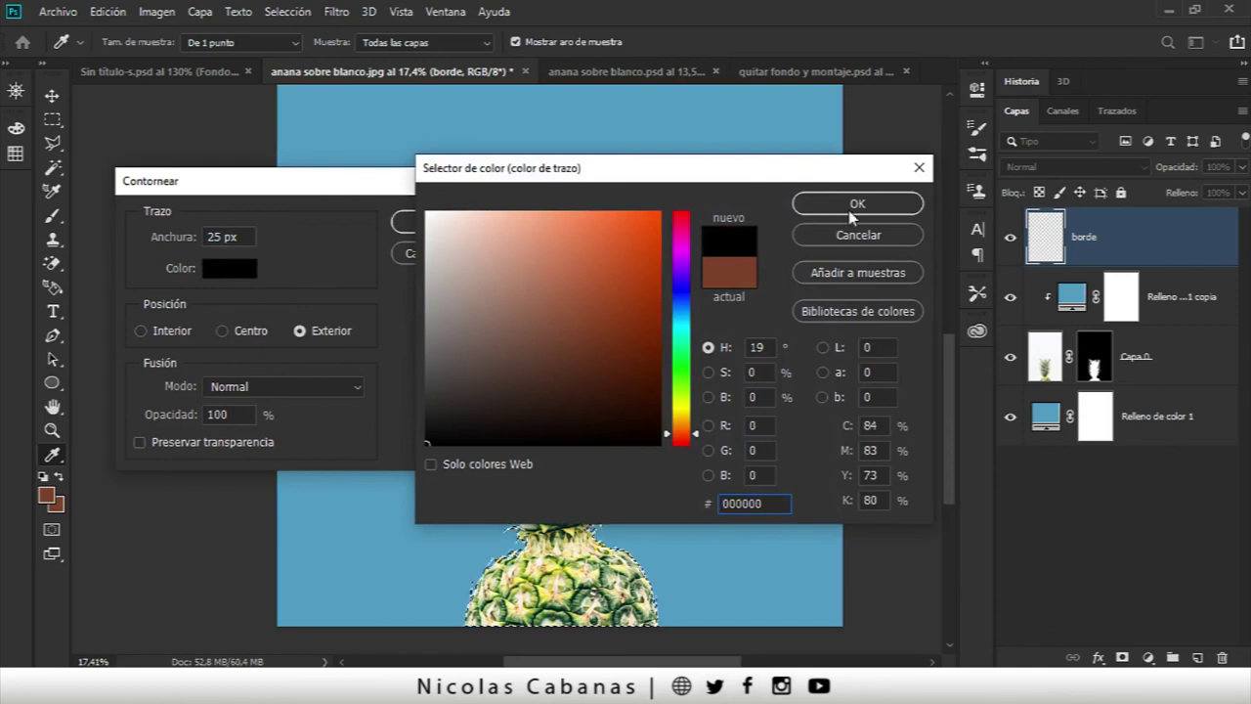
{"action": "left_click", "coordinate": [856, 204]}
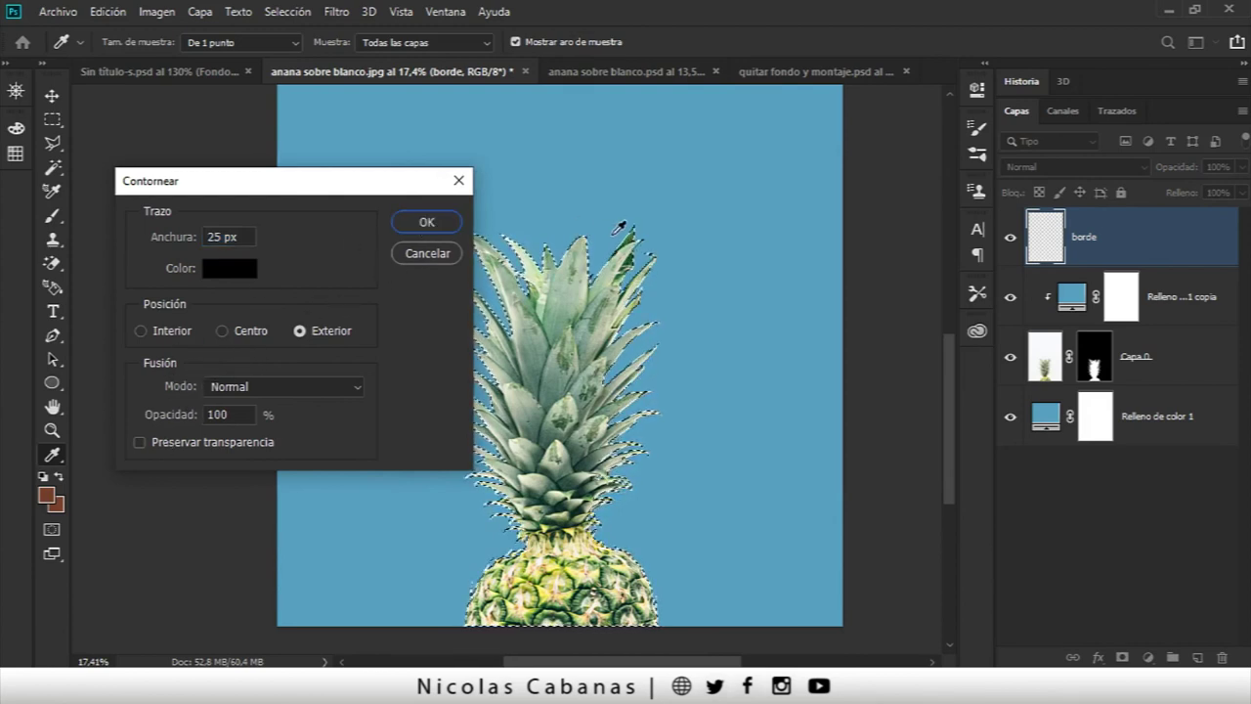
{"action": "left_click", "coordinate": [423, 223]}
{"action": "key", "text": "z"}
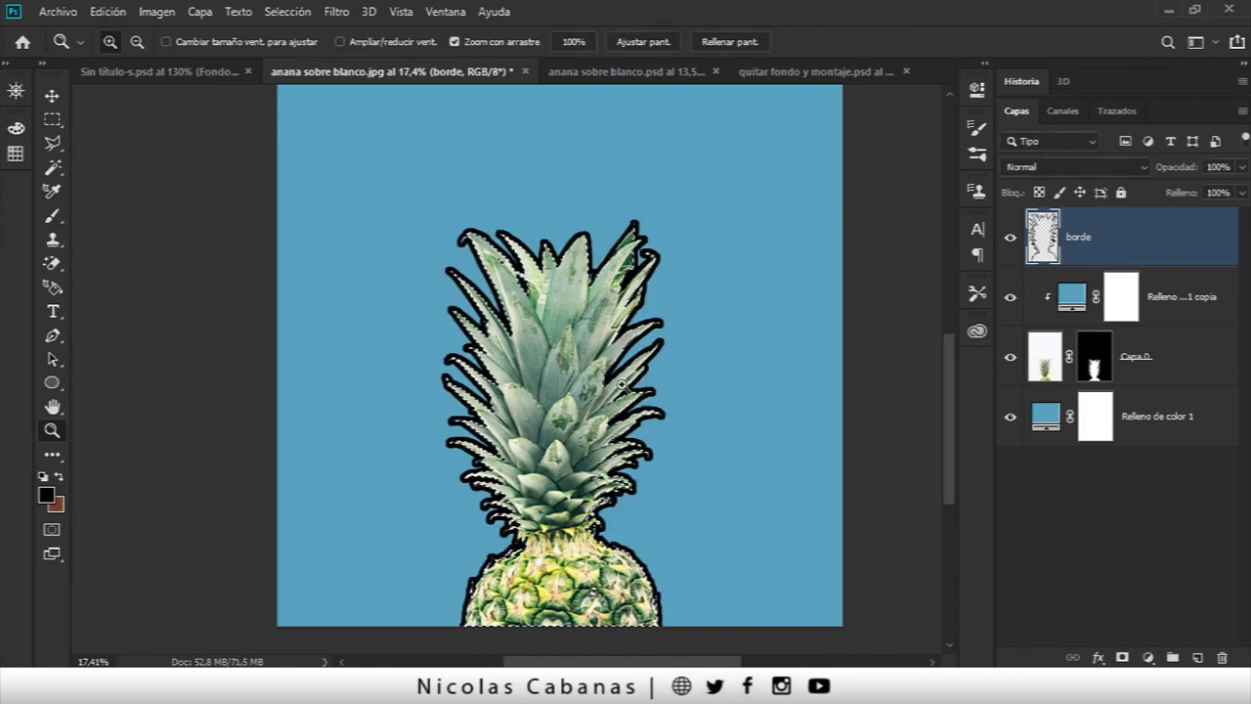
Step: Deselect the outlined pineapple with Ctrl+D and make Capa 0 the active layer
{"action": "left_click_drag", "start_coordinate": [622, 252], "coordinate": [733, 260]}
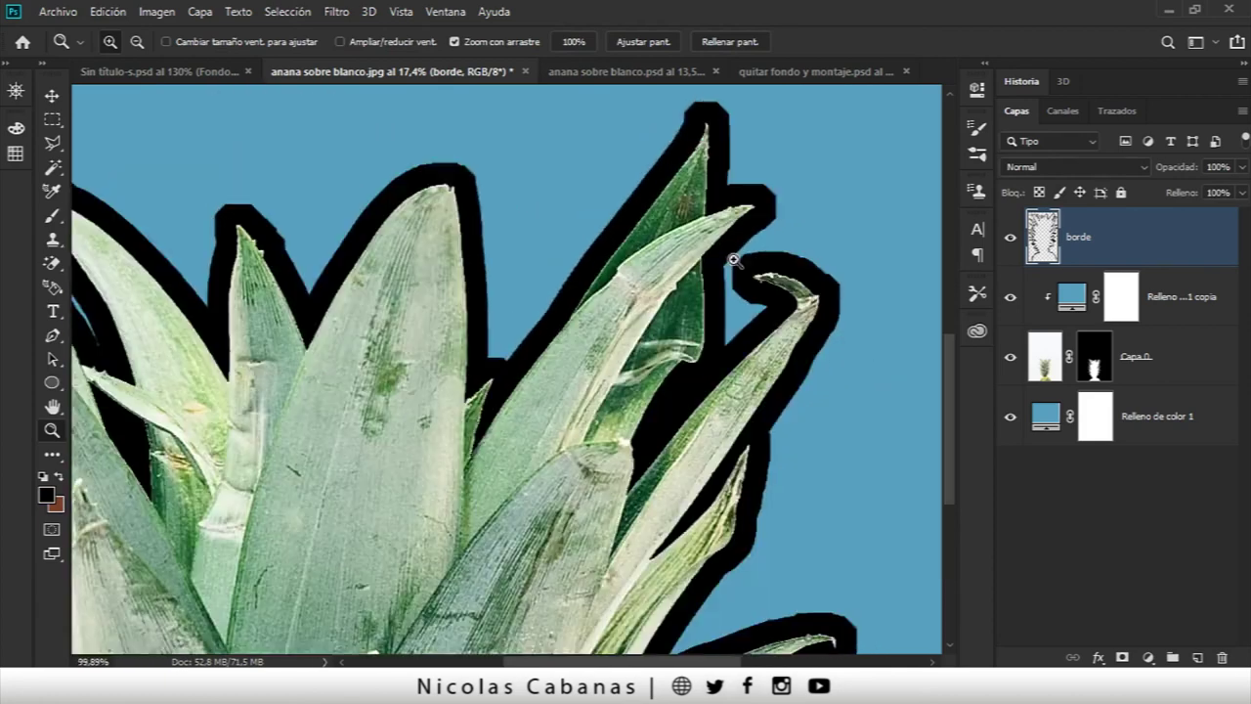
{"action": "key", "text": "ctrl+0"}
{"action": "key", "text": "ctrl+d"}
{"action": "left_click", "coordinate": [1063, 110]}
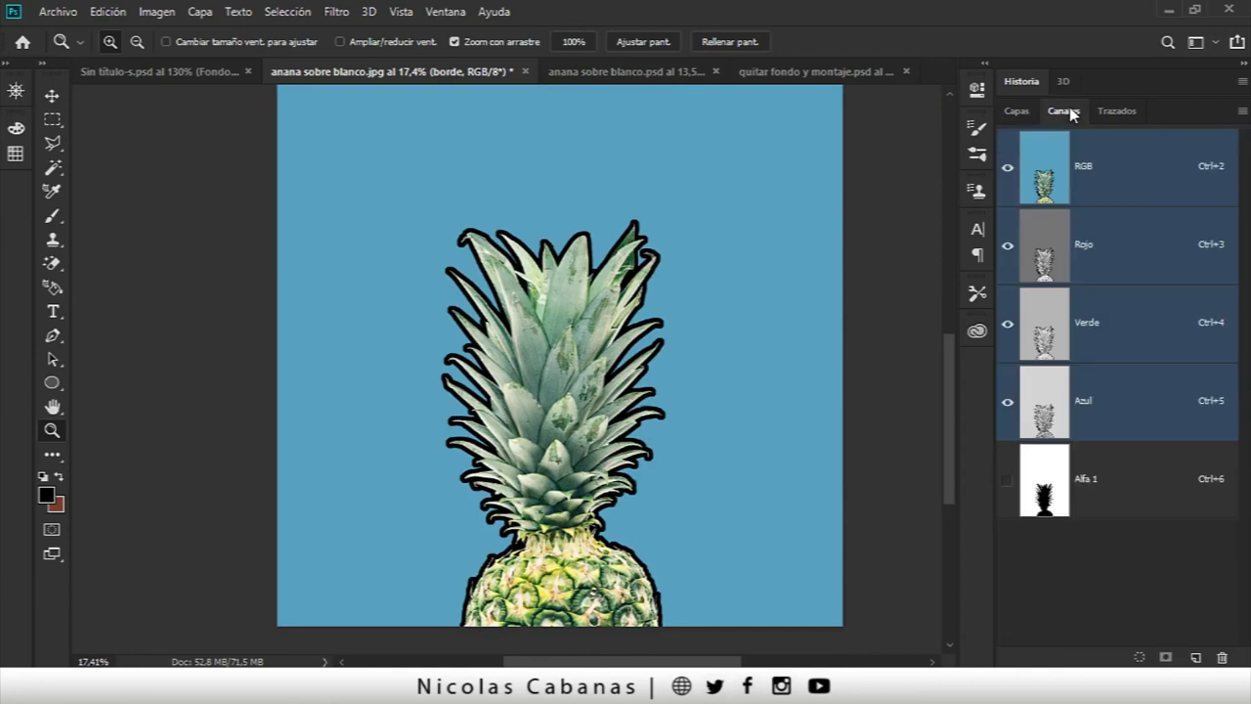
{"action": "left_click_drag", "start_coordinate": [604, 404], "coordinate": [633, 407]}
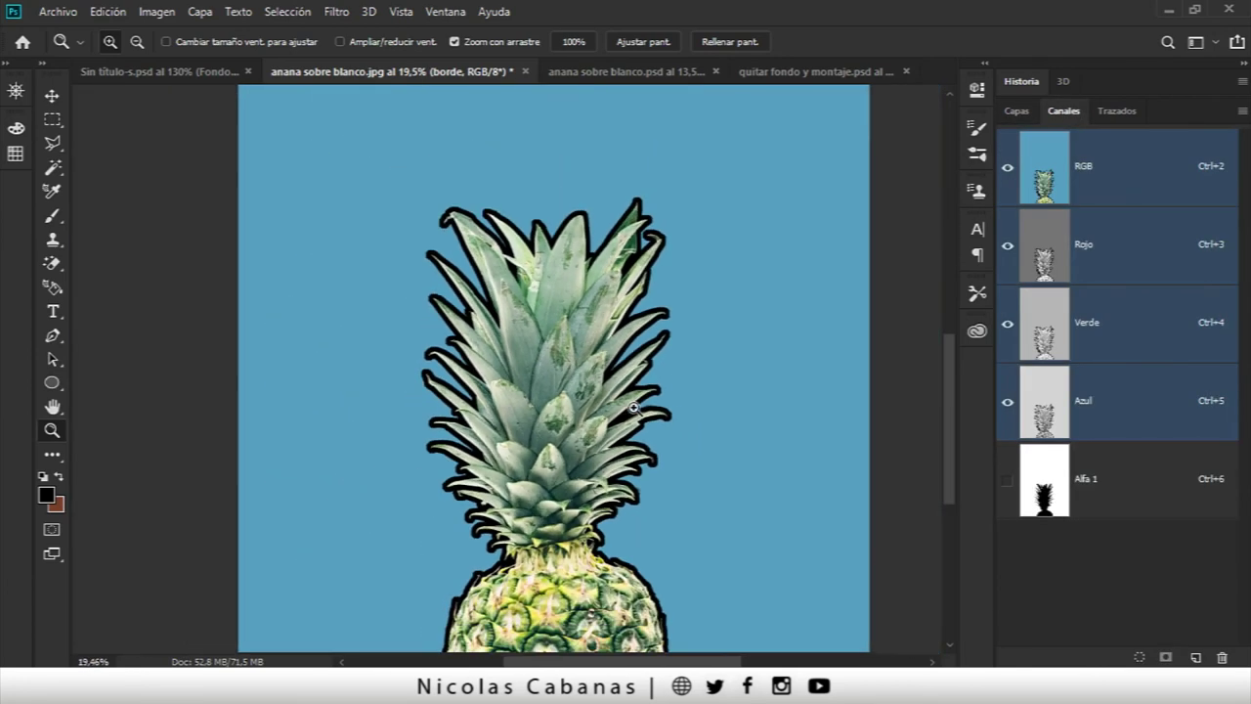
{"action": "left_click", "coordinate": [1016, 112]}
{"action": "left_click", "coordinate": [1212, 357]}
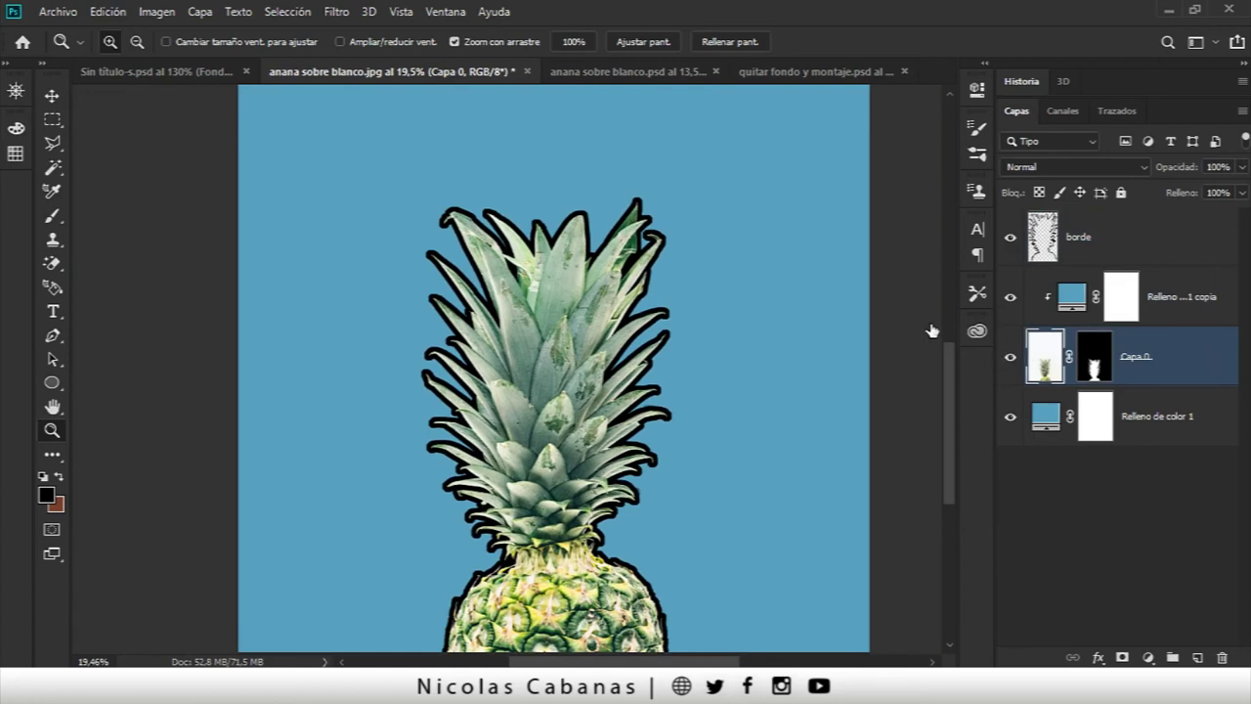
Step: Enable a Sombra paralela on Capa 0 and set its distance to 50 px
{"action": "key", "text": "h"}
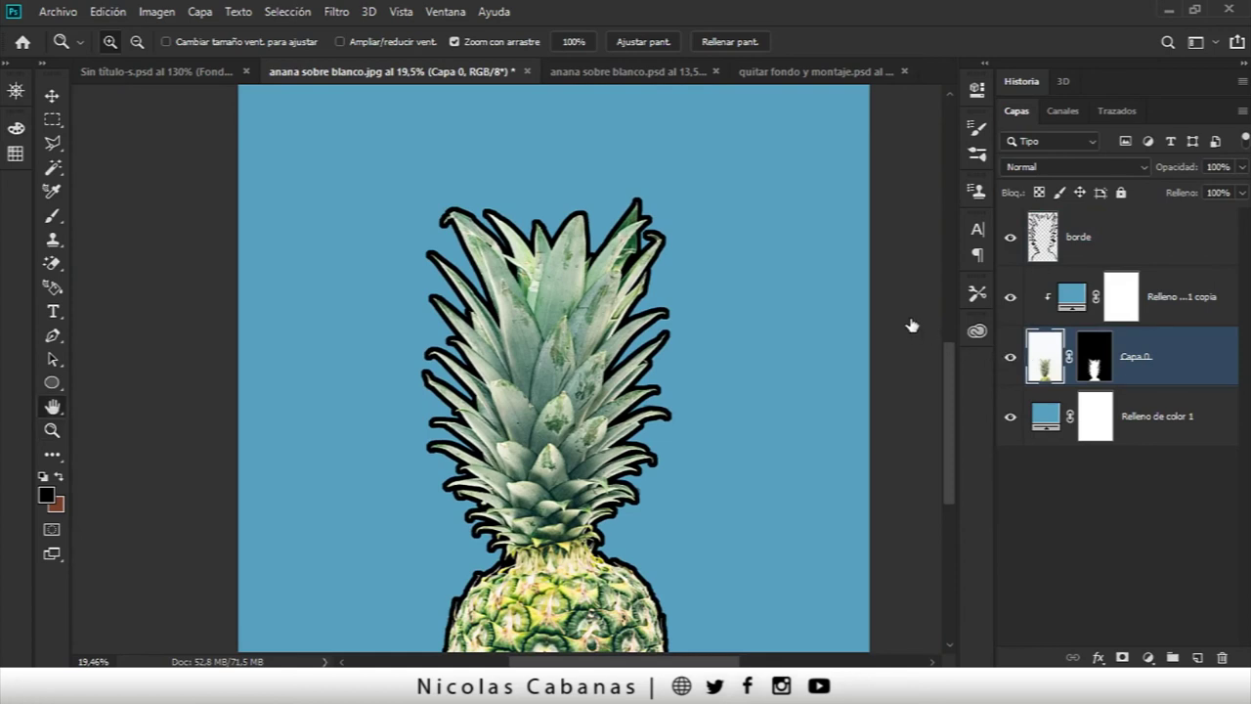
{"action": "double_click", "coordinate": [1193, 367]}
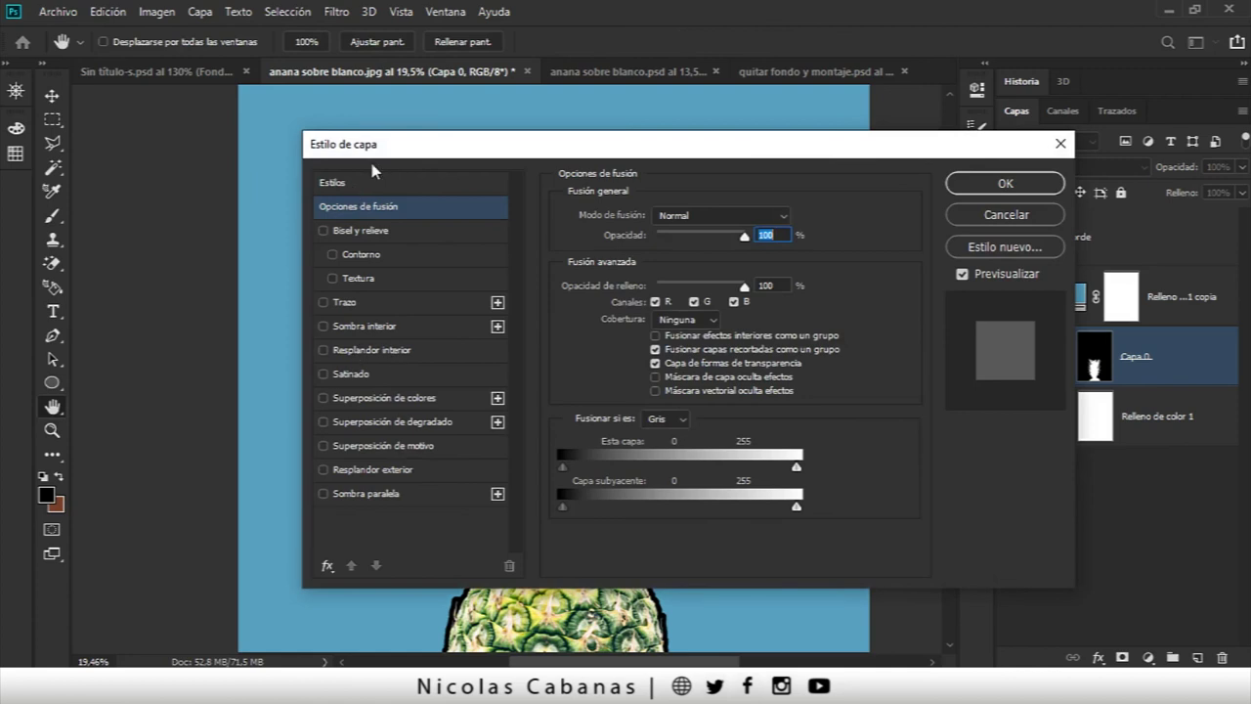
{"action": "left_click_drag", "start_coordinate": [391, 144], "coordinate": [661, 107]}
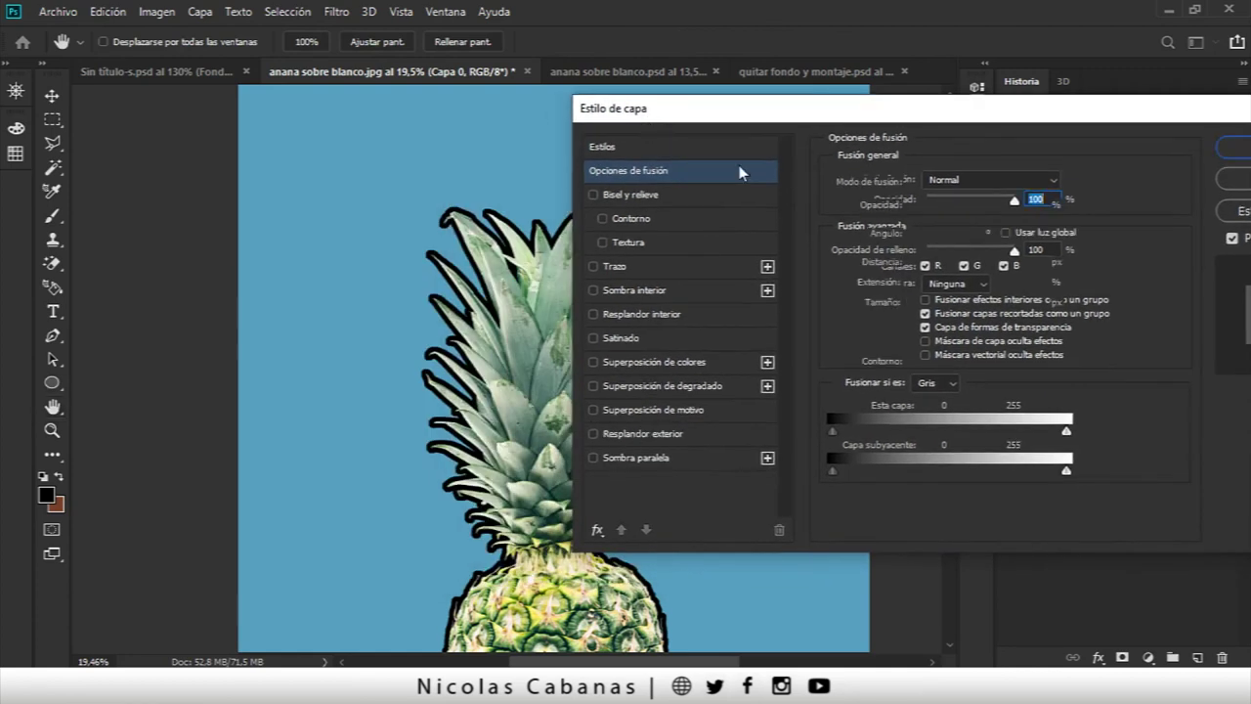
{"action": "left_click", "coordinate": [635, 457]}
{"action": "left_click_drag", "start_coordinate": [760, 110], "coordinate": [942, 133]}
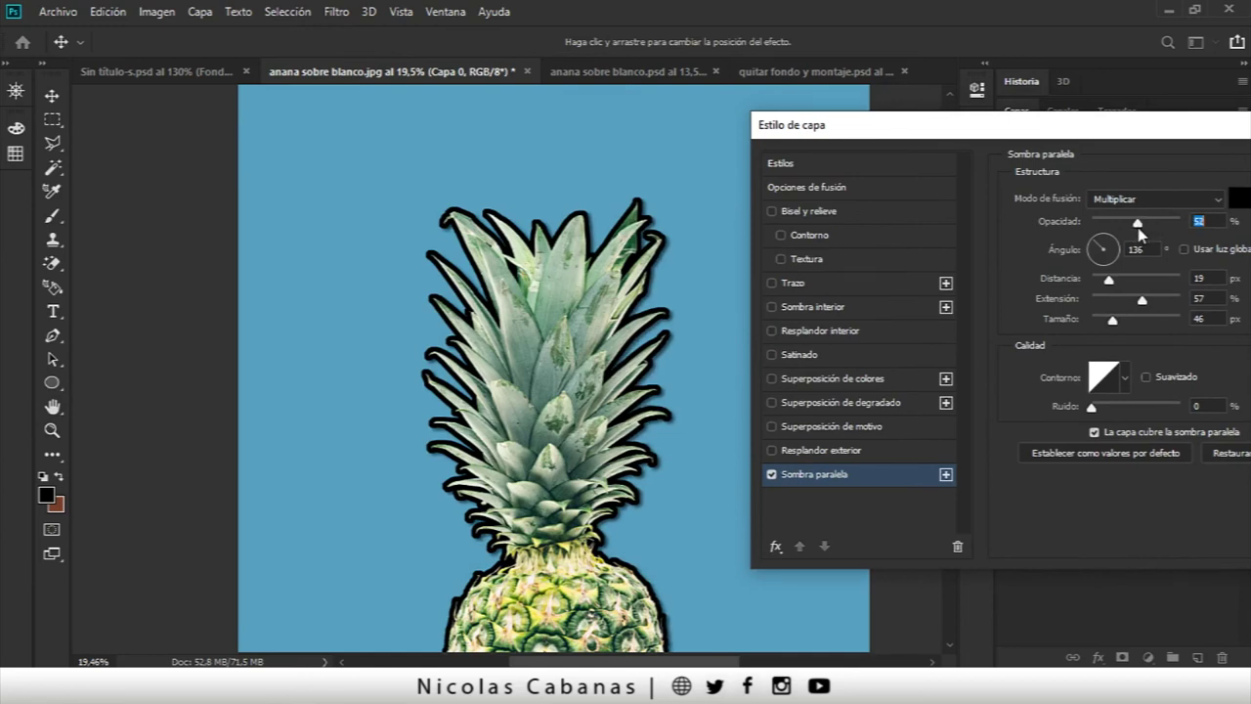
{"action": "mouse_move", "coordinate": [1112, 277]}
{"action": "left_mouse_down"}
{"action": "mouse_move", "coordinate": [1149, 301]}
{"action": "mouse_move", "coordinate": [1134, 323]}
{"action": "mouse_move", "coordinate": [1127, 303]}
{"action": "left_mouse_up"}
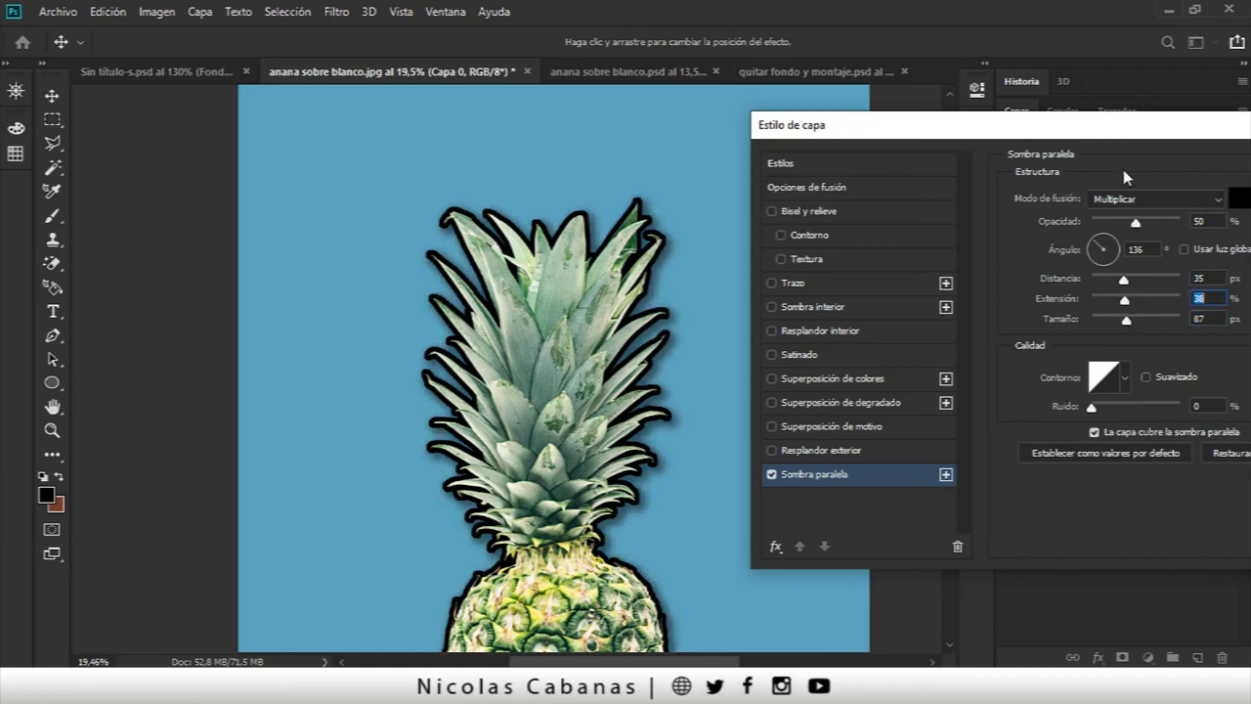
{"action": "left_click_drag", "start_coordinate": [1095, 125], "coordinate": [1070, 129]}
{"action": "left_click_drag", "start_coordinate": [1098, 283], "coordinate": [1111, 285]}
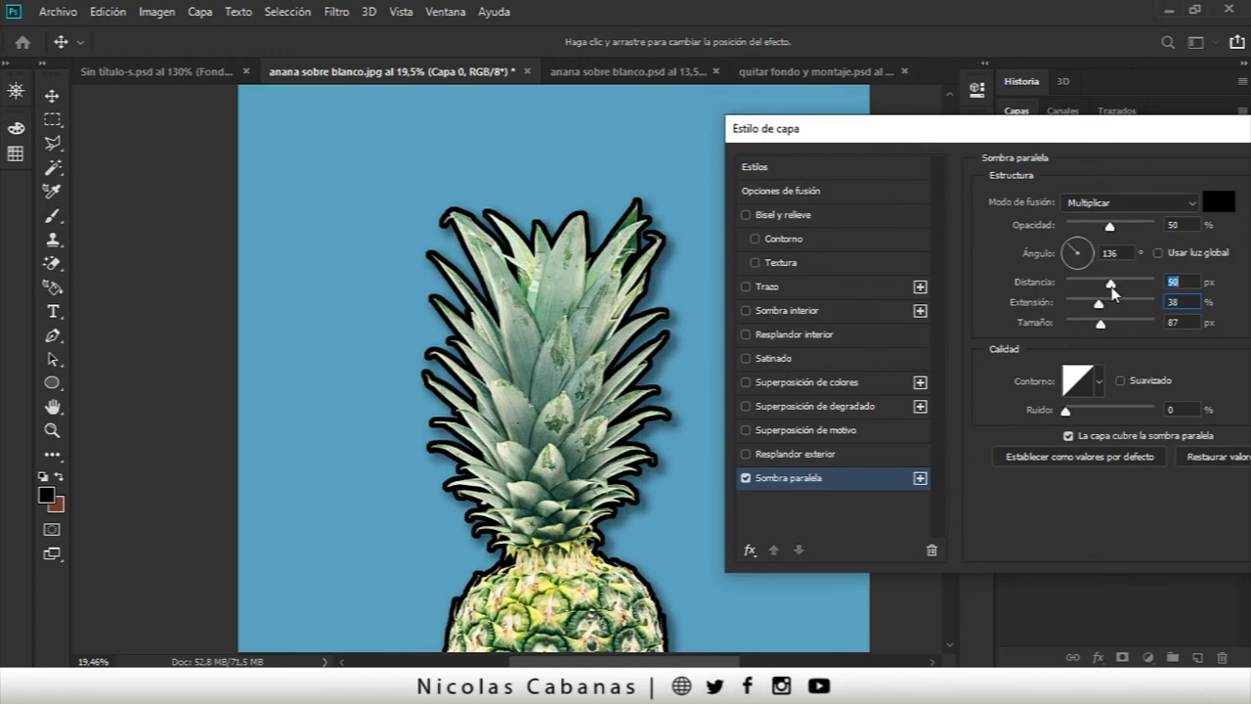
Step: Set shadow opacity 33%, spread 38%, size 87 px in Multiplicar mode, and apply
{"action": "left_click_drag", "start_coordinate": [1076, 128], "coordinate": [990, 137]}
{"action": "left_click_drag", "start_coordinate": [1024, 235], "coordinate": [1009, 238]}
{"action": "left_click_drag", "start_coordinate": [1124, 145], "coordinate": [865, 163]}
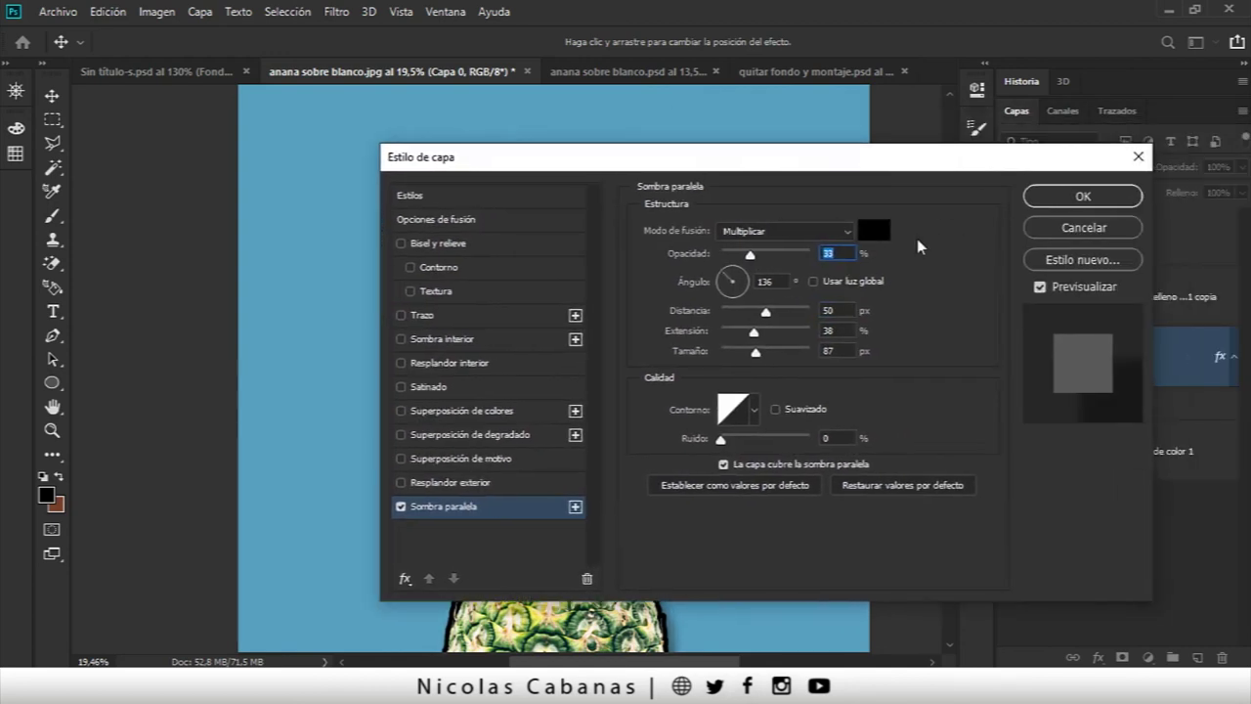
{"action": "key", "text": "Tab"}
{"action": "key", "text": "Tab"}
{"action": "key", "text": "Tab"}
{"action": "key", "text": "Tab"}
{"action": "key", "text": "Tab"}
{"action": "left_click", "coordinate": [763, 235]}
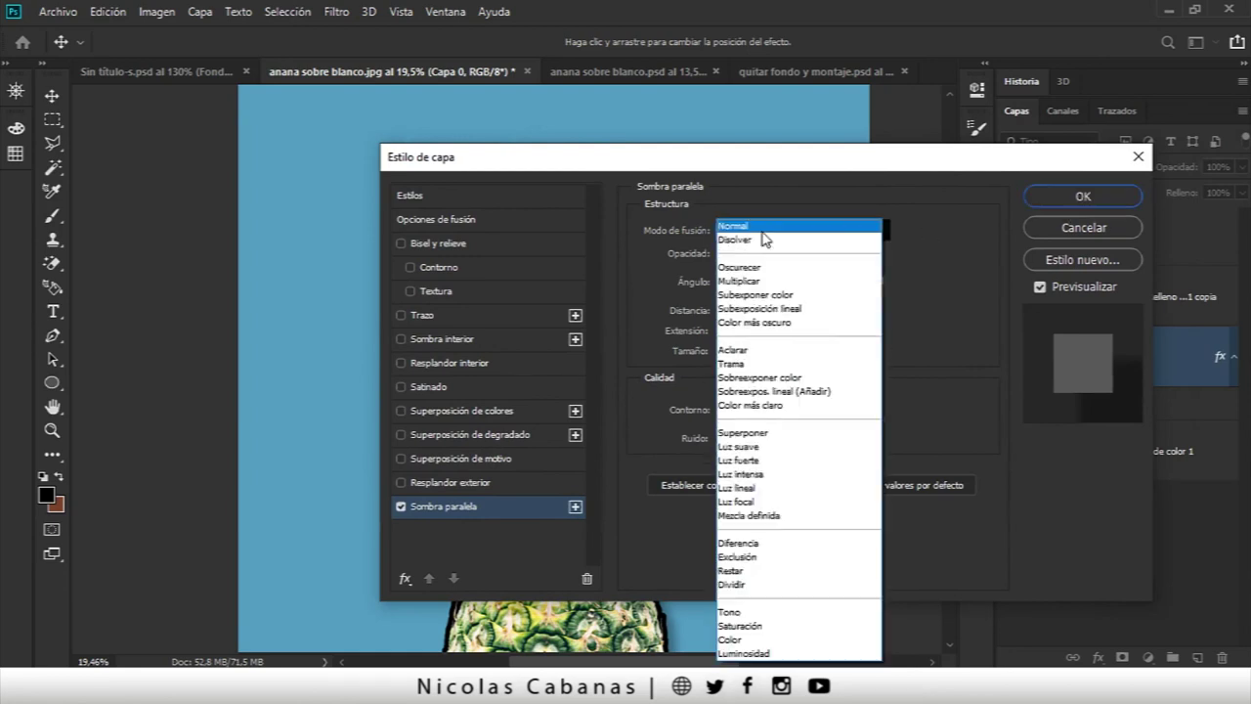
{"action": "left_click", "coordinate": [993, 226]}
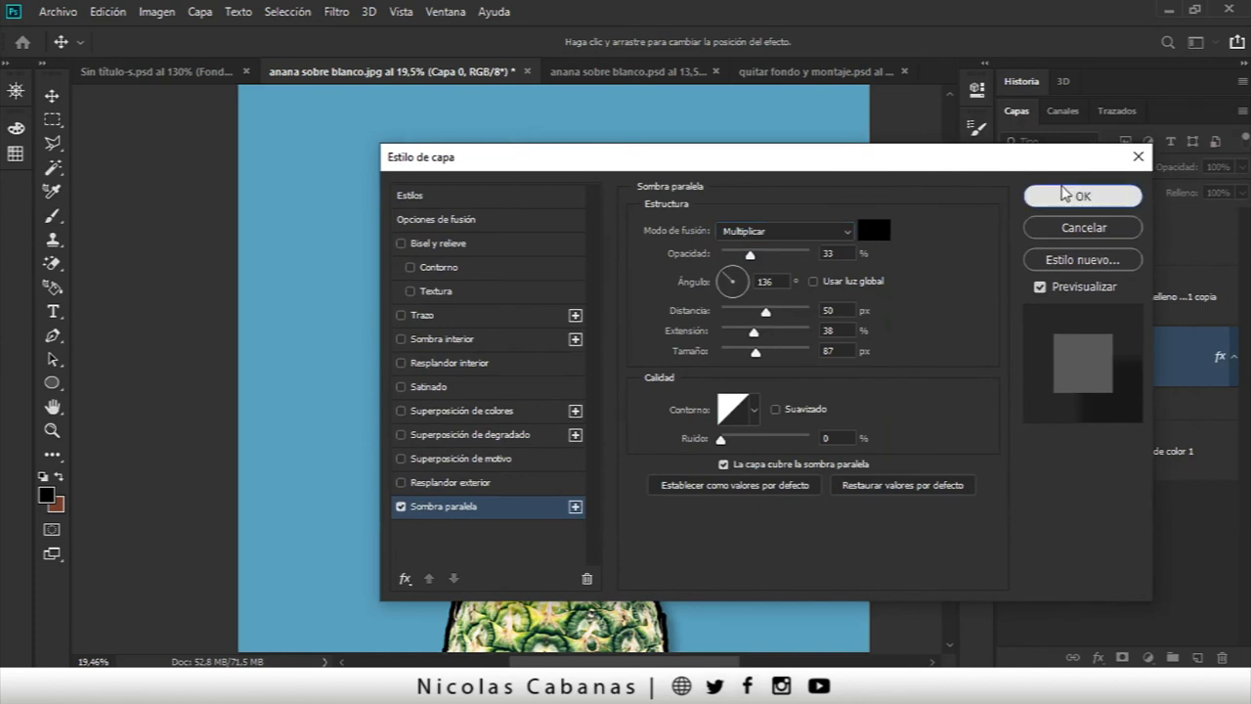
{"action": "left_click", "coordinate": [1065, 194]}
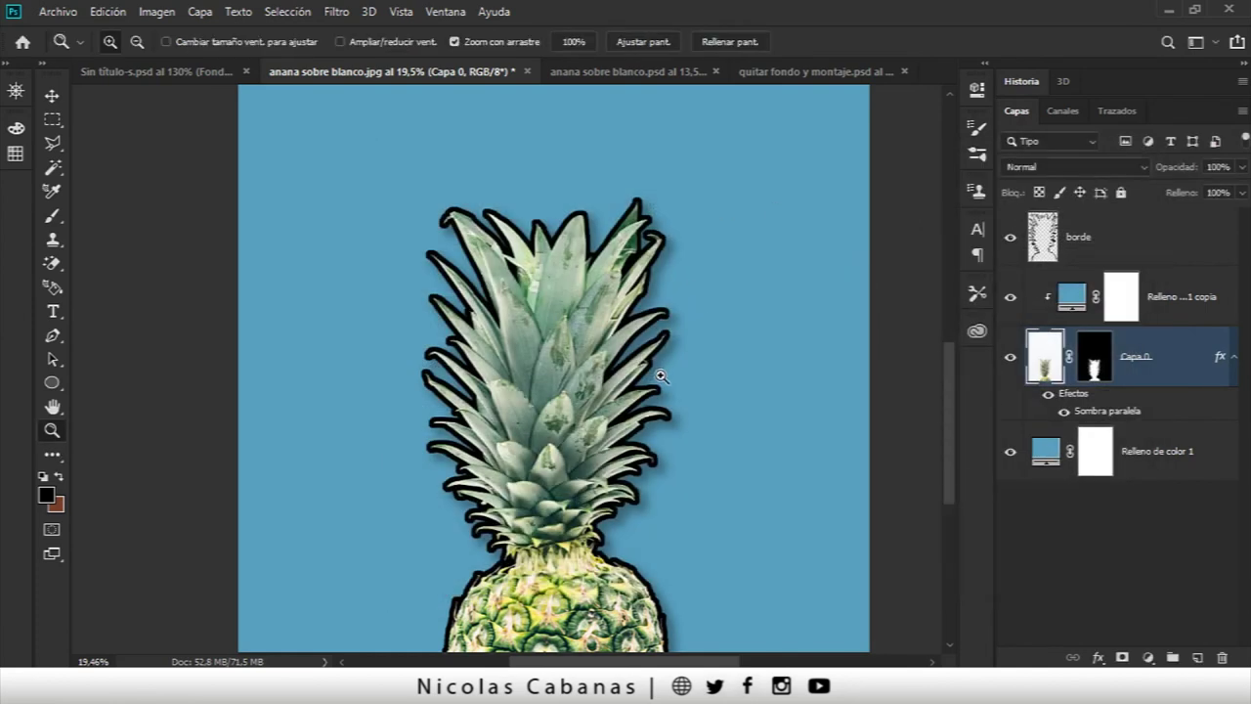
Step: Select the layers from Relleno de color 1 up to borde and group them as Grupo 1
{"action": "left_click_drag", "start_coordinate": [661, 377], "coordinate": [631, 376]}
{"action": "mouse_move", "coordinate": [636, 264]}
{"action": "left_mouse_down"}
{"action": "mouse_move", "coordinate": [616, 355]}
{"action": "mouse_move", "coordinate": [682, 342]}
{"action": "left_mouse_up"}
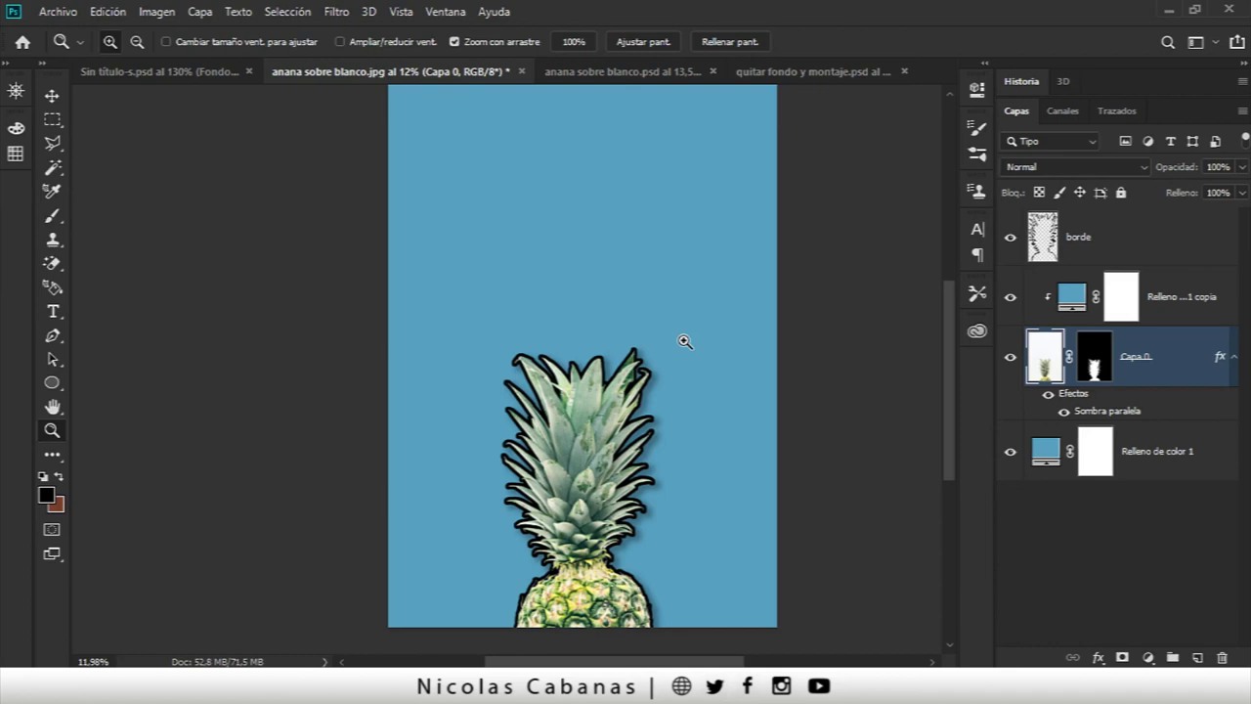
{"action": "left_click", "coordinate": [1205, 473]}
{"action": "left_click", "coordinate": [1170, 251], "text": "shift"}
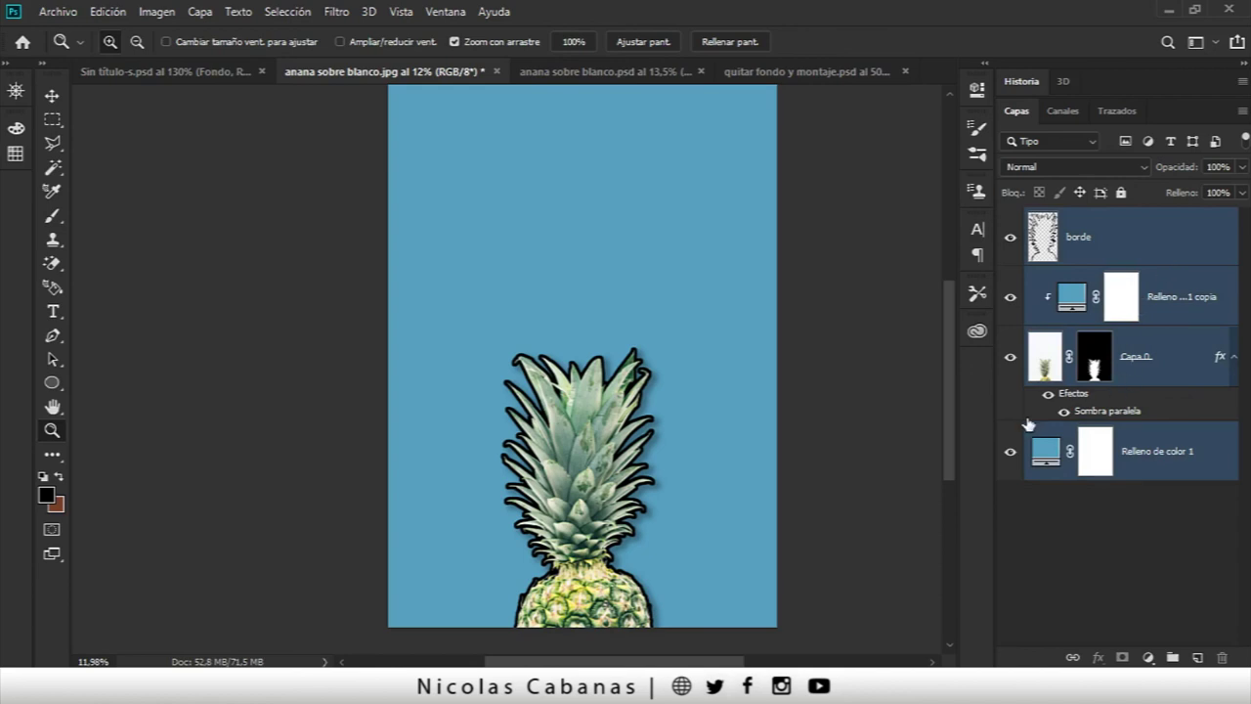
{"action": "left_click", "coordinate": [1156, 459]}
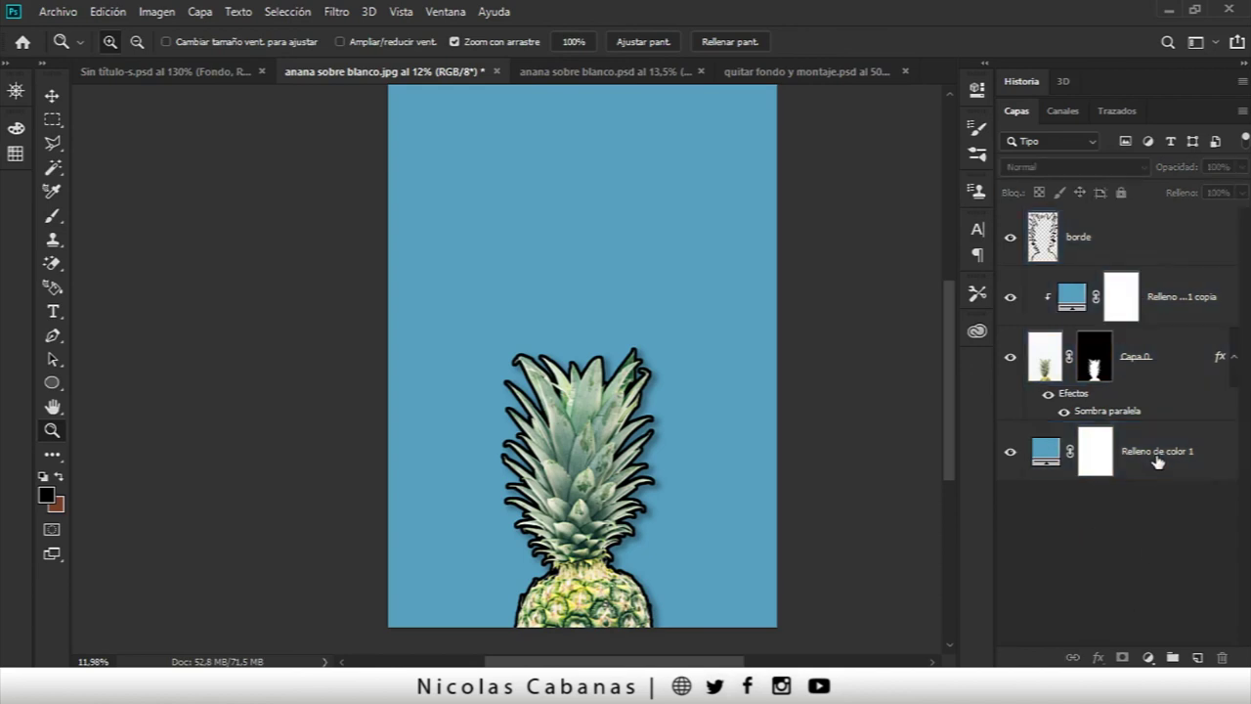
{"action": "left_click", "coordinate": [1171, 370]}
{"action": "left_click", "coordinate": [1173, 298]}
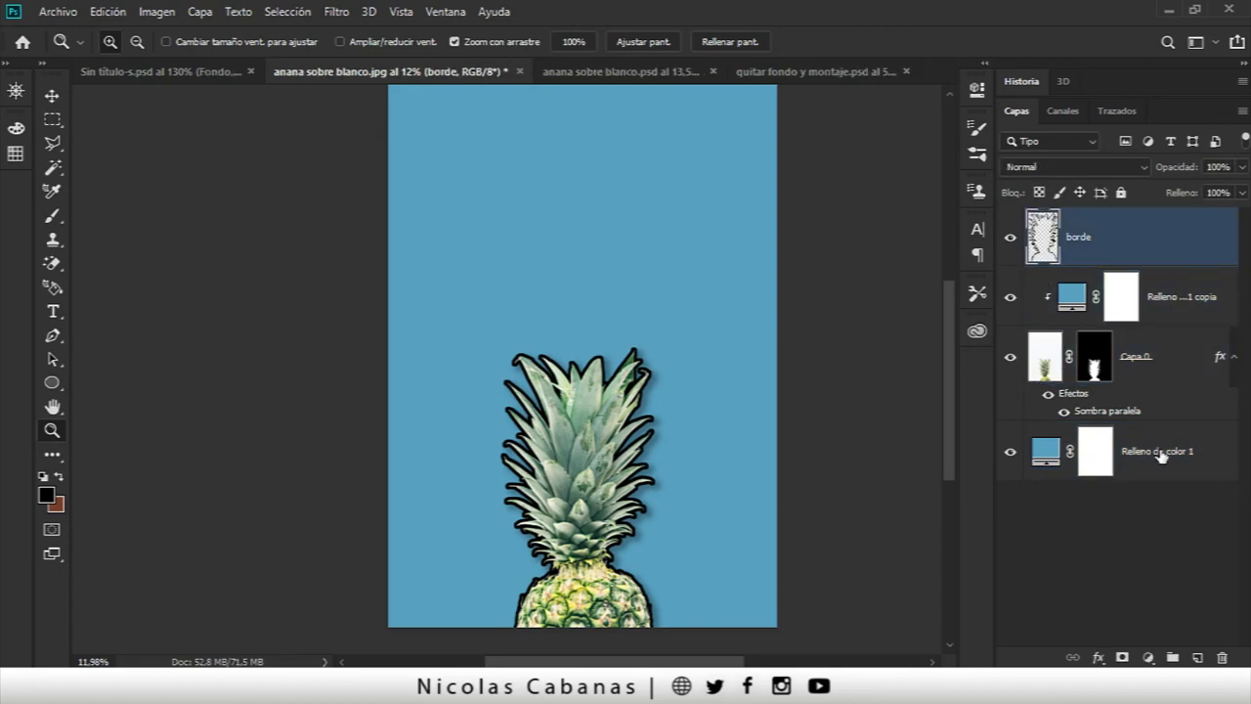
{"action": "left_click", "coordinate": [1158, 455]}
{"action": "left_click", "coordinate": [1172, 369], "text": "ctrl"}
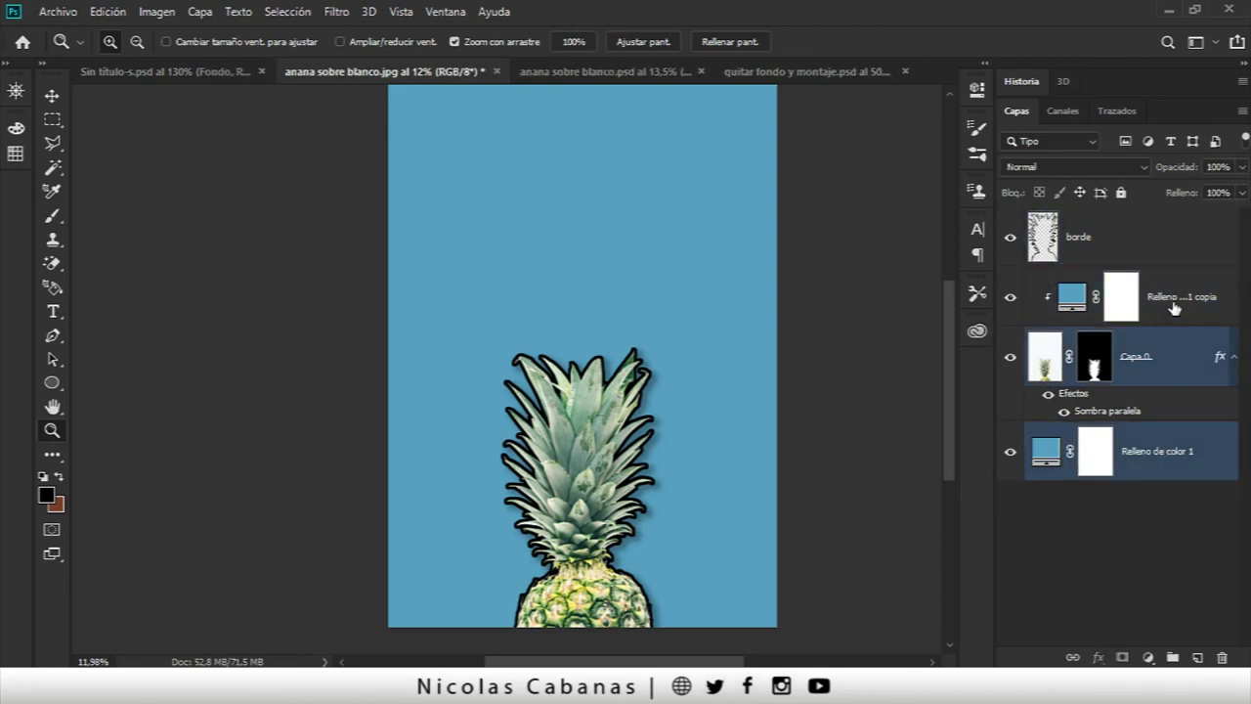
{"action": "left_click", "coordinate": [1170, 305], "text": "ctrl"}
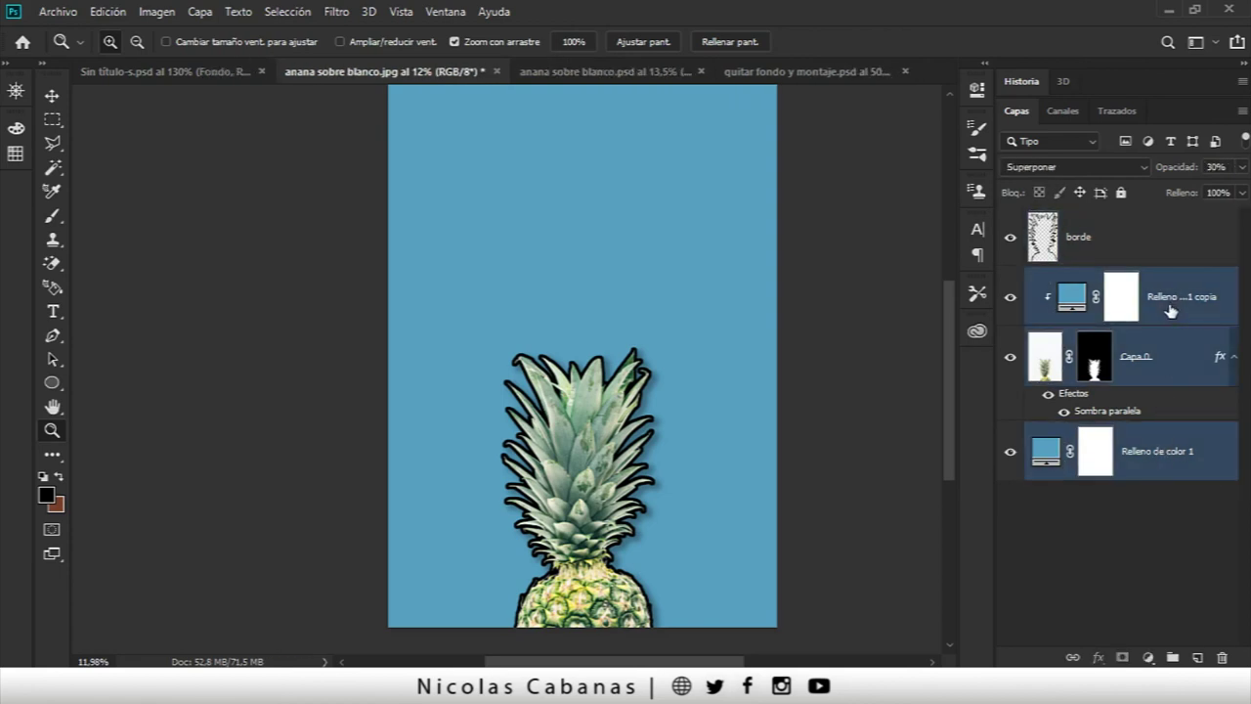
{"action": "left_click", "coordinate": [1172, 447]}
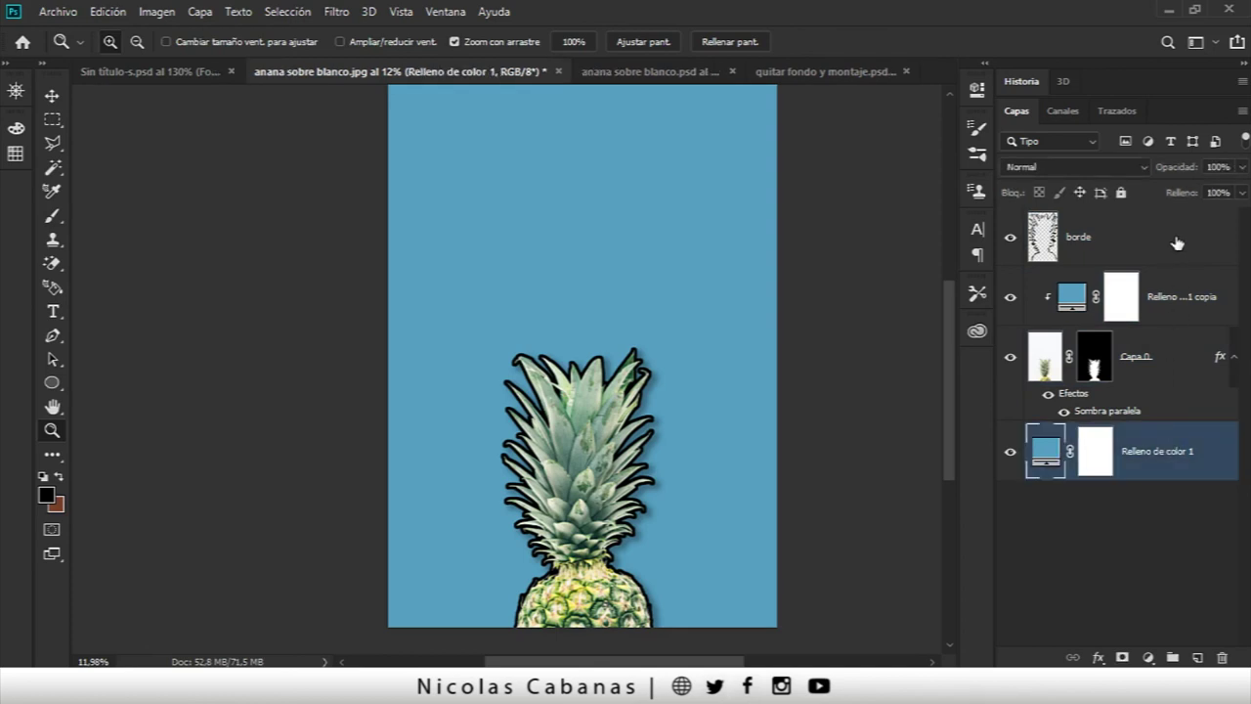
{"action": "left_click", "coordinate": [1178, 243], "text": "shift"}
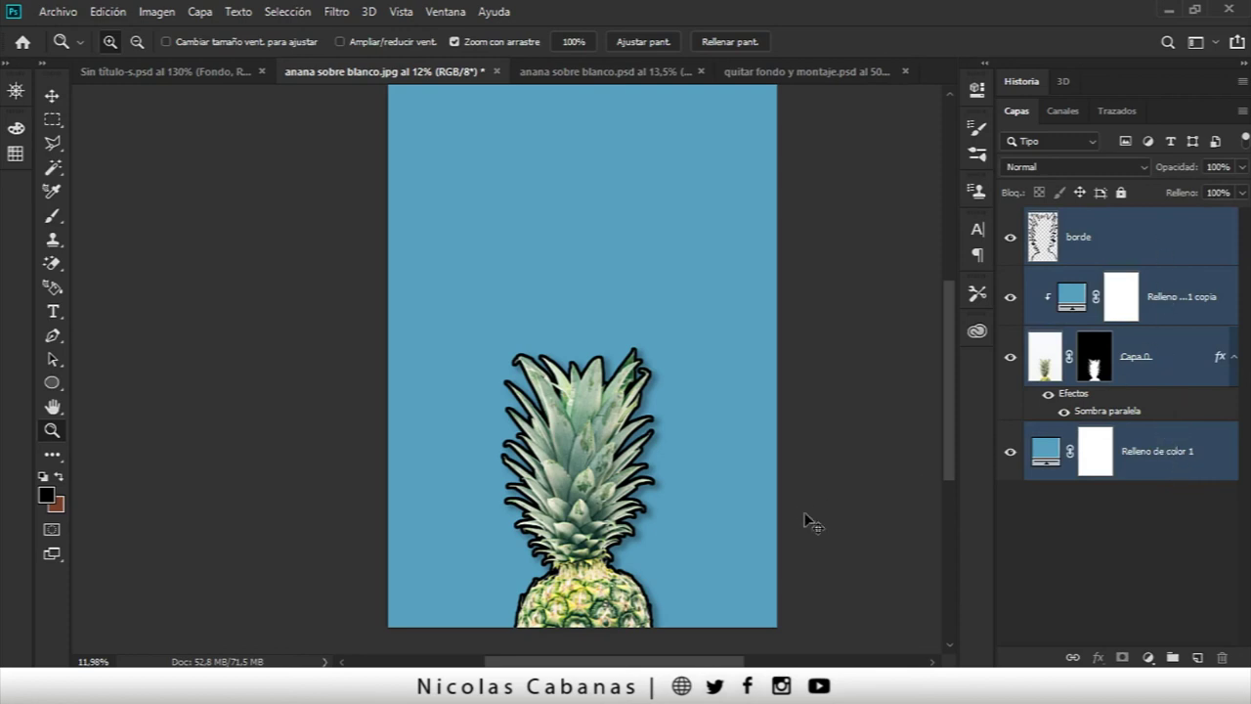
{"action": "key", "text": "ctrl+g"}
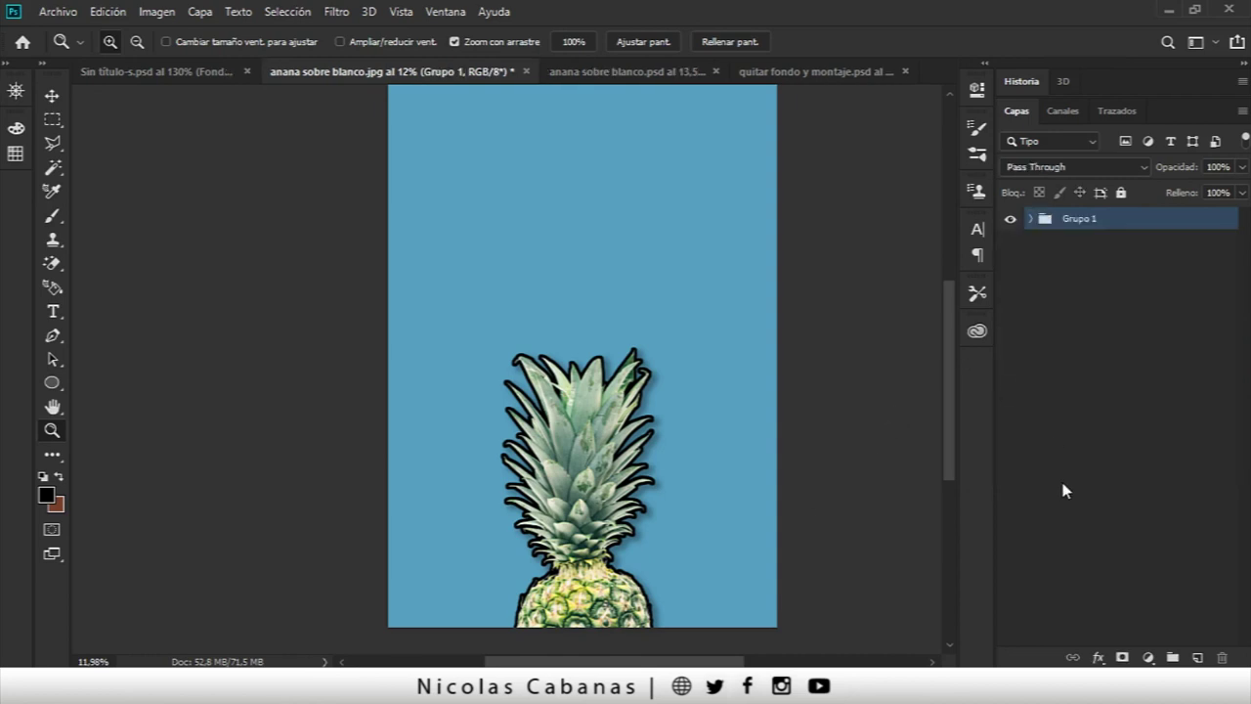
Step: Draw a triangular Polygonal Lasso selection over the canvas's lower-left diagonal
{"action": "key", "text": "l"}
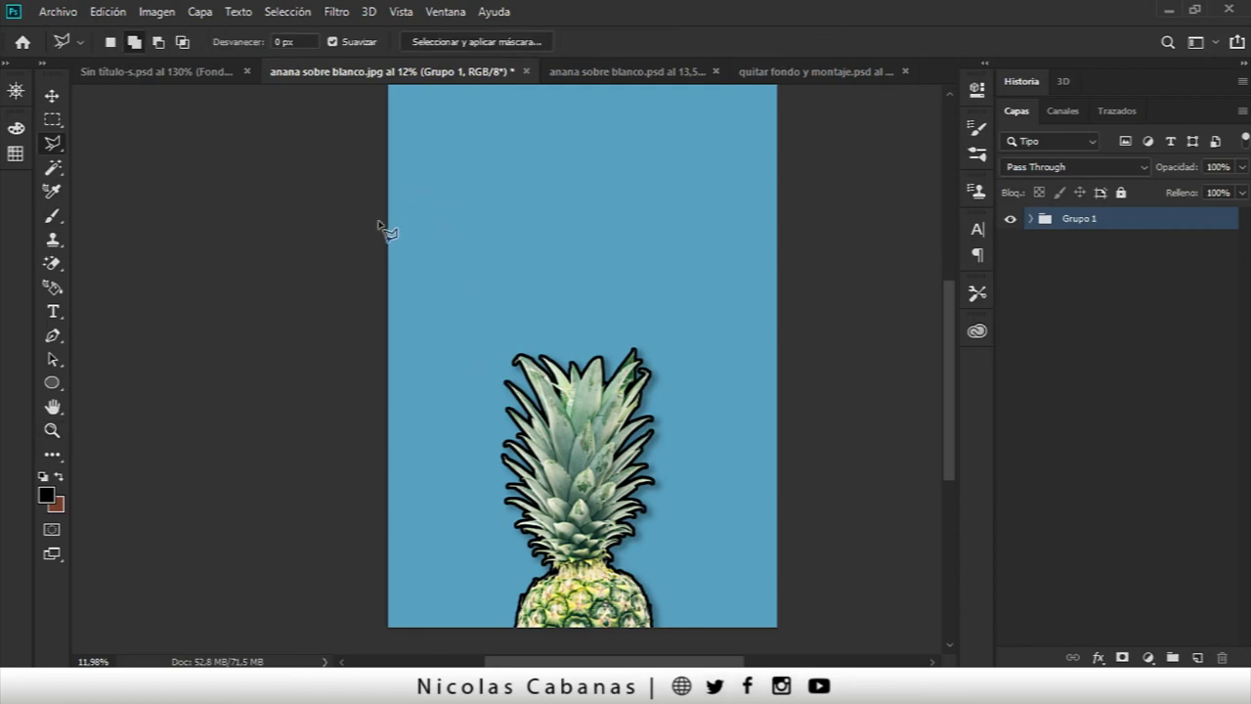
{"action": "right_click", "coordinate": [52, 143]}
{"action": "left_click", "coordinate": [134, 160]}
{"action": "left_click", "coordinate": [365, 227]}
{"action": "left_click", "coordinate": [653, 636]}
{"action": "left_click", "coordinate": [358, 638]}
{"action": "left_click", "coordinate": [366, 229]}
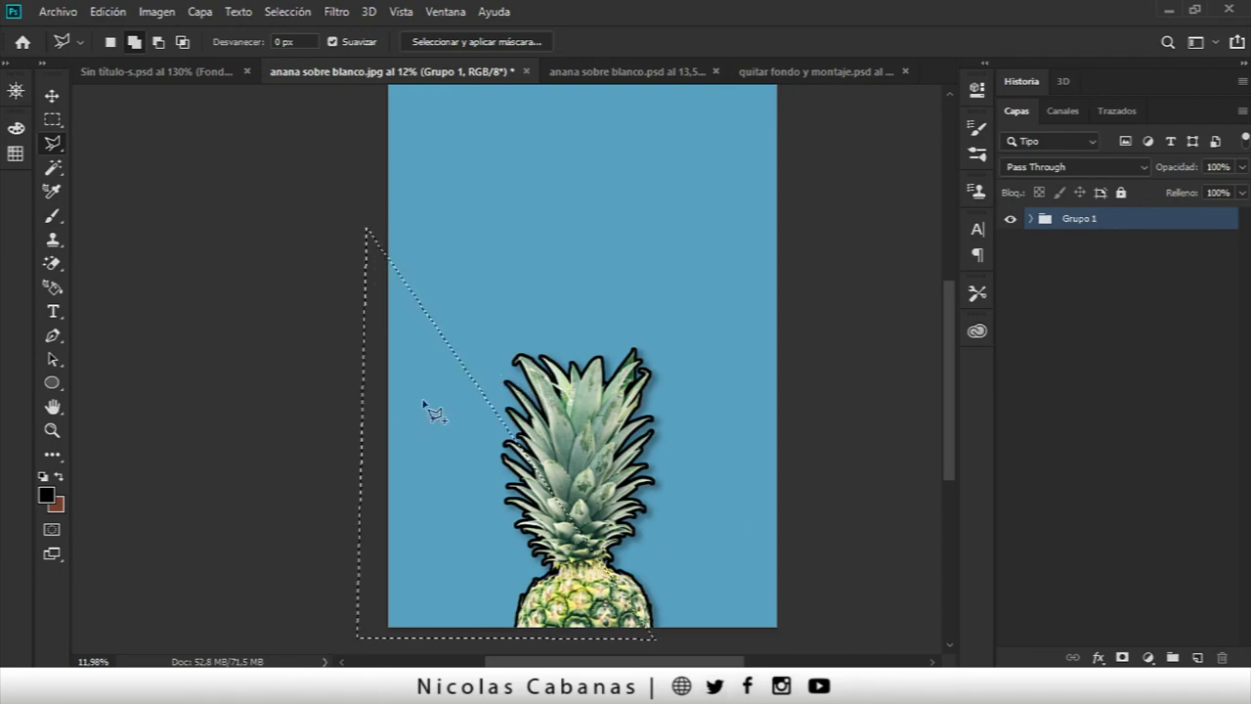
Step: Invert the triangle, add it as a Grupo 1 layer mask, and invert the mask
{"action": "left_click", "coordinate": [287, 12]}
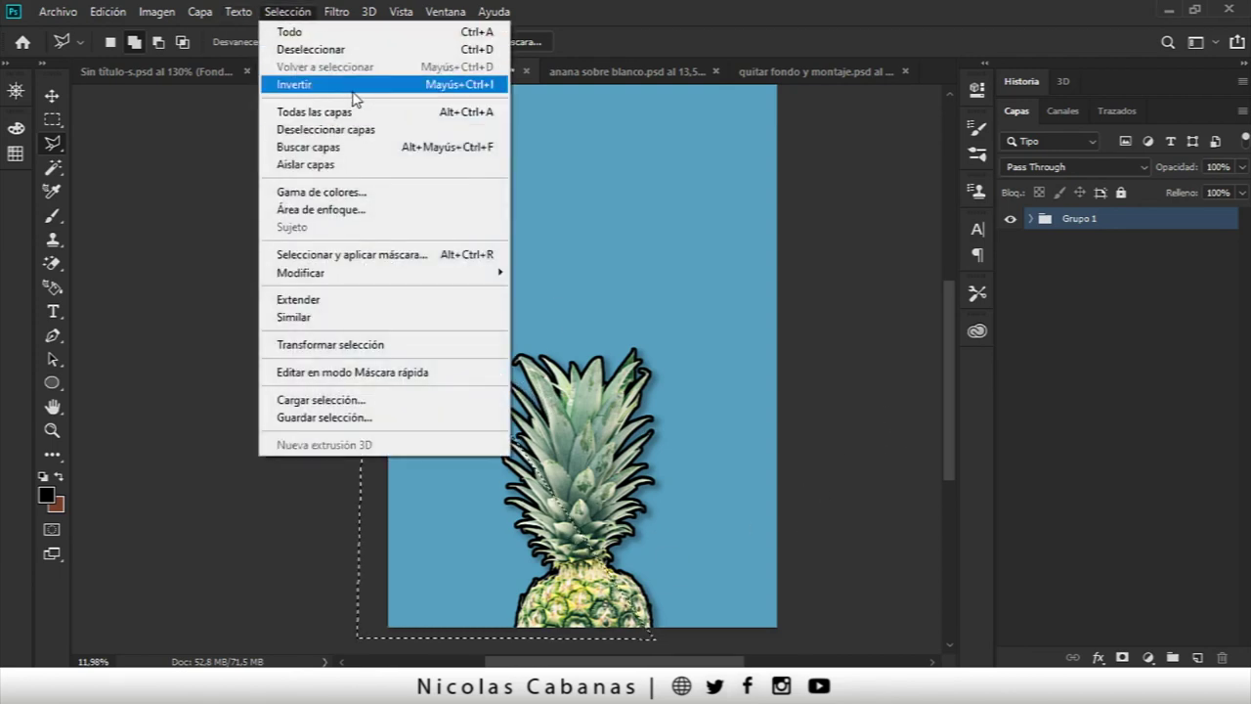
{"action": "left_click", "coordinate": [352, 93]}
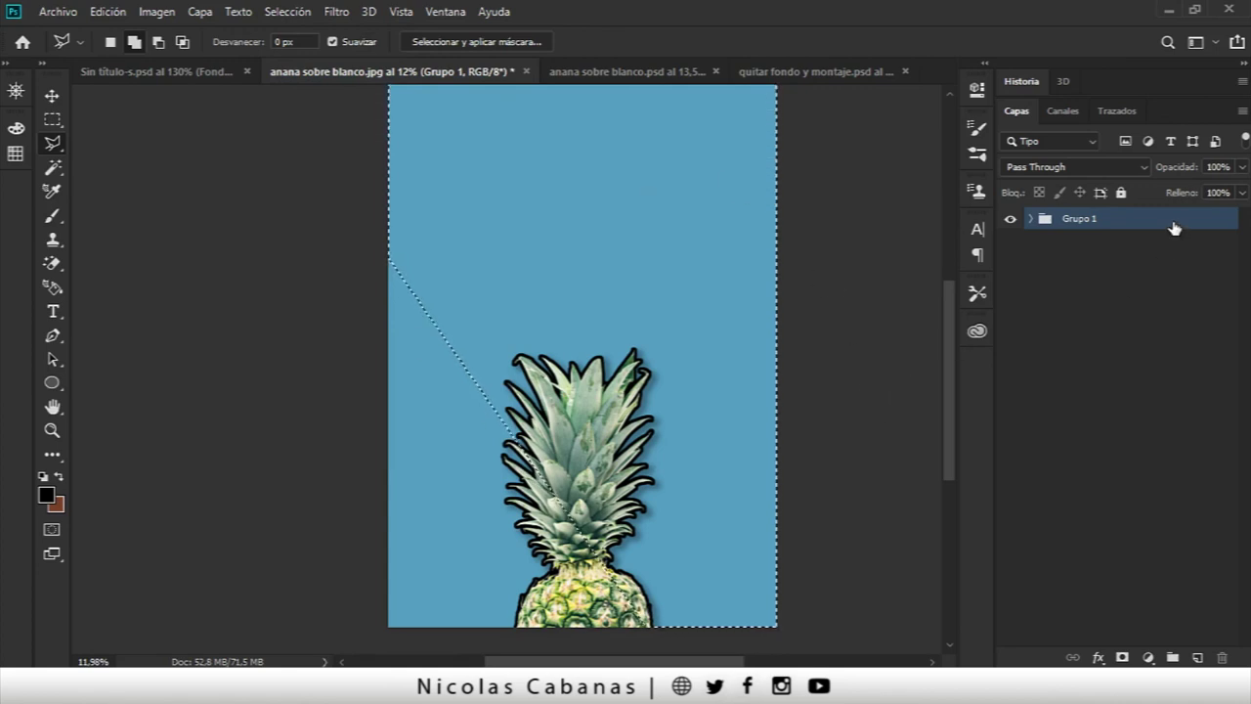
{"action": "left_click", "coordinate": [1123, 657]}
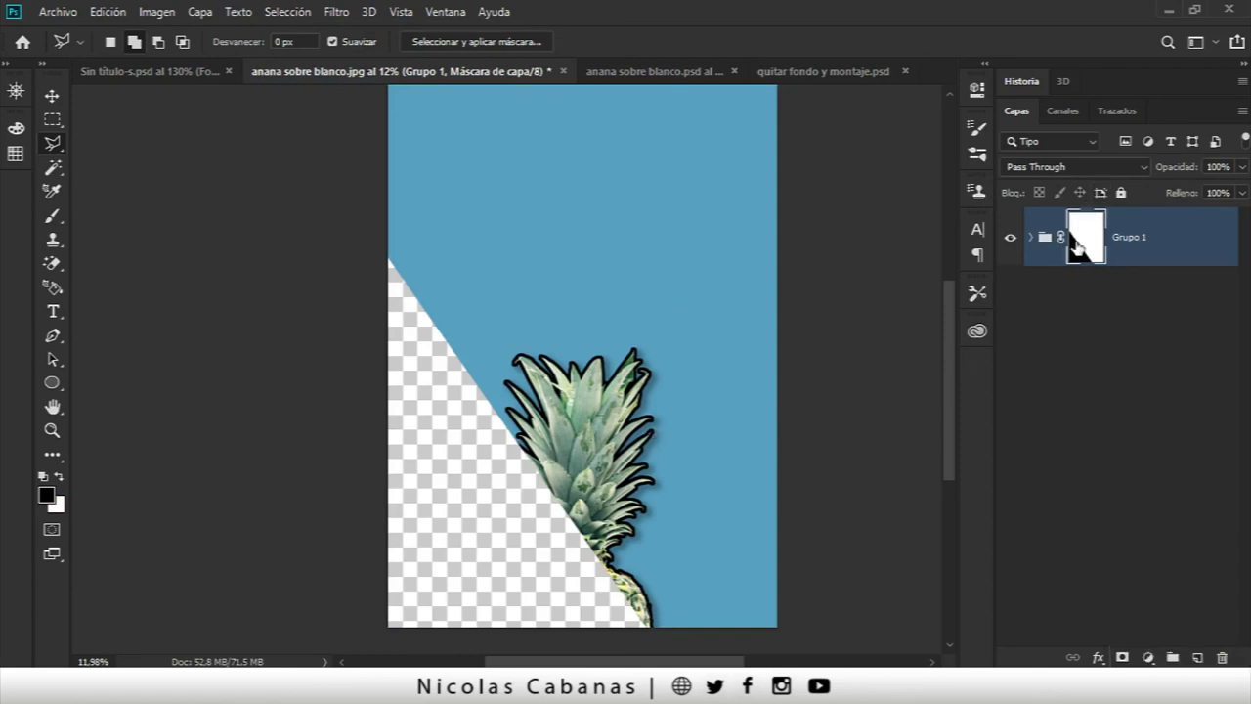
{"action": "key", "text": "ctrl+i"}
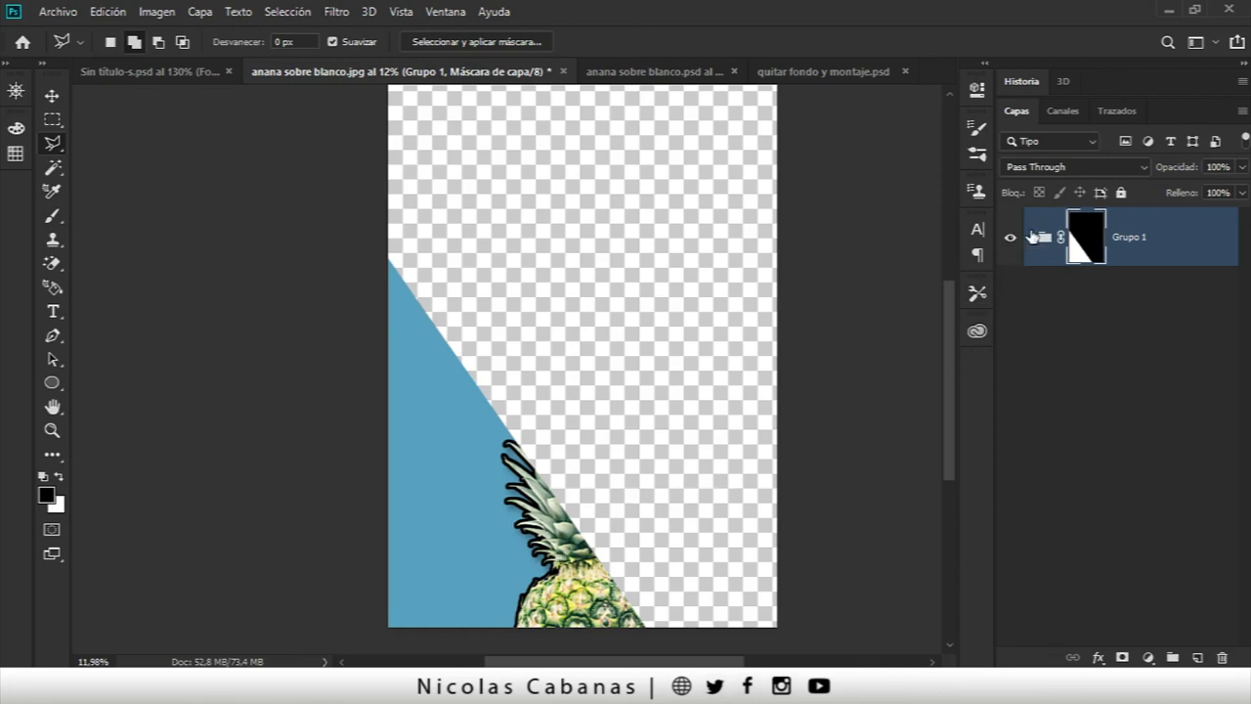
{"action": "left_click", "coordinate": [1031, 236]}
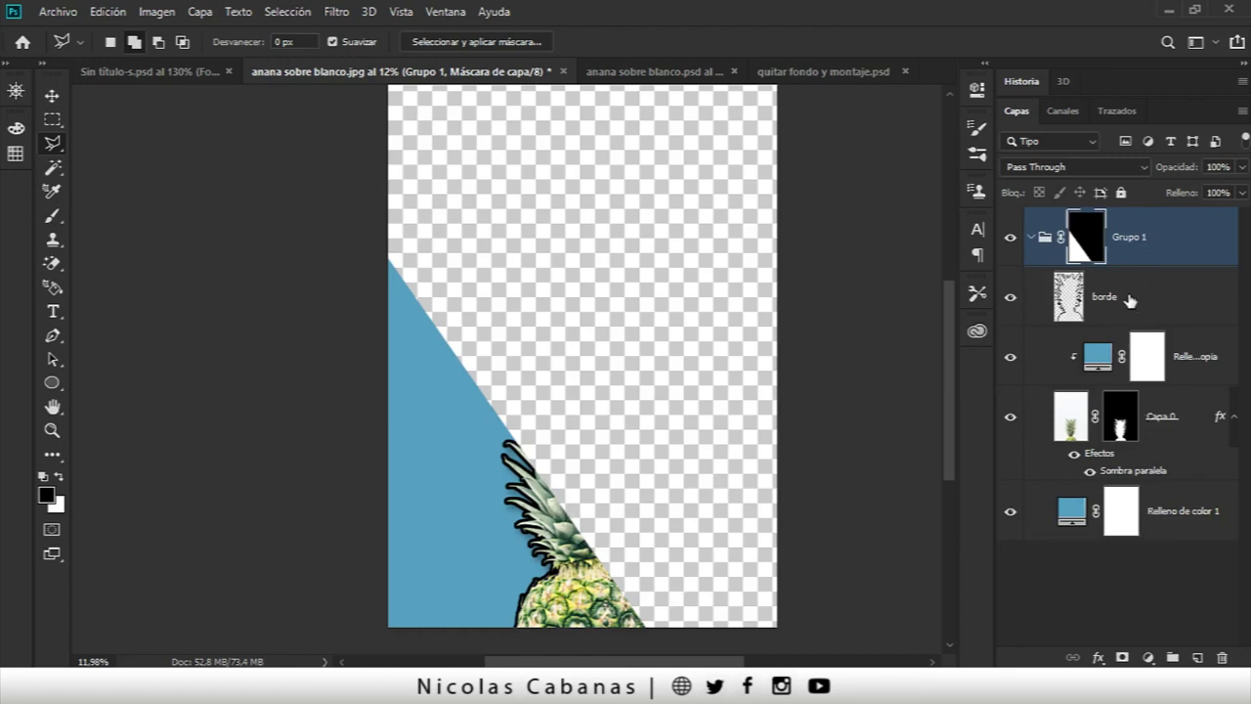
Step: Duplicate Capa 0 to the top of the stack above Grupo 1
{"action": "left_click", "coordinate": [51, 95]}
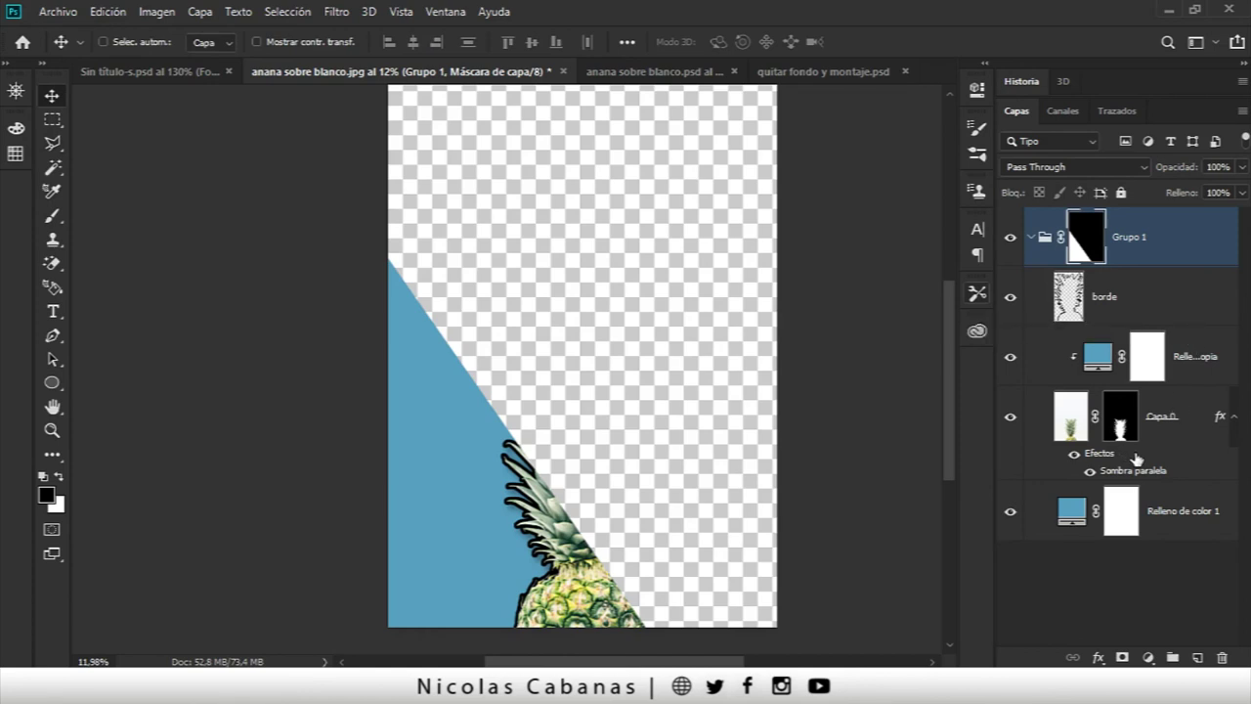
{"action": "left_click", "coordinate": [1178, 430]}
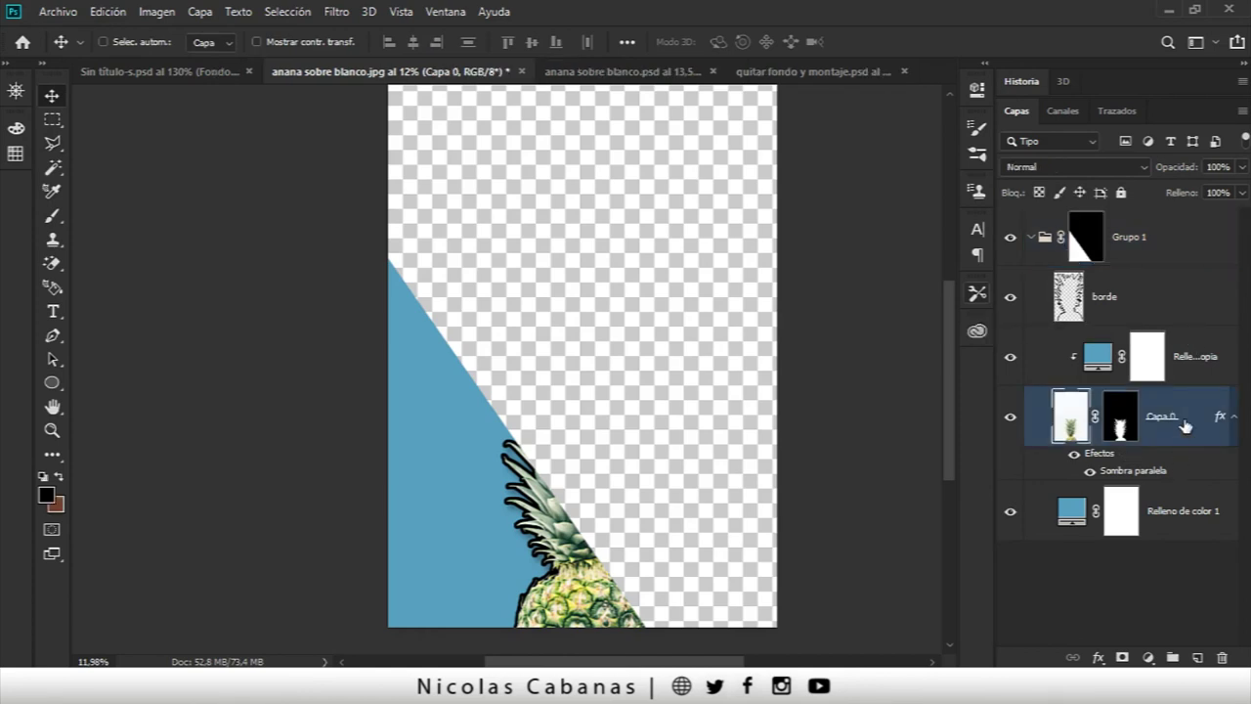
{"action": "left_click_drag", "start_coordinate": [1183, 430], "coordinate": [1184, 215]}
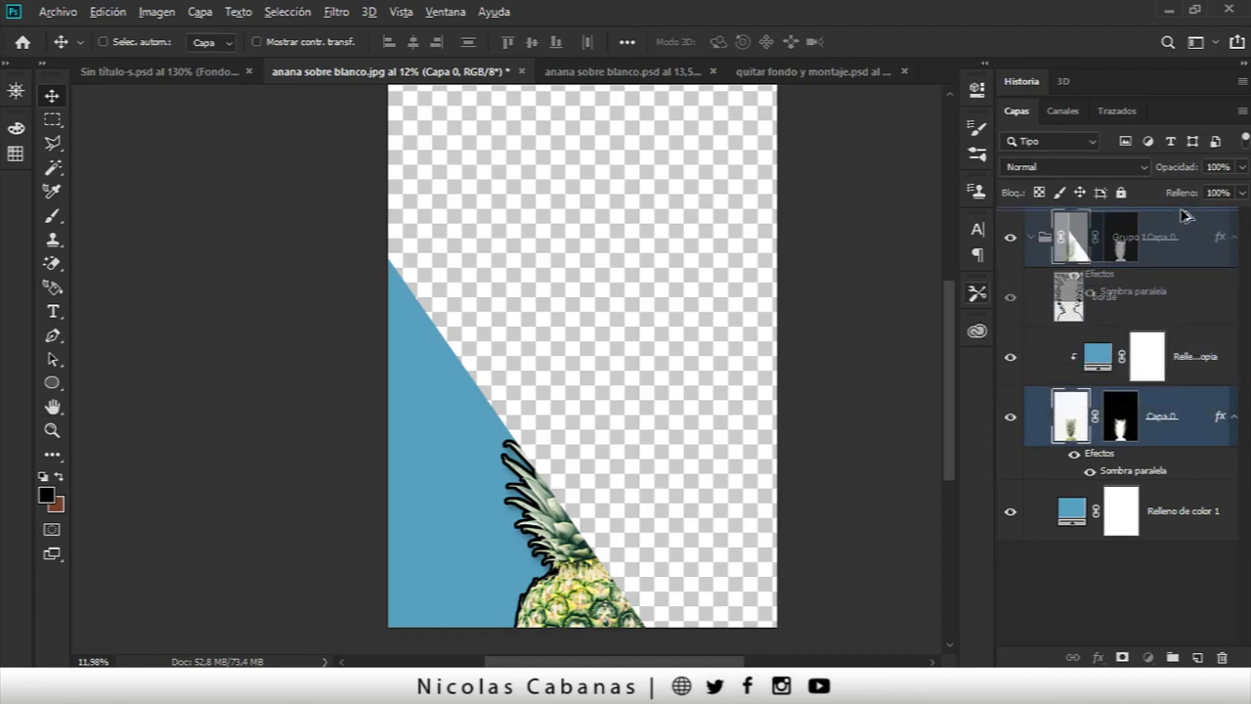
{"action": "left_click_drag", "start_coordinate": [1185, 215], "coordinate": [1184, 215]}
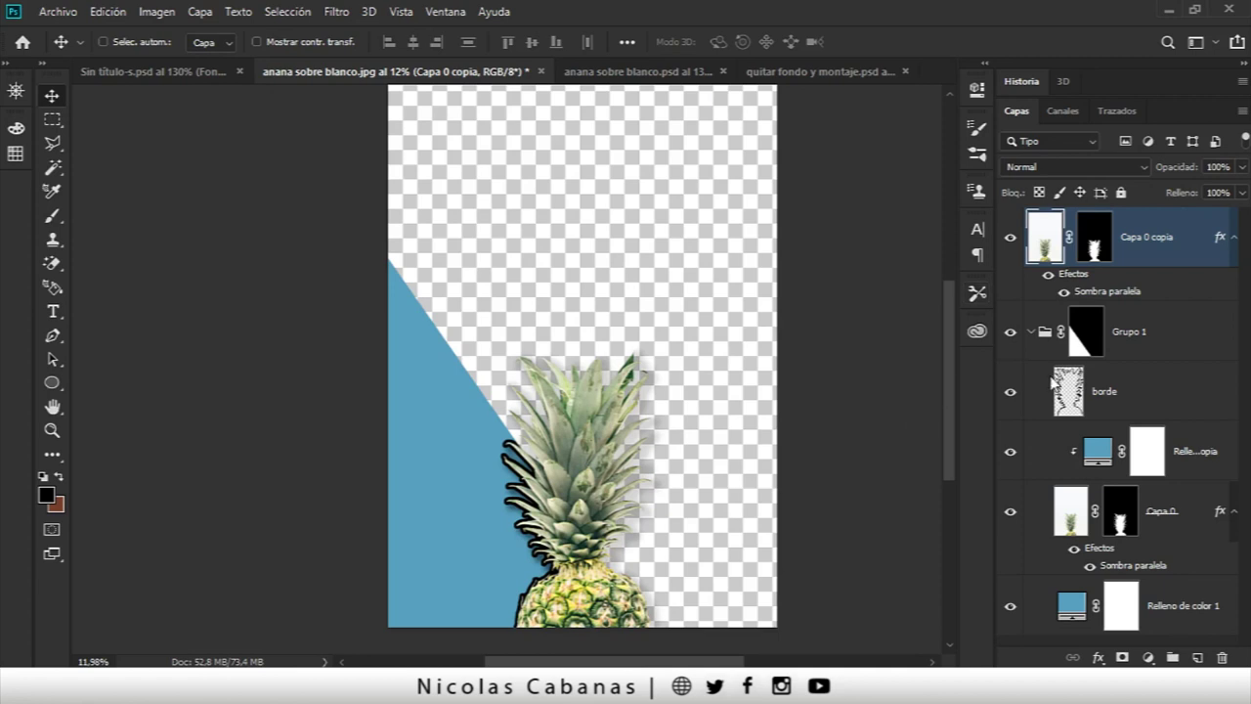
{"action": "key", "text": "z"}
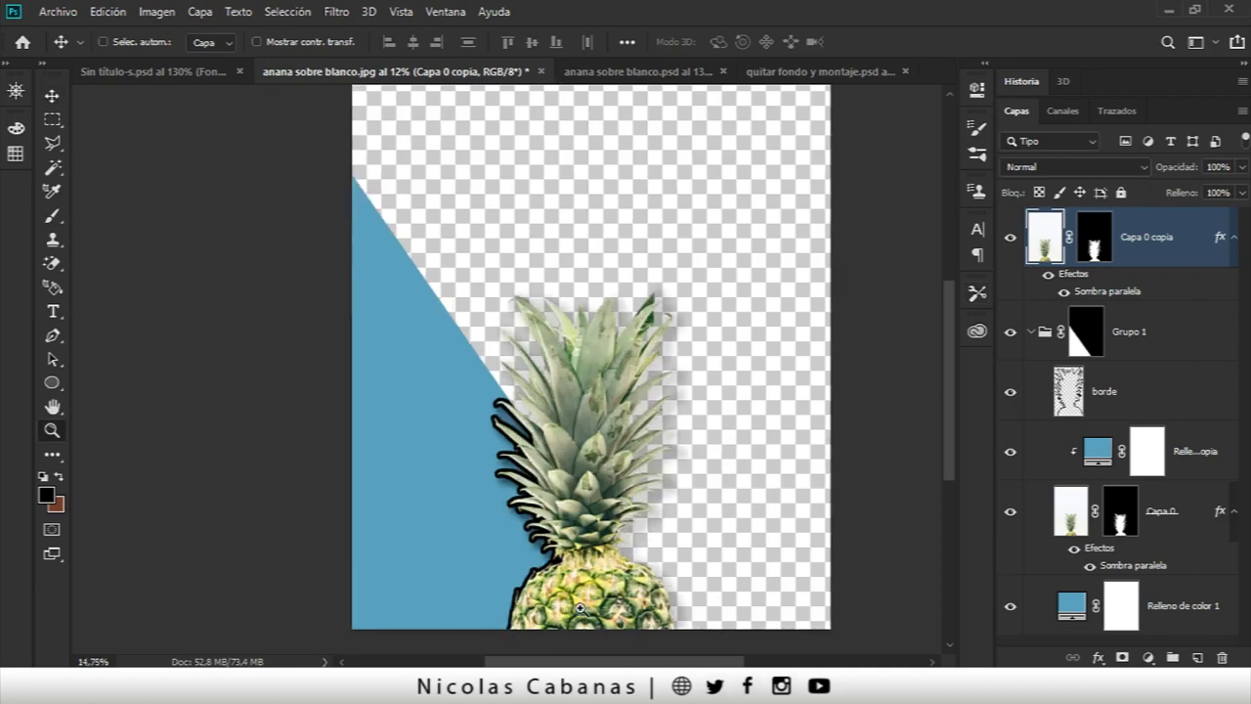
{"action": "left_click_drag", "start_coordinate": [547, 631], "coordinate": [606, 596]}
{"action": "scroll", "coordinate": [606, 596], "scroll_direction": "down", "scroll_amount": 2}
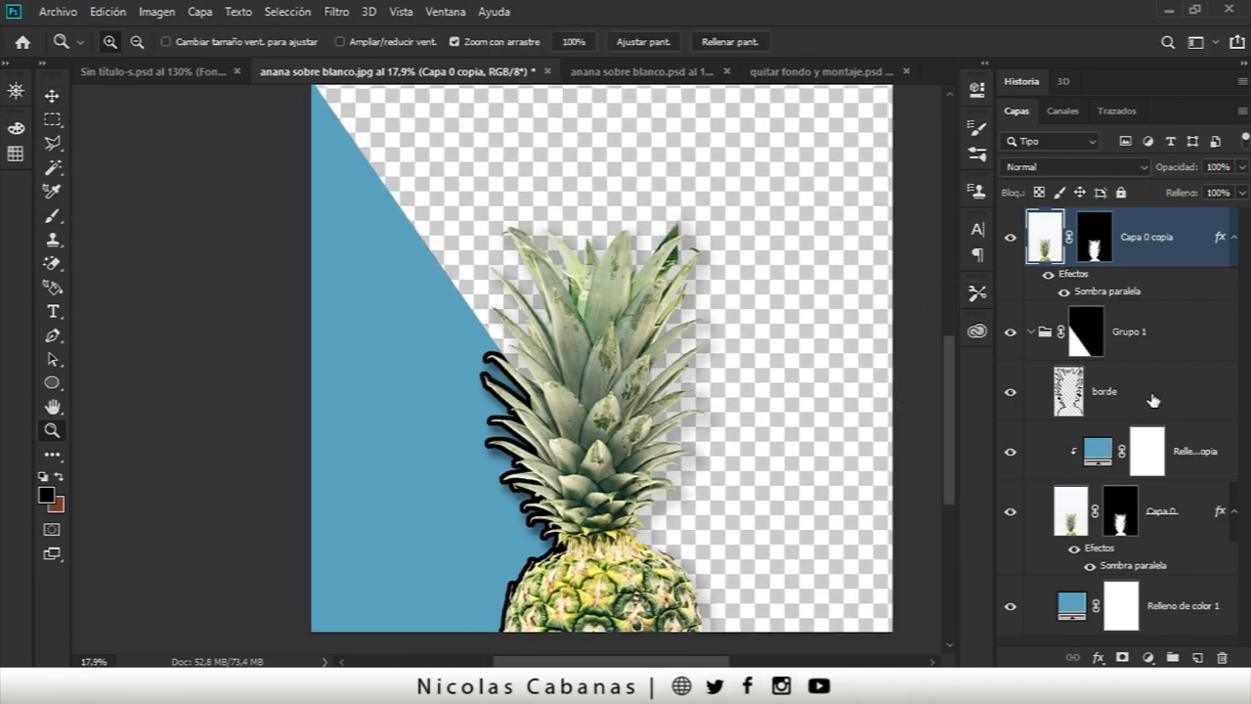
Step: Duplicate the borde outline to the top and select Grupo 1's mask
{"action": "left_click", "coordinate": [1132, 386]}
{"action": "left_click_drag", "start_coordinate": [1132, 386], "coordinate": [1149, 219]}
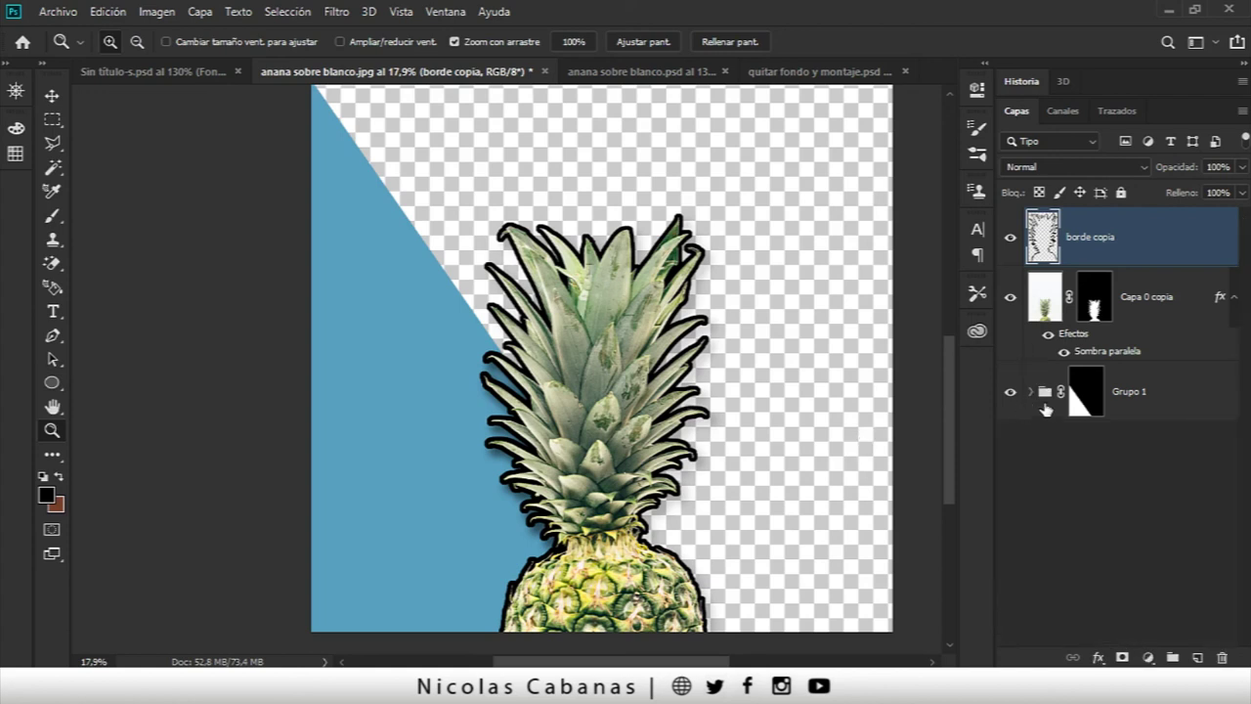
{"action": "left_click", "coordinate": [1083, 403]}
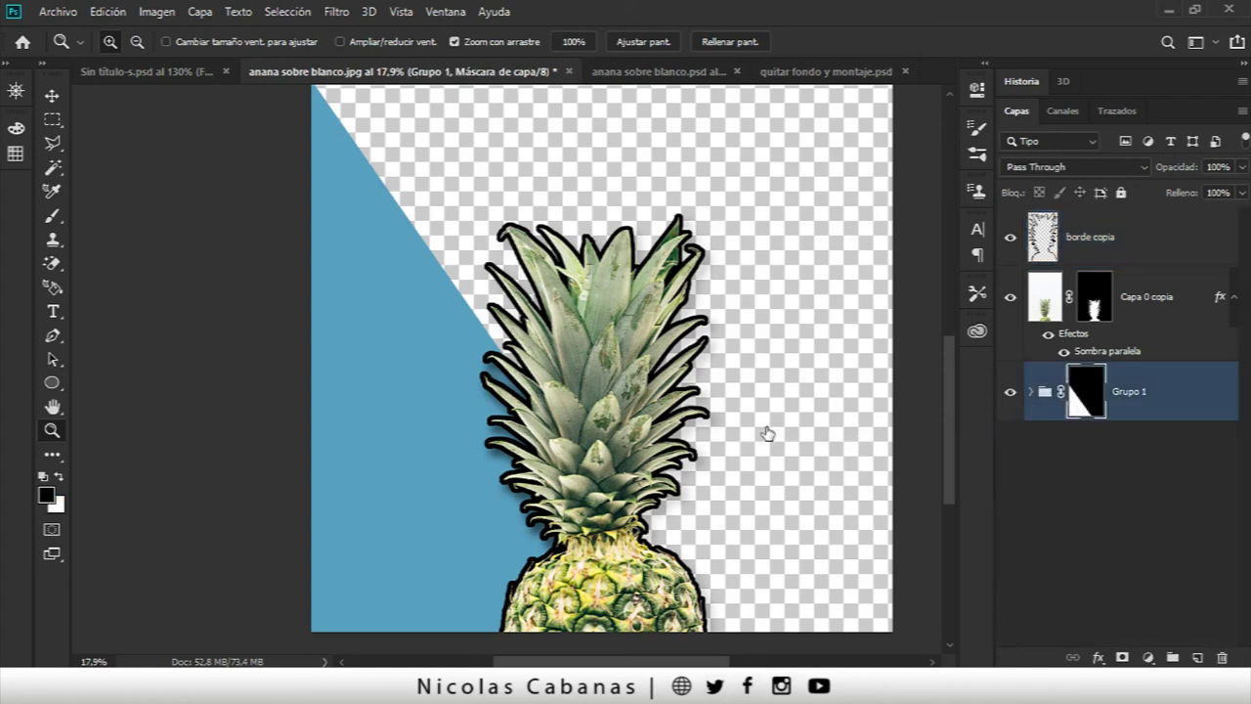
Step: Brush black and white on the Grupo 1 mask to shape the diagonal blue wedge behind the pineapple
{"action": "key", "text": "b"}
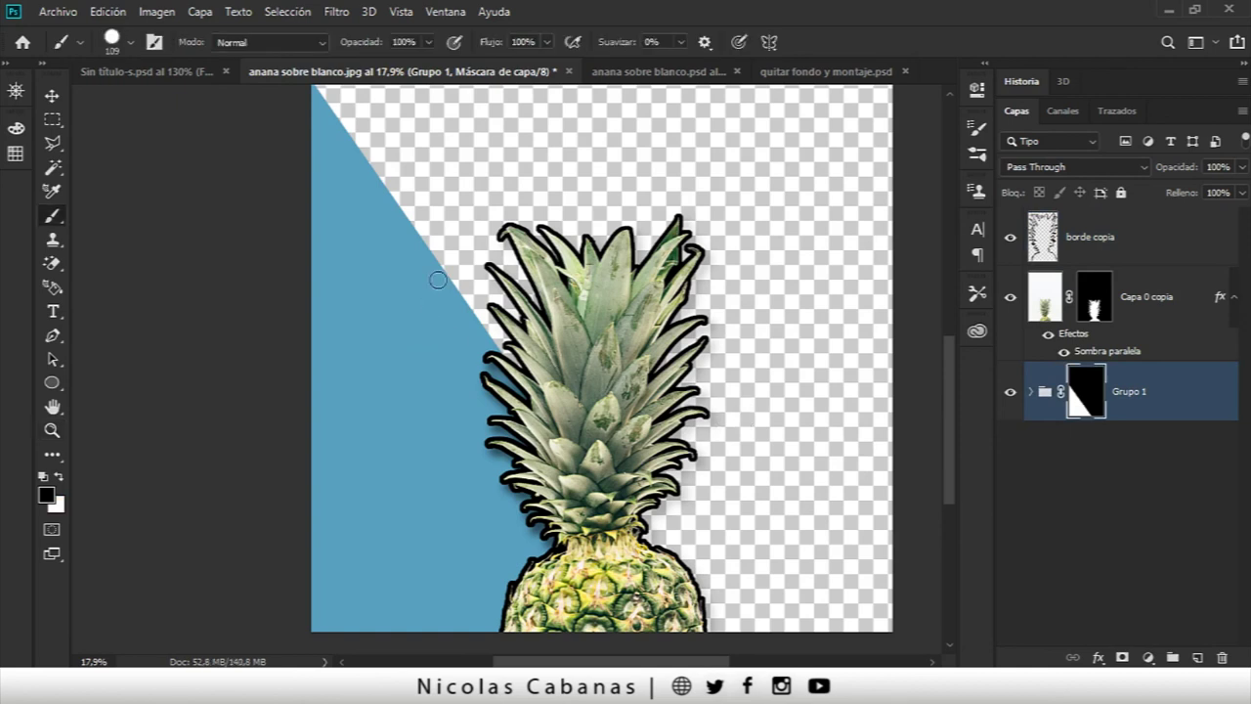
{"action": "left_click", "coordinate": [445, 284]}
{"action": "left_click", "coordinate": [431, 397]}
{"action": "left_click_drag", "start_coordinate": [431, 398], "coordinate": [518, 509]}
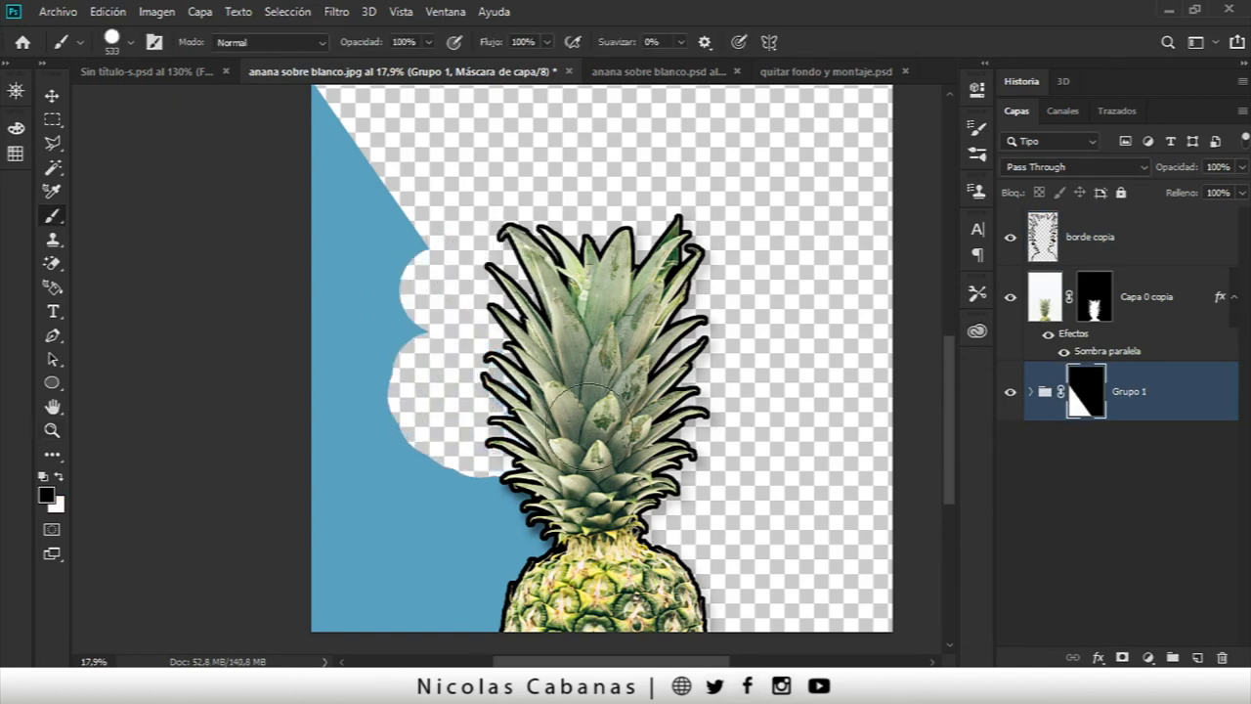
{"action": "key", "text": "x"}
{"action": "mouse_move", "coordinate": [440, 293]}
{"action": "left_mouse_down"}
{"action": "mouse_move", "coordinate": [458, 522]}
{"action": "mouse_move", "coordinate": [724, 433]}
{"action": "mouse_move", "coordinate": [592, 410]}
{"action": "left_mouse_up"}
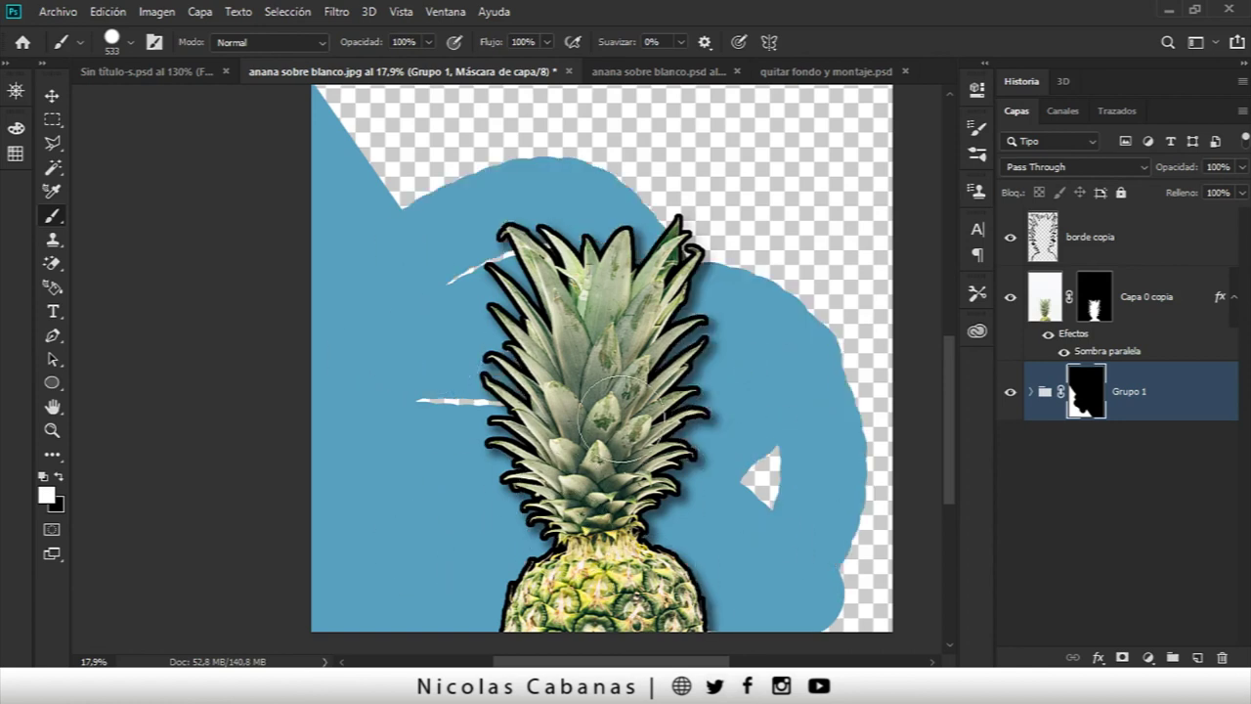
{"action": "key", "text": "x"}
{"action": "left_click_drag", "start_coordinate": [453, 185], "coordinate": [424, 156]}
{"action": "mouse_move", "coordinate": [821, 615]}
{"action": "left_mouse_down"}
{"action": "mouse_move", "coordinate": [782, 265]}
{"action": "mouse_move", "coordinate": [488, 171]}
{"action": "mouse_move", "coordinate": [628, 234]}
{"action": "mouse_move", "coordinate": [810, 391]}
{"action": "mouse_move", "coordinate": [831, 245]}
{"action": "mouse_move", "coordinate": [771, 204]}
{"action": "left_mouse_up"}
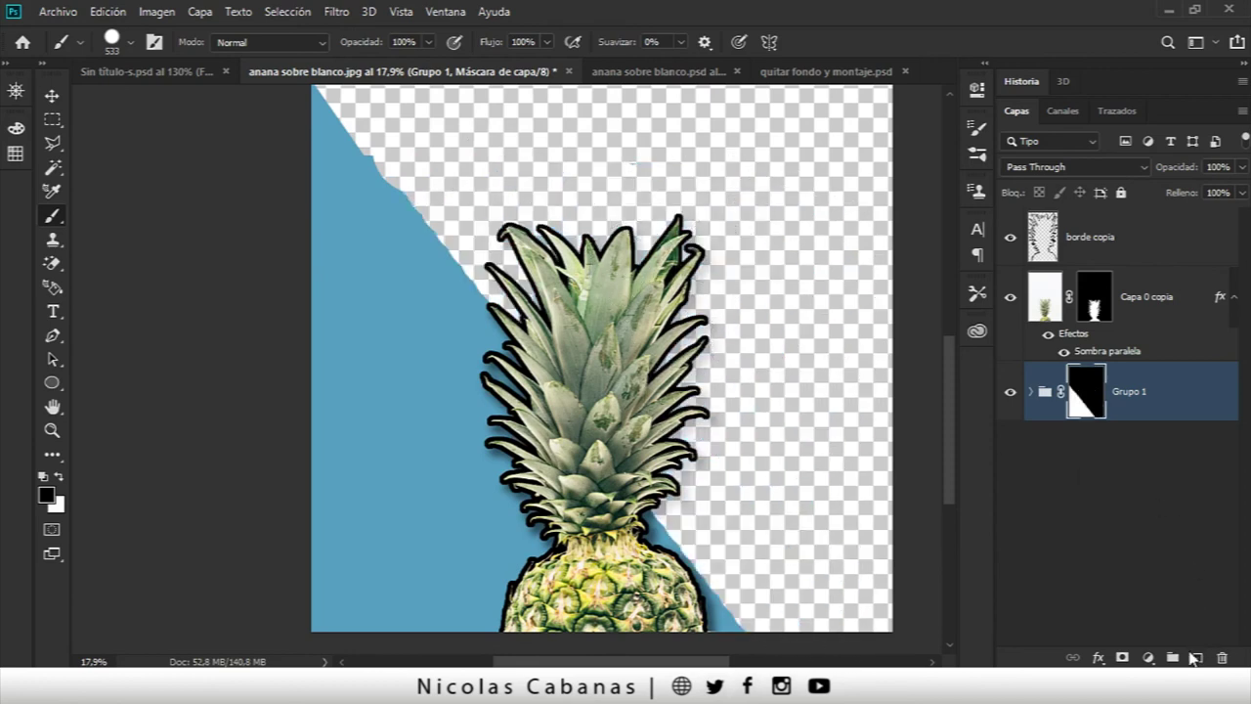
Step: Add a light grey d3d3d3 solid colour fill layer and move it below Grupo 1
{"action": "left_click", "coordinate": [1148, 658]}
{"action": "left_click", "coordinate": [1151, 334]}
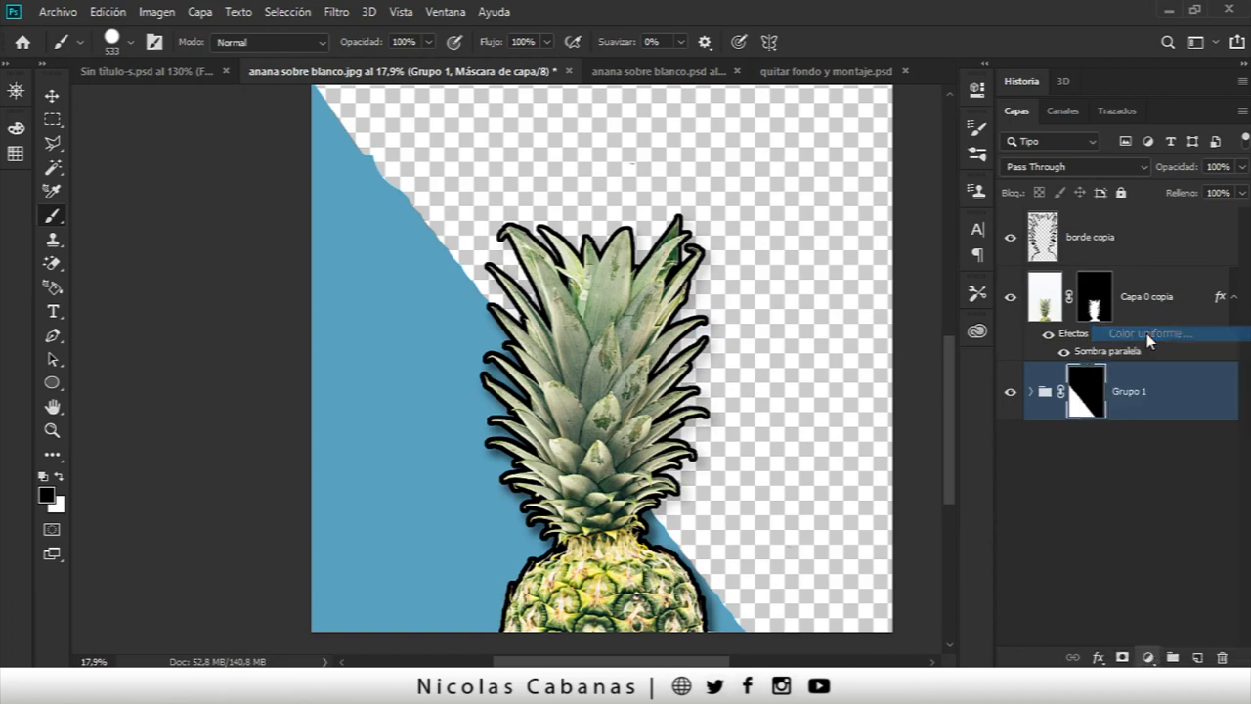
{"action": "left_click_drag", "start_coordinate": [472, 256], "coordinate": [427, 252]}
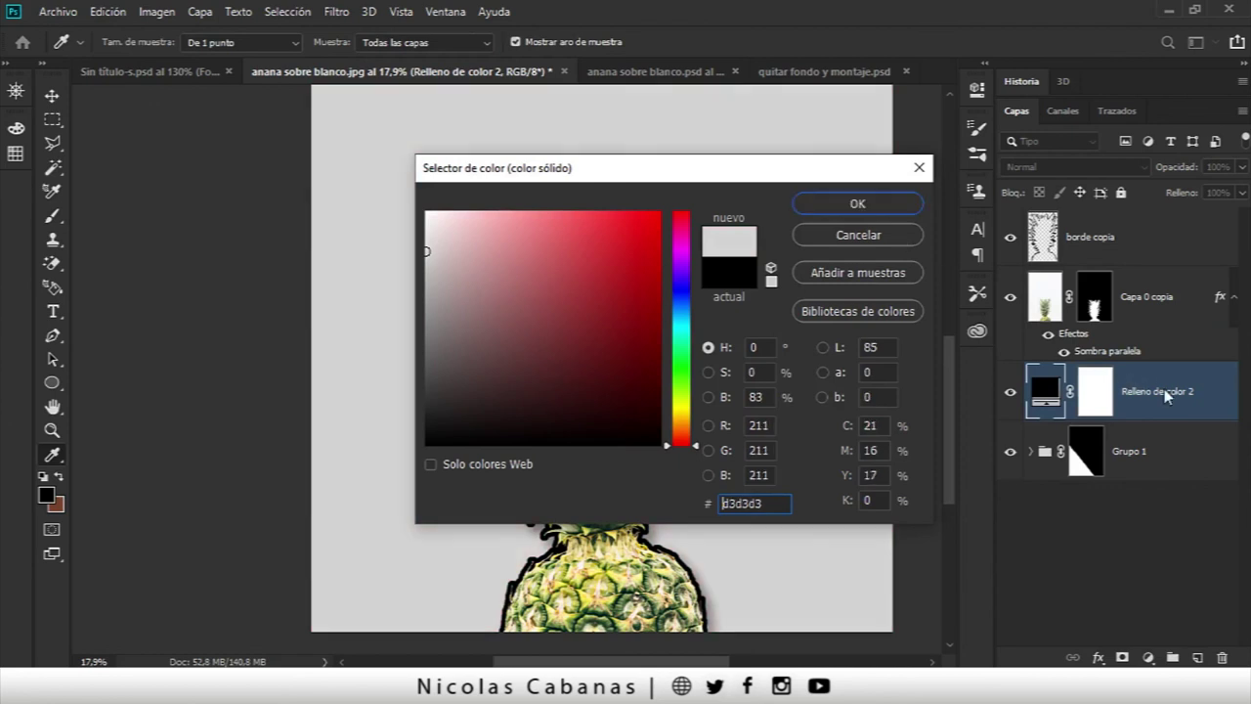
{"action": "key", "text": "Return"}
{"action": "left_click_drag", "start_coordinate": [1153, 391], "coordinate": [1160, 505]}
Step: Expand Grupo 1, toggle the borde layer, and toggle the grey background to compare it
{"action": "left_click", "coordinate": [1151, 387]}
{"action": "left_click", "coordinate": [1031, 391]}
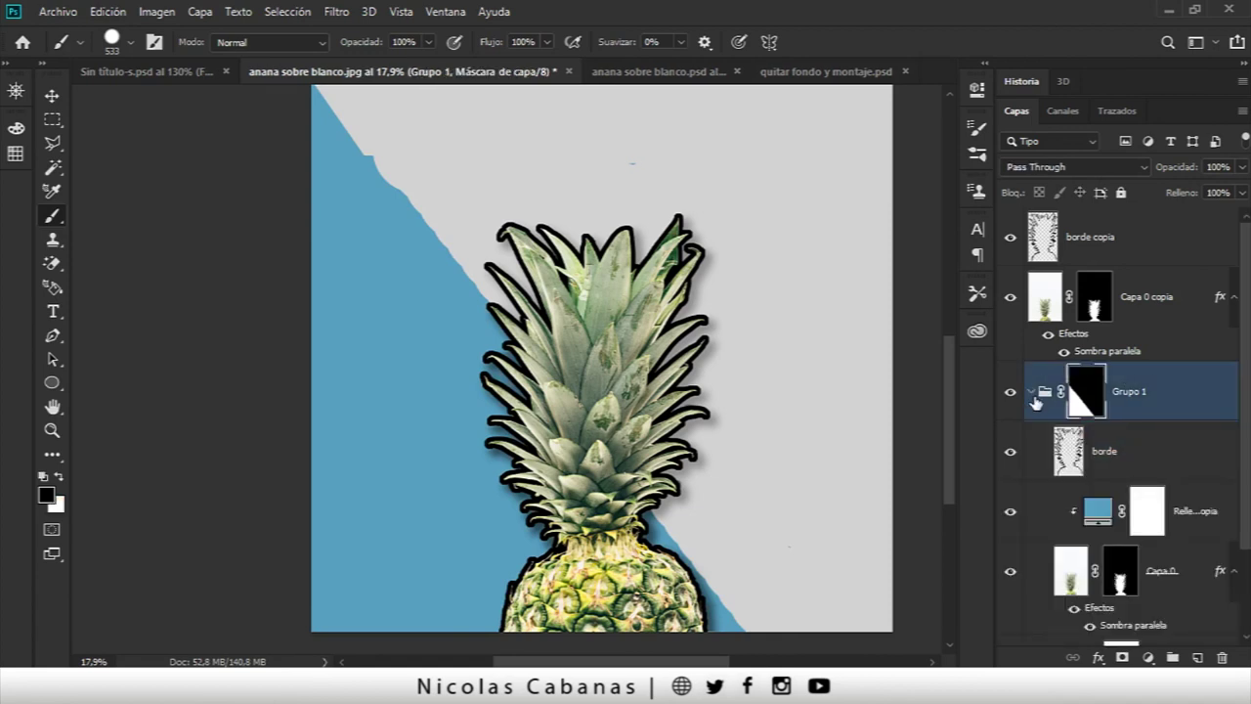
{"action": "left_click", "coordinate": [1012, 455]}
{"action": "left_click", "coordinate": [1032, 392]}
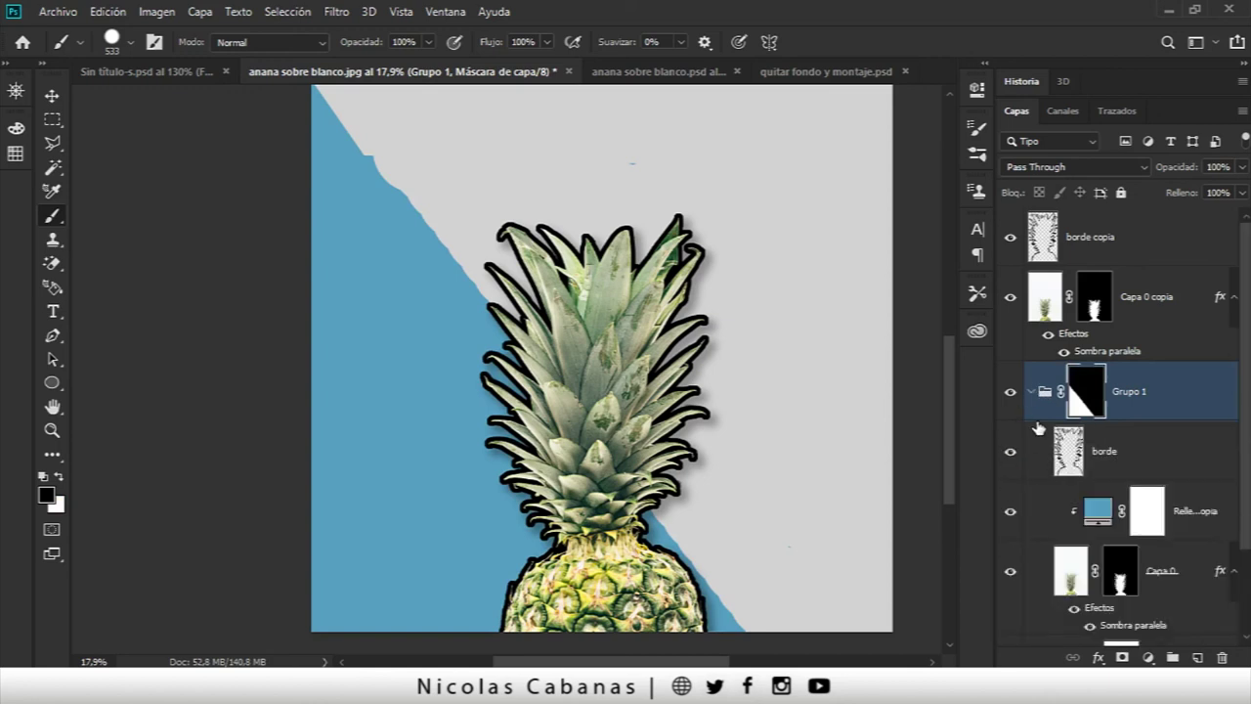
{"action": "left_click", "coordinate": [1033, 391]}
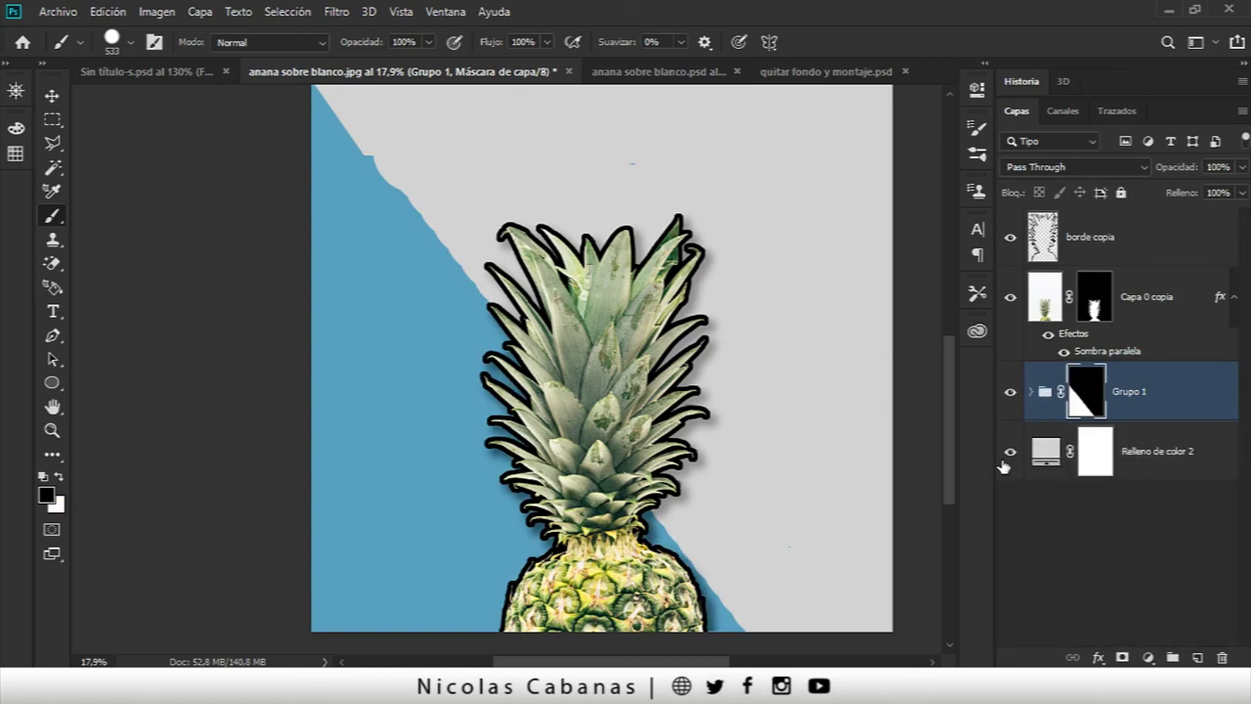
{"action": "left_click", "coordinate": [1009, 453]}
{"action": "left_click", "coordinate": [1009, 453]}
{"action": "left_click", "coordinate": [1046, 452]}
Step: Recheck and confirm the grey fill's d3d3d3 colour, then zoom out to the whole canvas
{"action": "double_click", "coordinate": [1046, 452]}
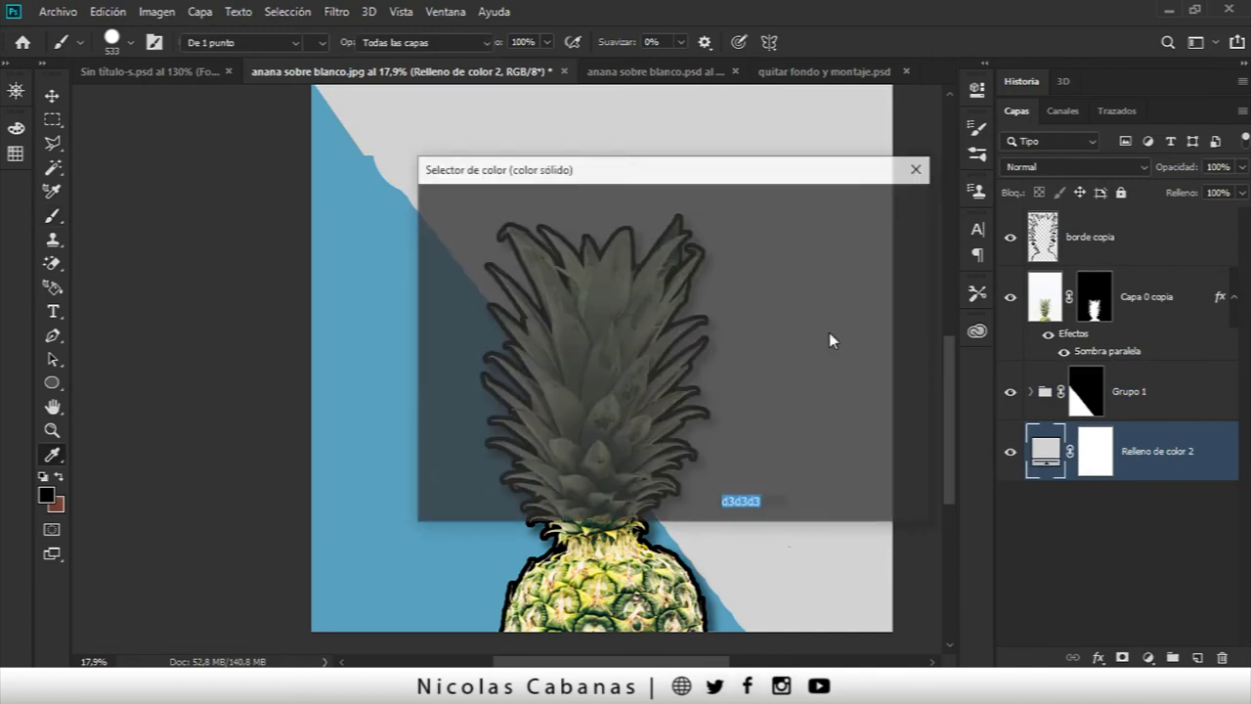
{"action": "left_click", "coordinate": [863, 204]}
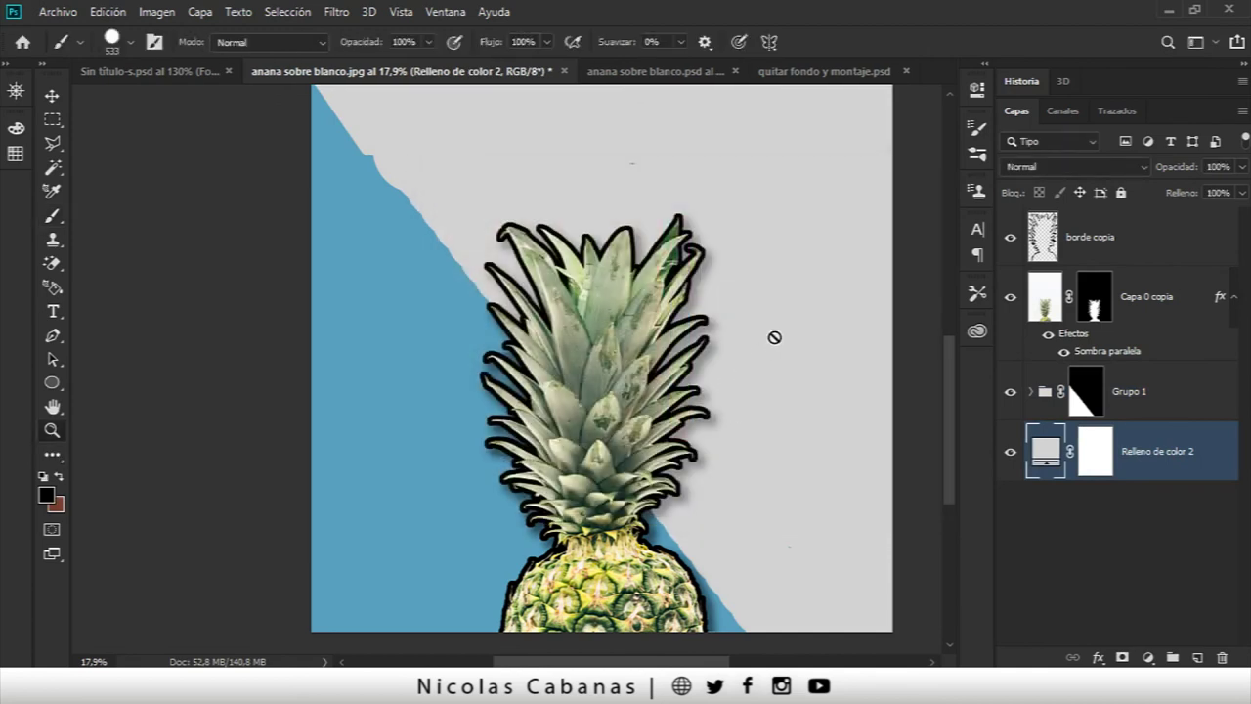
{"action": "key", "text": "z"}
{"action": "scroll", "coordinate": [770, 264], "scroll_direction": "down", "scroll_amount": 3}
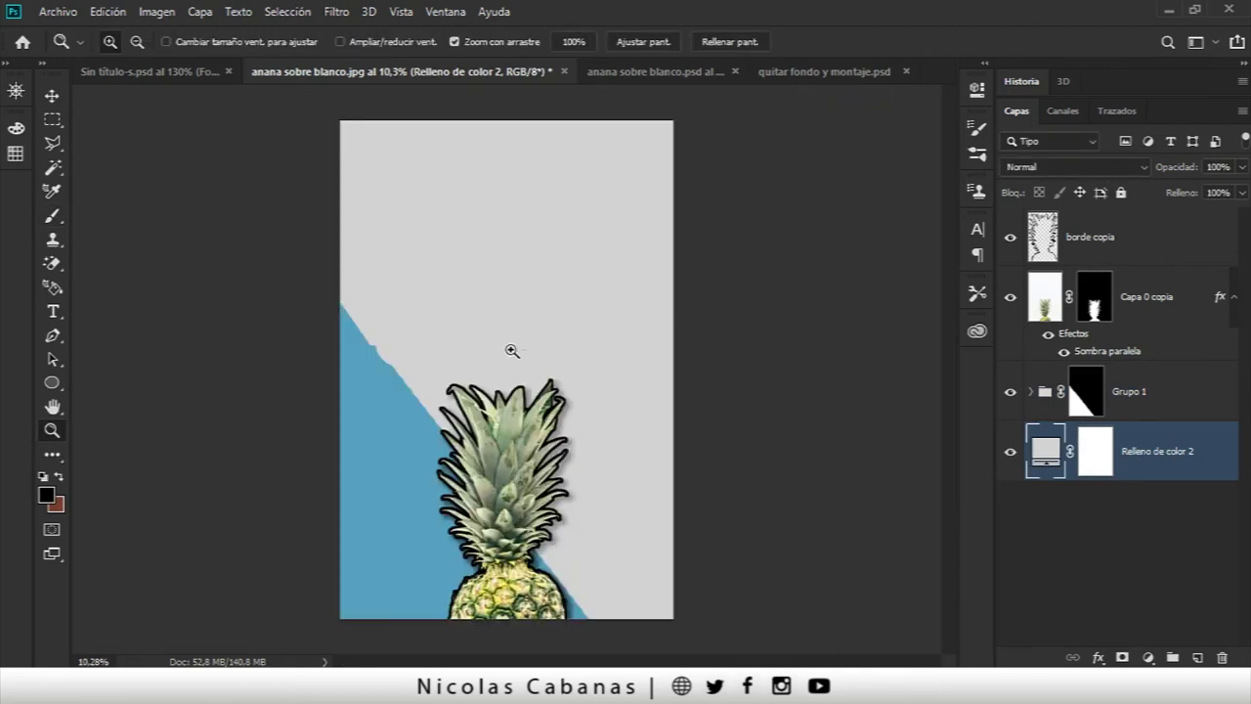